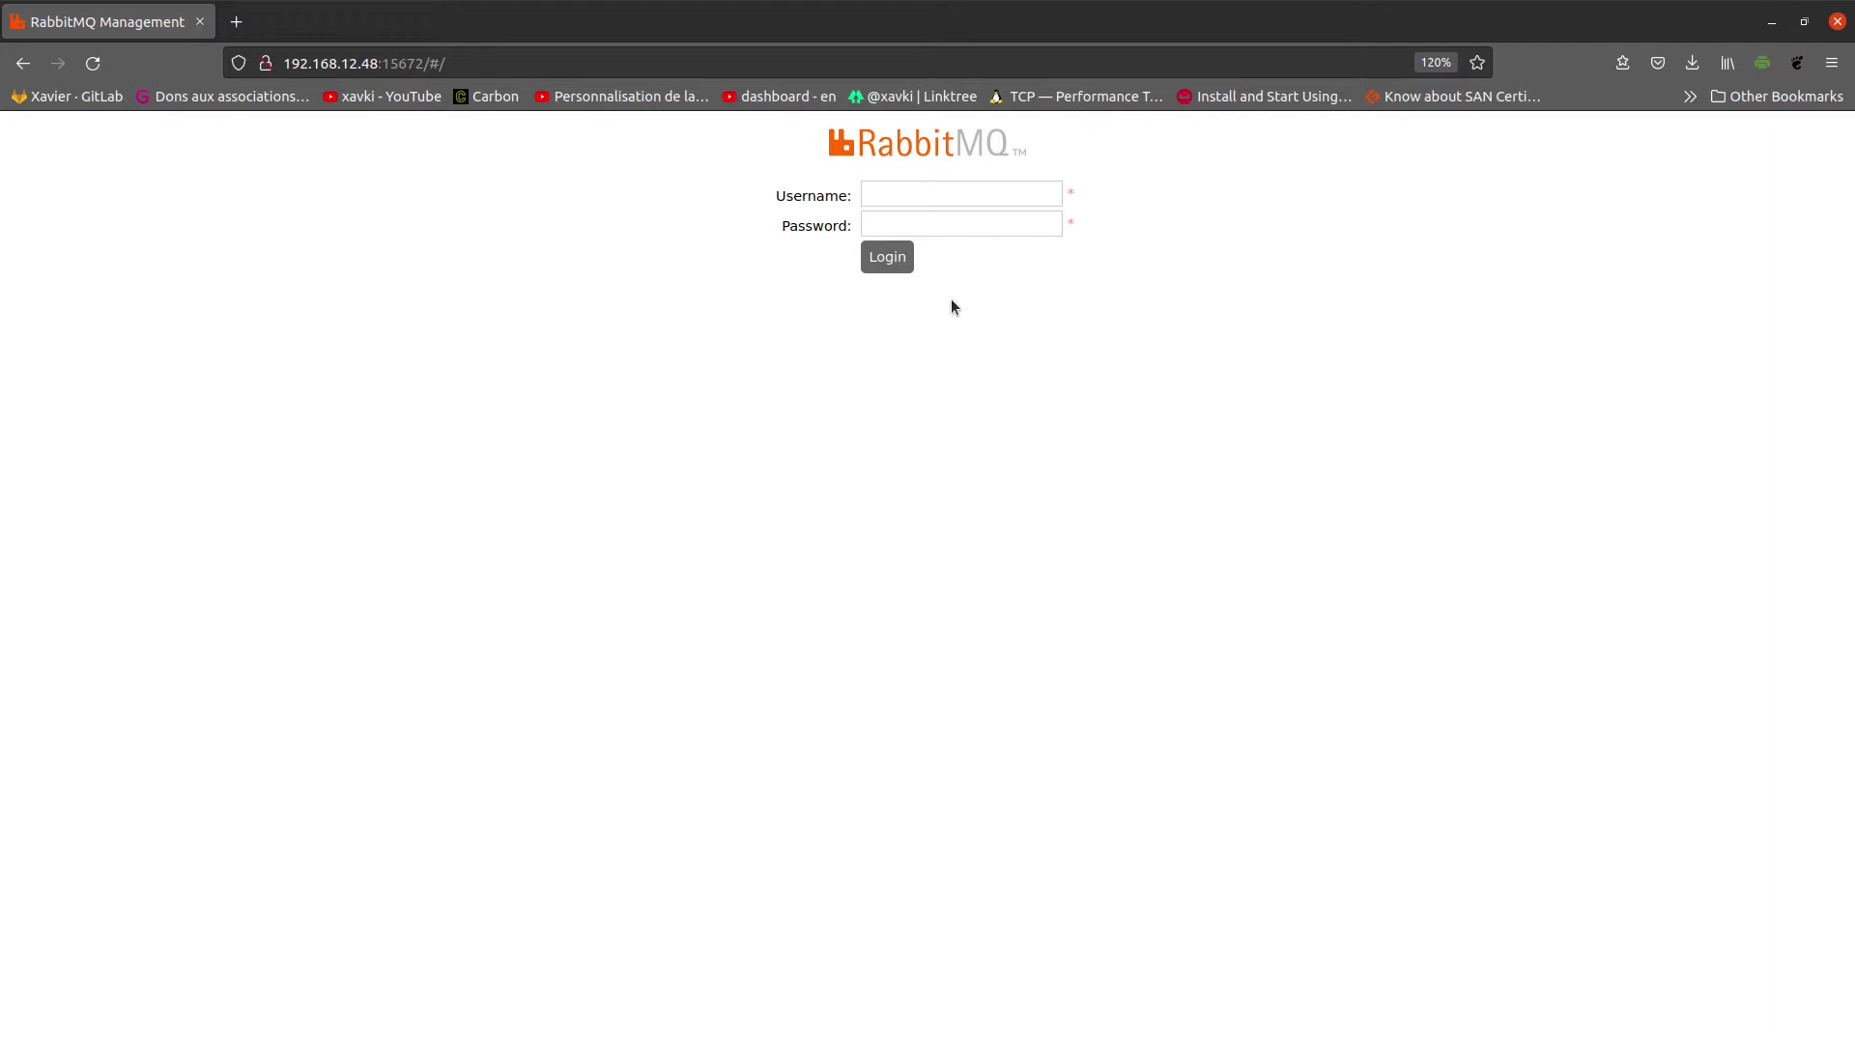
Step: Log in to RabbitMQ Management with the administrator username and password
click(1005, 194)
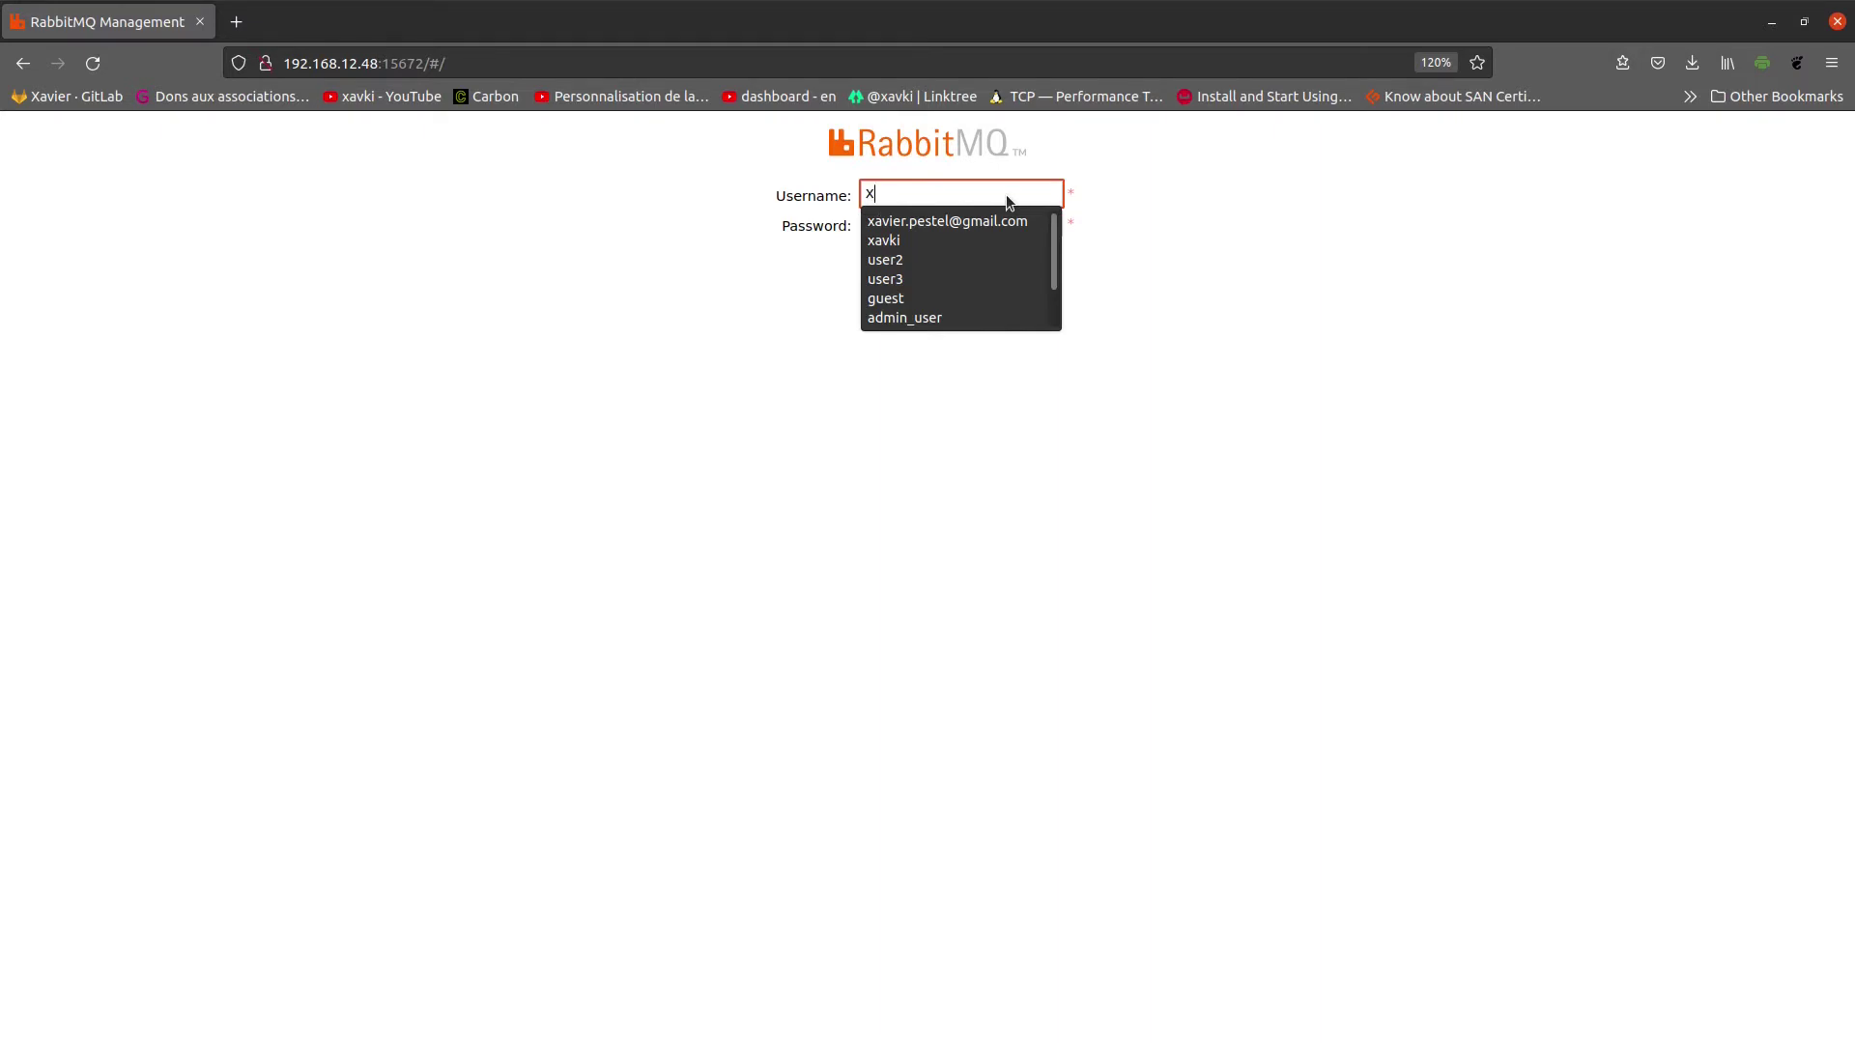
text(xavki)
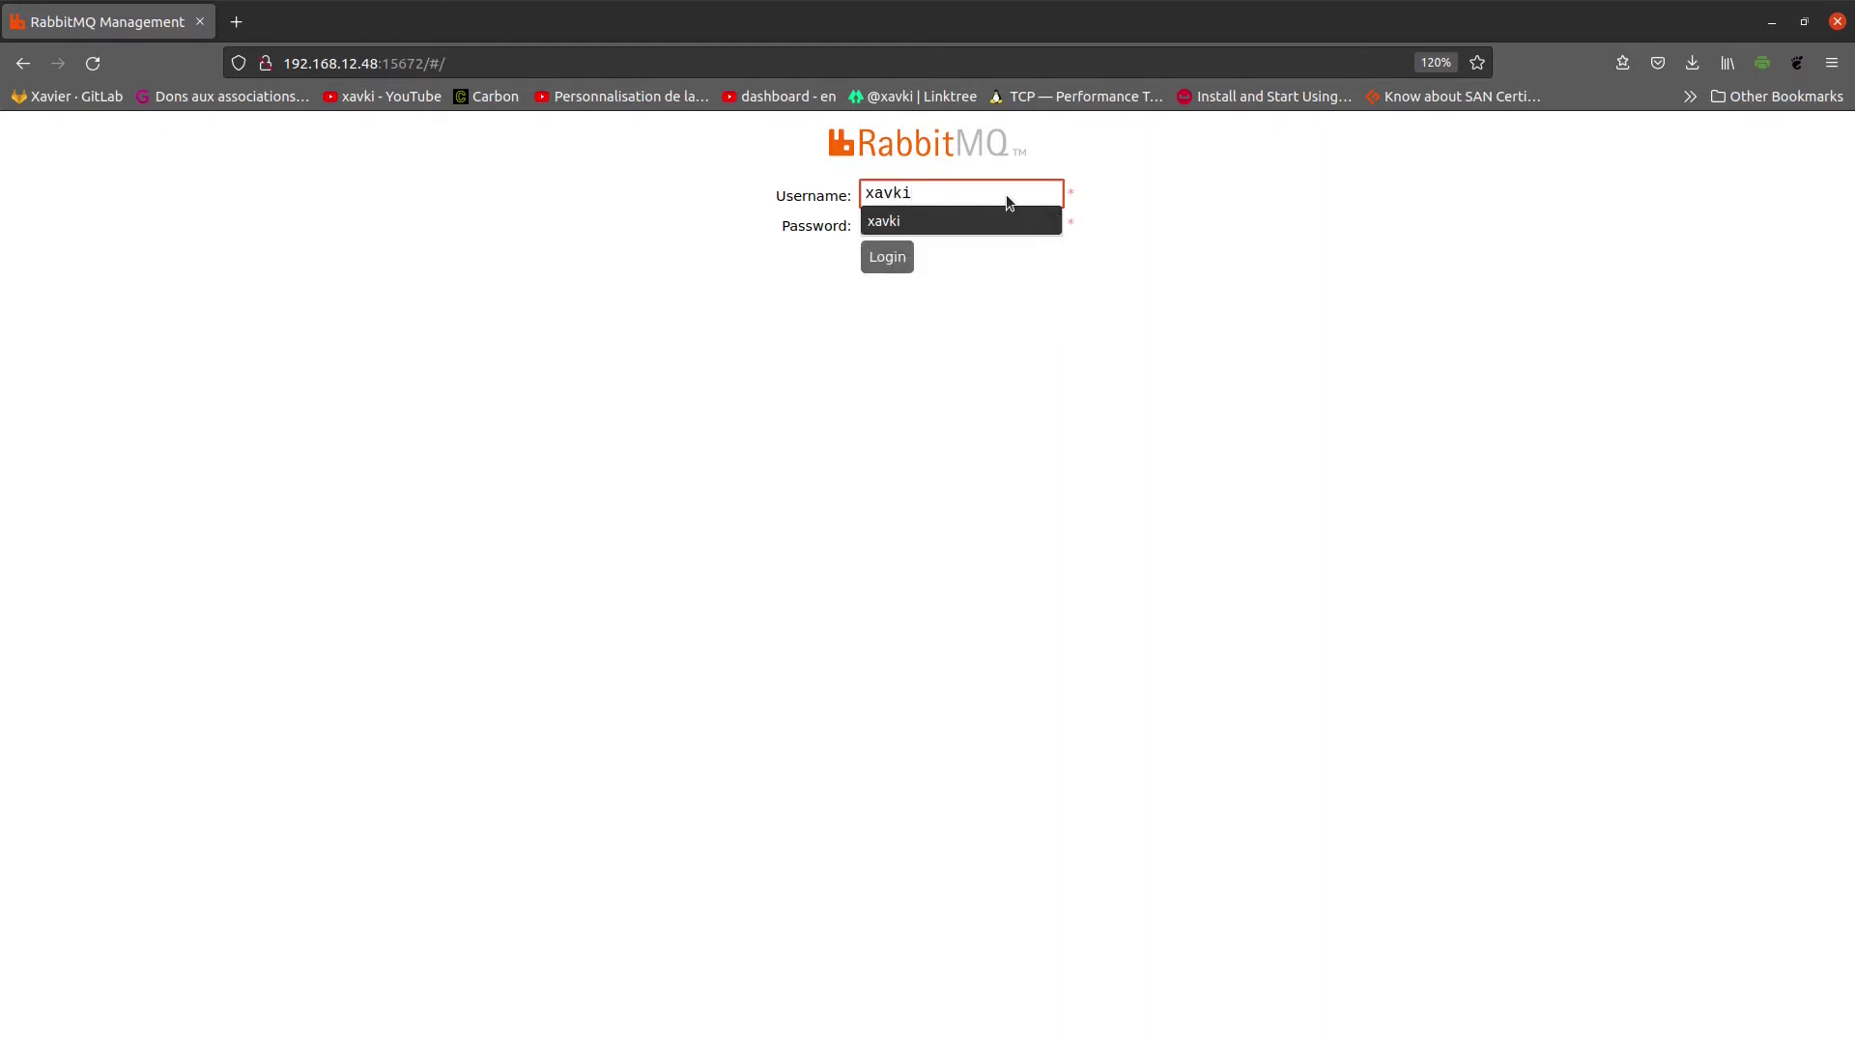
key(Tab)
text(****)
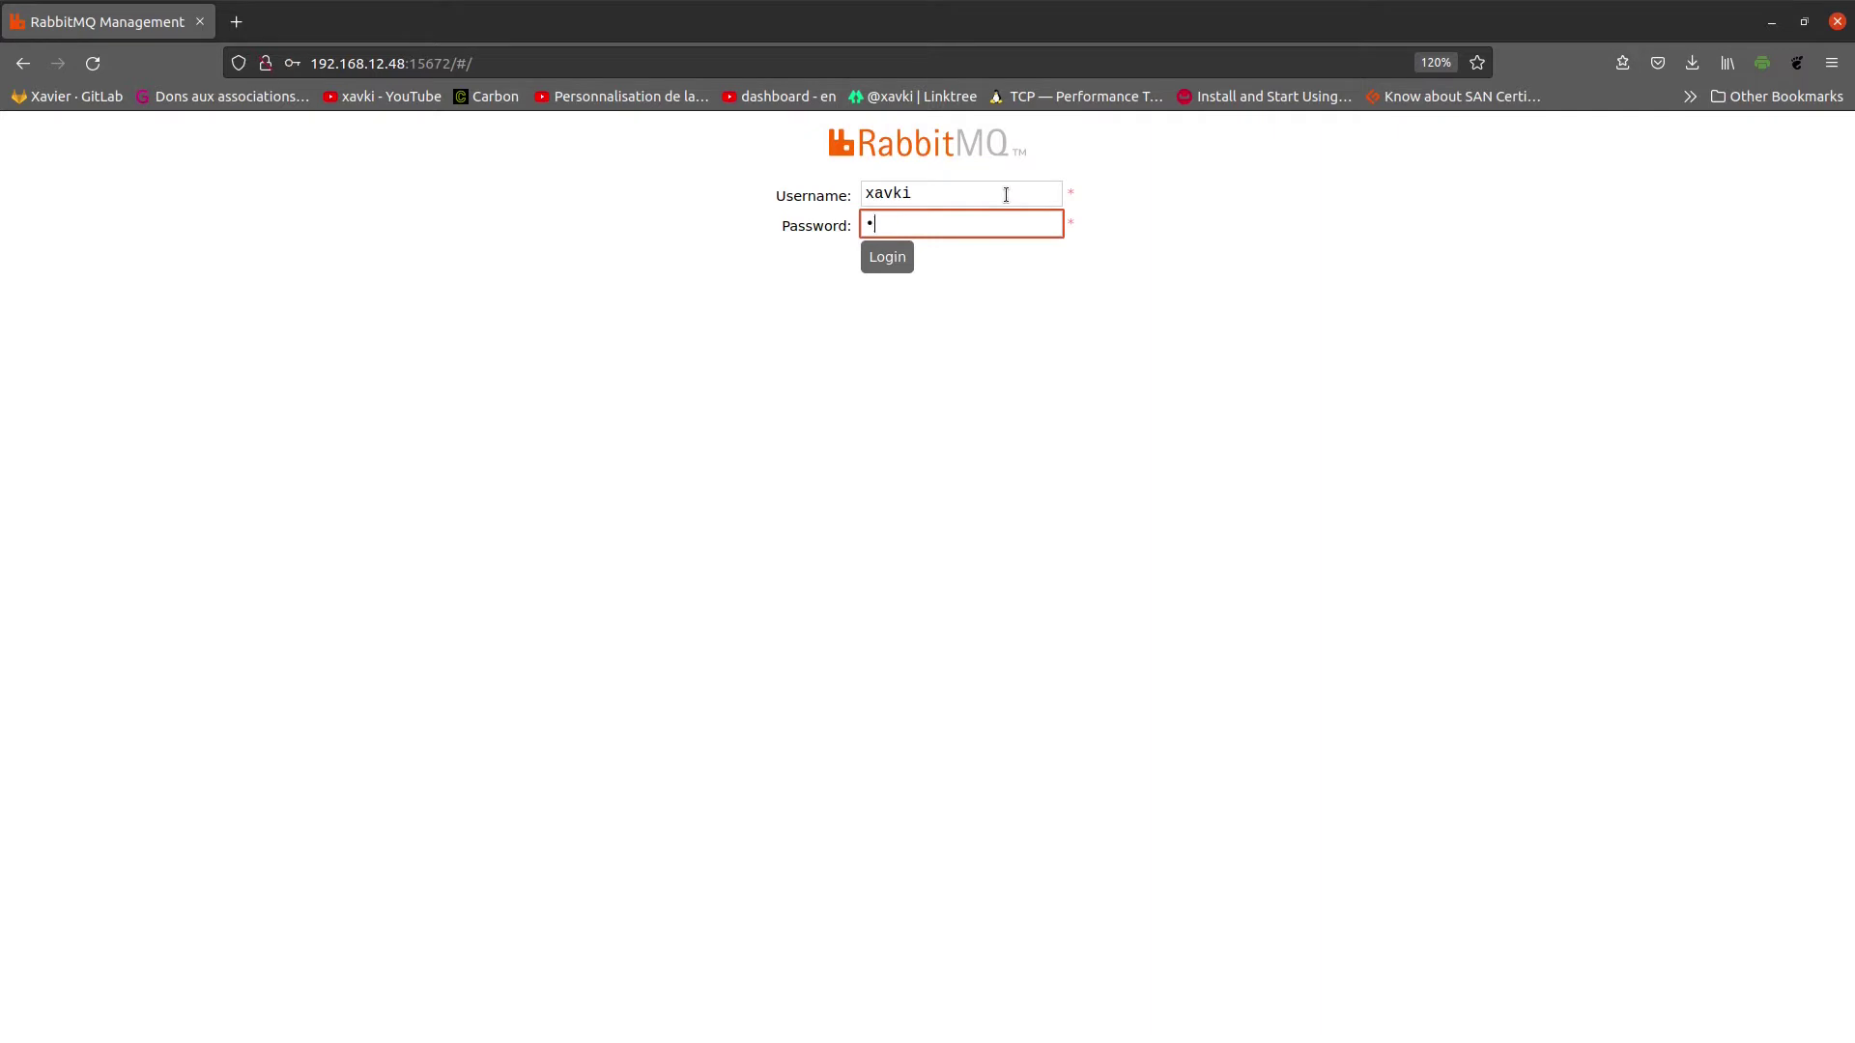
text(****)
key(Return)
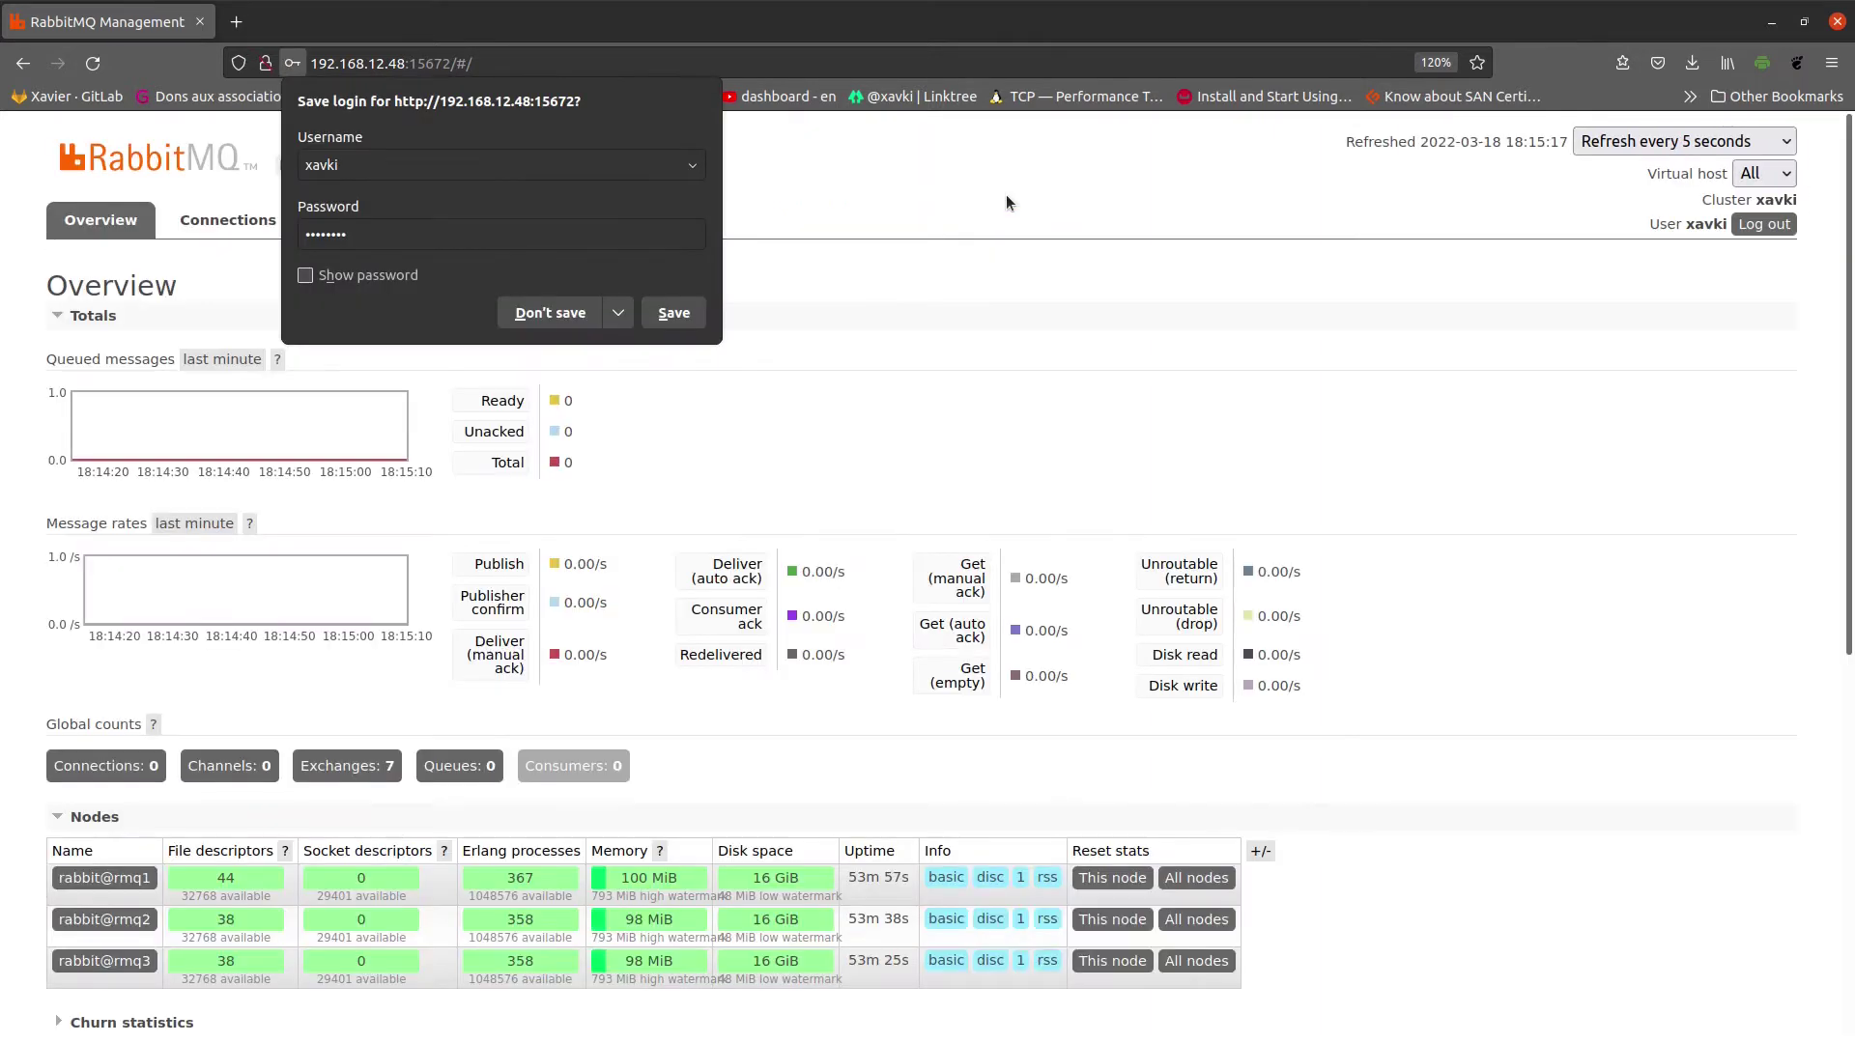
Step: Decline Firefox's save-login offer, then review the Overview page zoomed in, noting the Erlang version
click(551, 315)
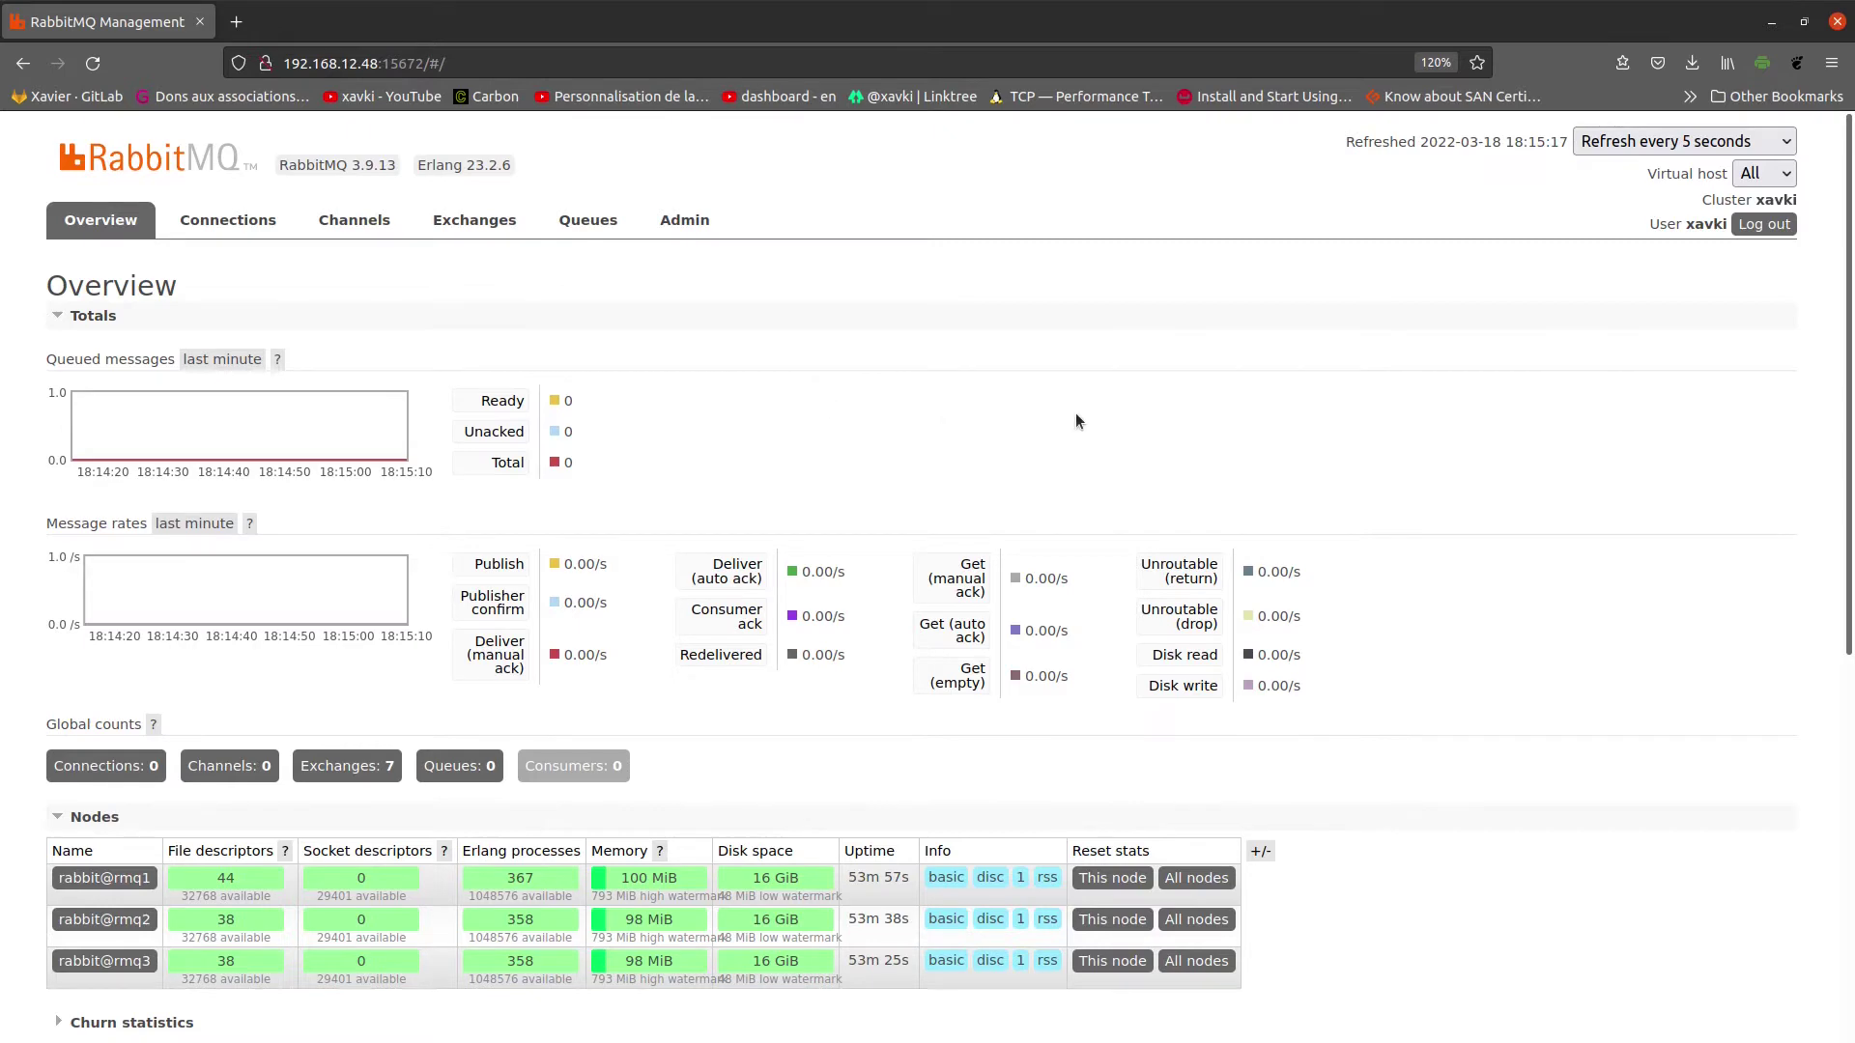
scroll(1075, 421, down, 5)
scroll(1075, 421, up, 5)
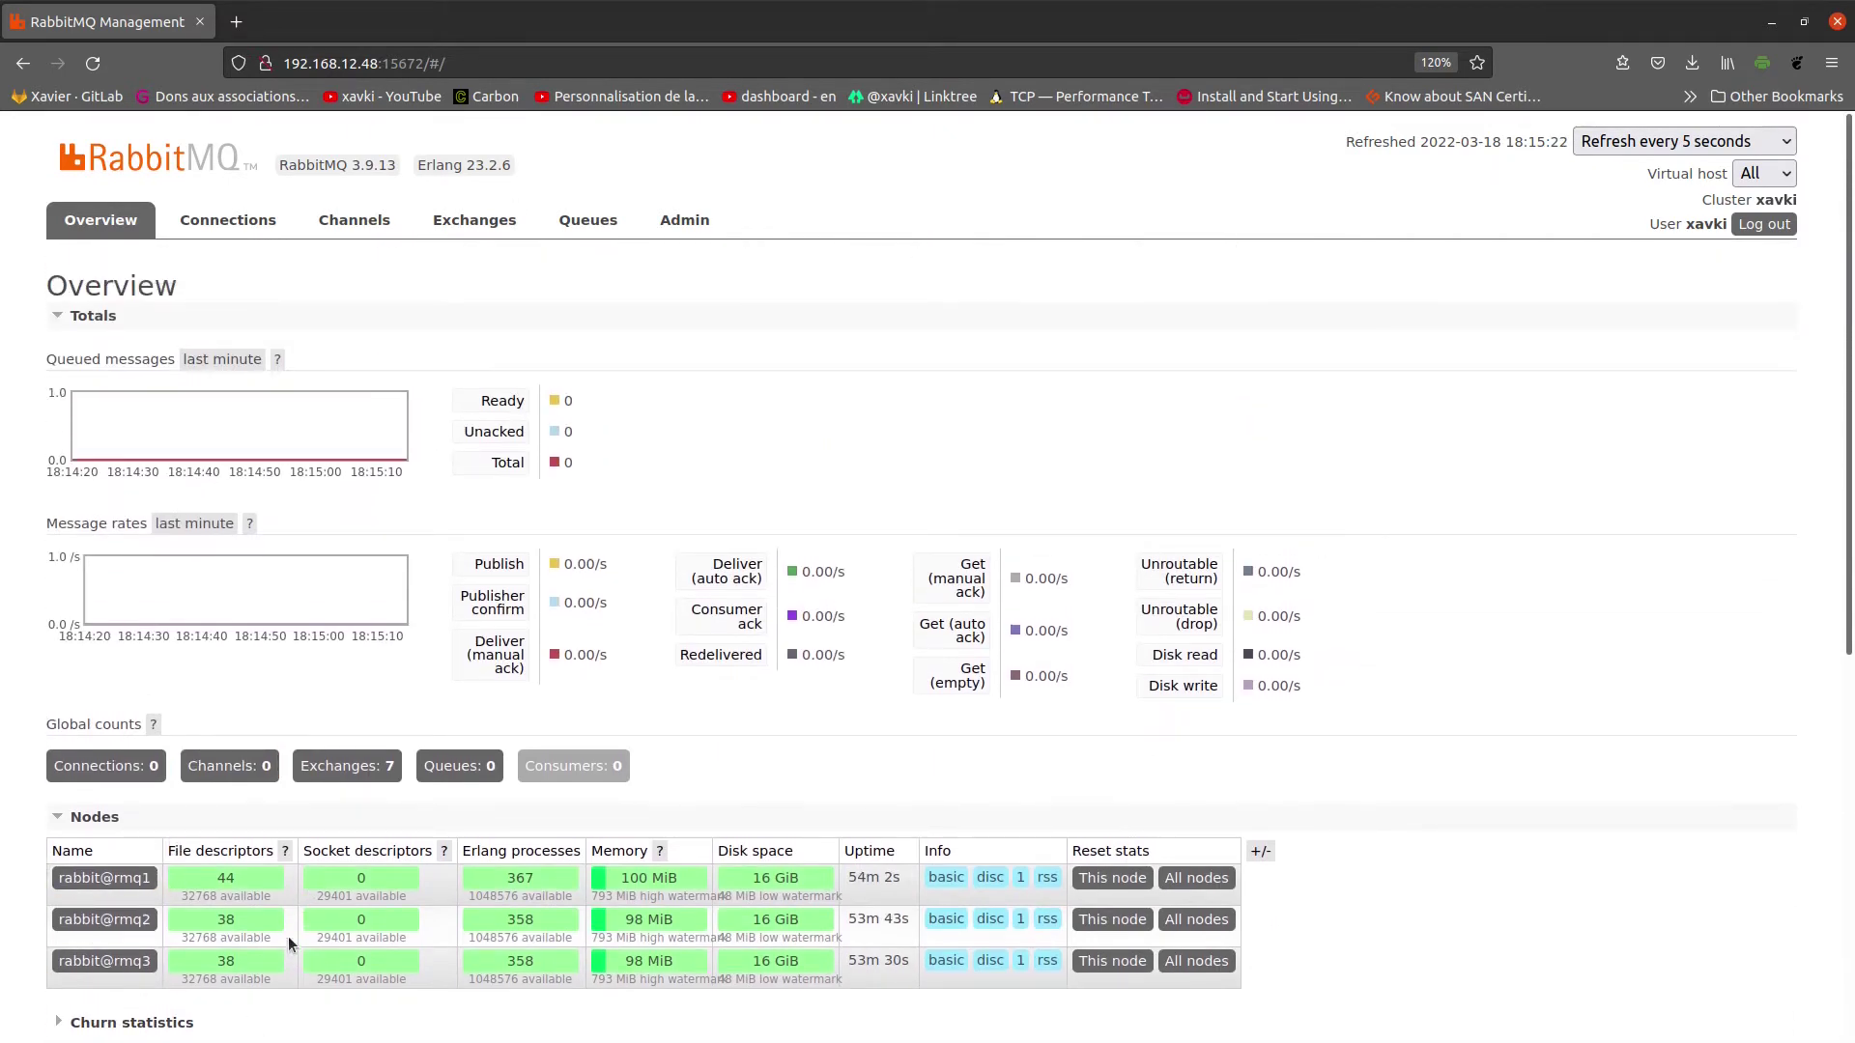
scroll(293, 926, down, 2)
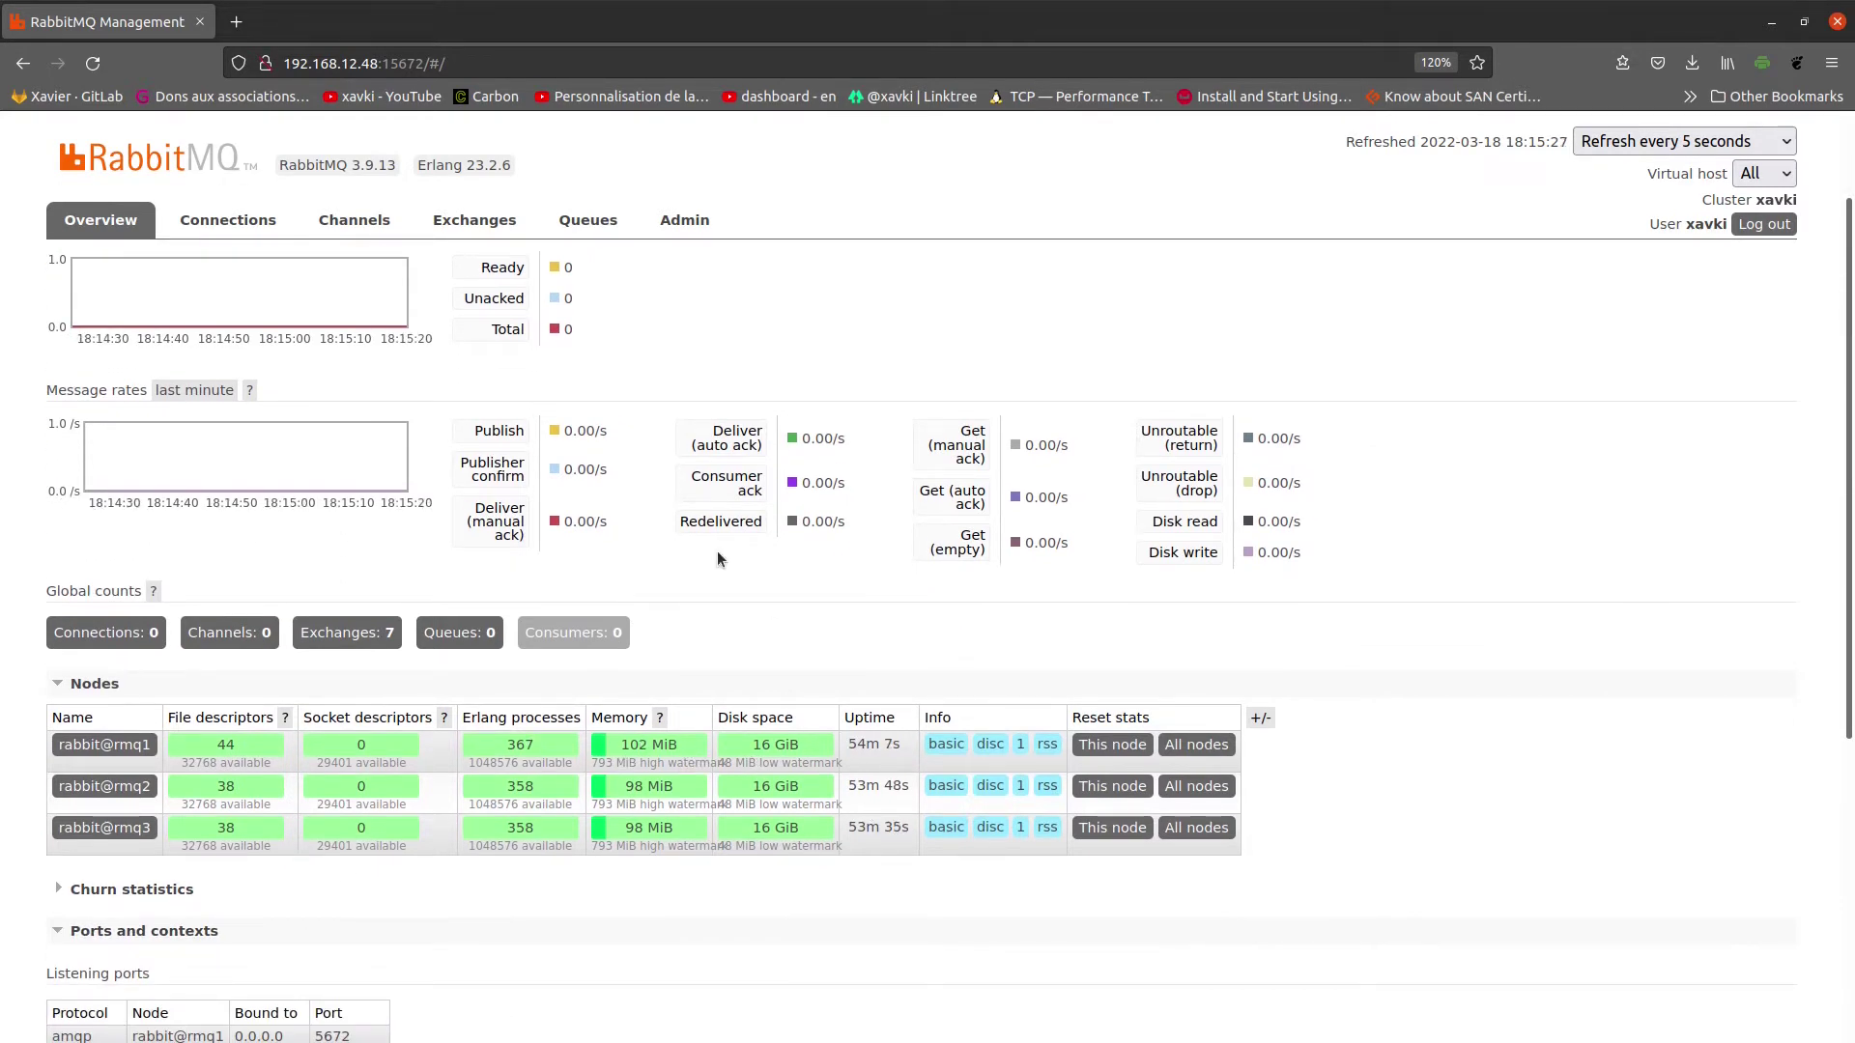
scroll(479, 372, up, 2)
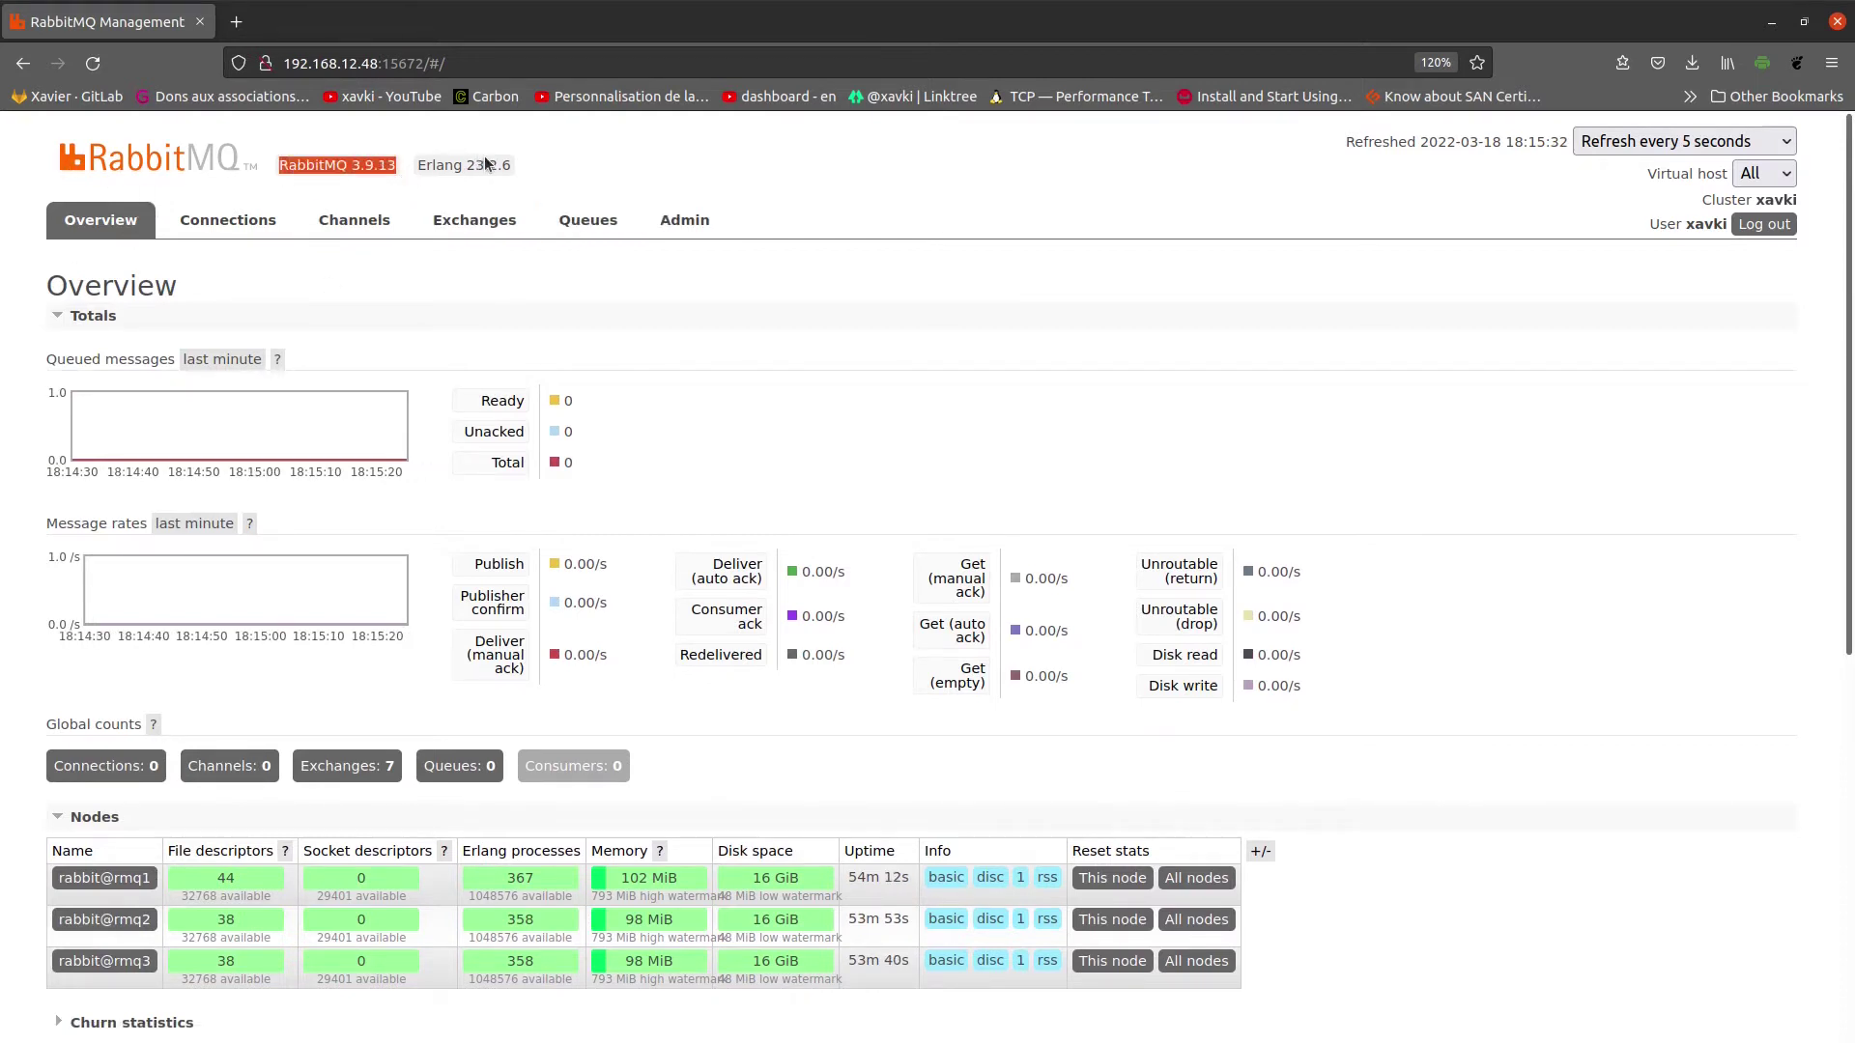
drag(510, 166, 493, 168)
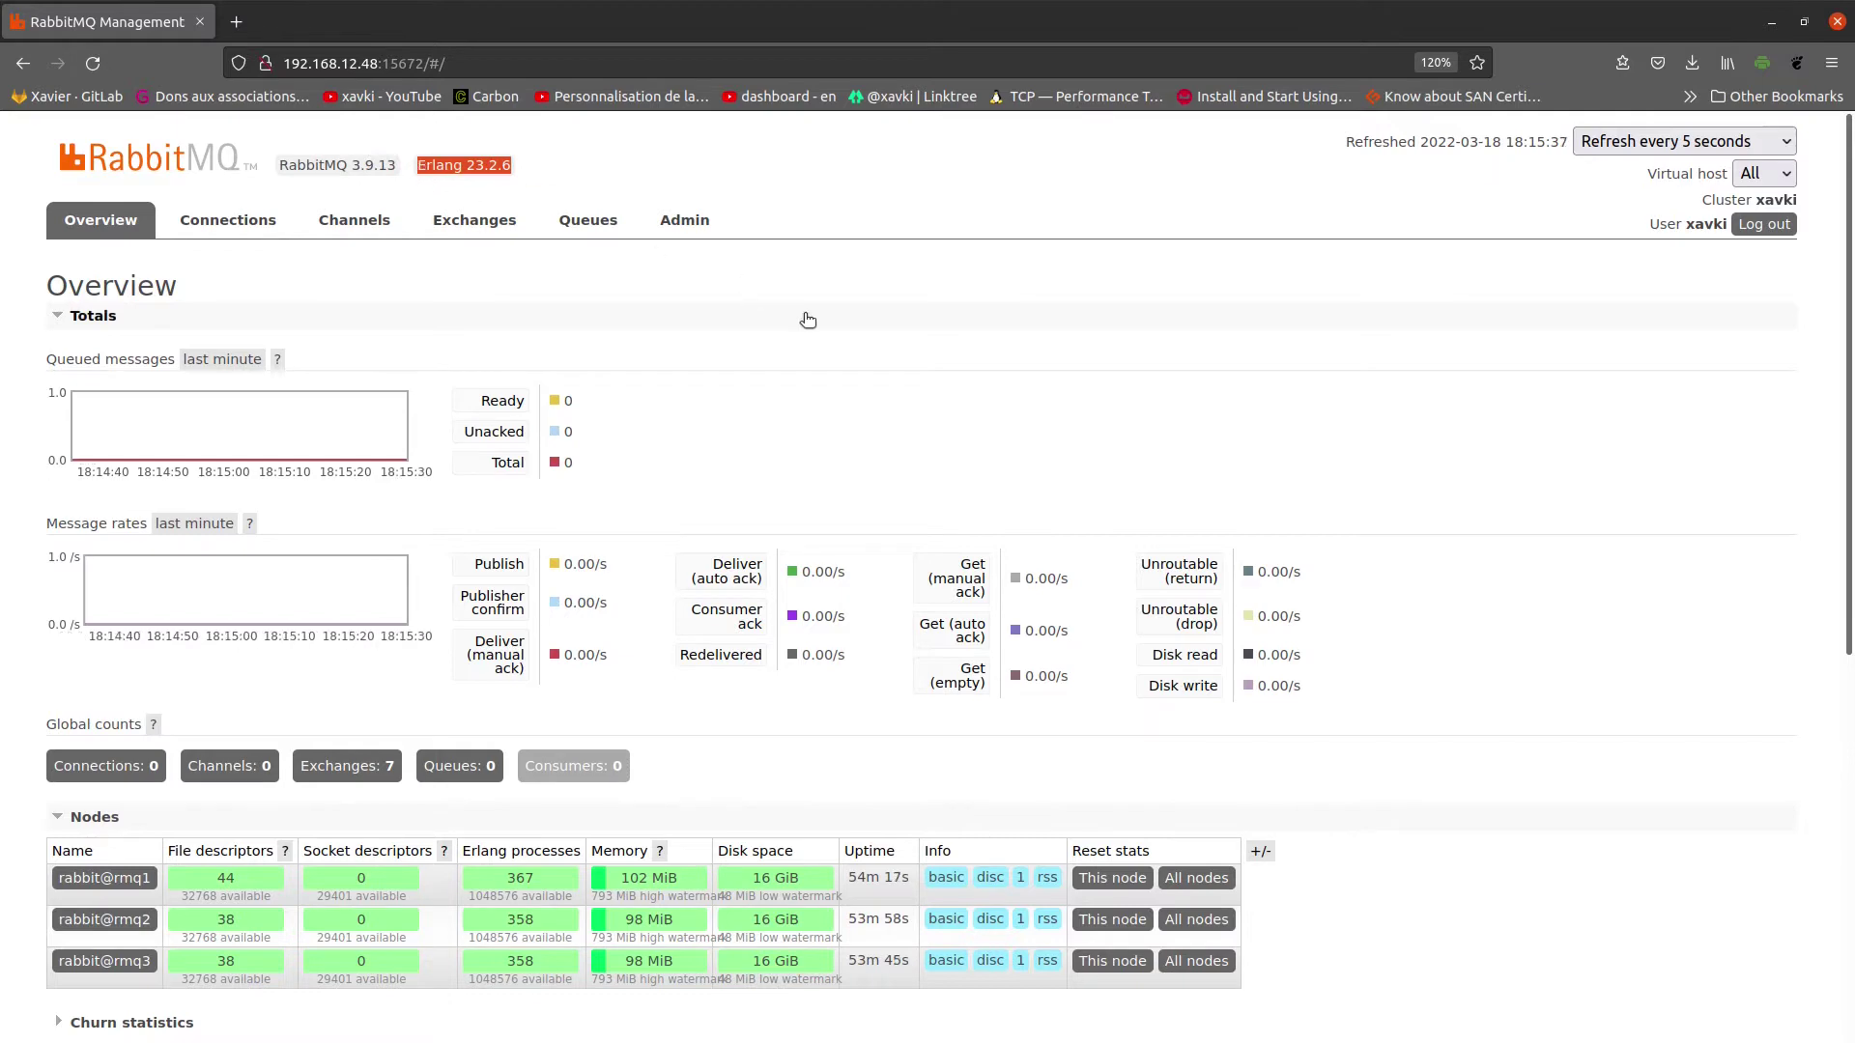
key(ctrl+plus)
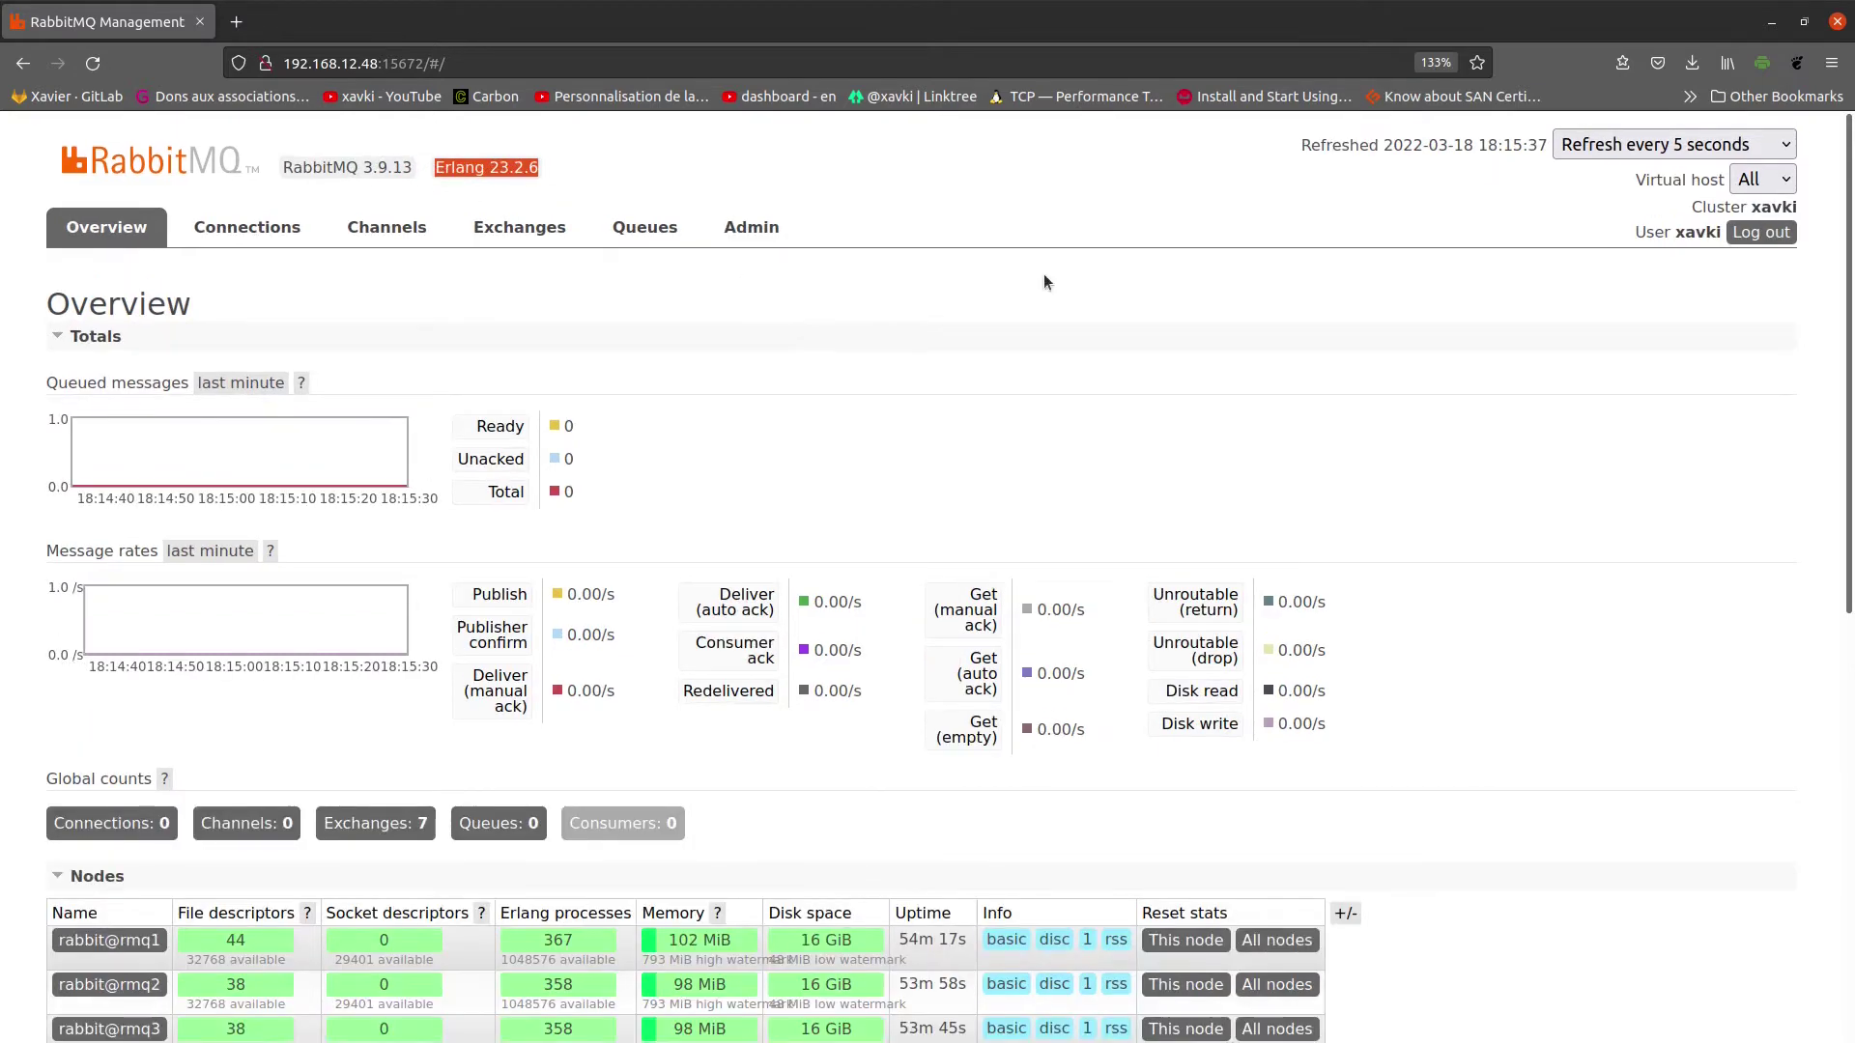
click(1461, 225)
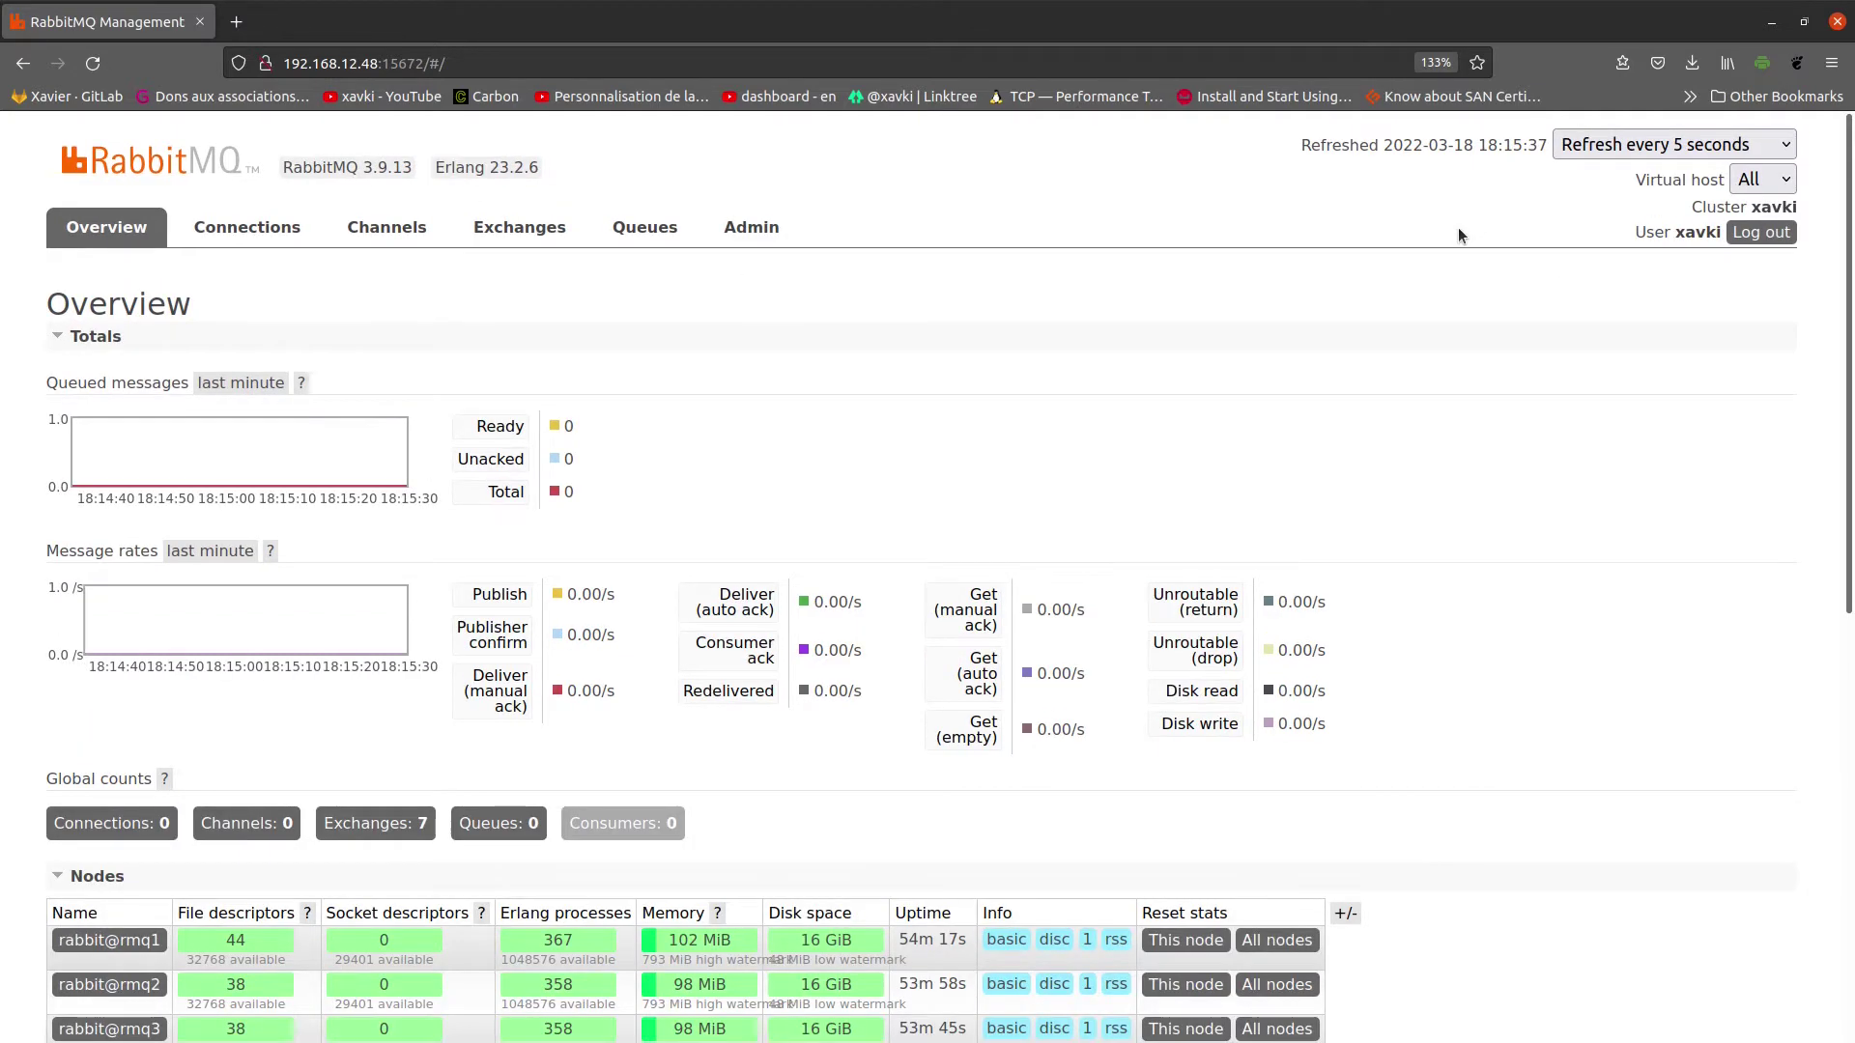
Step: Check the refresh interval and virtual host dropdowns, keeping All, and note the cluster name and user
click(1672, 147)
click(1362, 228)
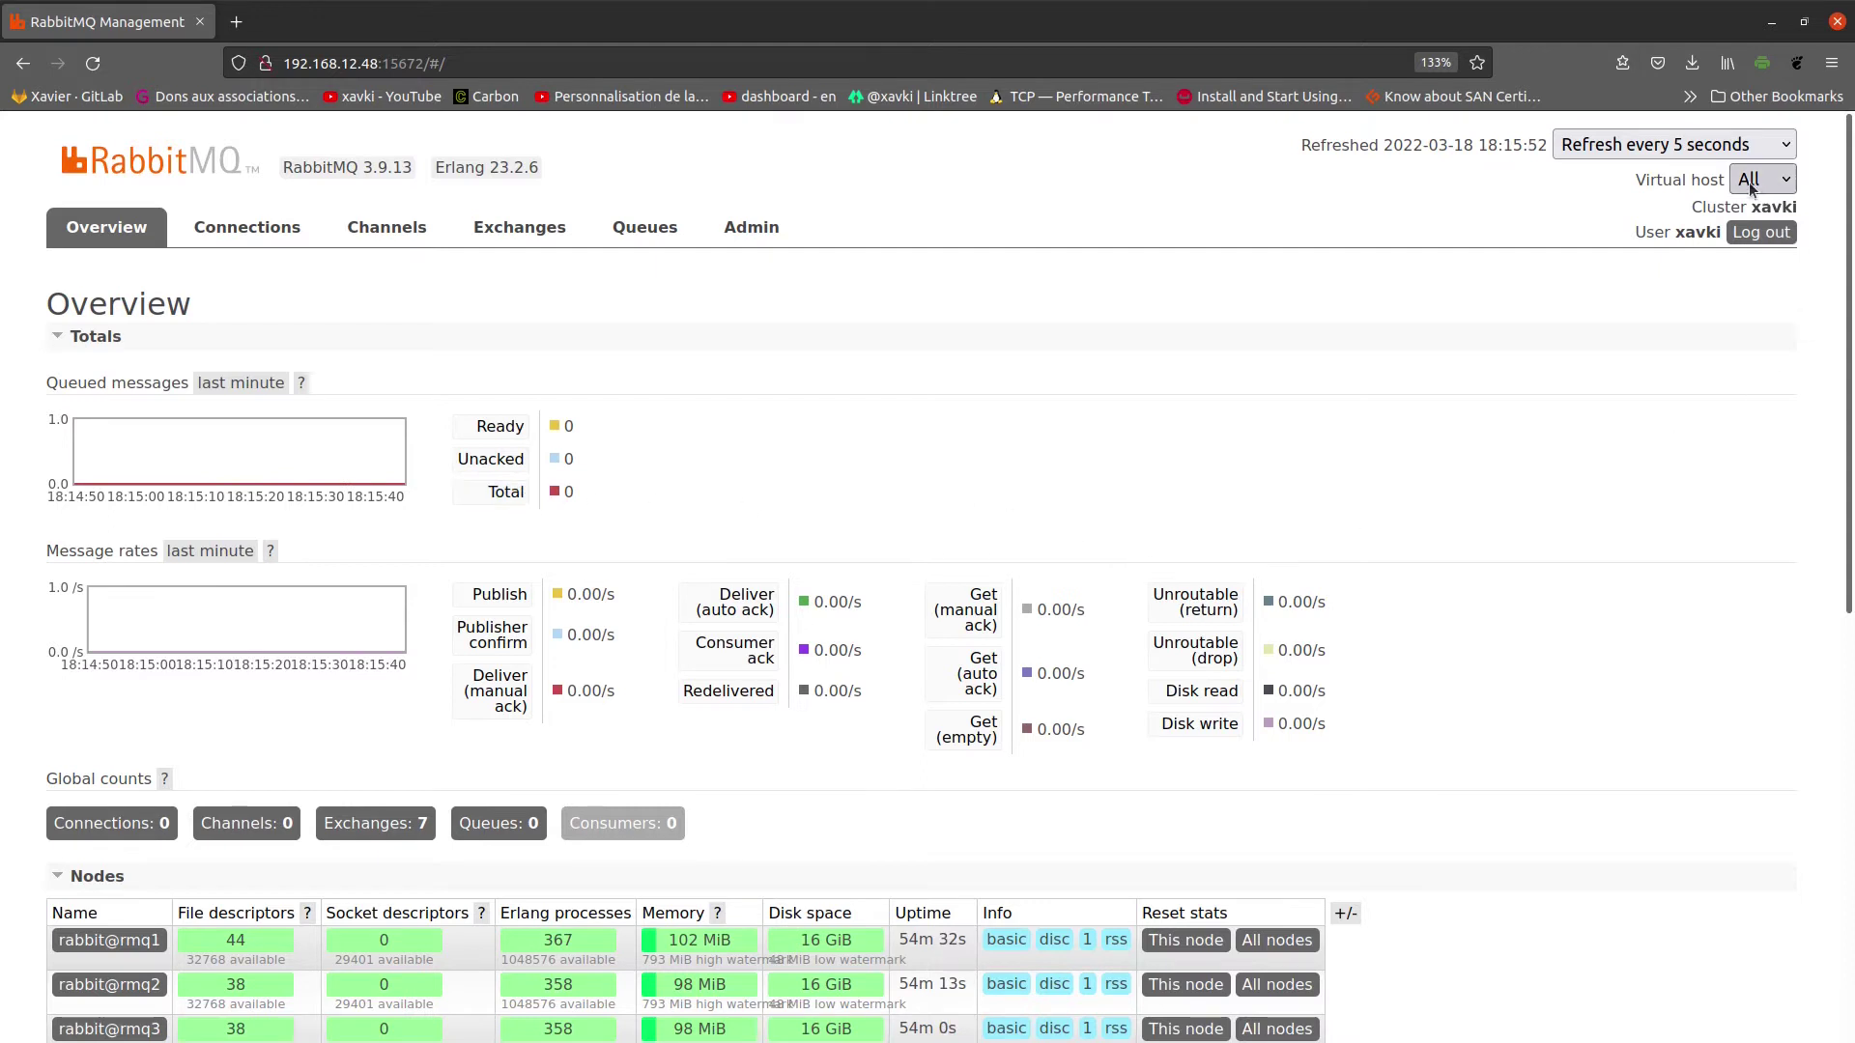
click(1717, 147)
click(1717, 147)
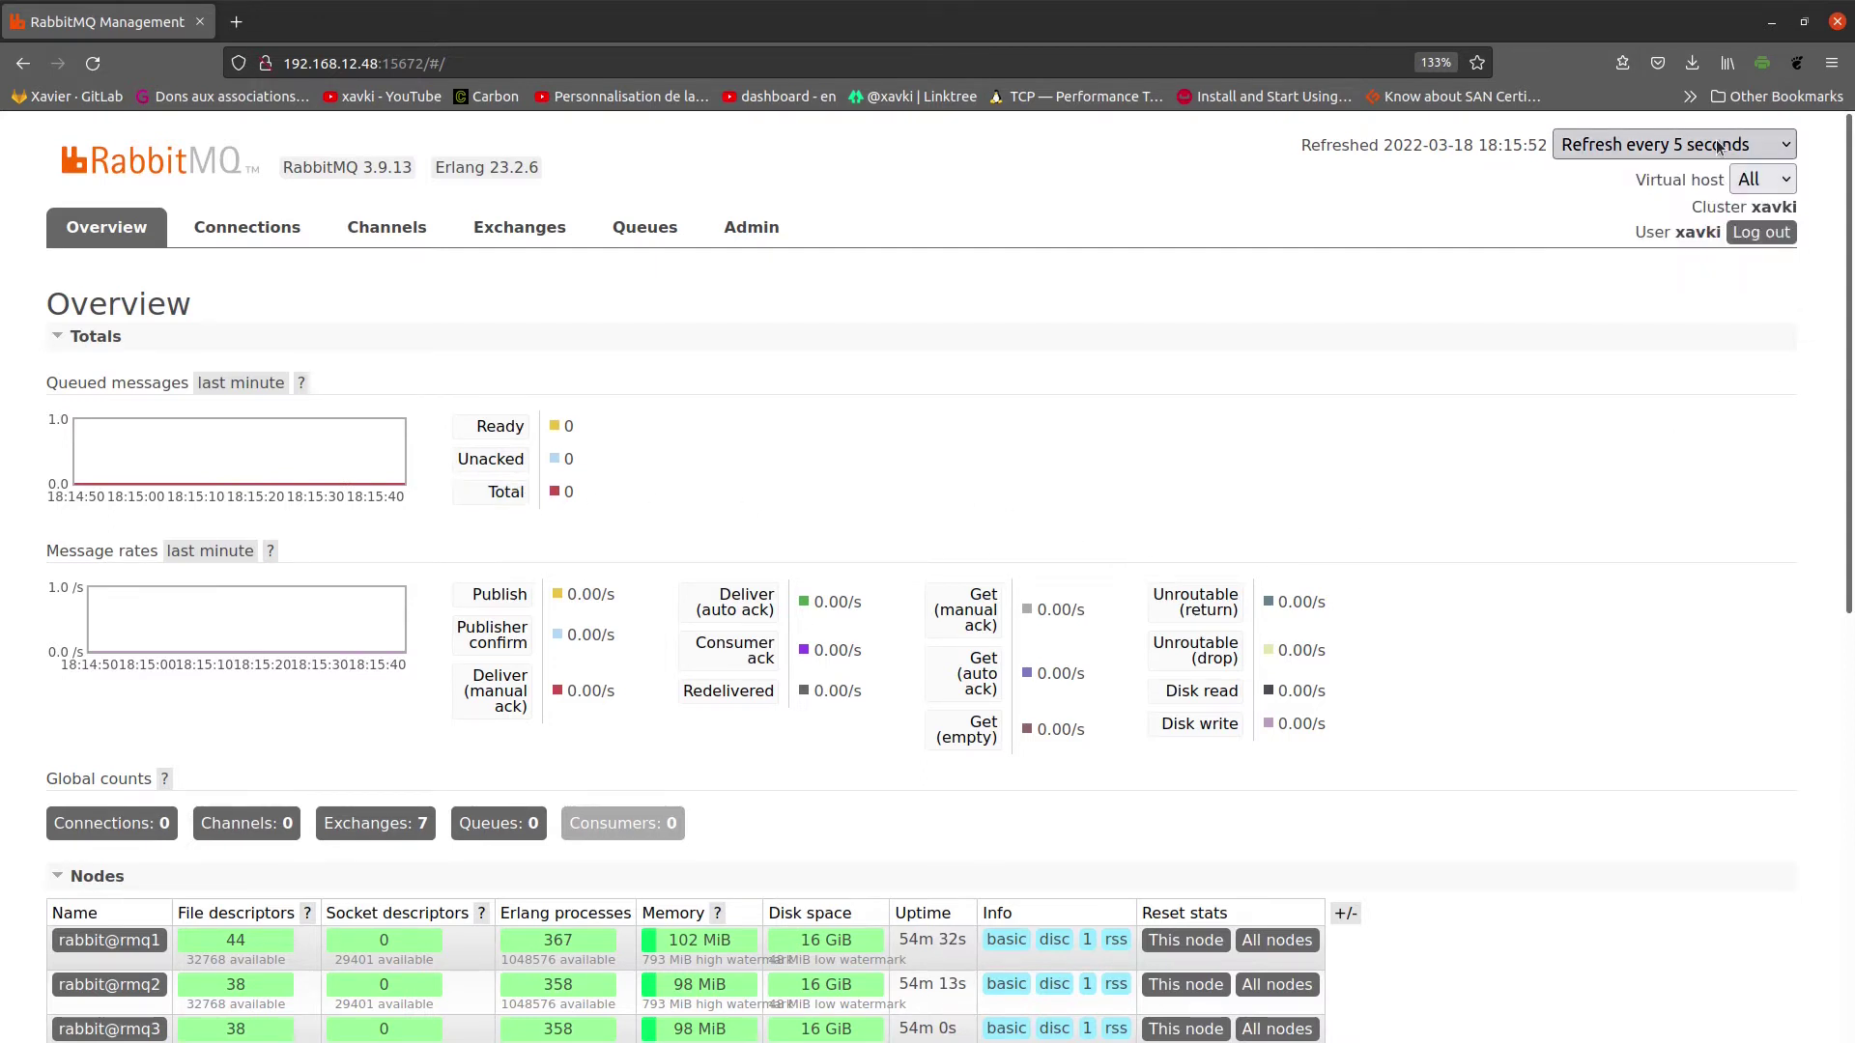
click(1776, 183)
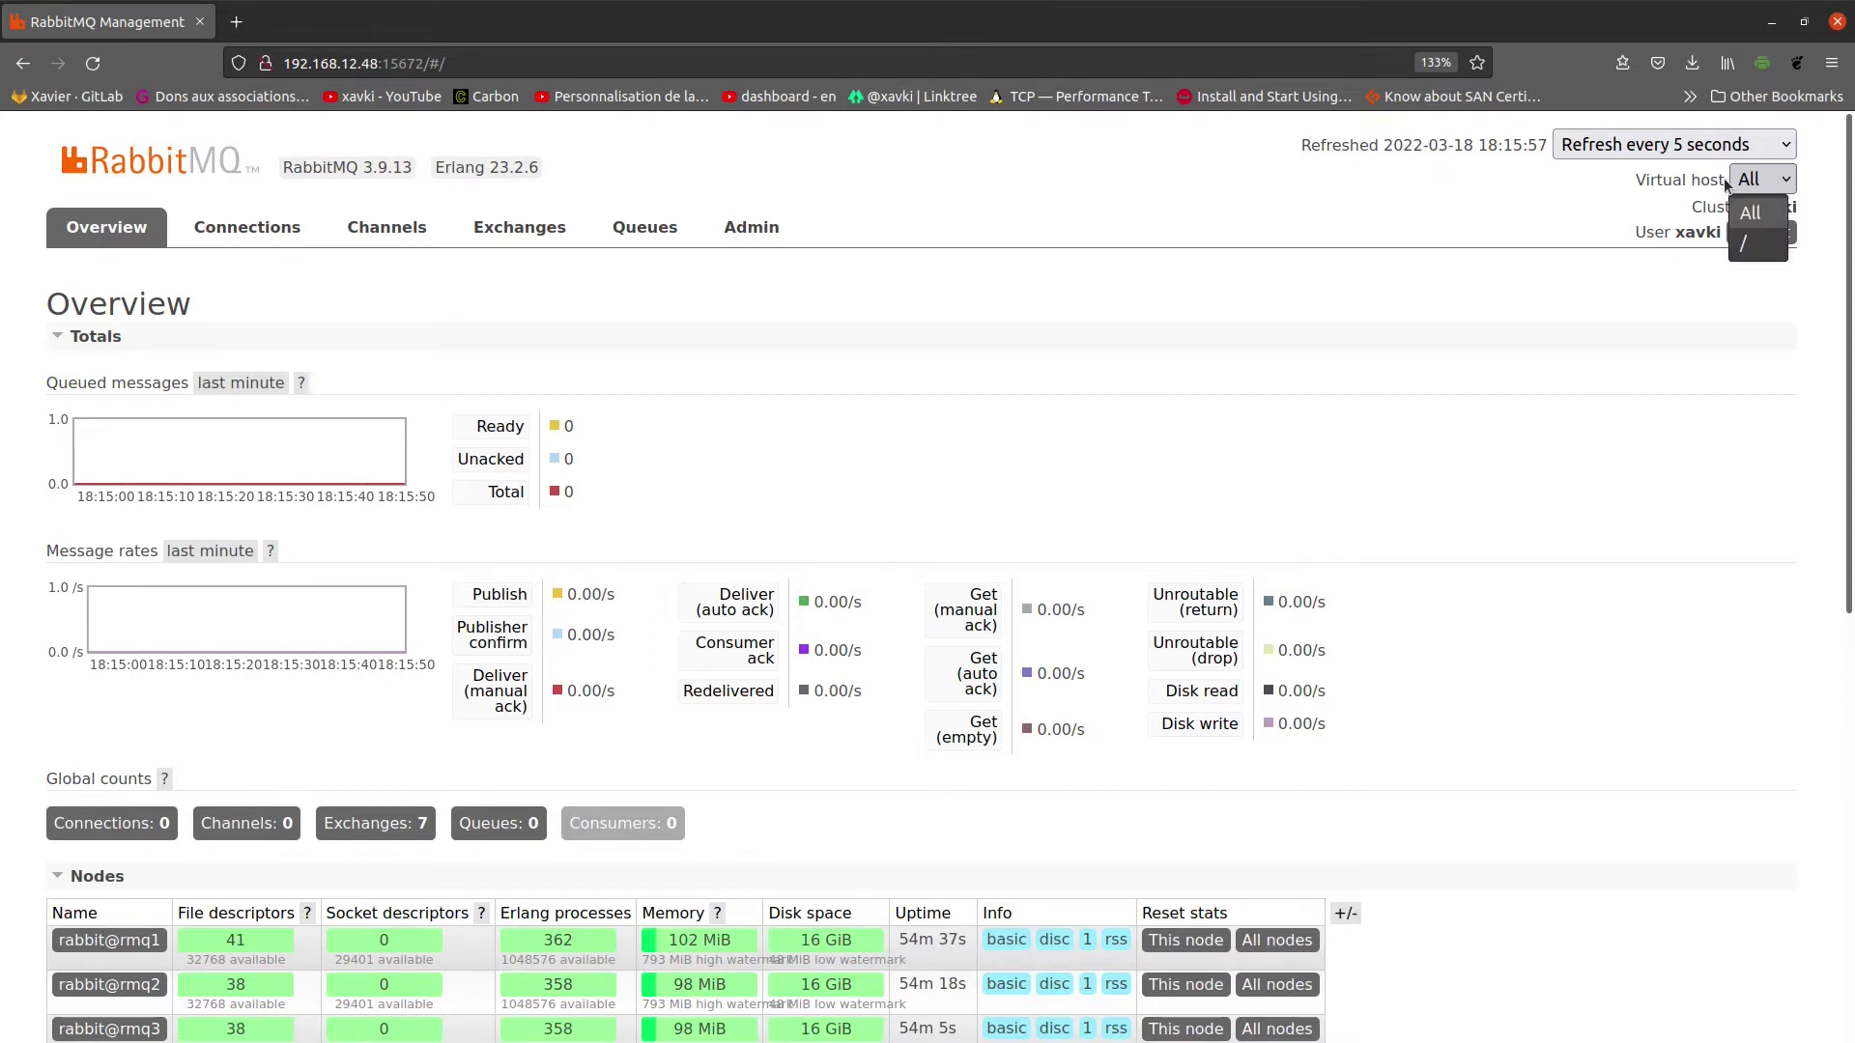
click(1734, 179)
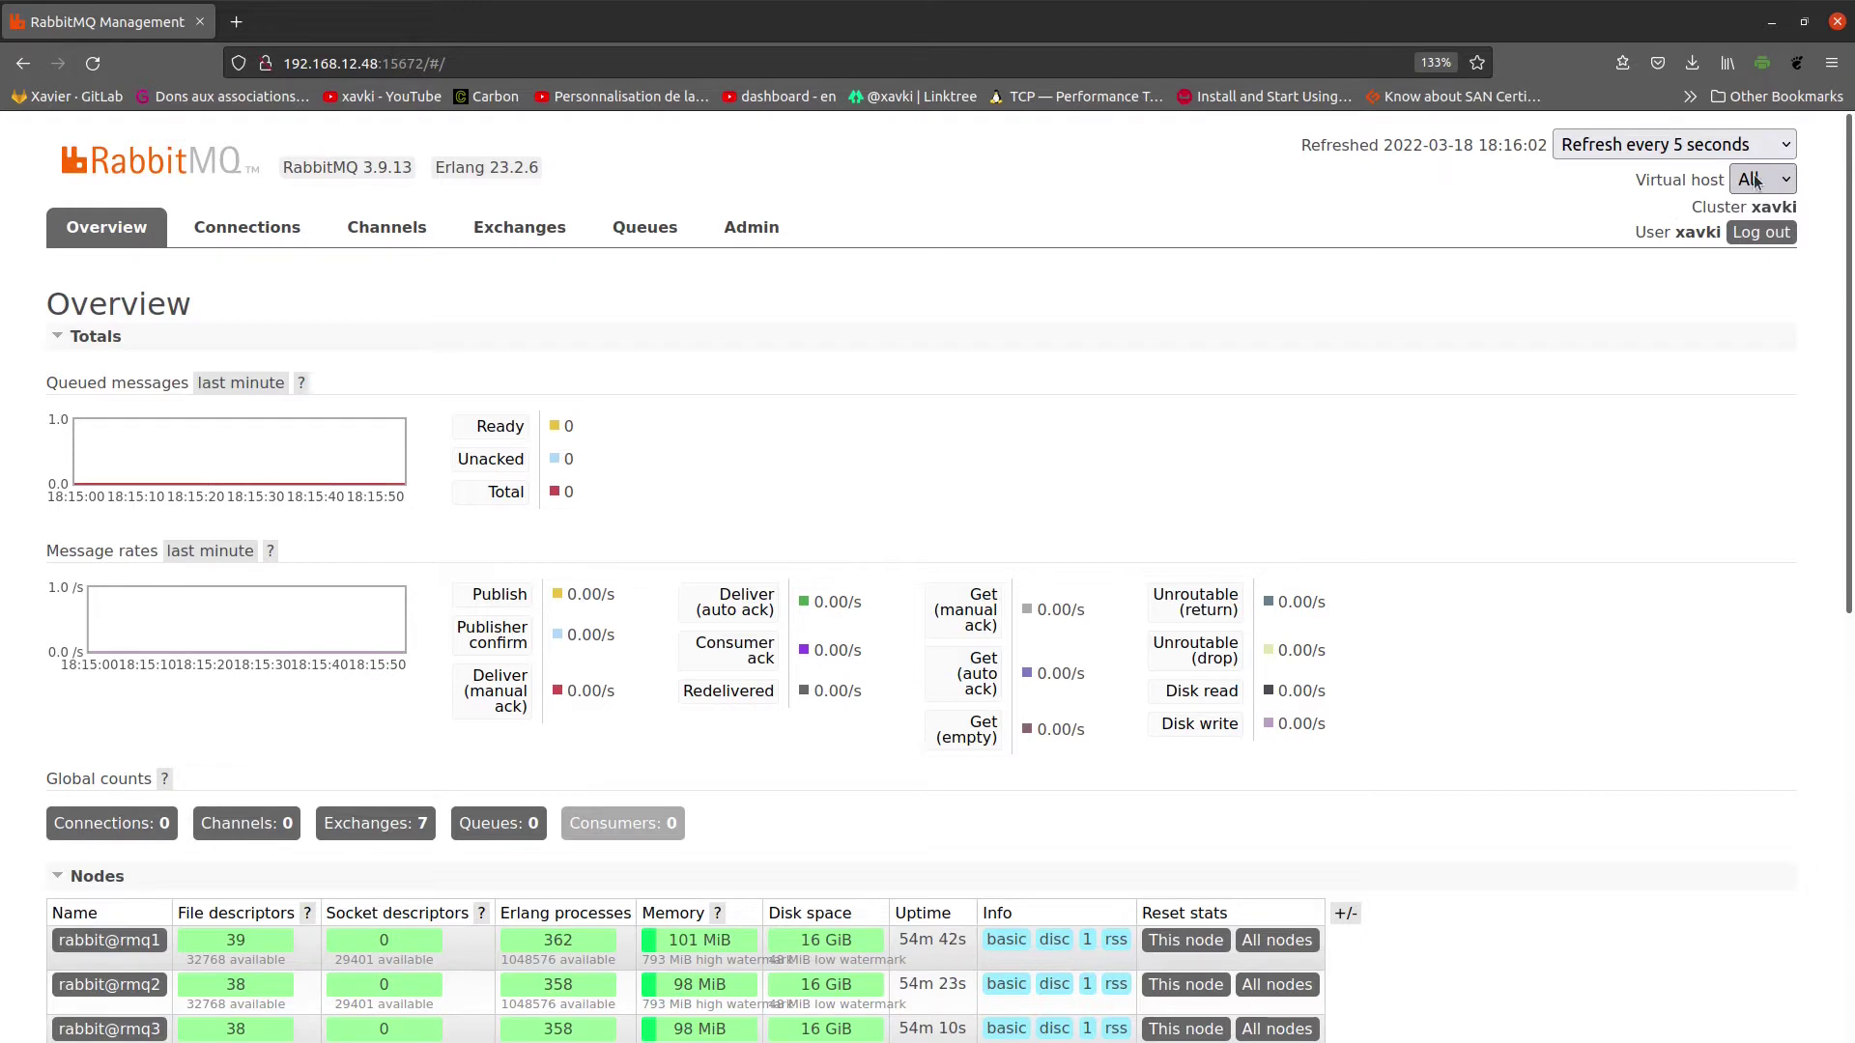
click(1756, 181)
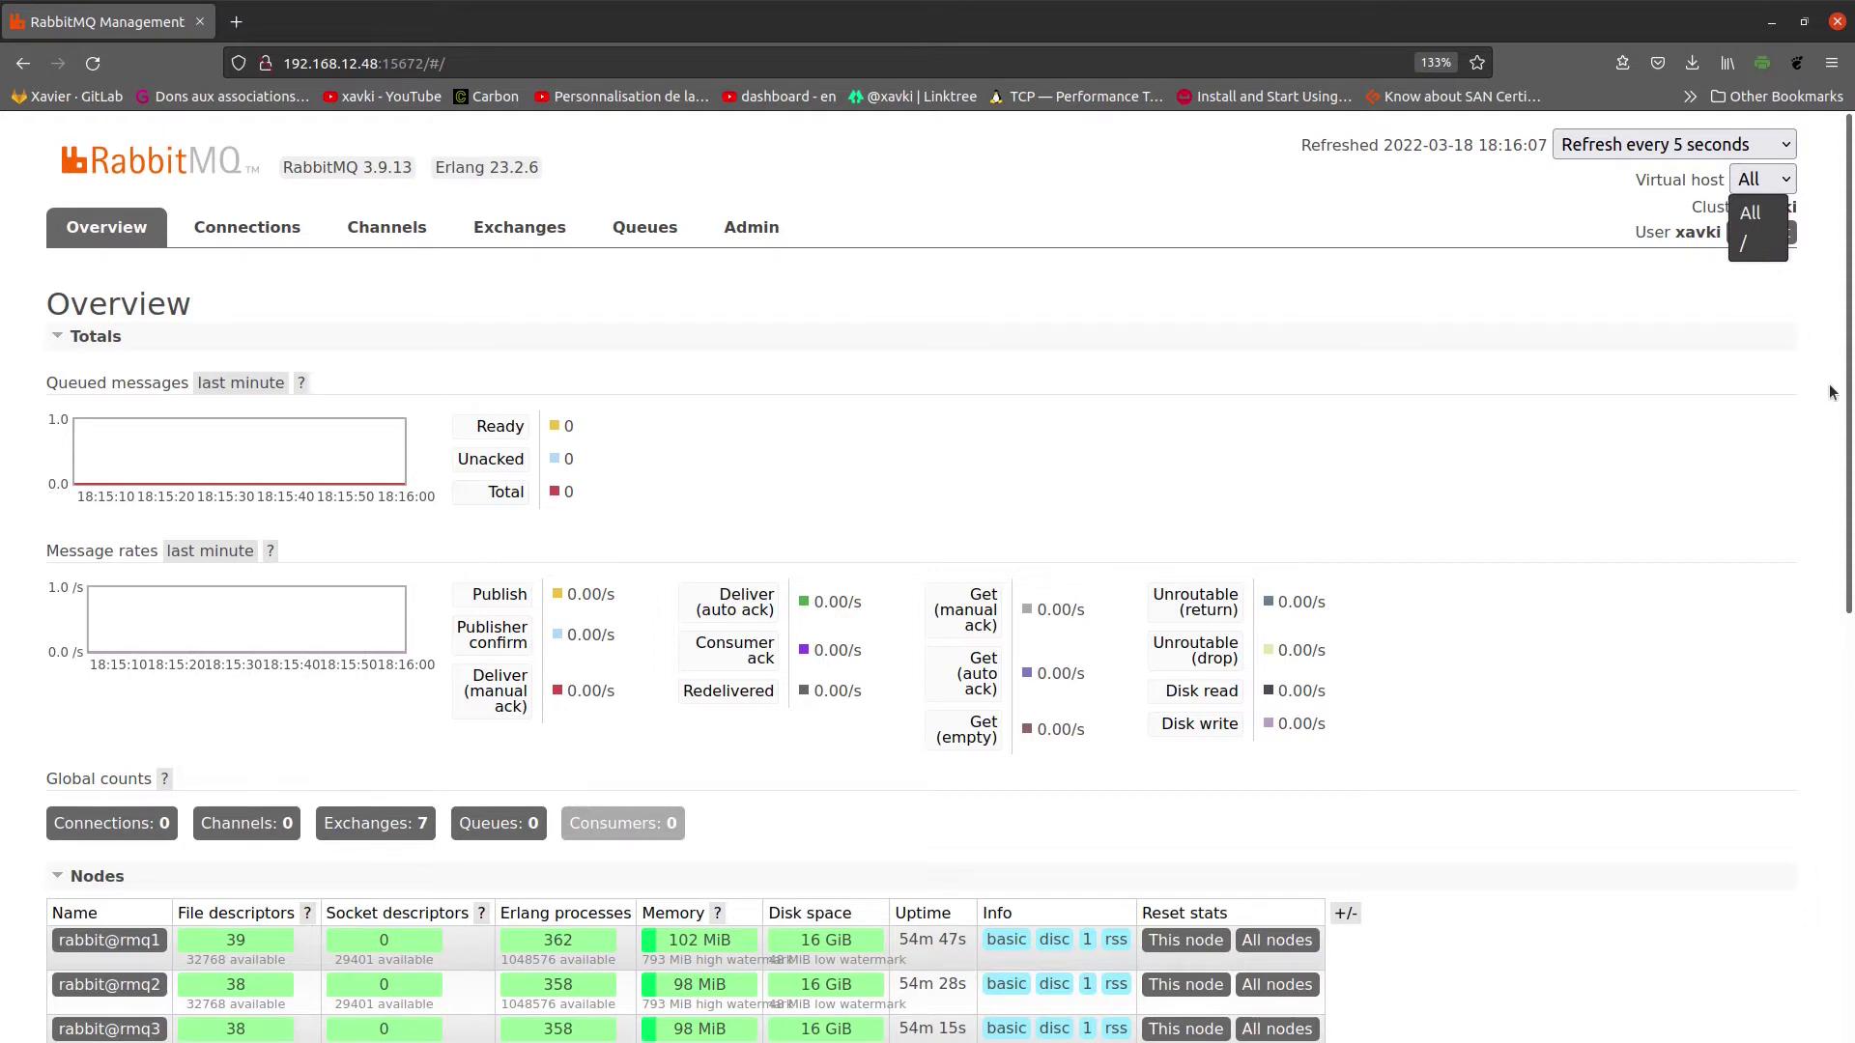
click(1551, 188)
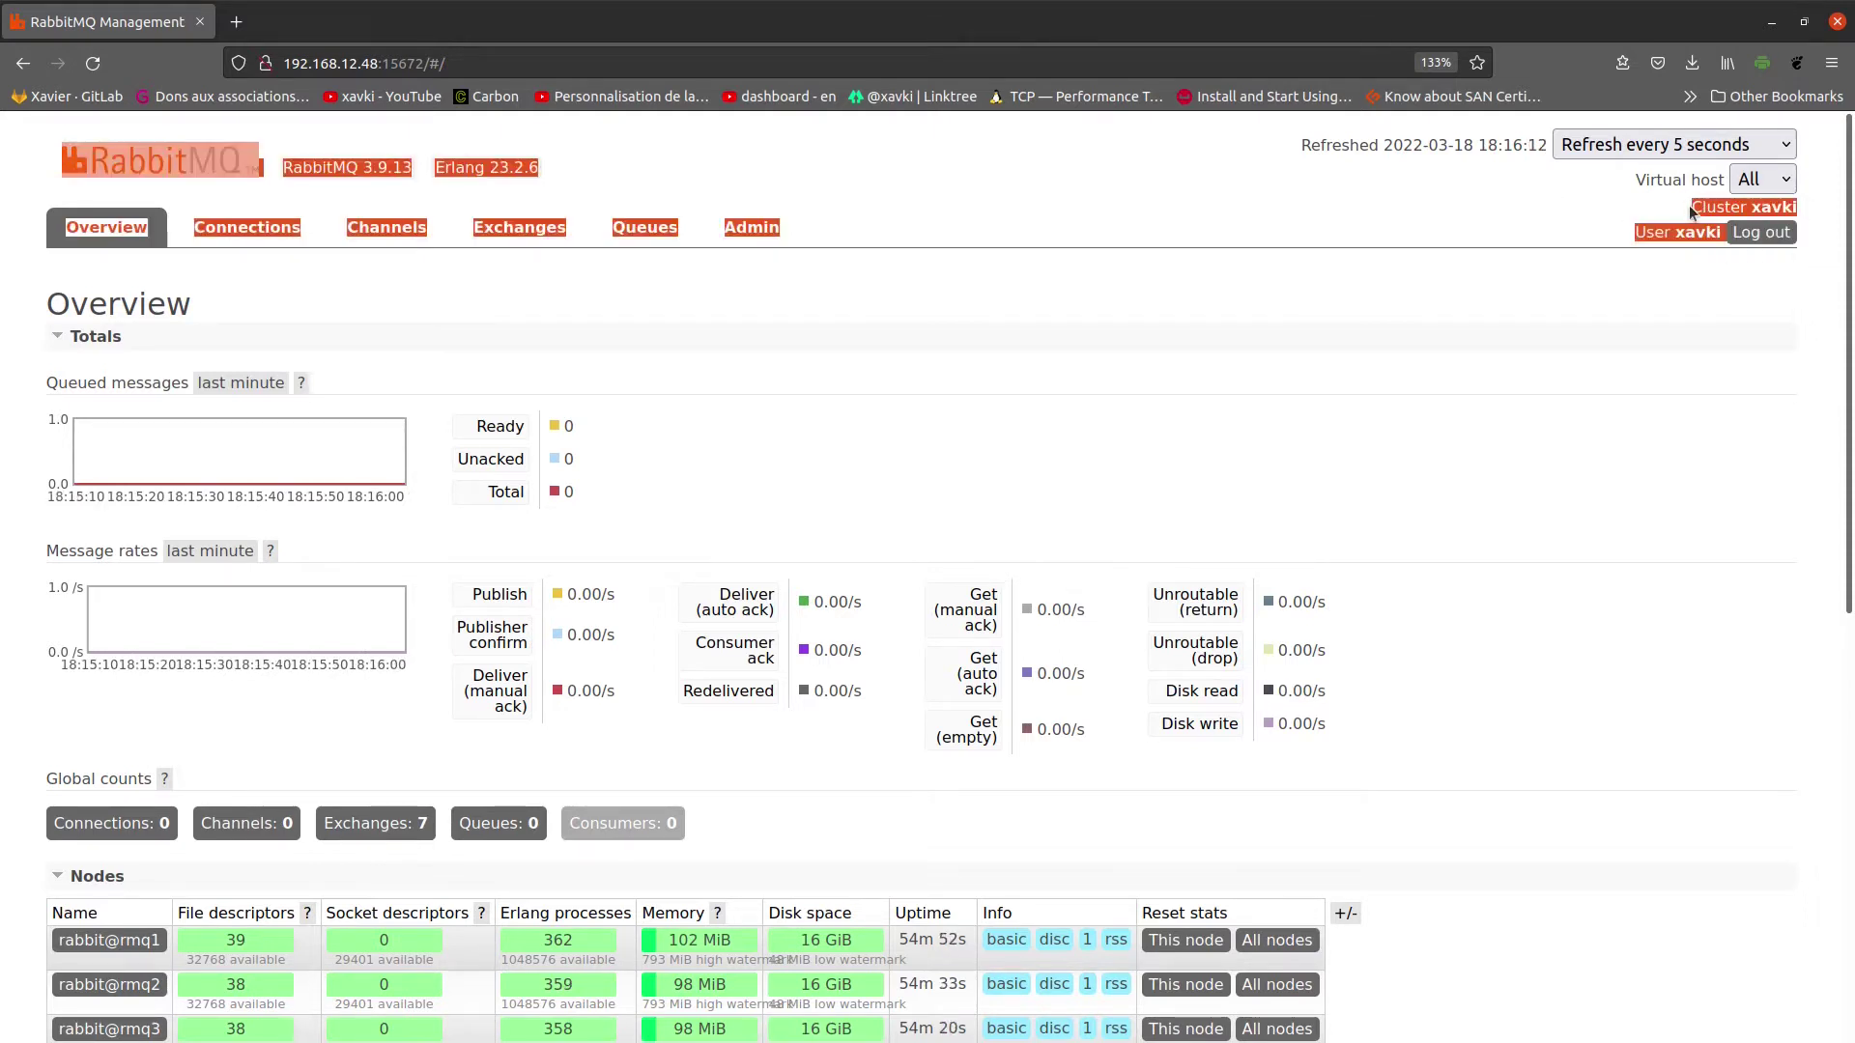
click(1715, 207)
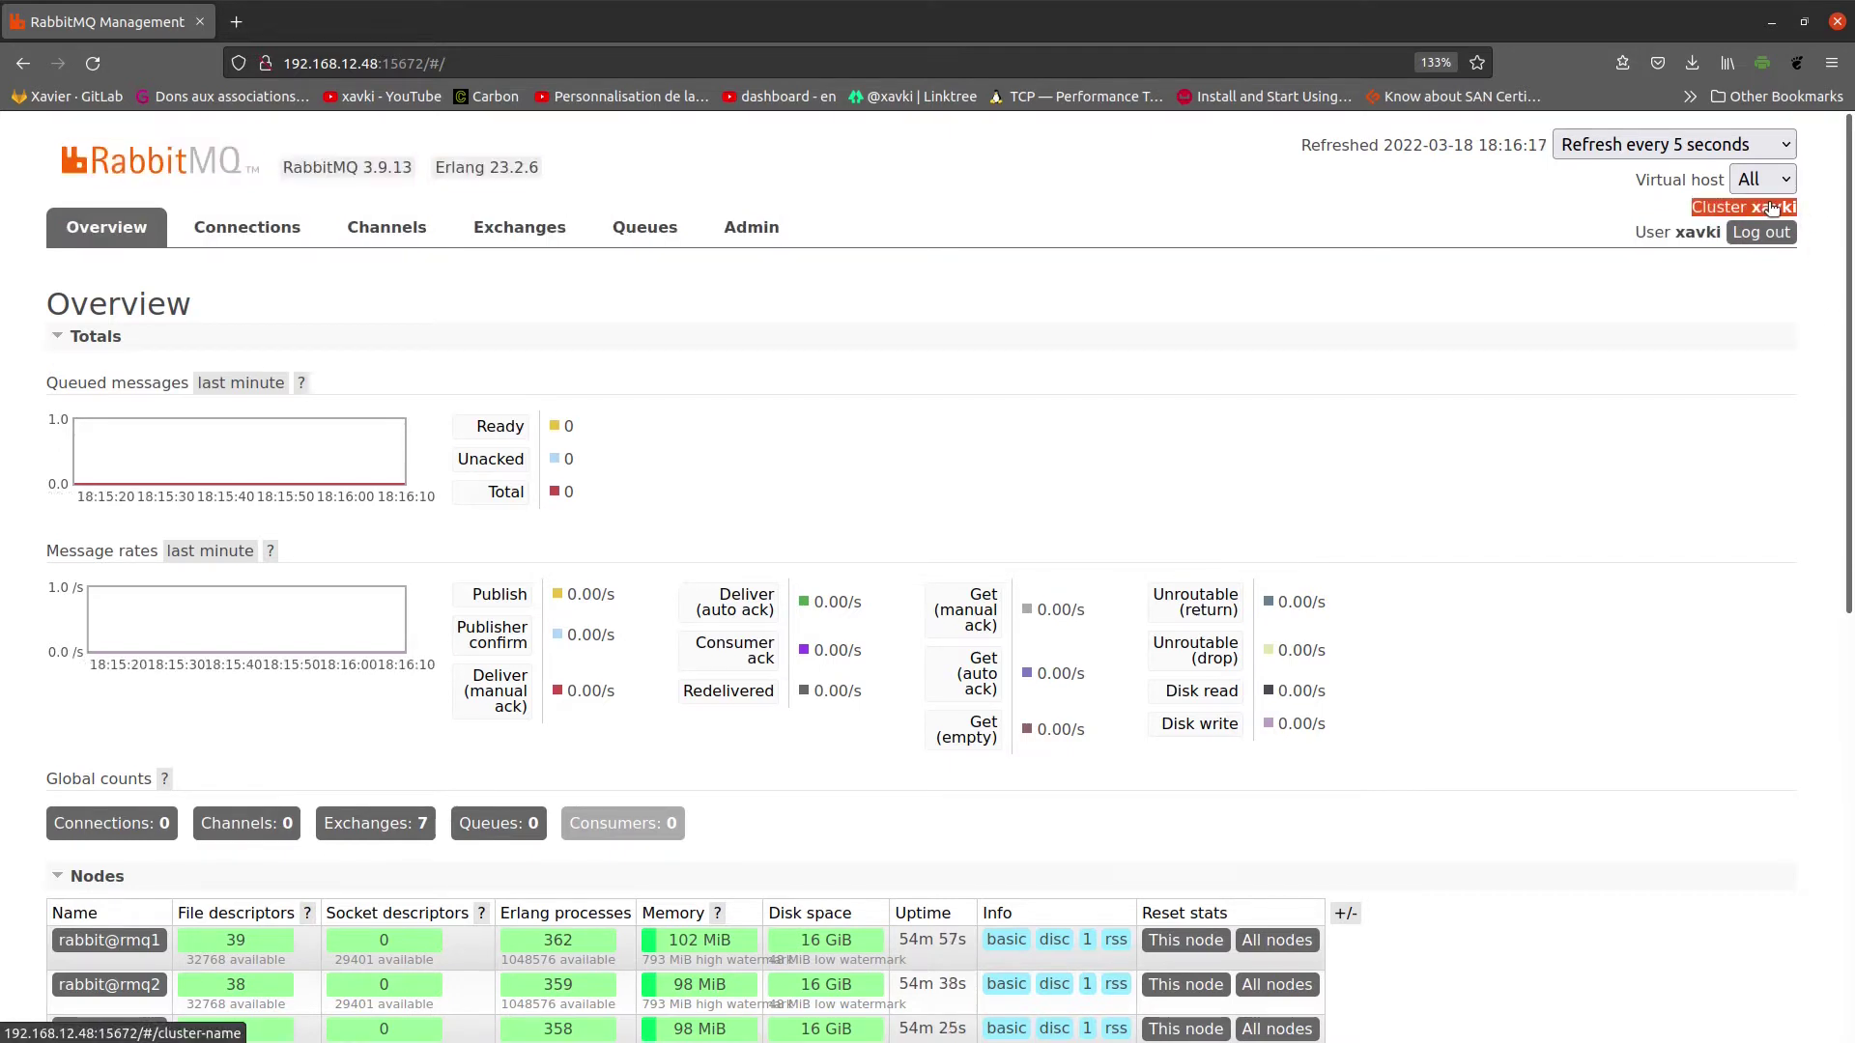
click(1639, 233)
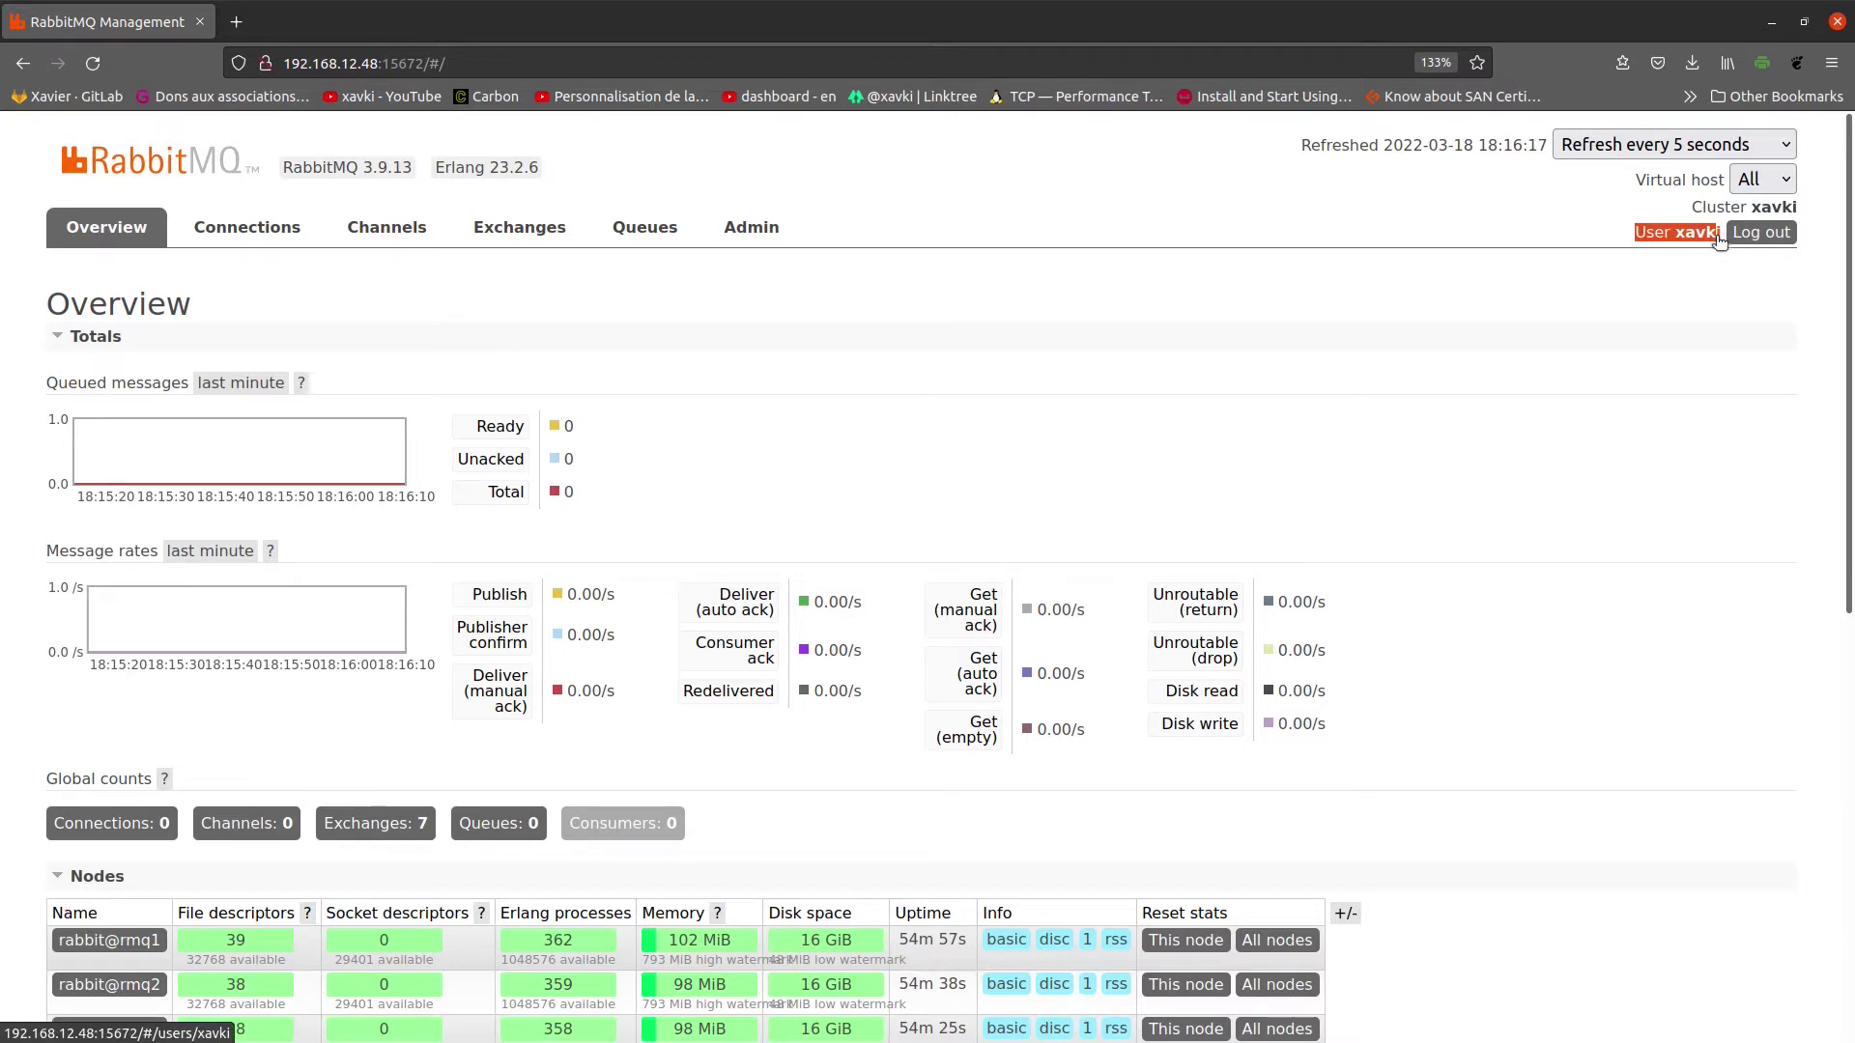
Step: Scroll down to review the amqp listening ports and the rmq2 and rmq3 web contexts
scroll(1111, 375, down, 6)
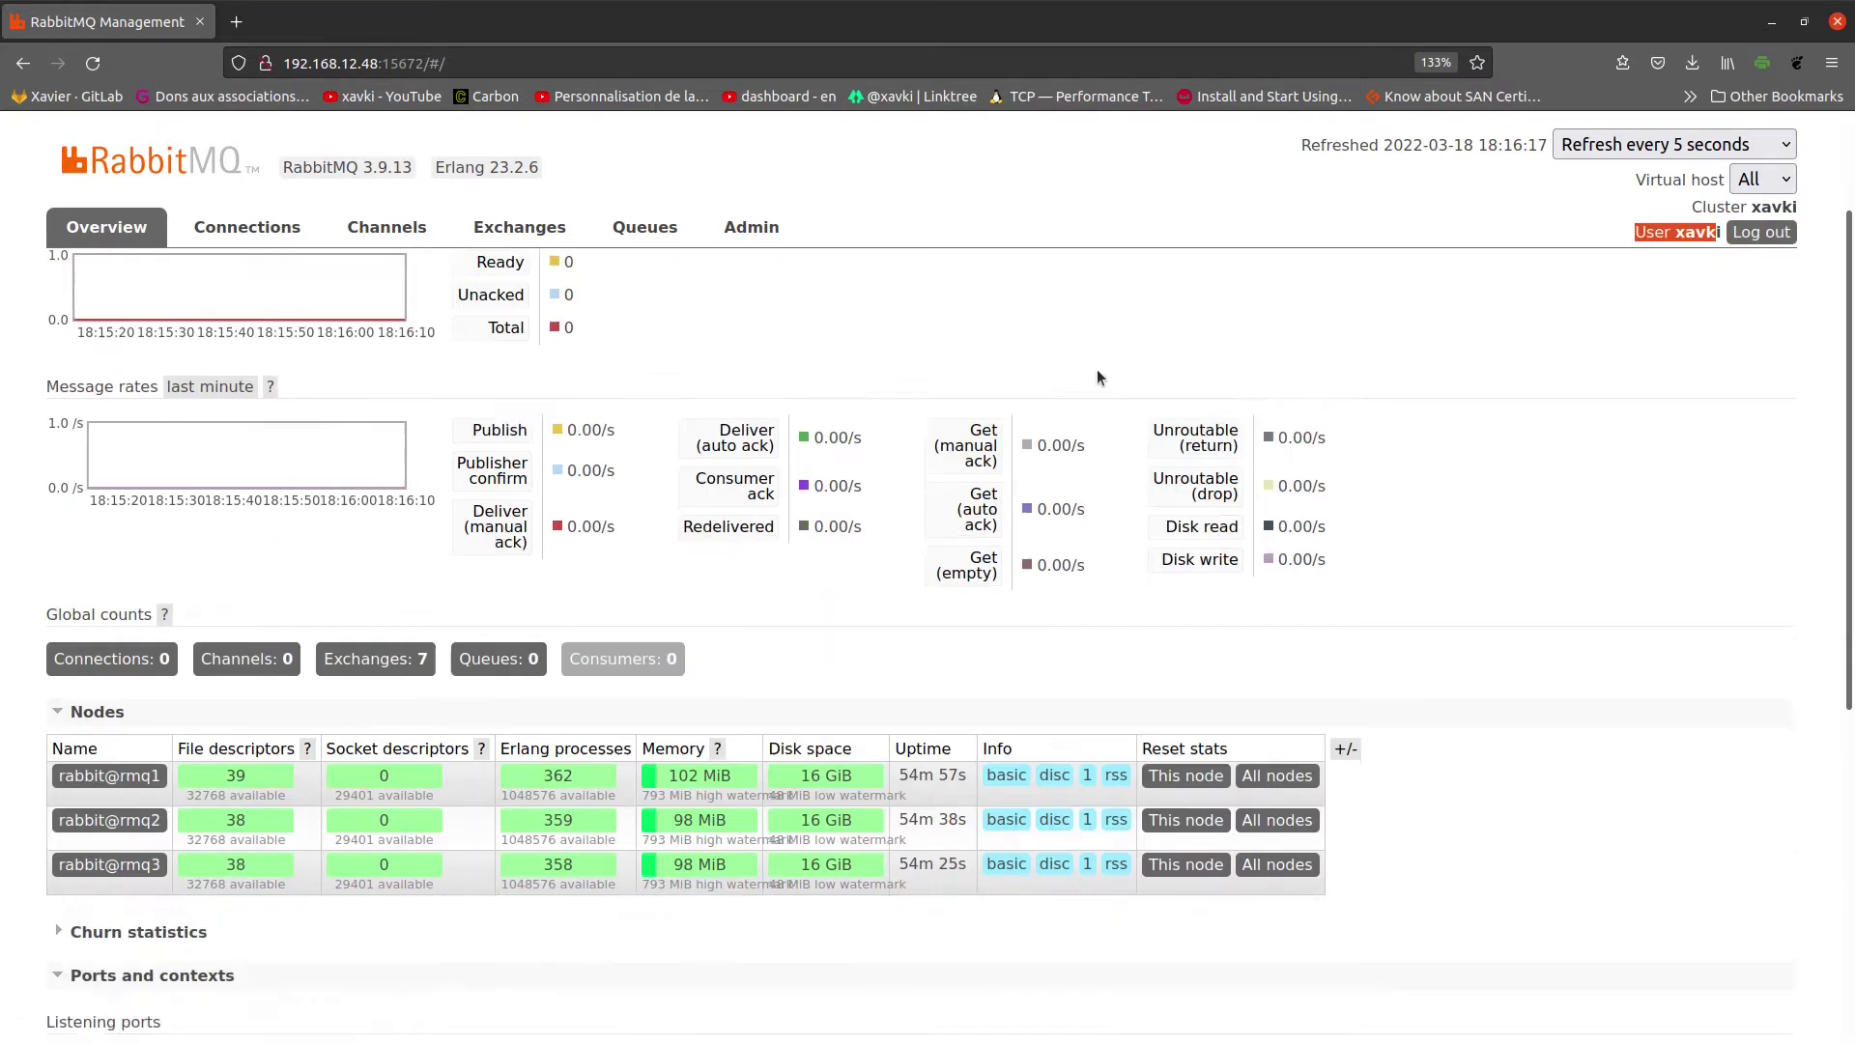
scroll(1319, 394, down, 2)
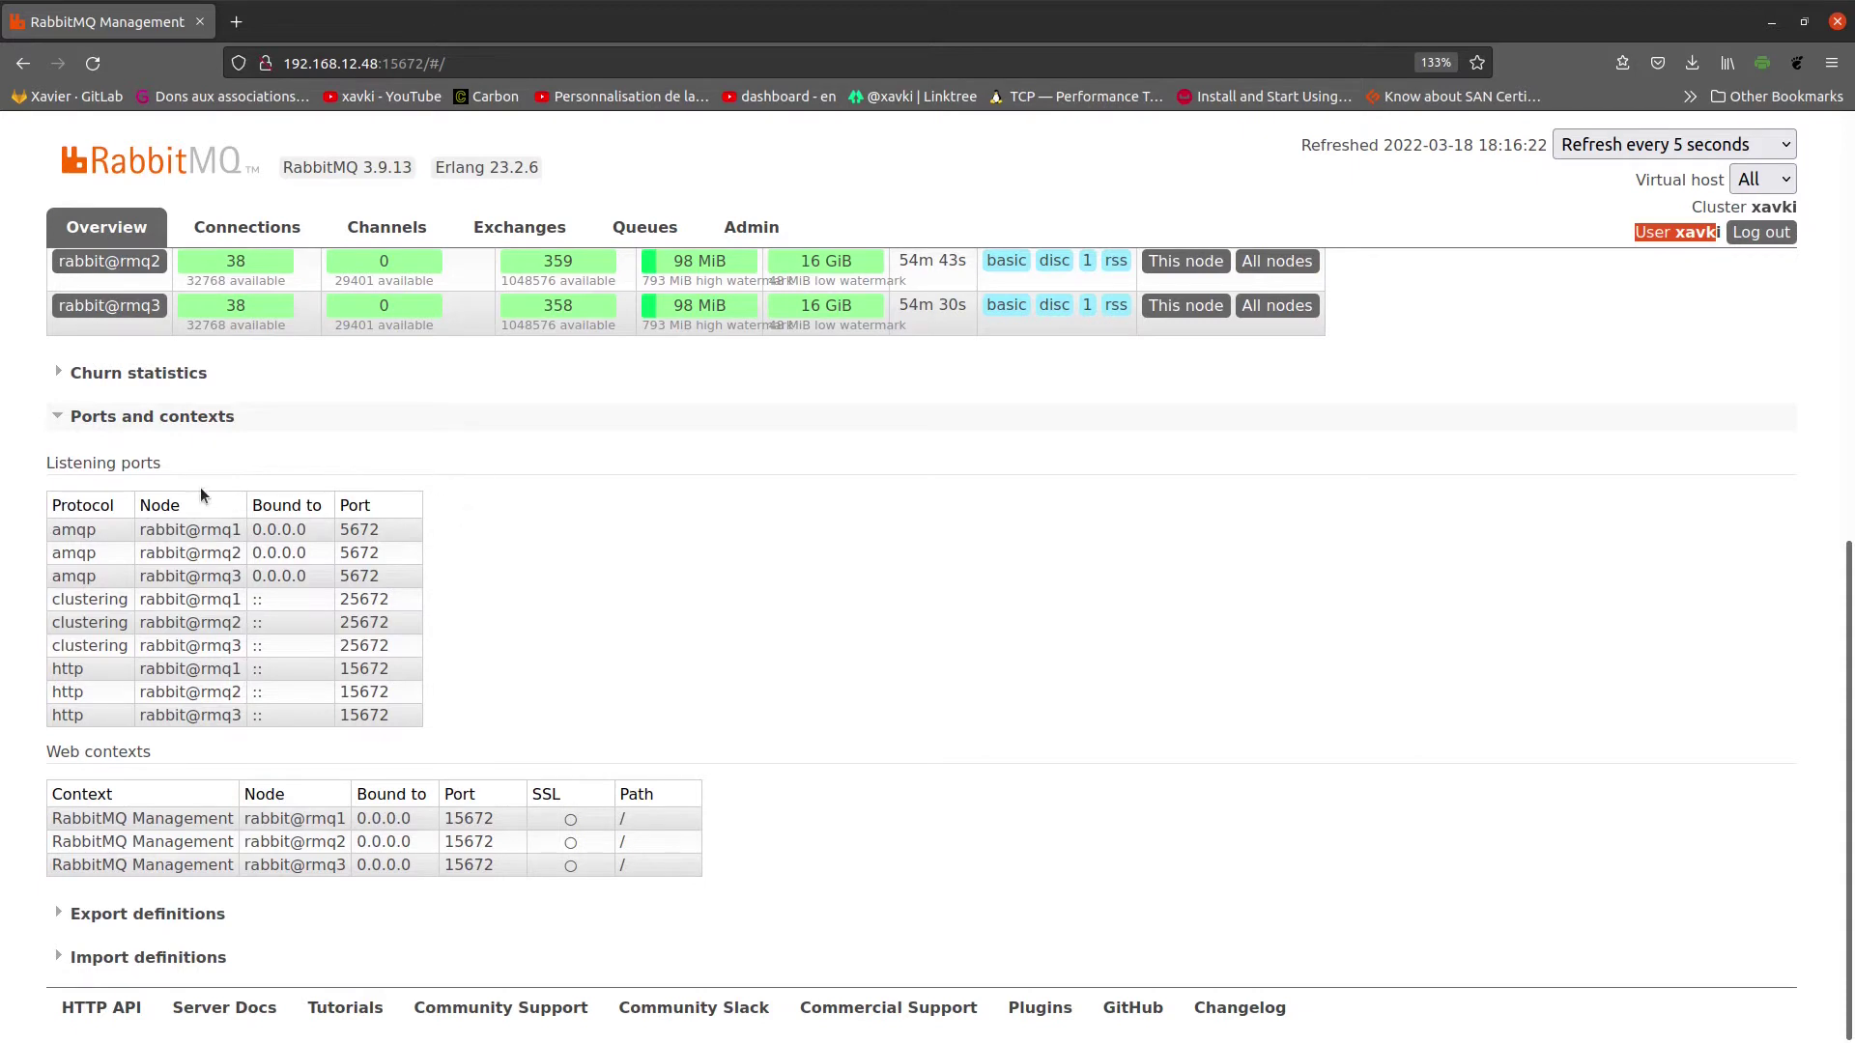
drag(456, 527, 101, 535)
drag(573, 820, 568, 888)
Step: Expand the Export definitions and Import definitions sections
click(185, 916)
scroll(367, 870, down, 2)
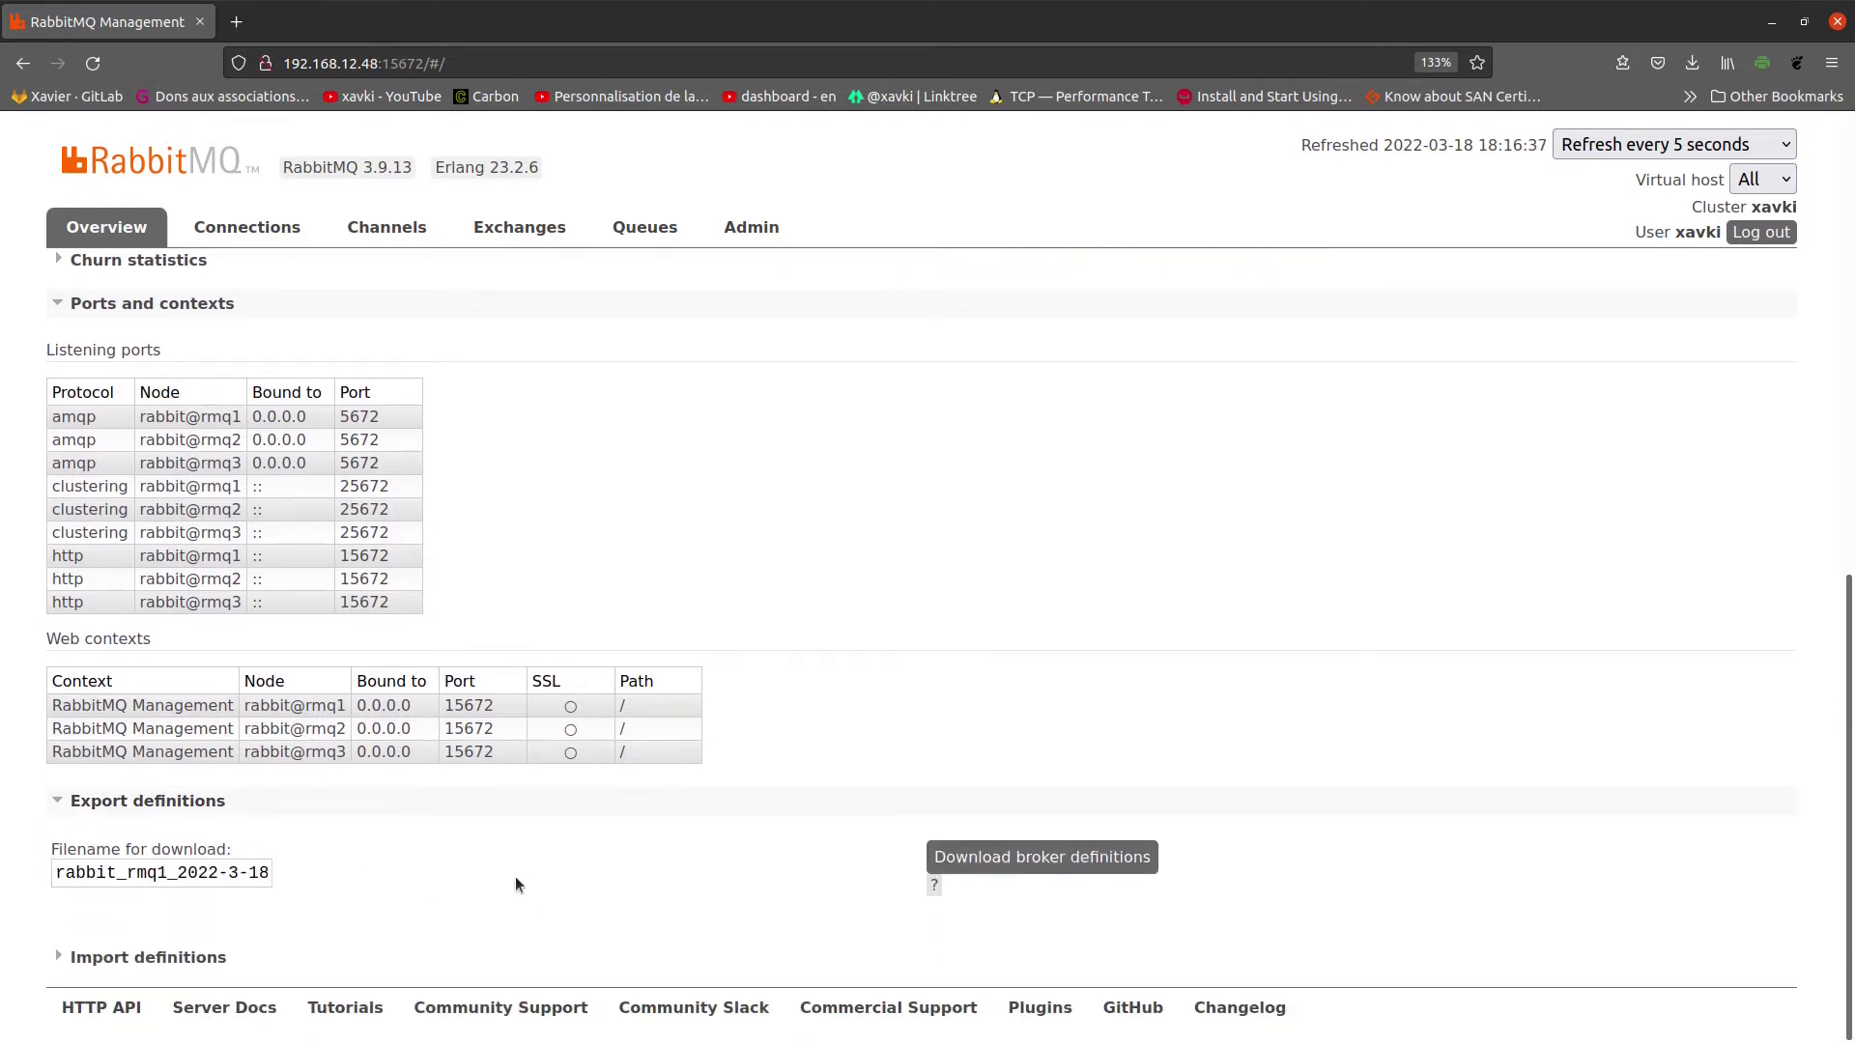
click(198, 958)
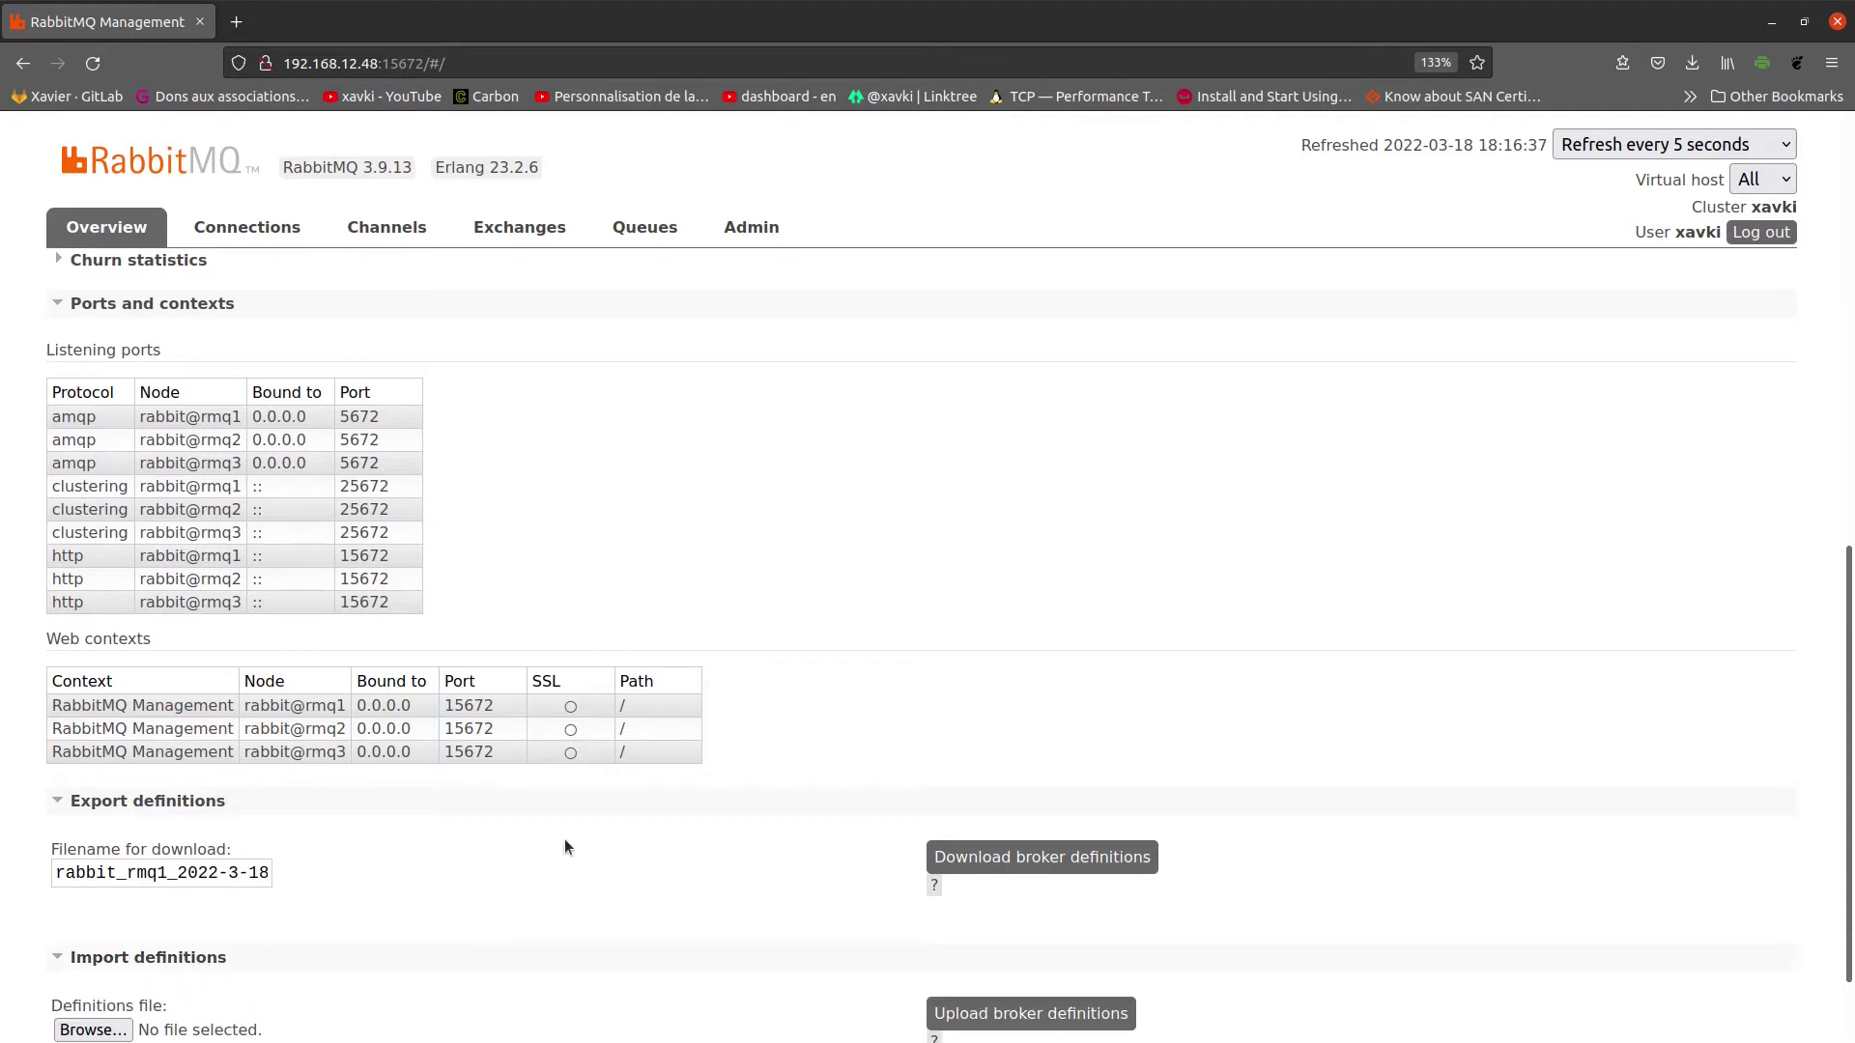
scroll(568, 834, down, 2)
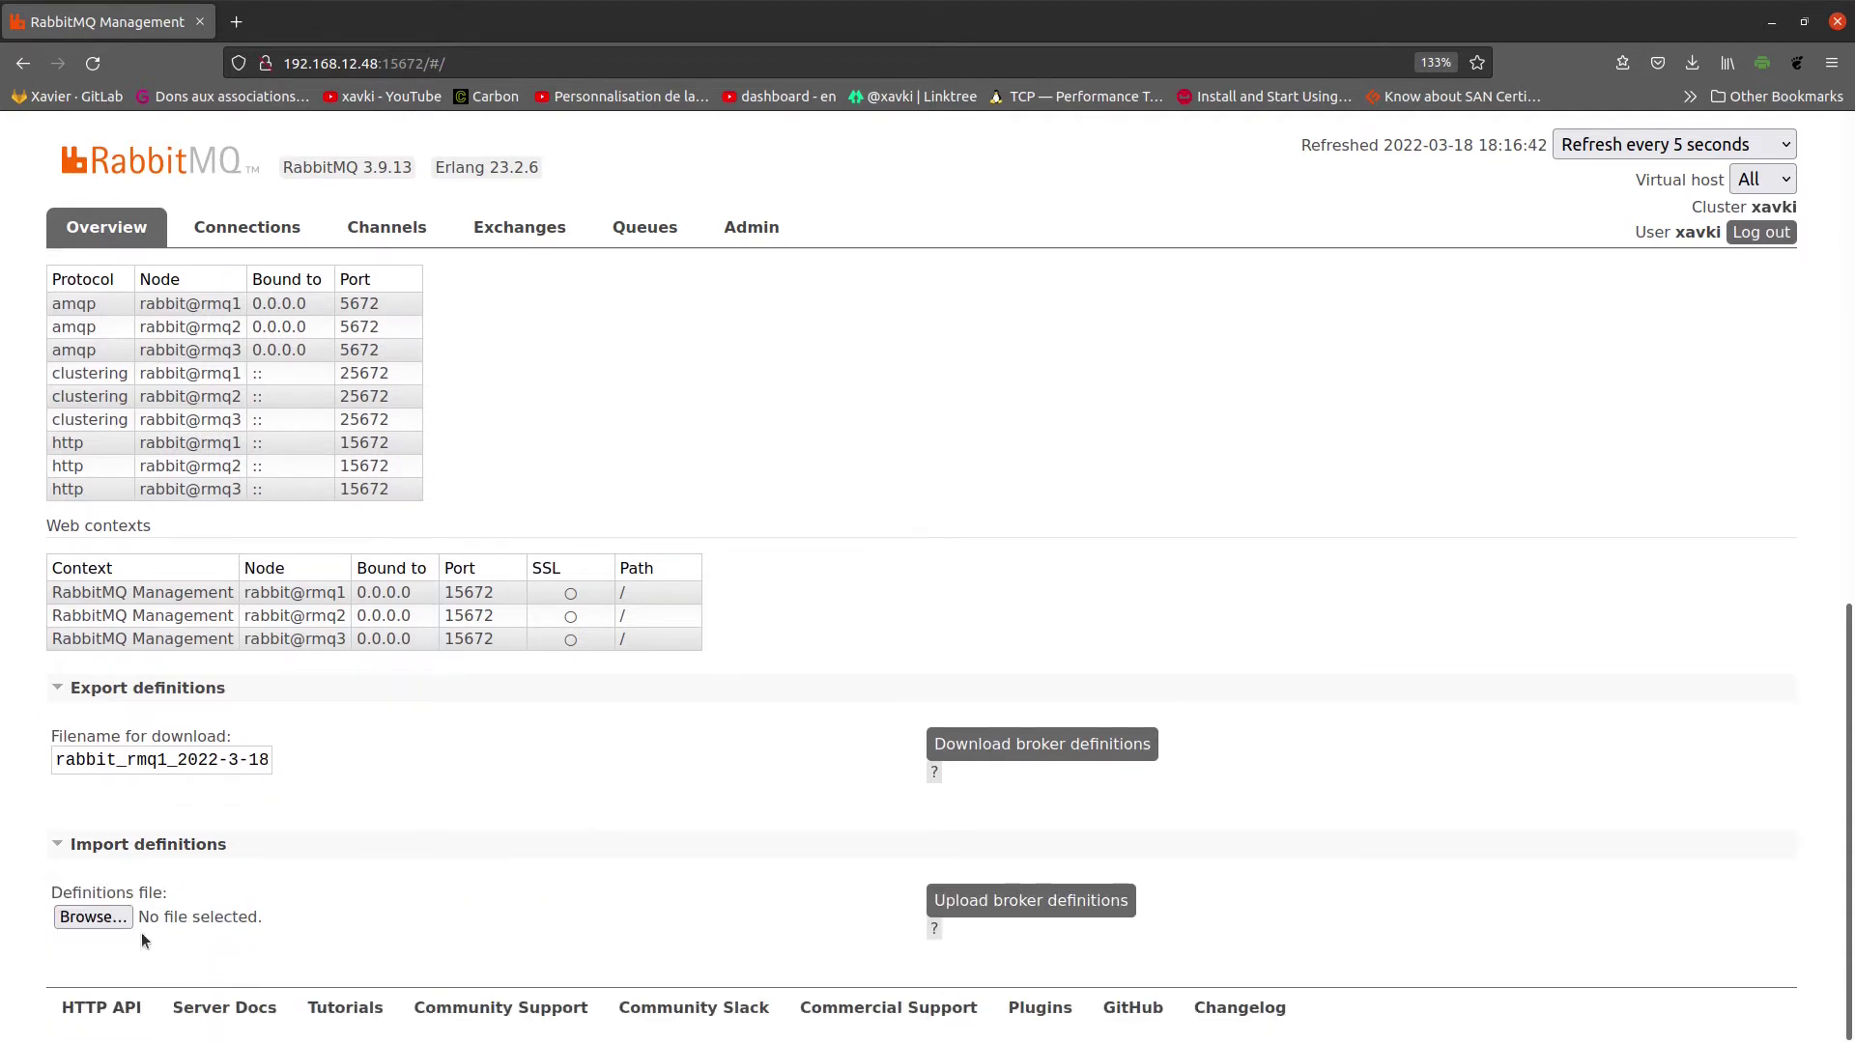
scroll(1134, 632, up, 10)
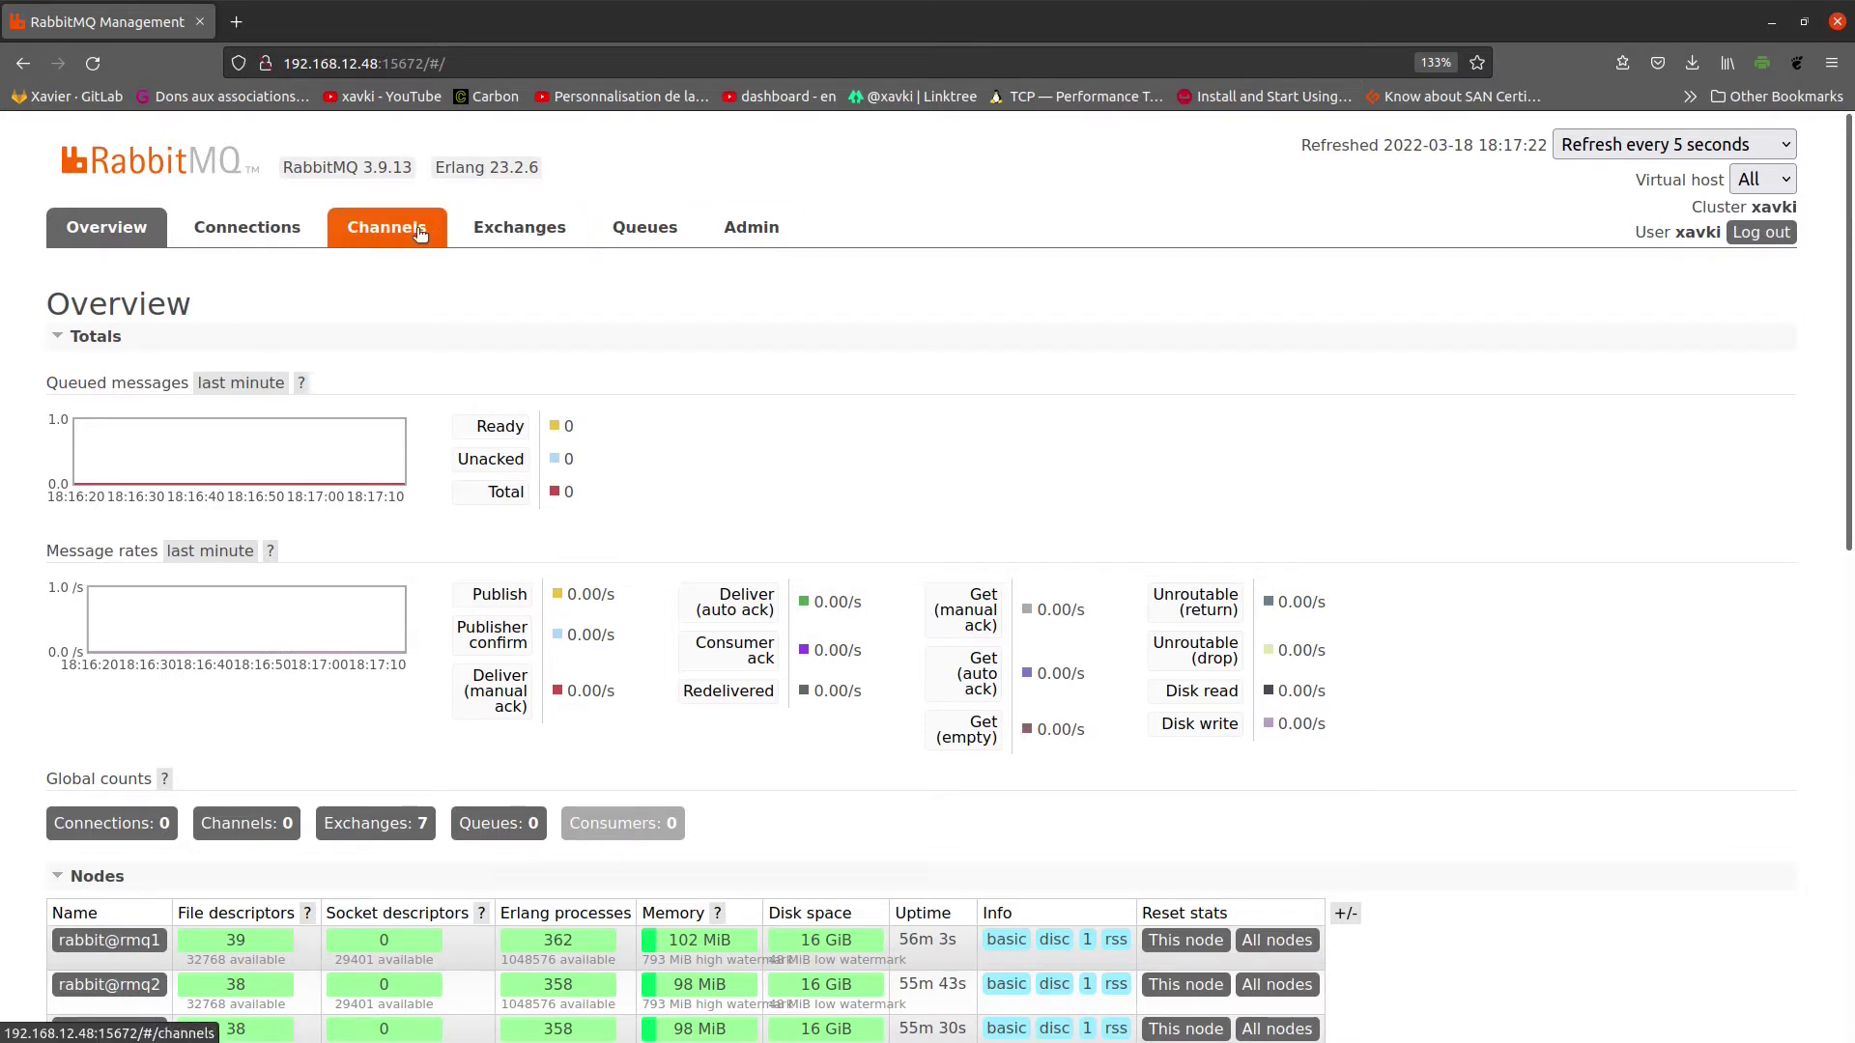
Step: Open the Admin tab's Users page, which lists the two administrator users
click(773, 228)
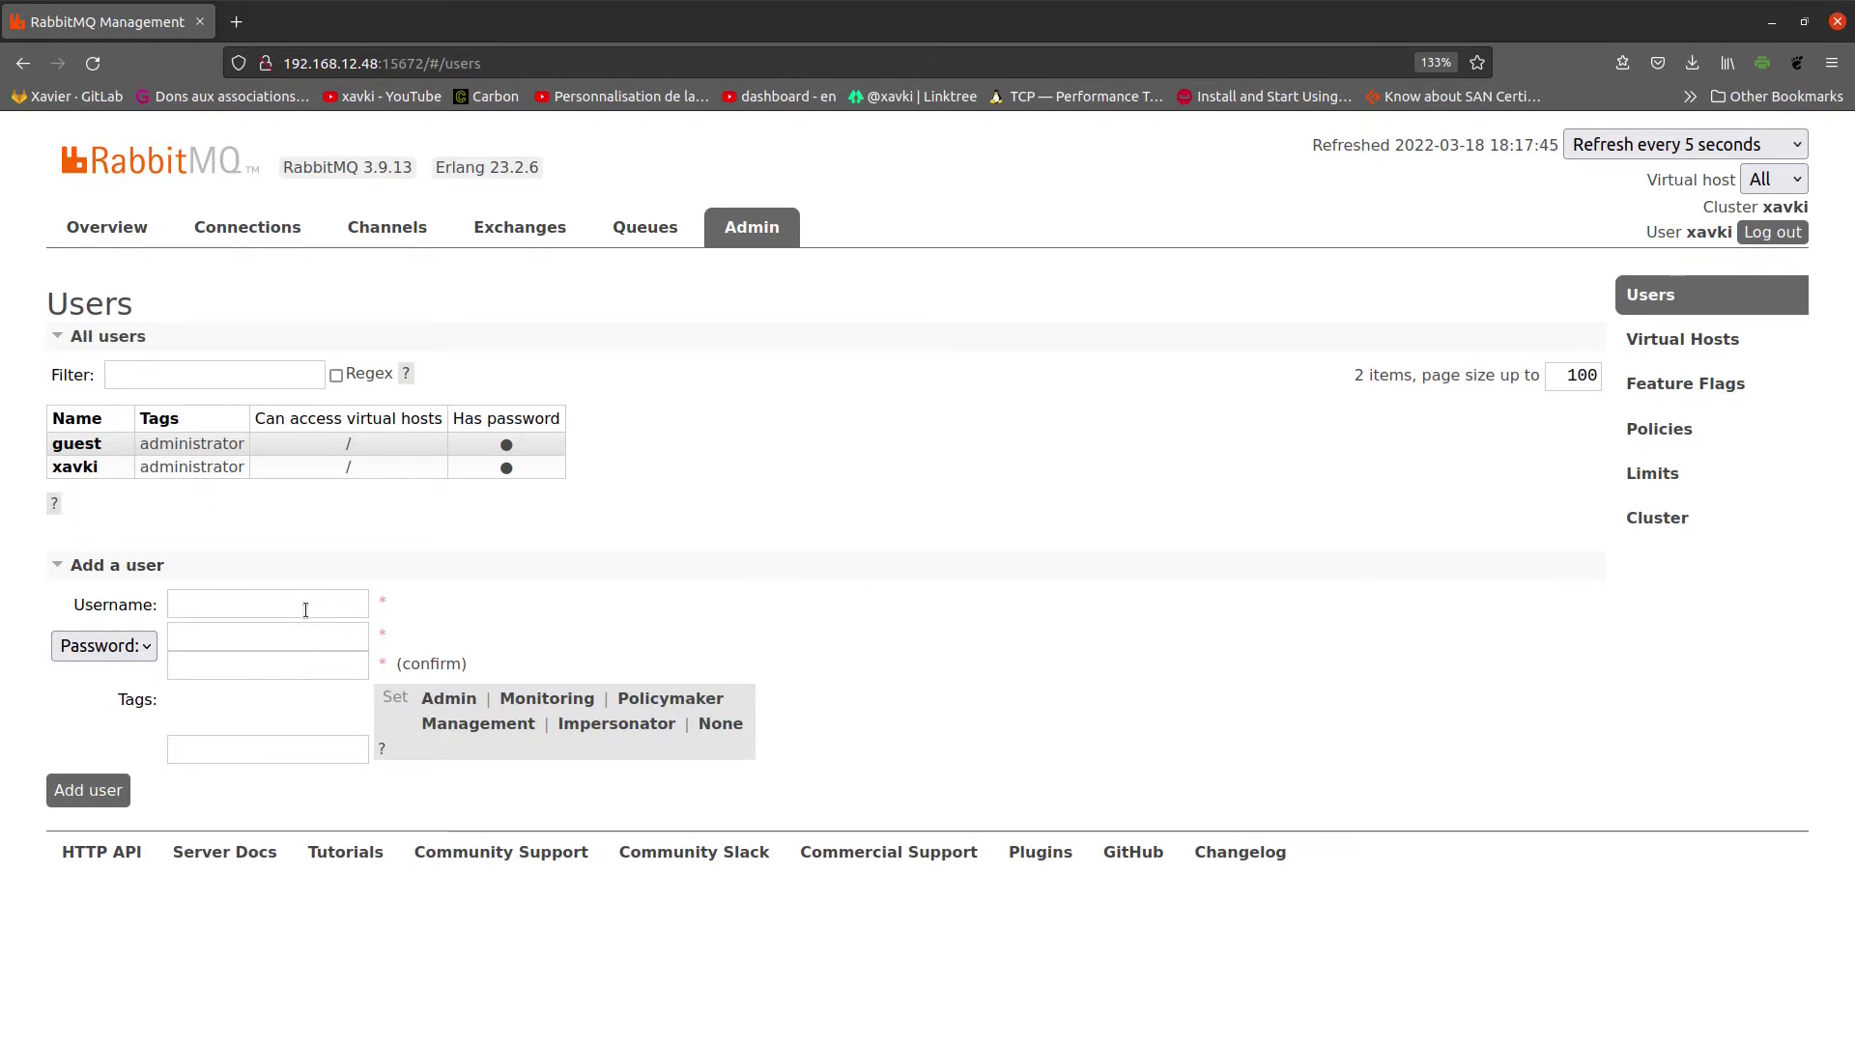
Step: Go to the Virtual Hosts page, which lists only the default / host
click(305, 611)
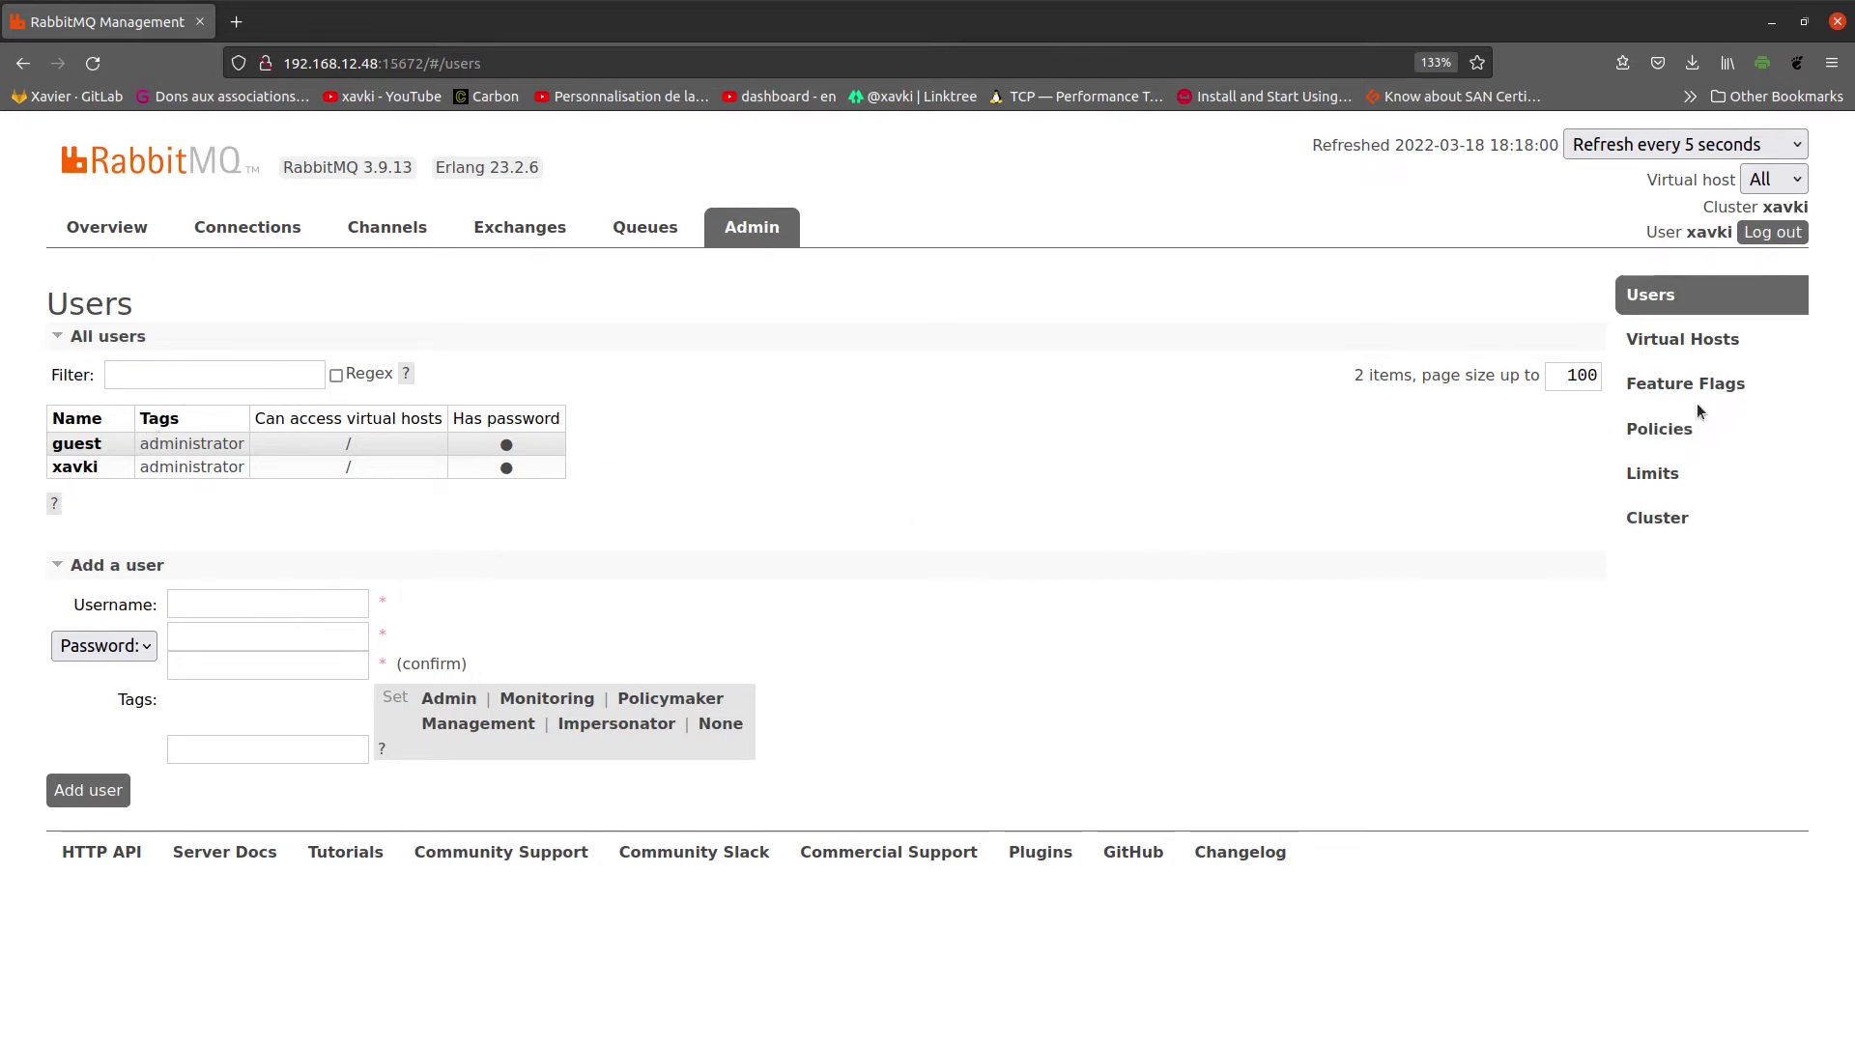
click(1691, 344)
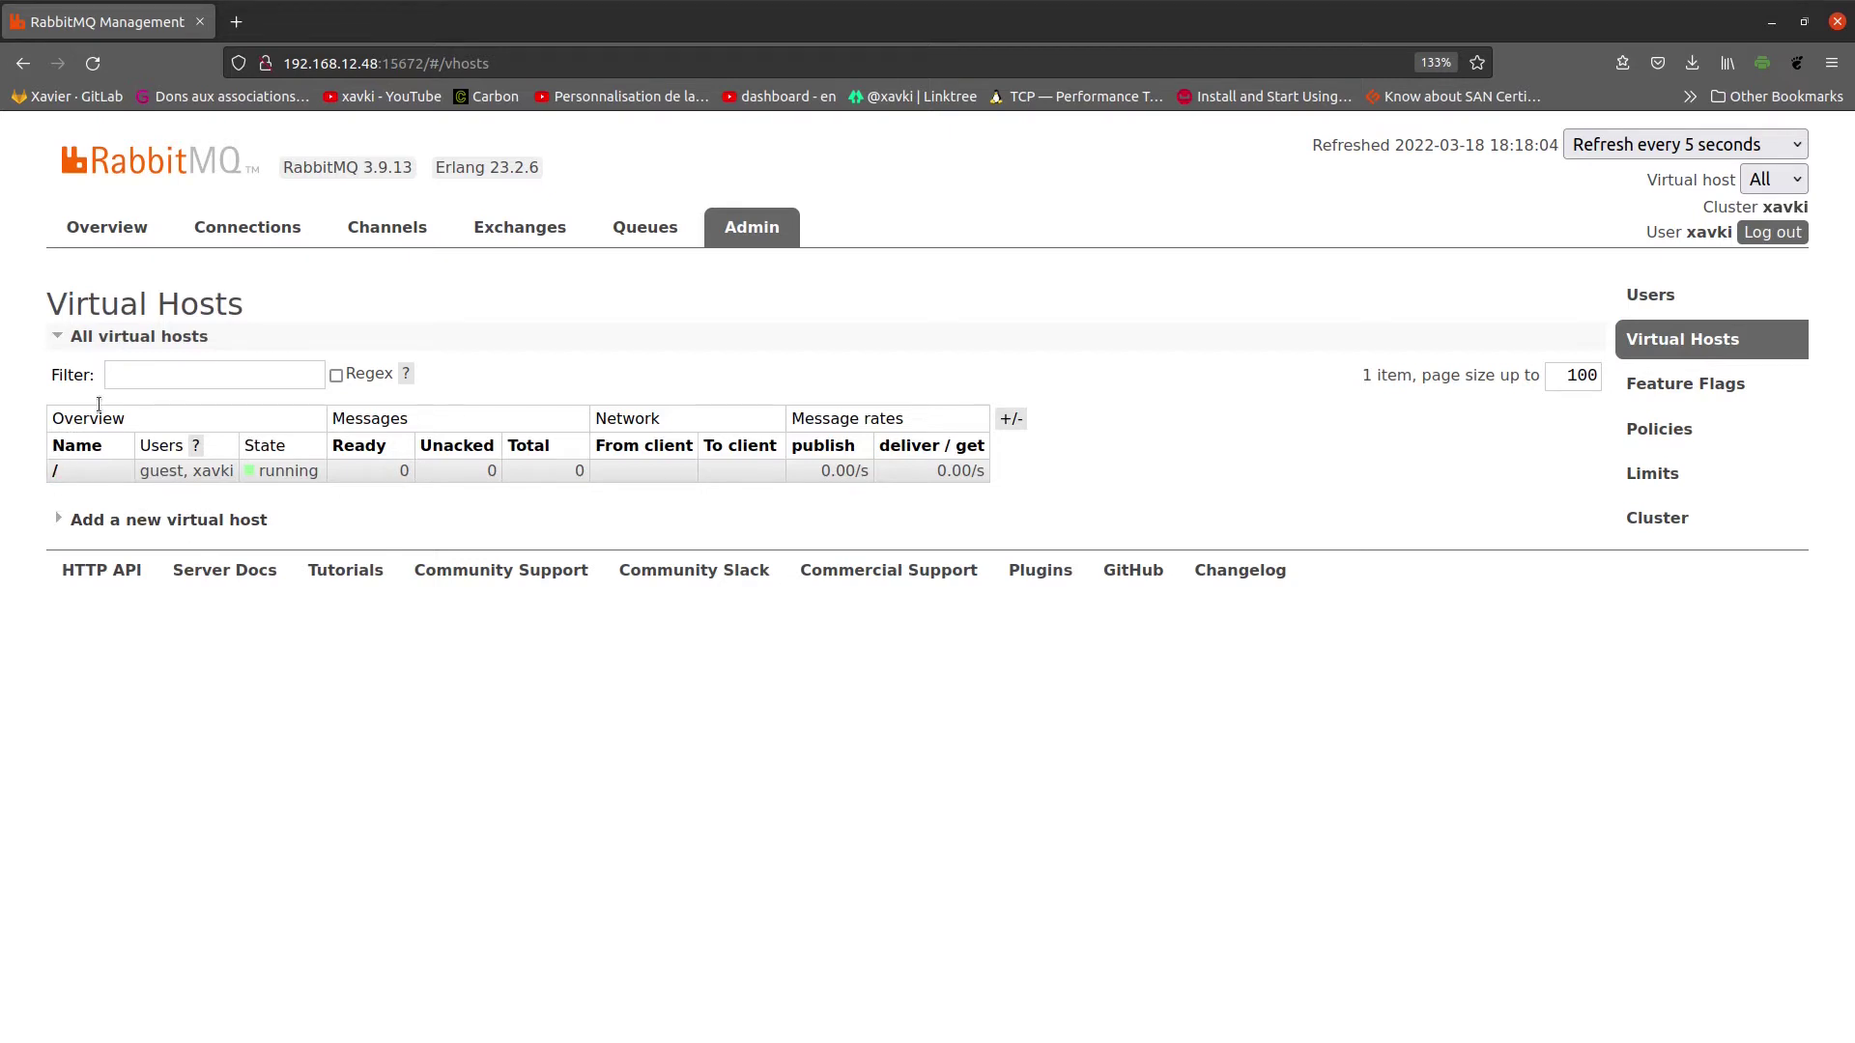
Step: Add a virtual host named 'myvhost' through the Add a new virtual host form
click(60, 522)
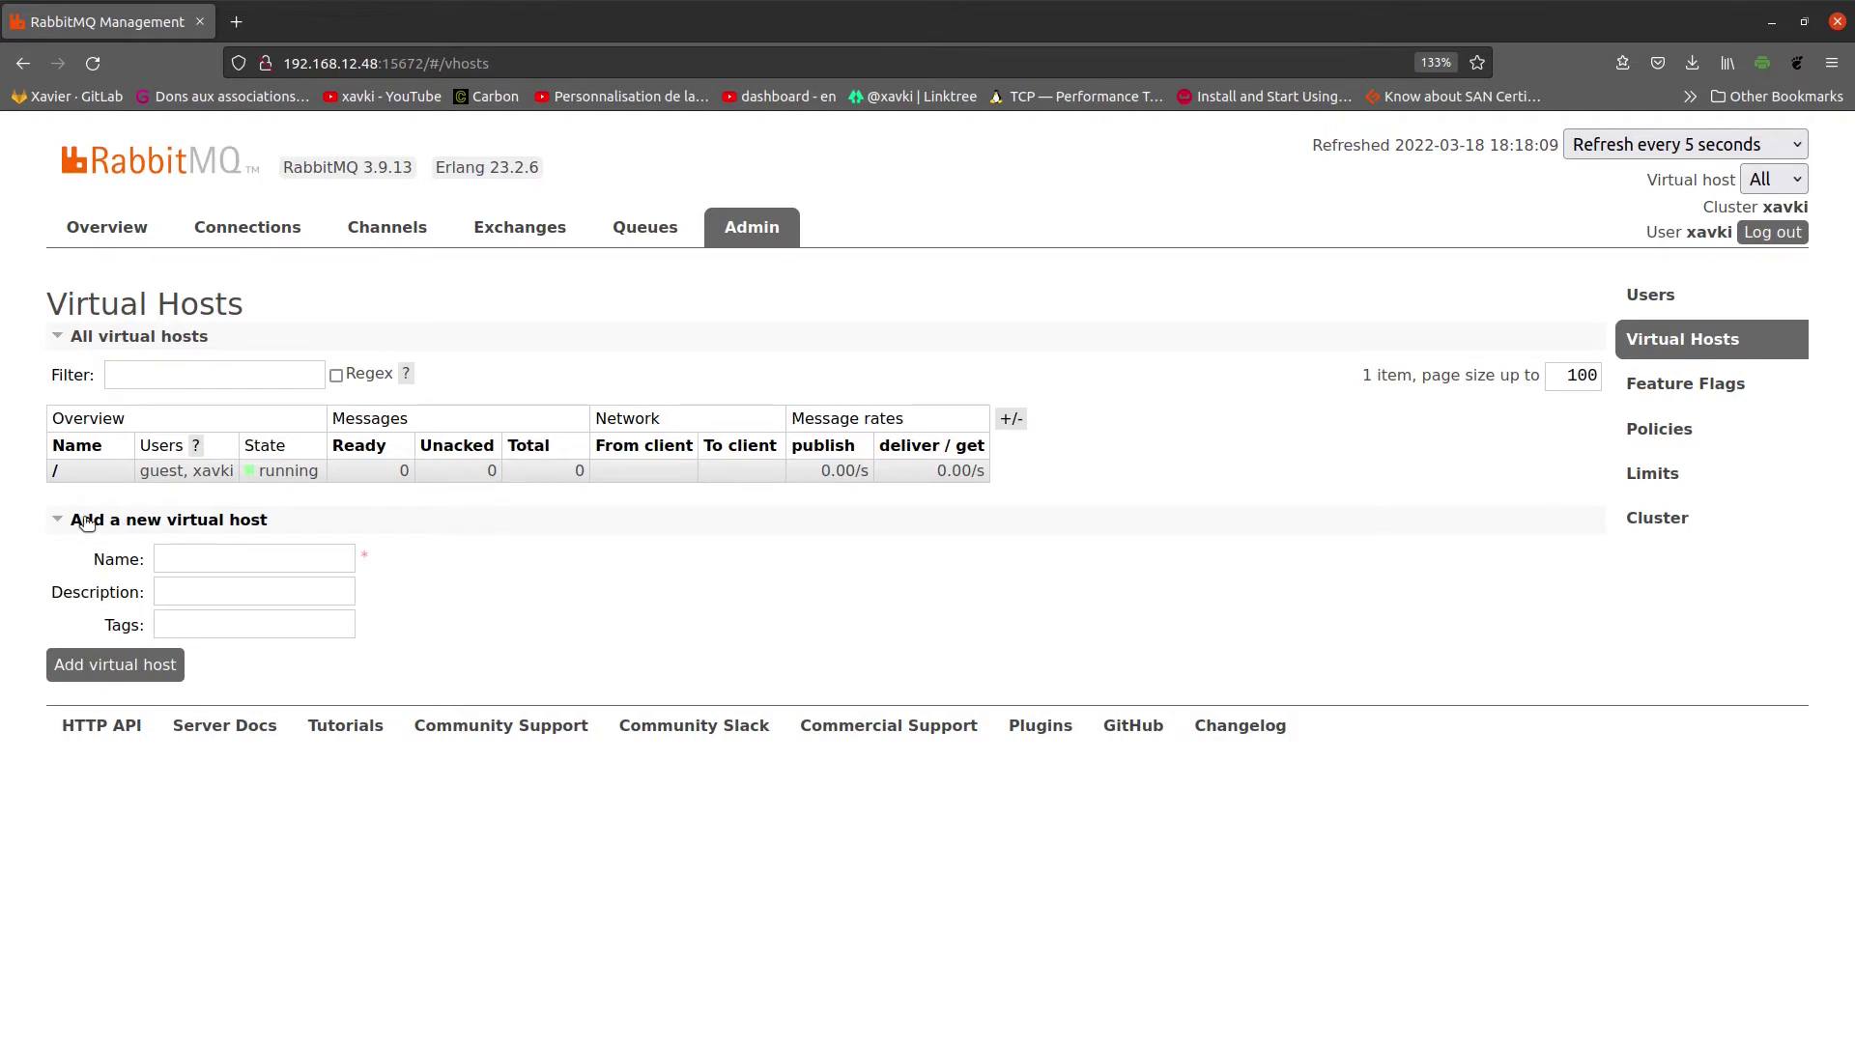
click(66, 521)
click(65, 522)
click(197, 558)
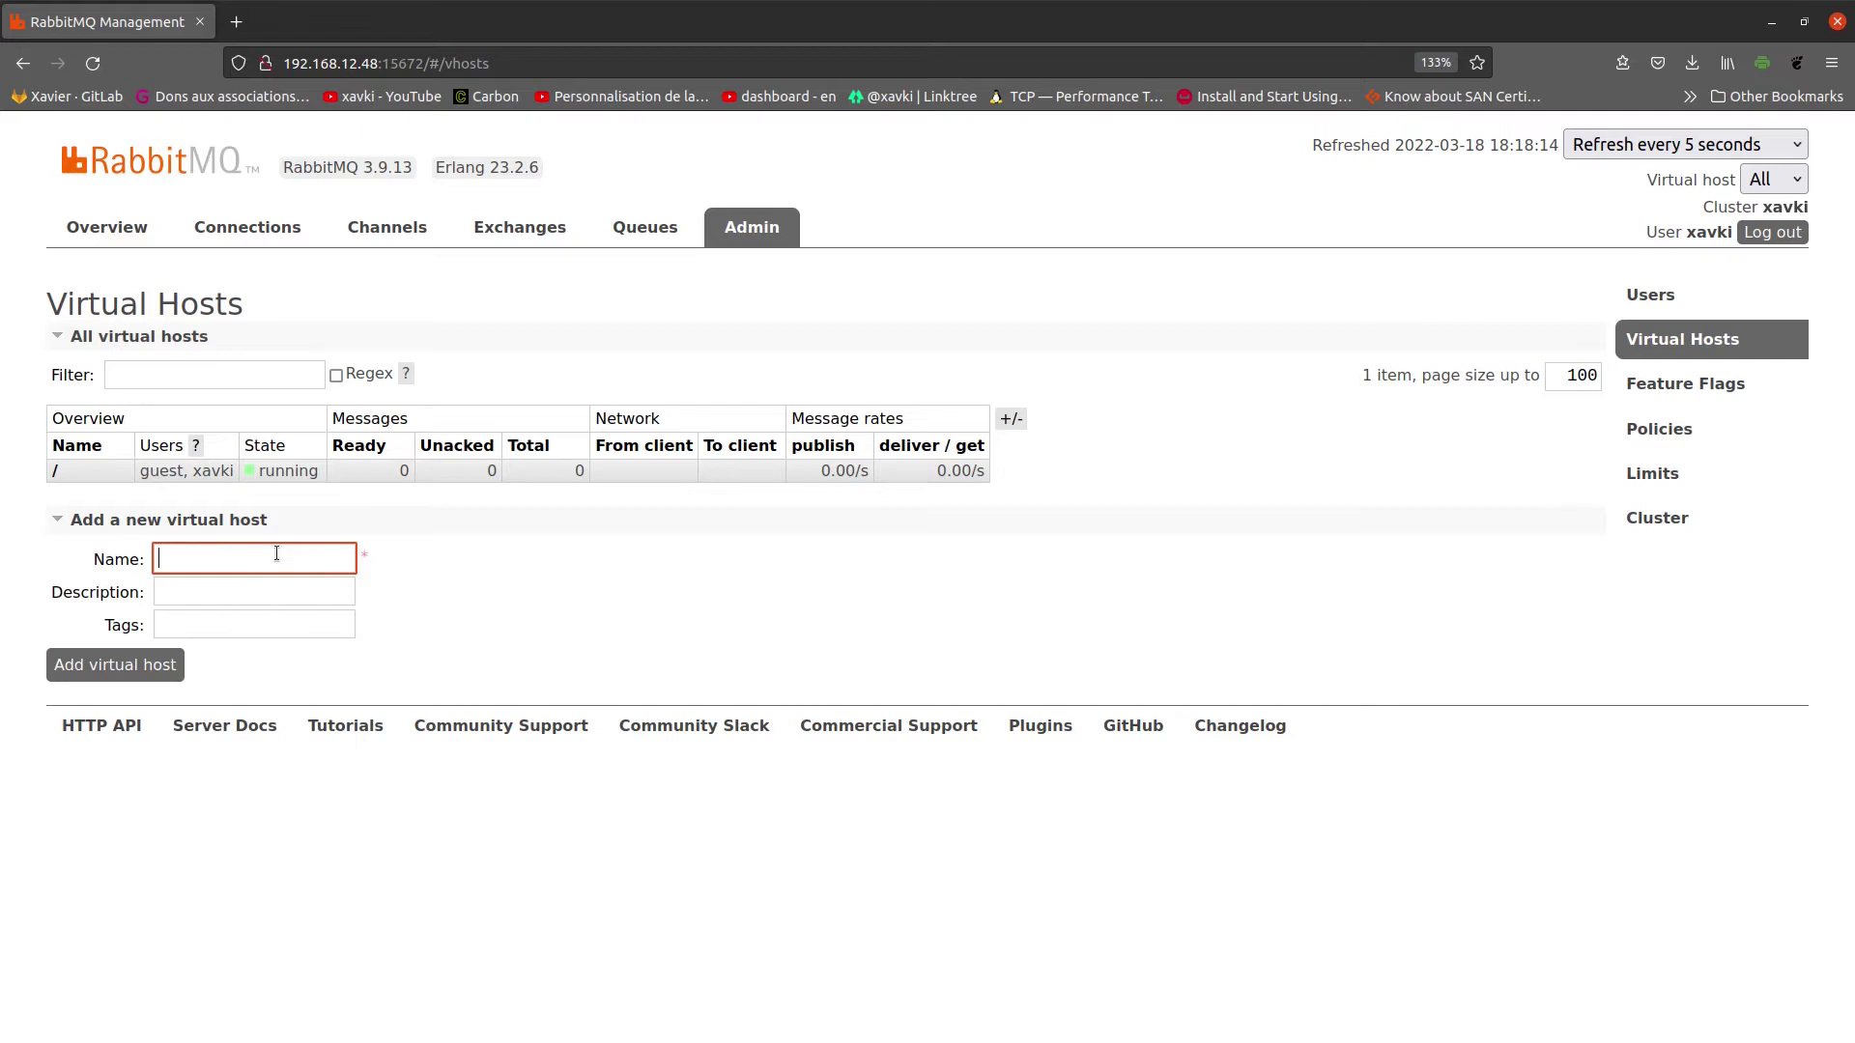
text(myv)
text(host)
click(519, 618)
click(243, 622)
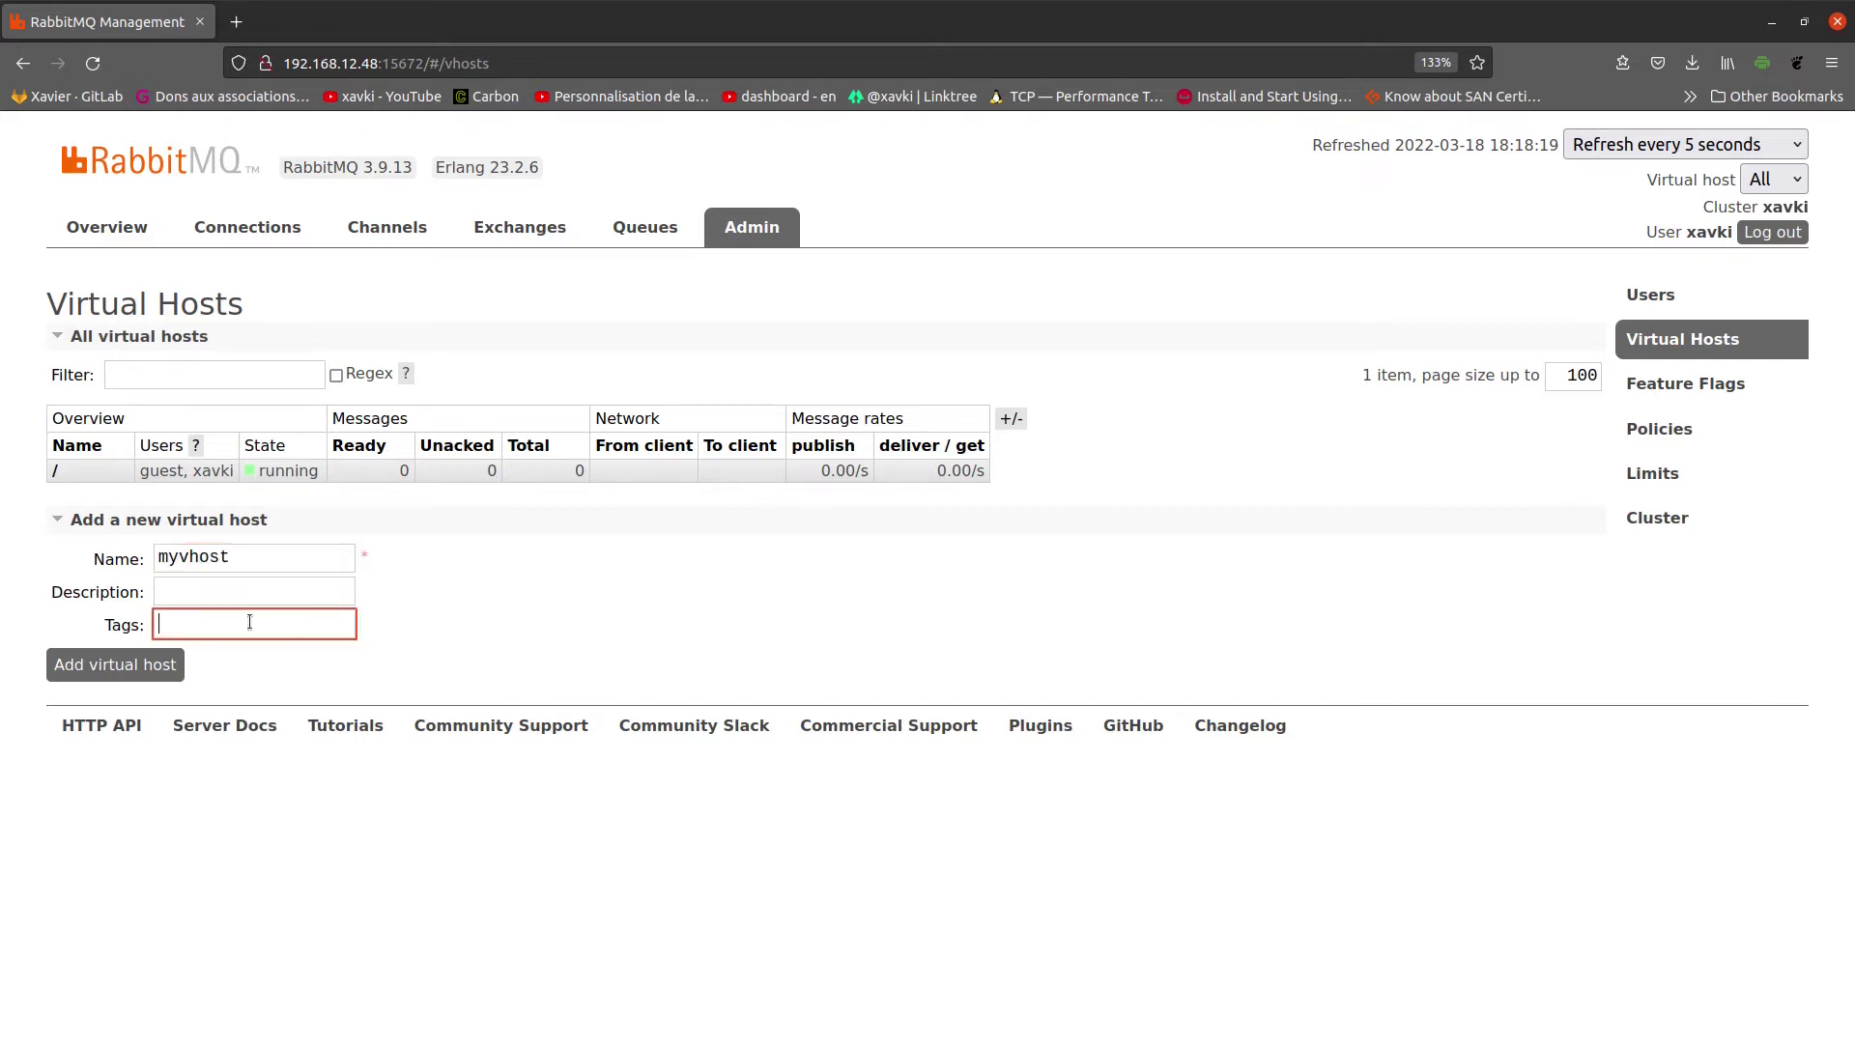
click(249, 583)
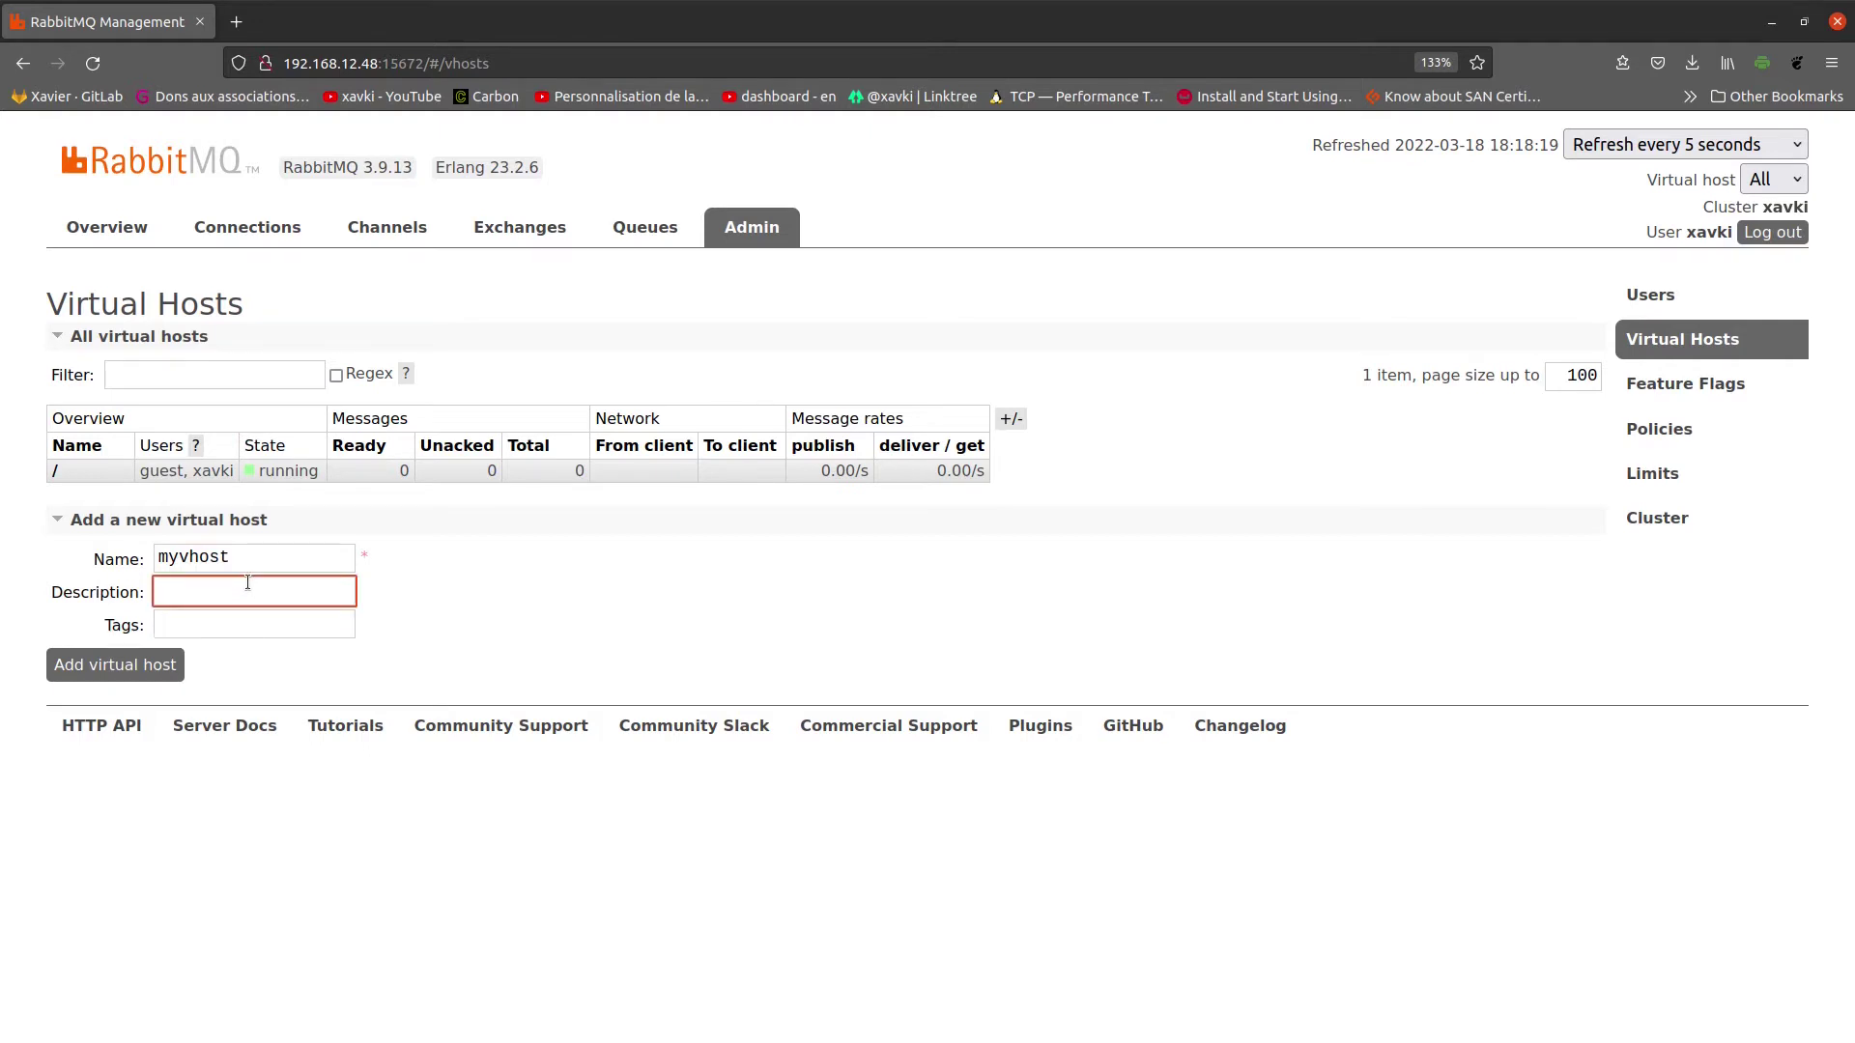
click(113, 669)
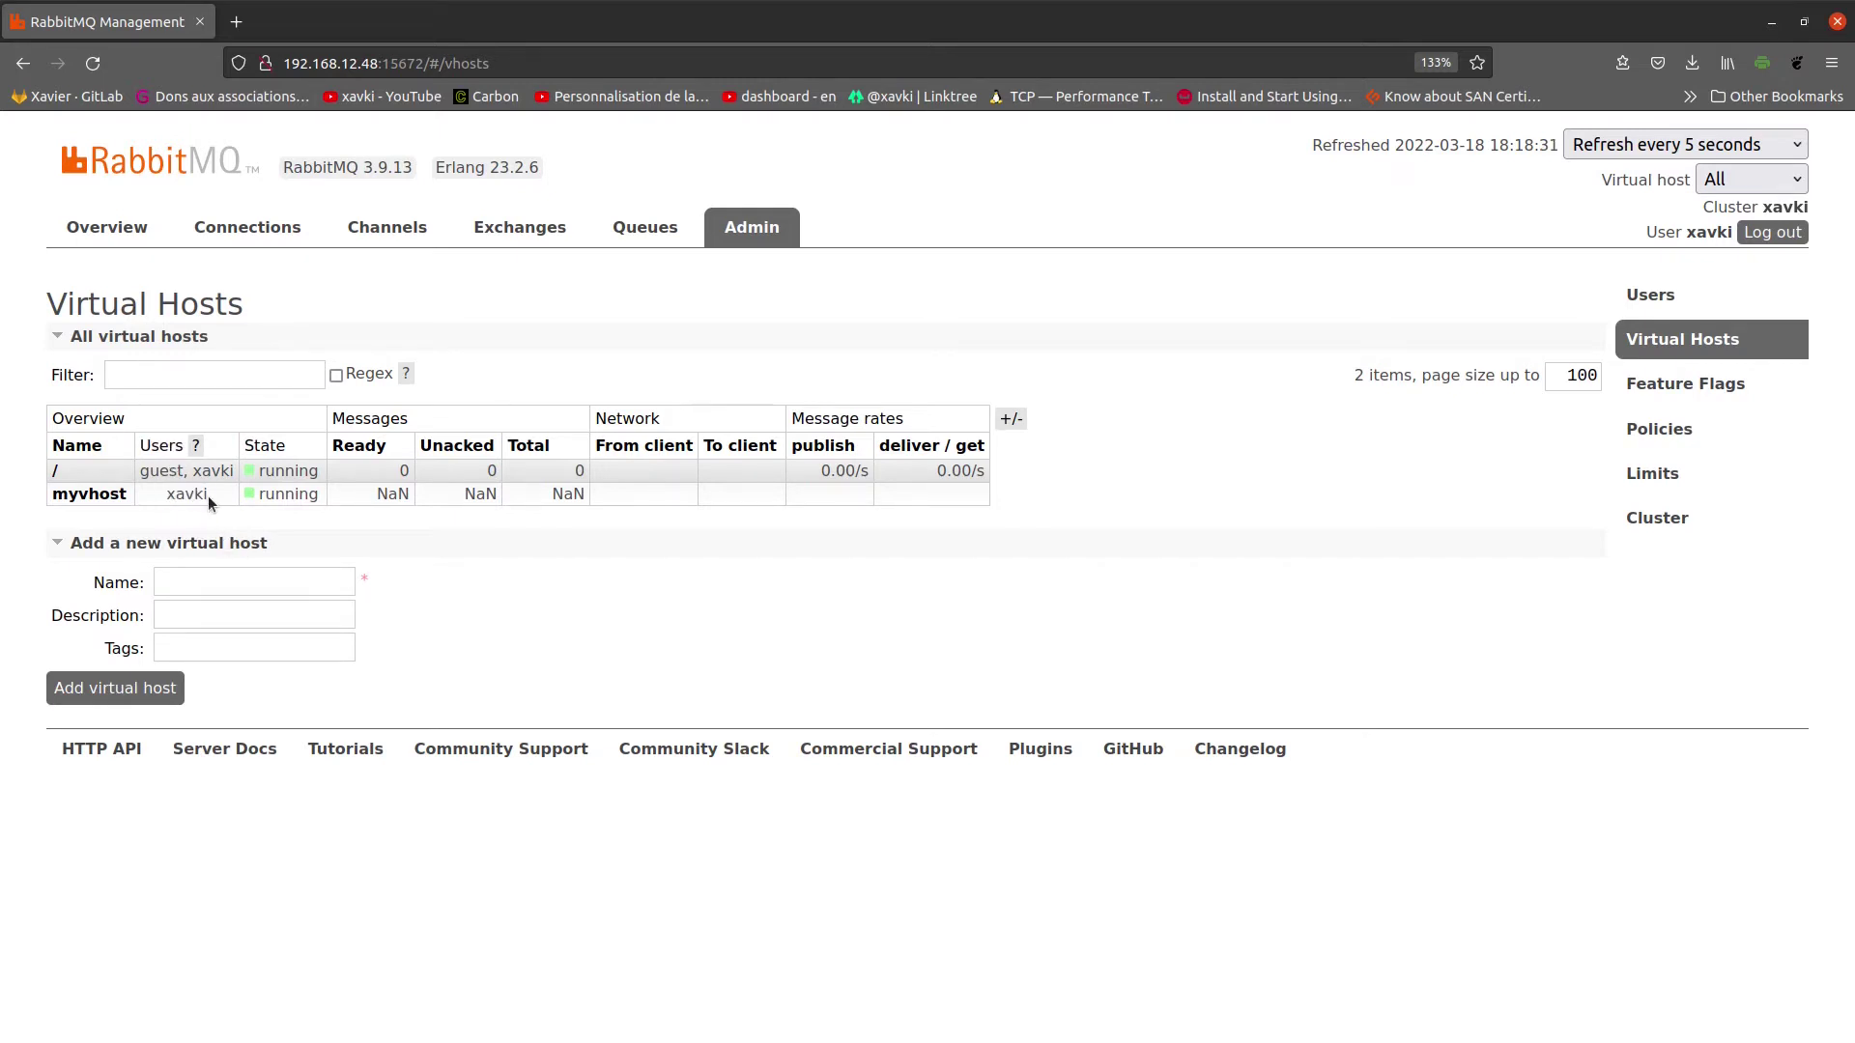
key(ctrl+a)
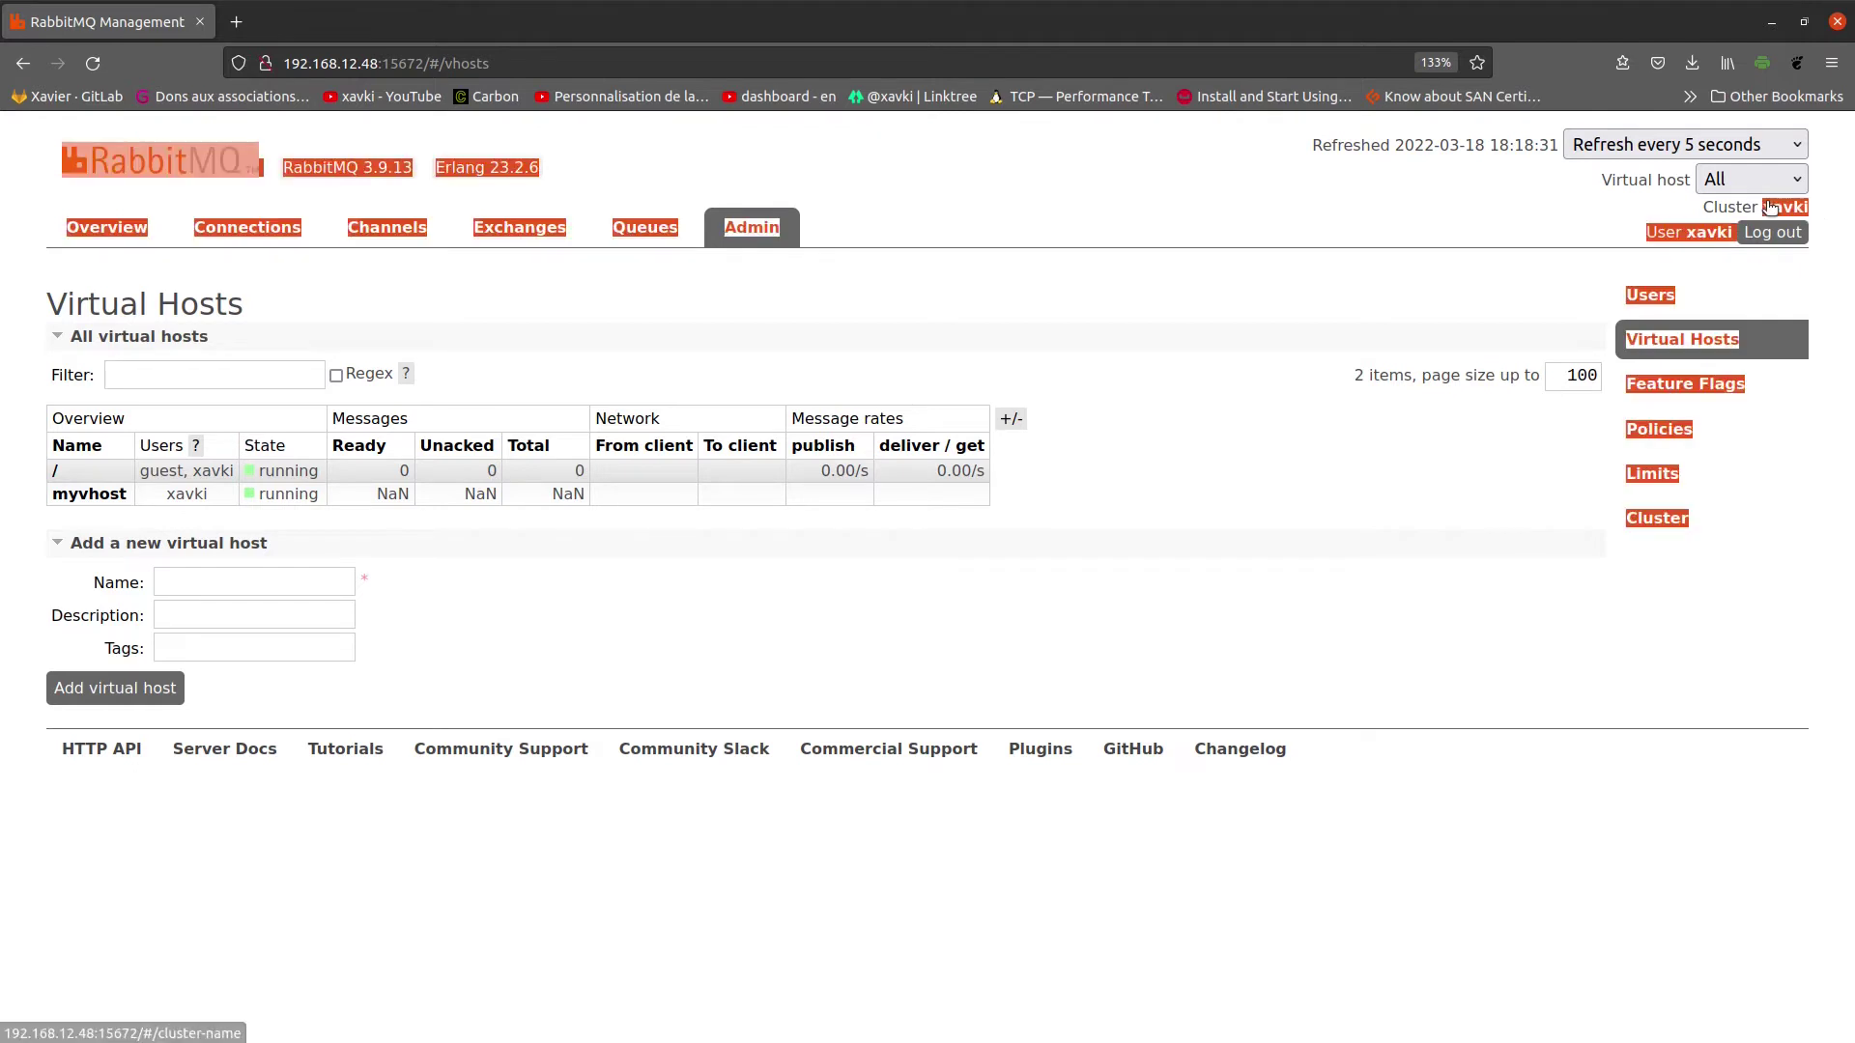
click(1254, 261)
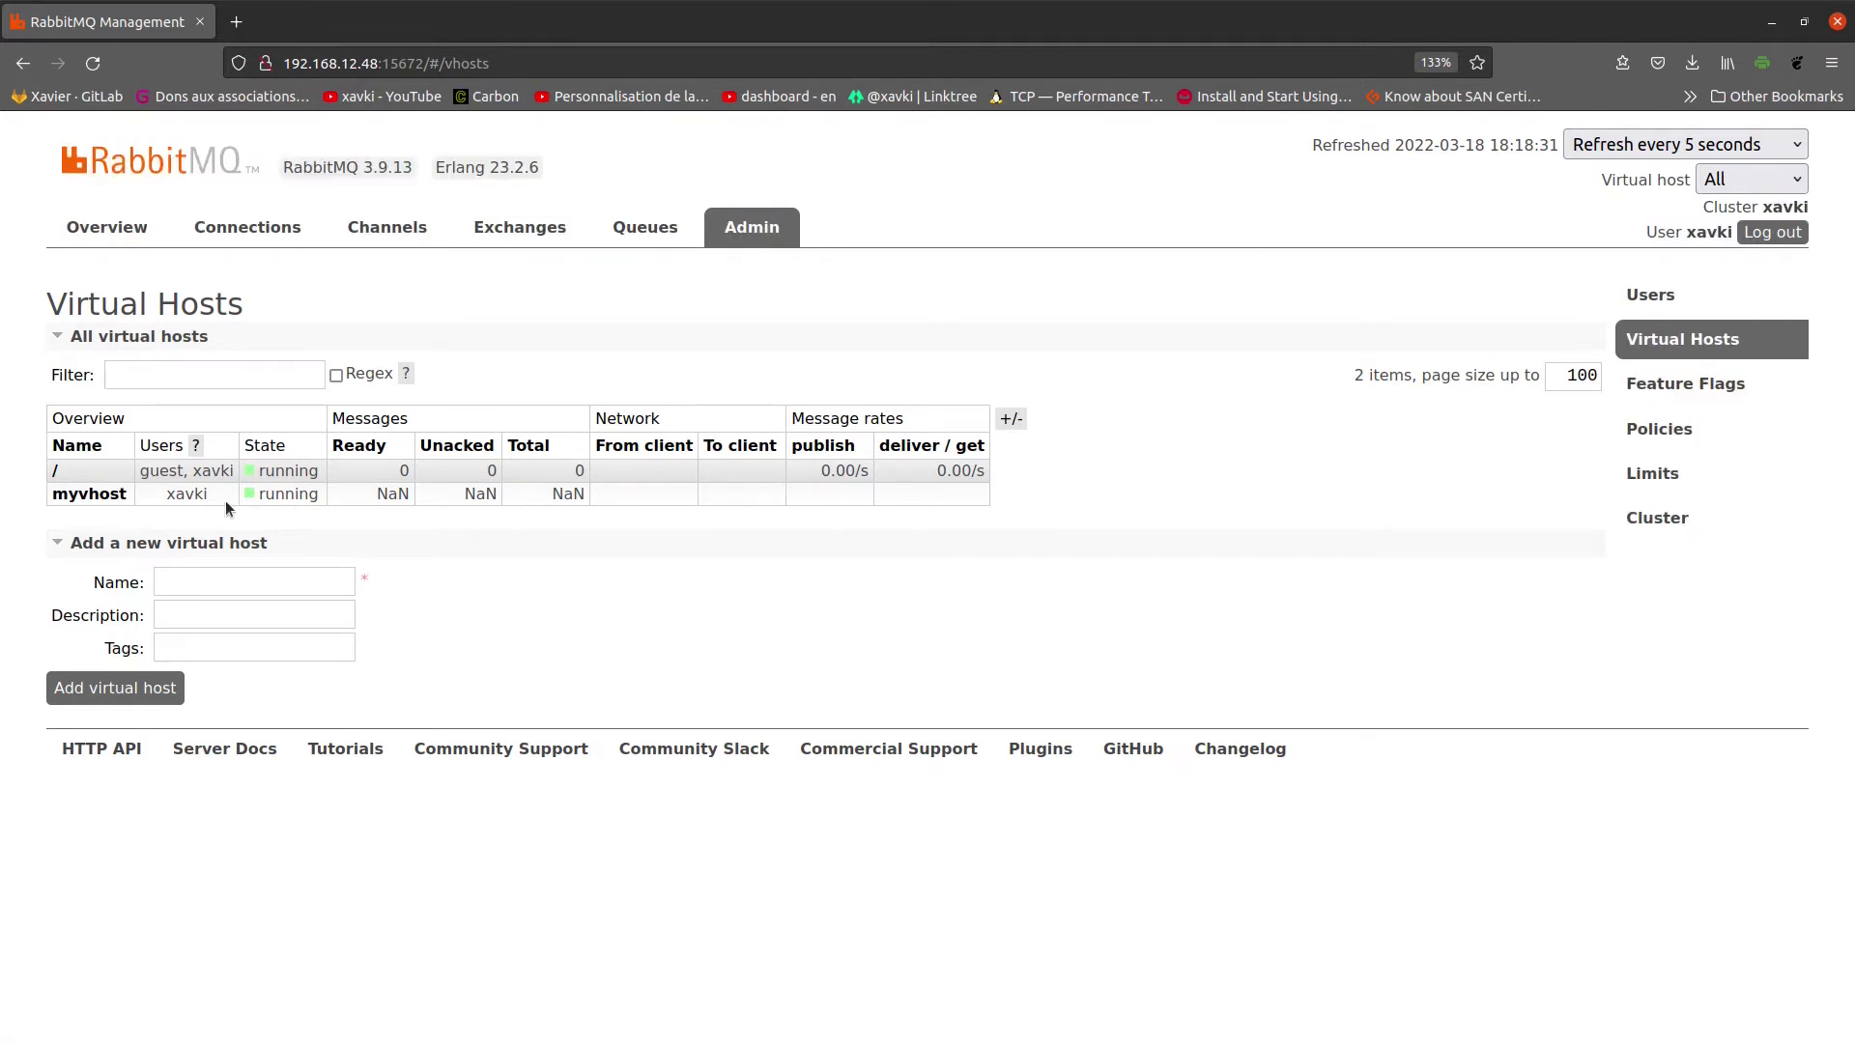
drag(224, 501, 164, 496)
click(311, 518)
click(1795, 174)
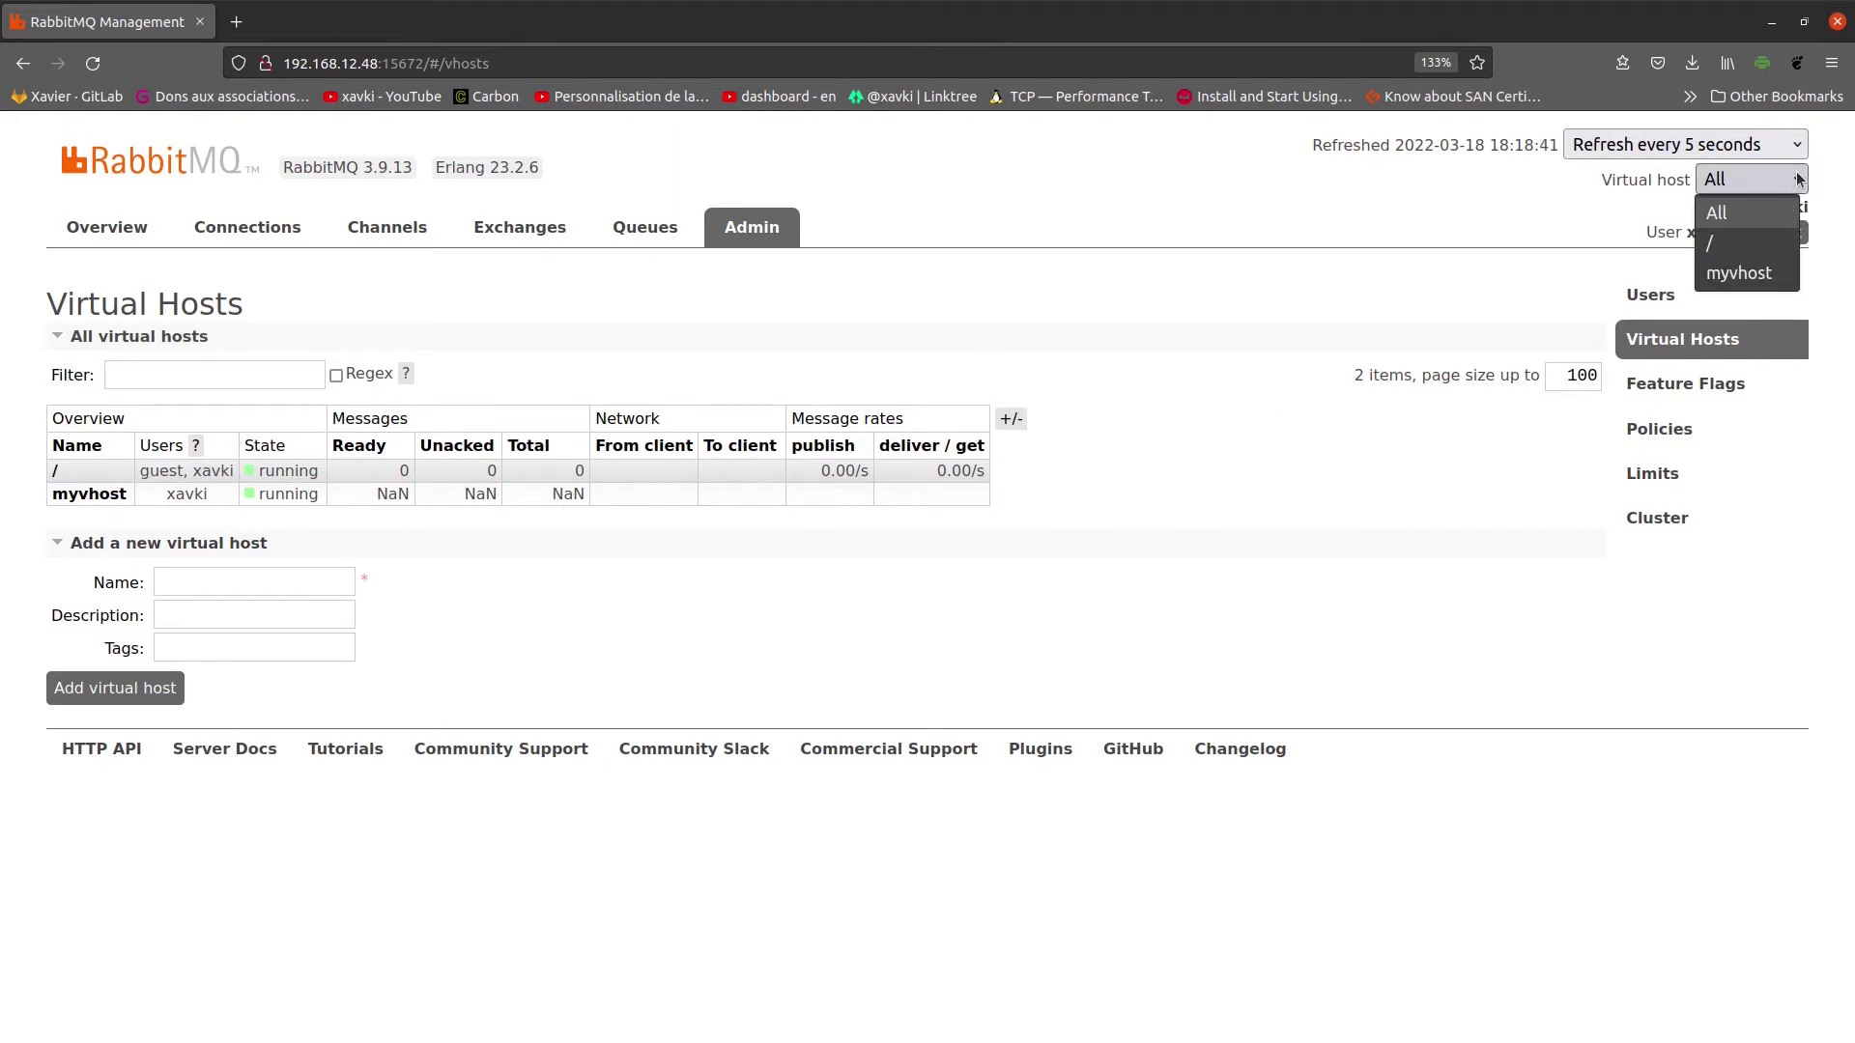
click(1738, 274)
click(1731, 189)
click(1733, 212)
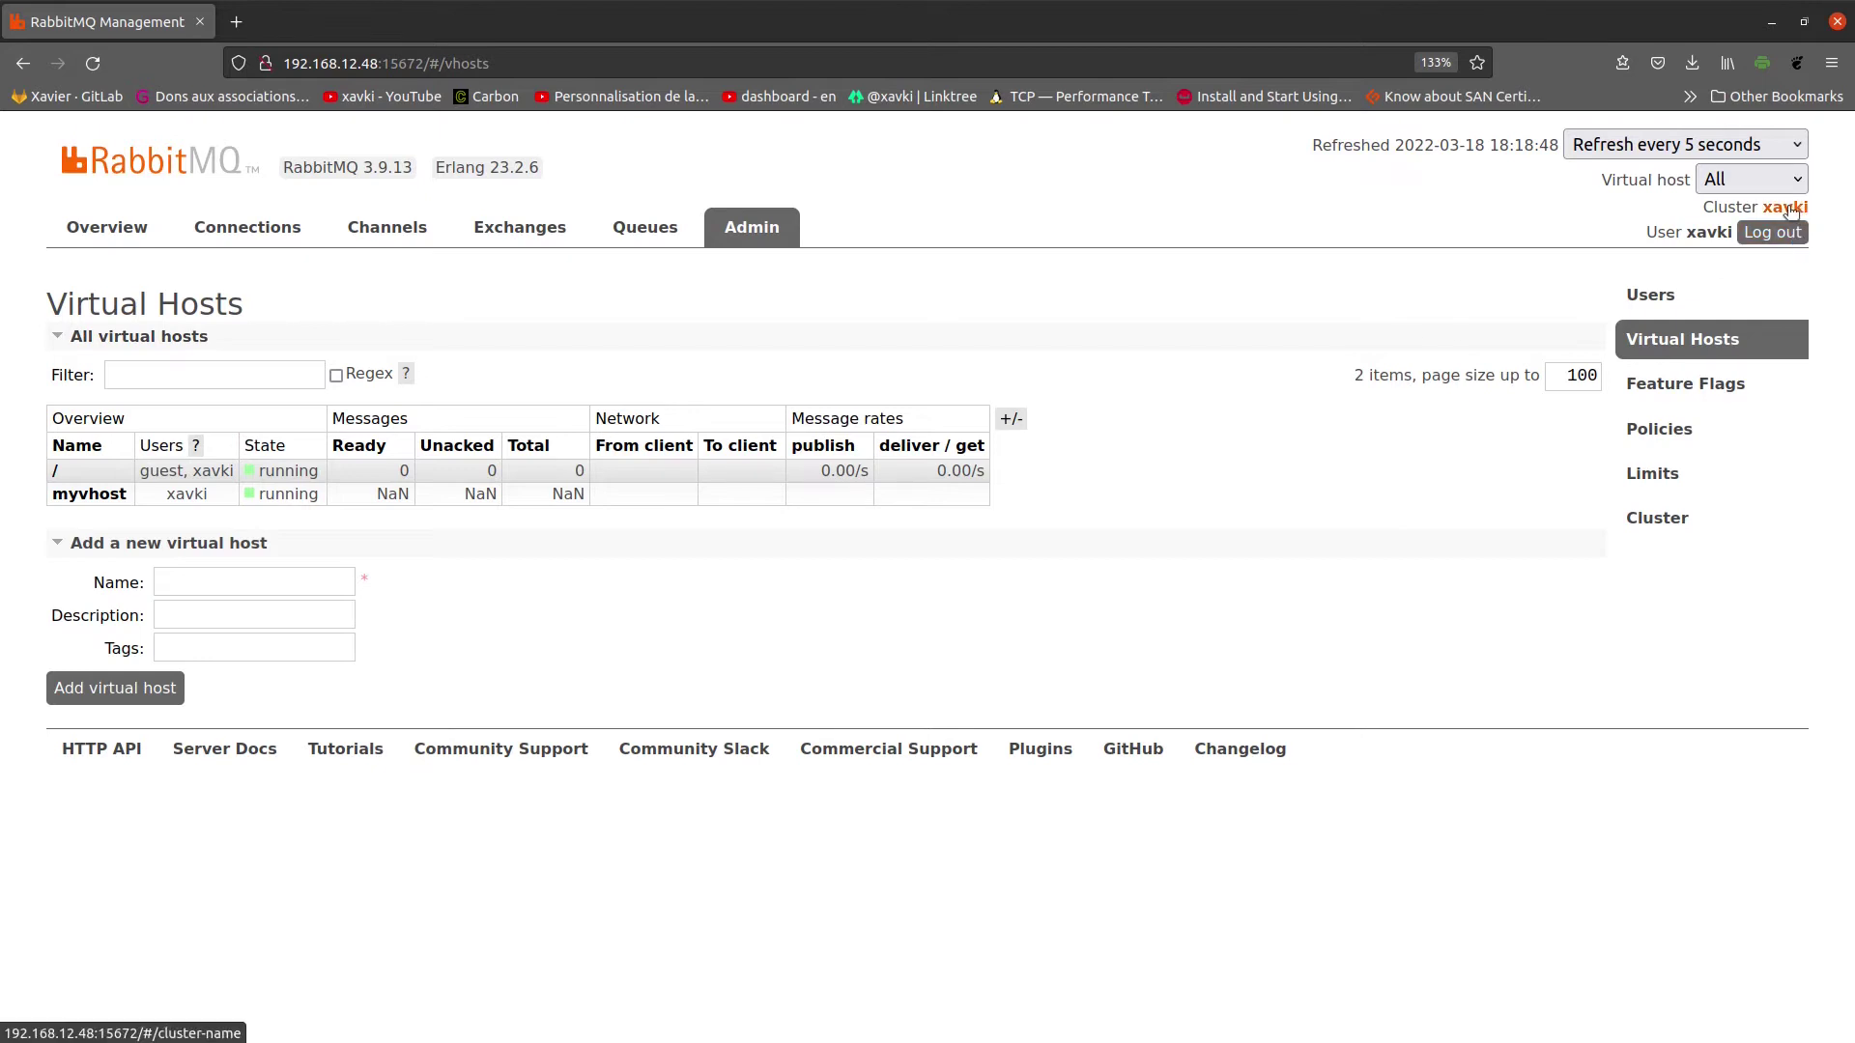
Step: Open the logged-in administrator's page showing full .* permissions on / and myvhost
click(1708, 233)
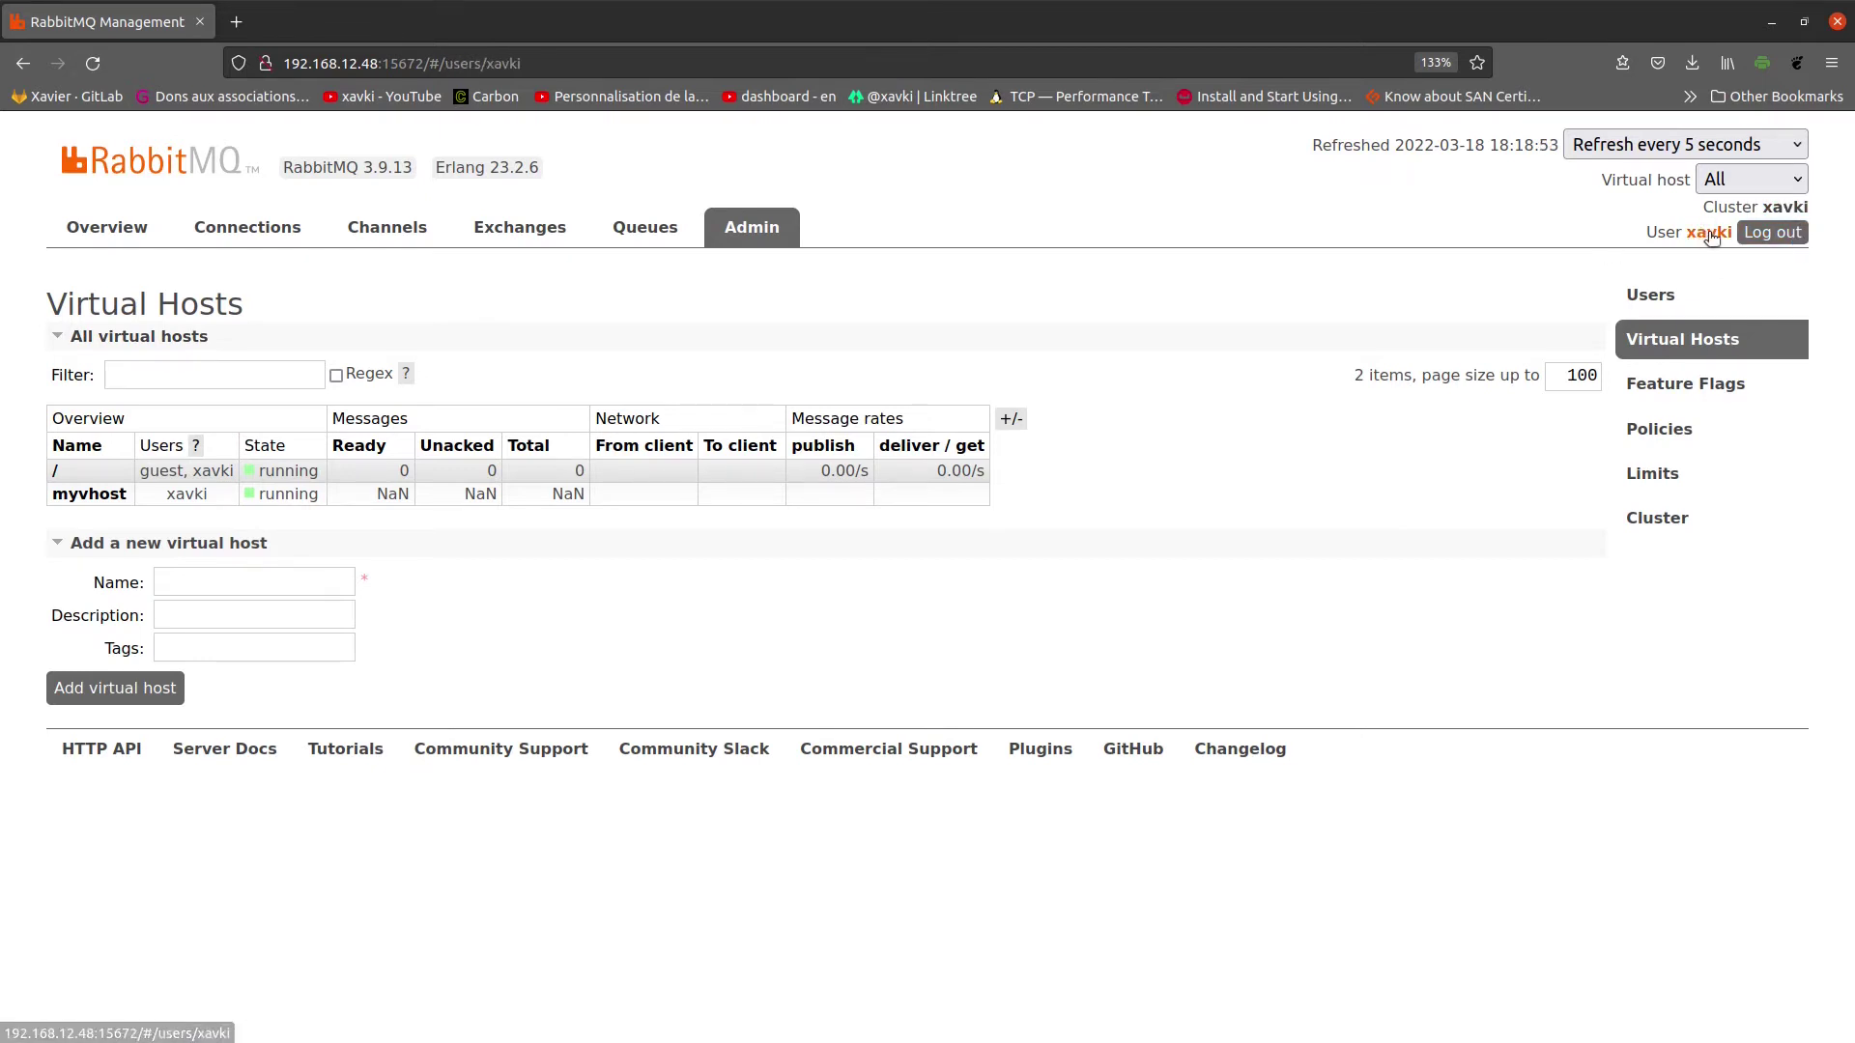
scroll(1004, 431, down, 2)
scroll(1256, 396, up, 2)
scroll(306, 480, down, 2)
scroll(219, 484, up, 2)
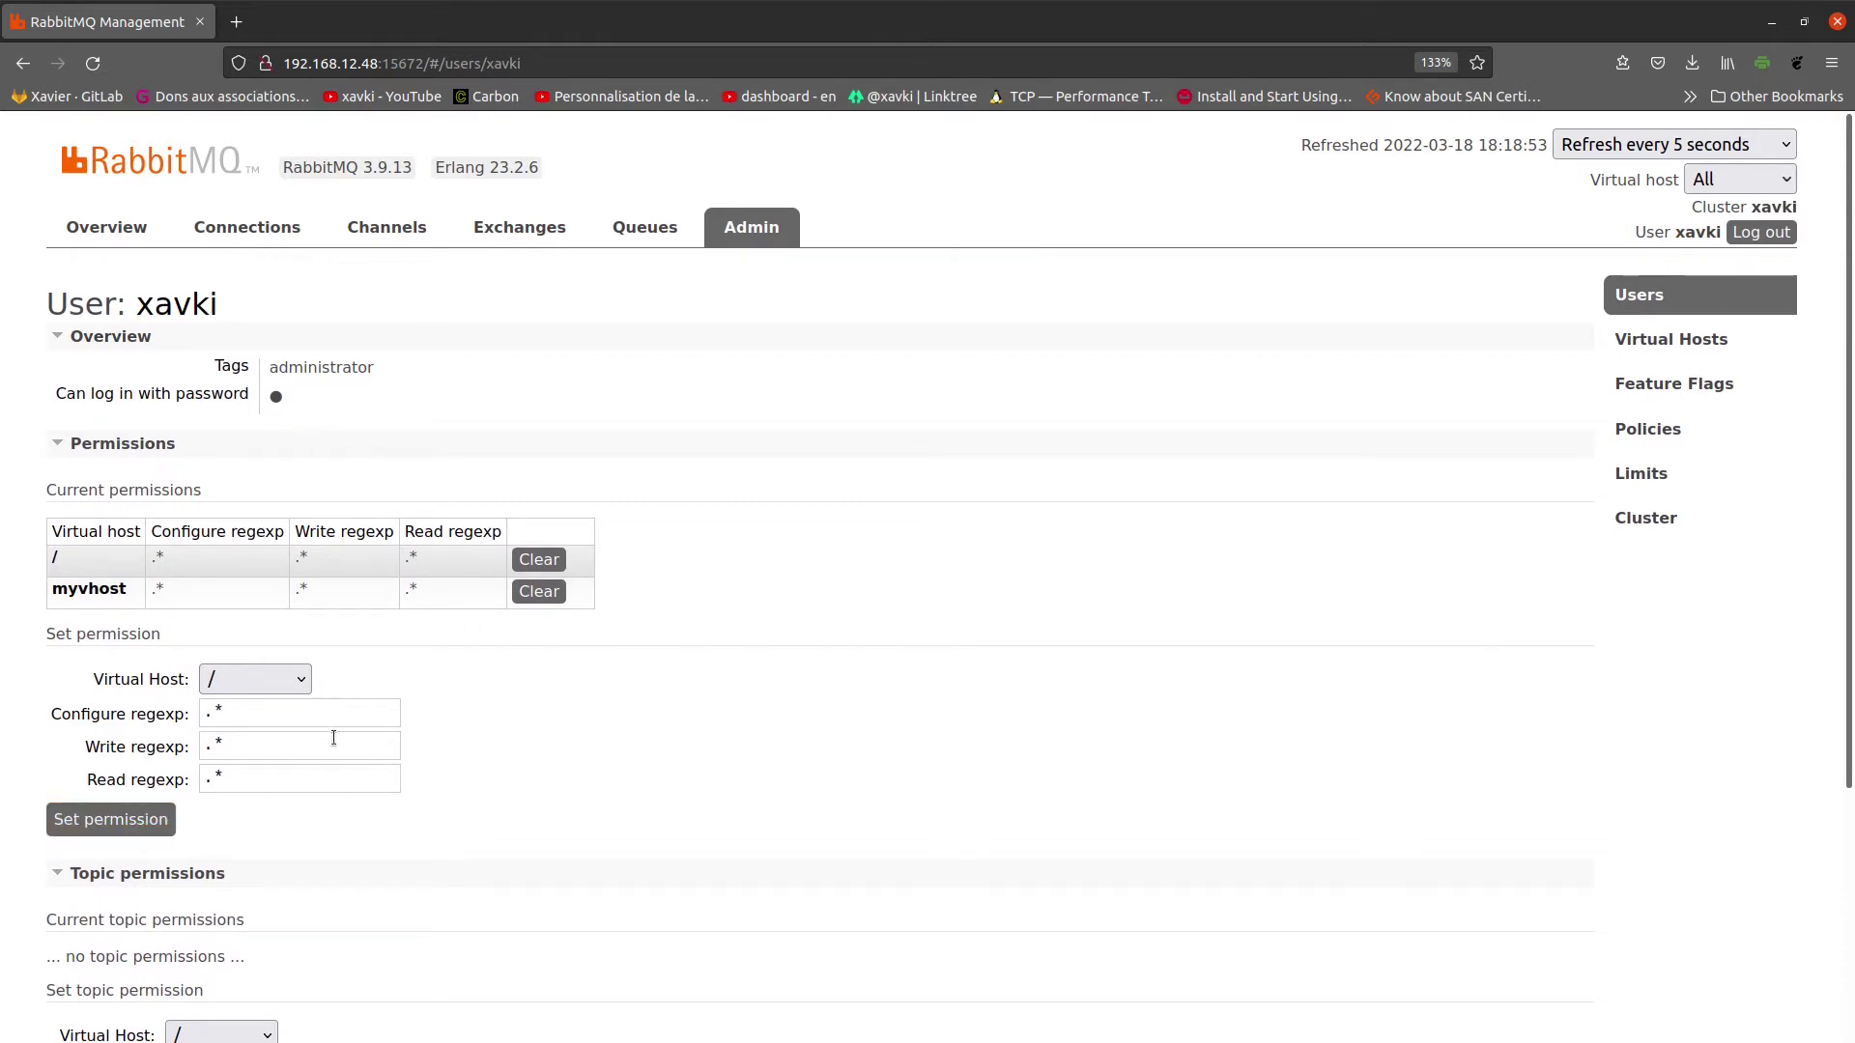
scroll(380, 740, down, 4)
scroll(385, 744, down, 1)
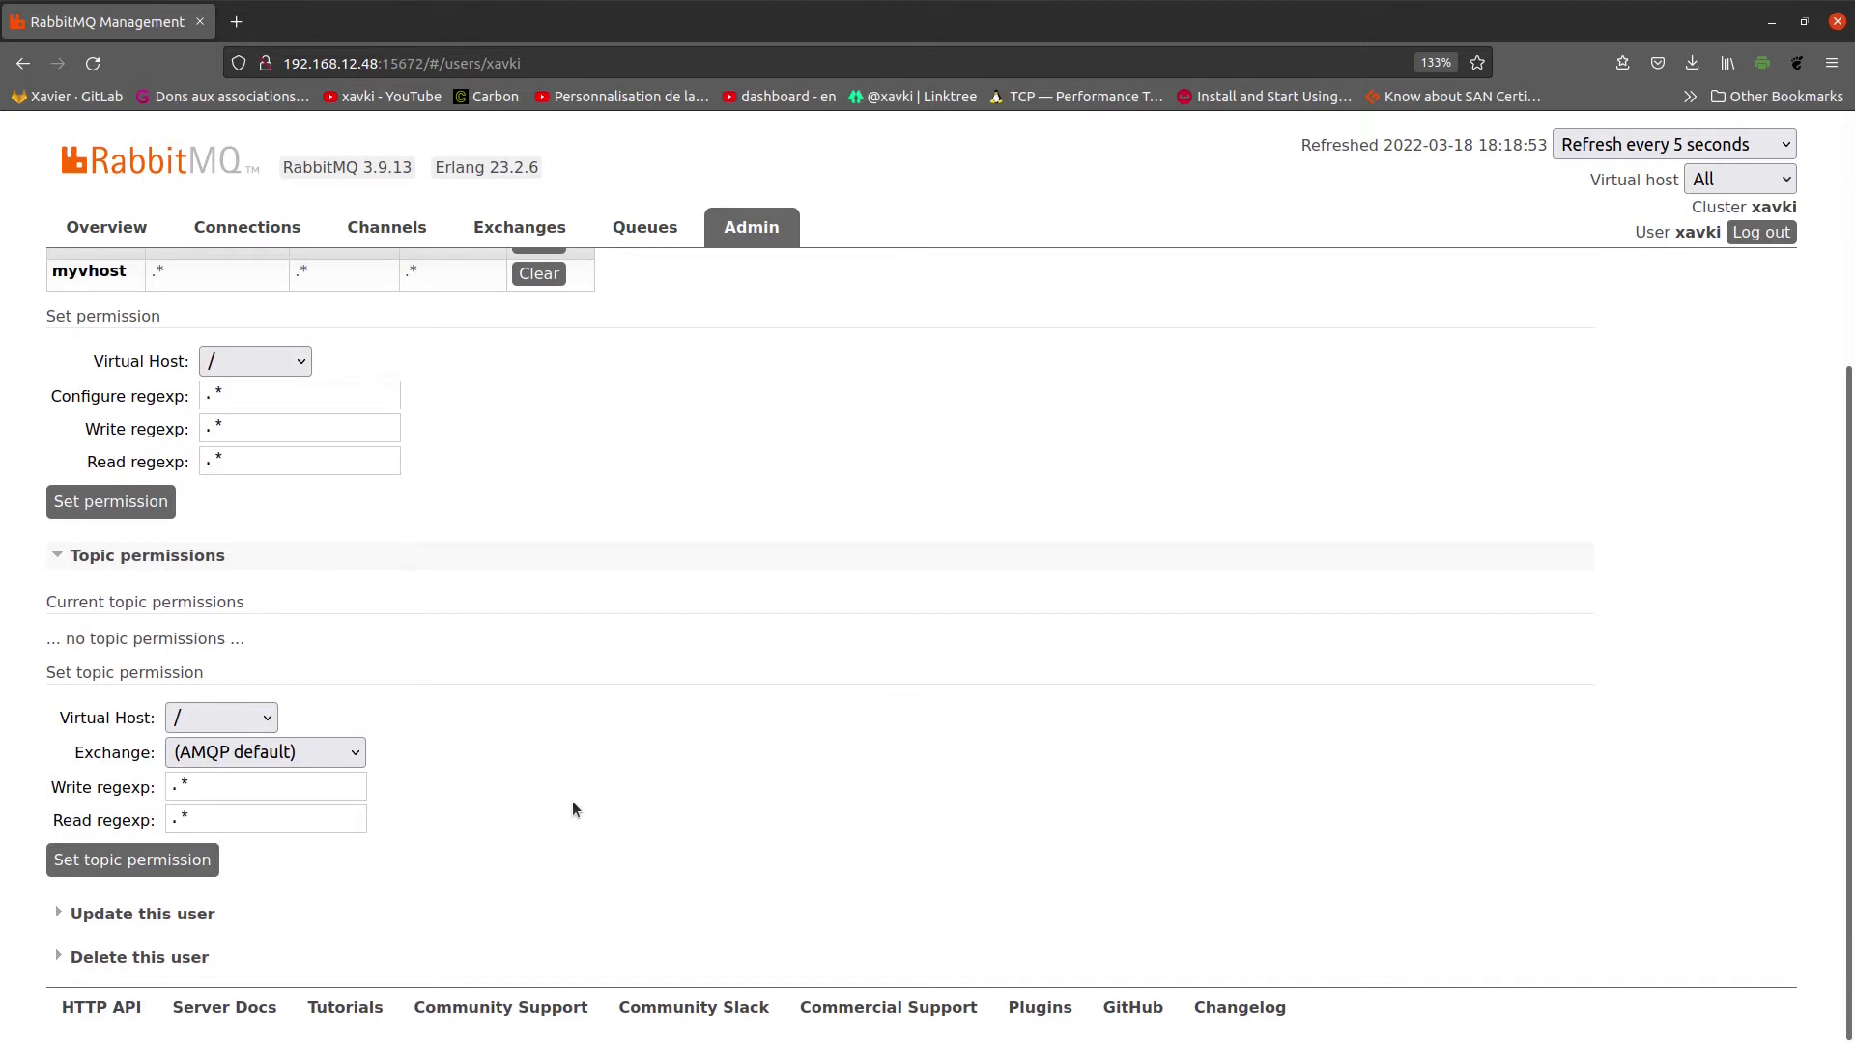
Step: Expand 'Update this user' and 'Delete this user' without changing the password
click(207, 914)
scroll(618, 821, down, 3)
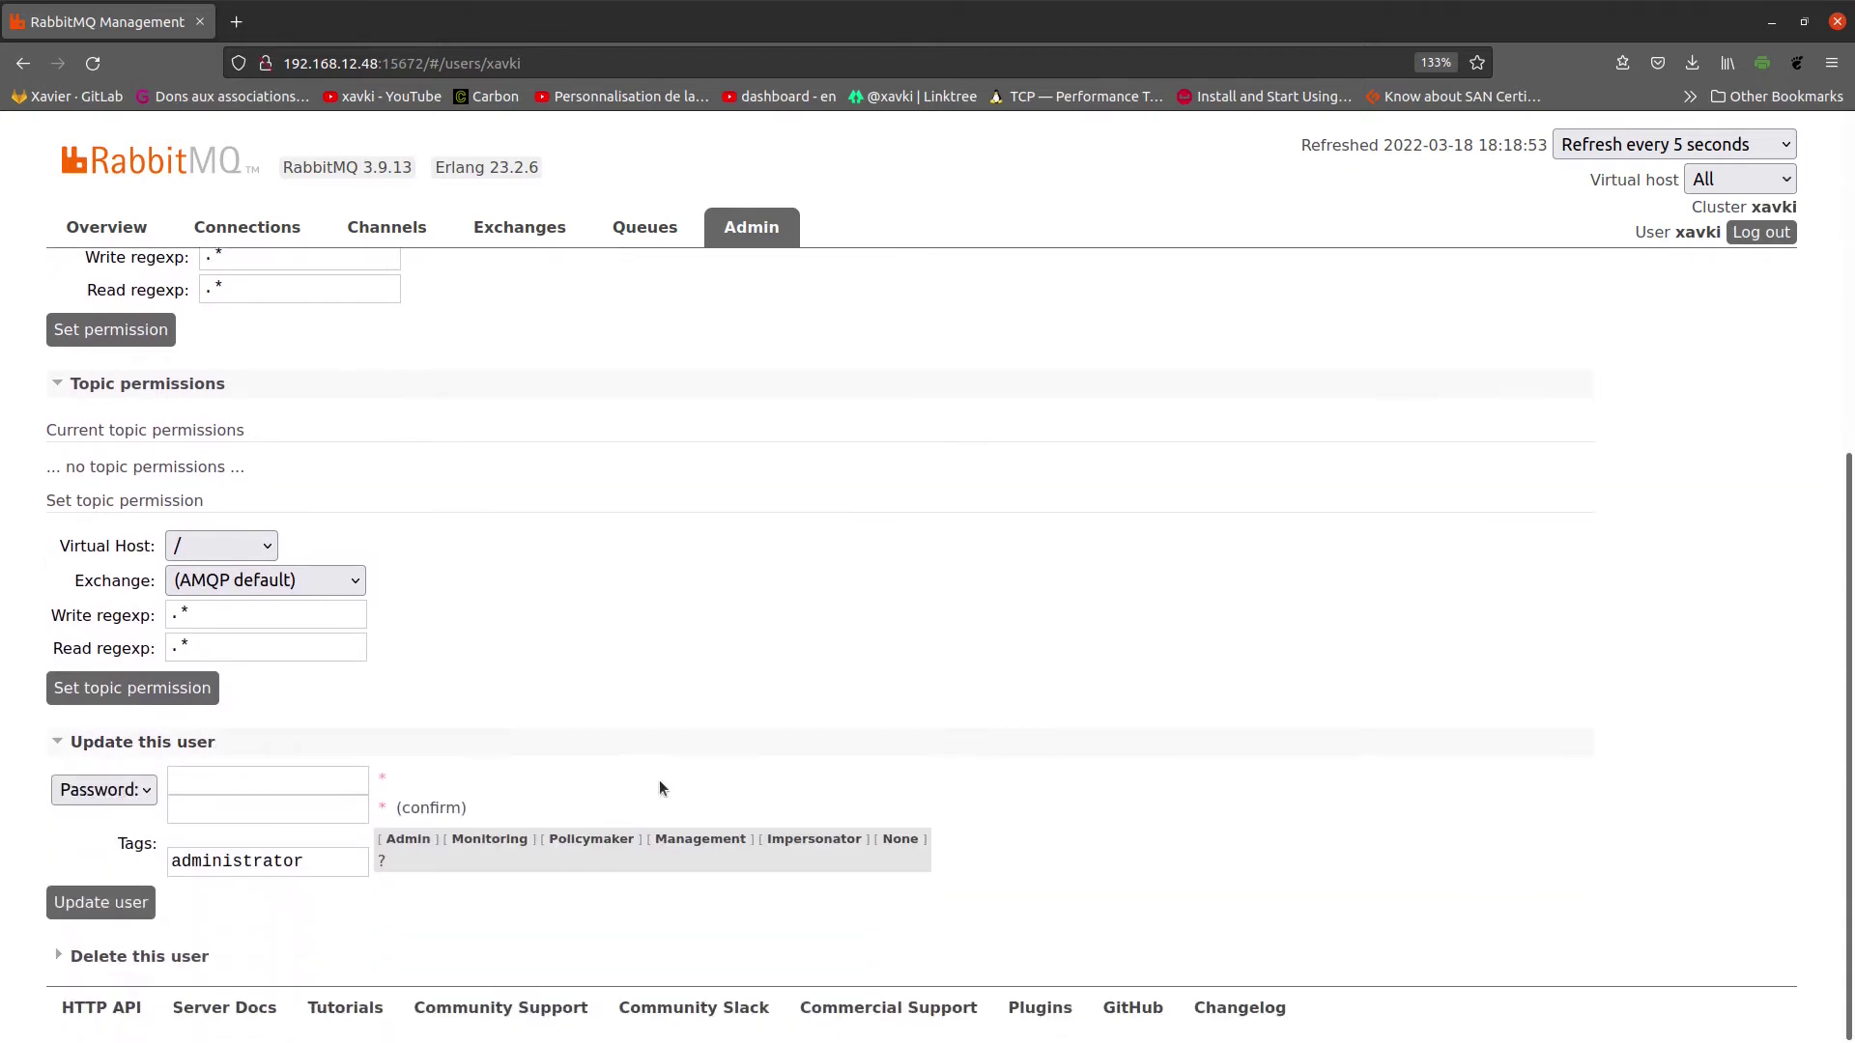
click(237, 776)
click(492, 762)
click(118, 956)
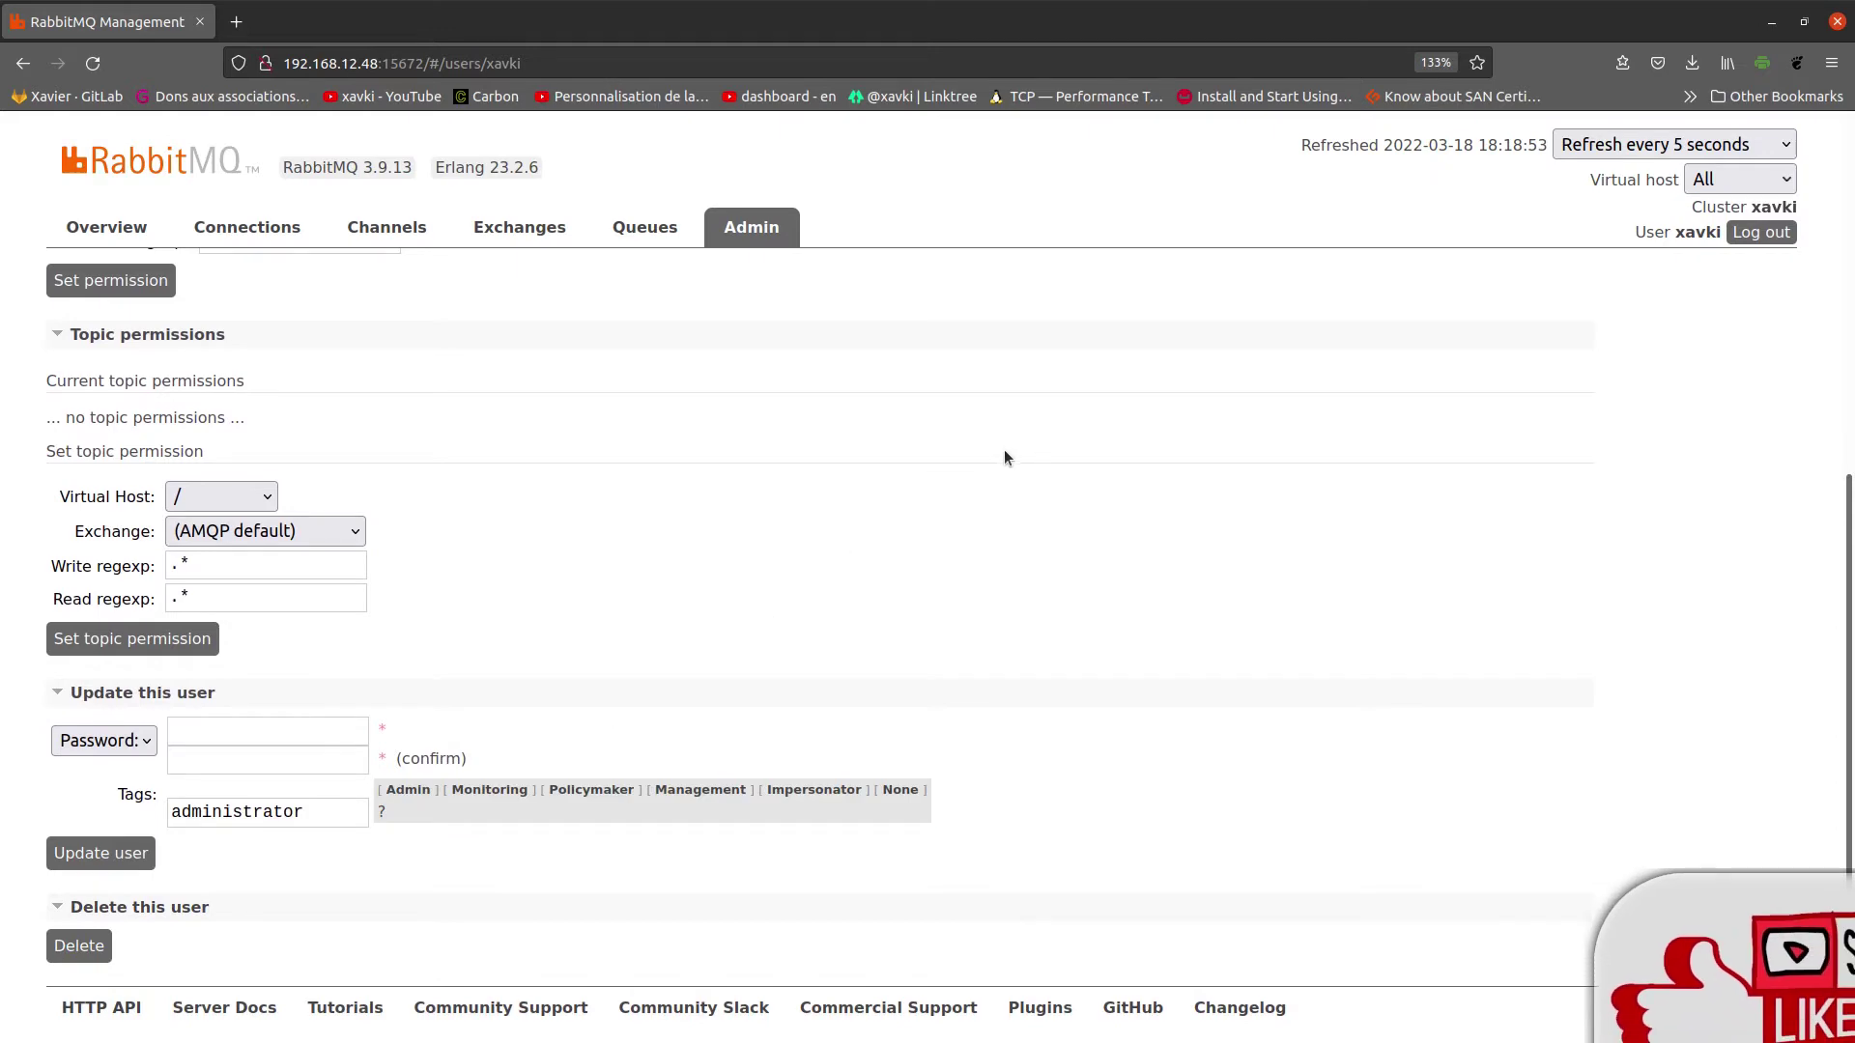
scroll(1142, 502, up, 5)
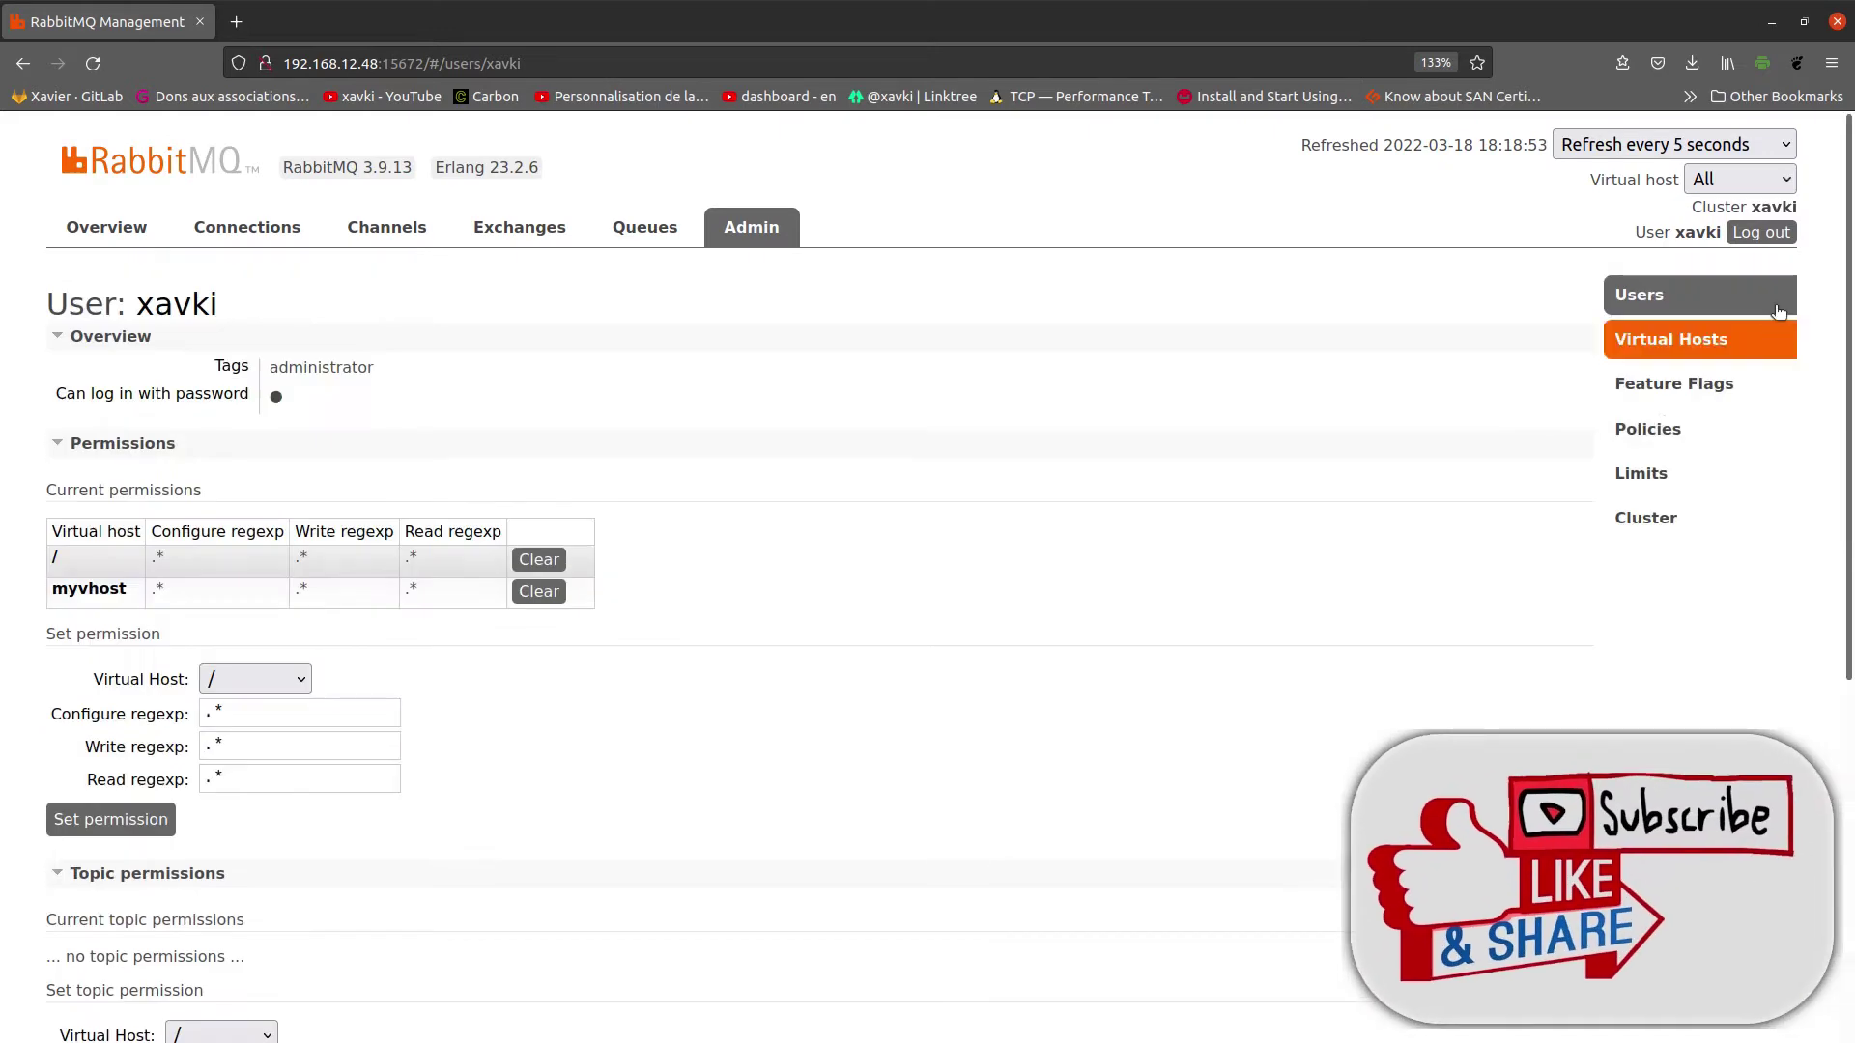
Step: Open the cluster name page and expand its Change name form without renaming
click(1776, 209)
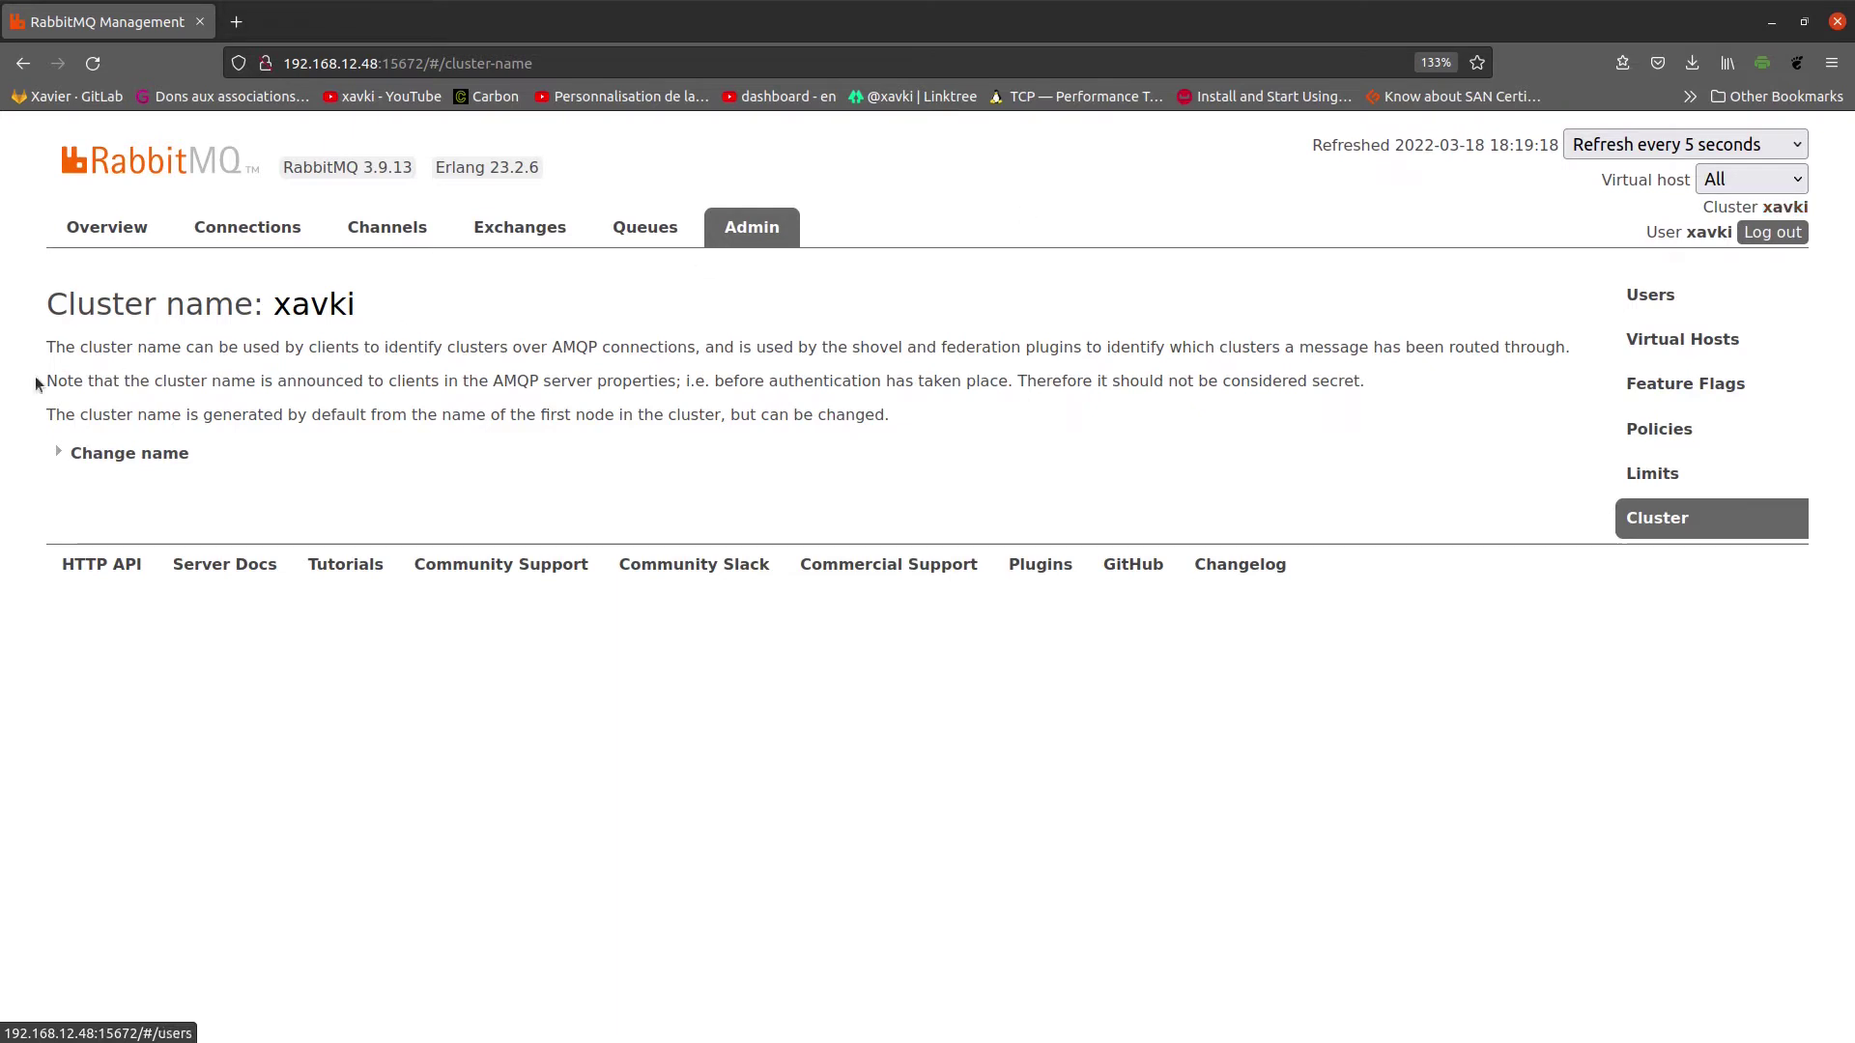
click(68, 454)
click(178, 504)
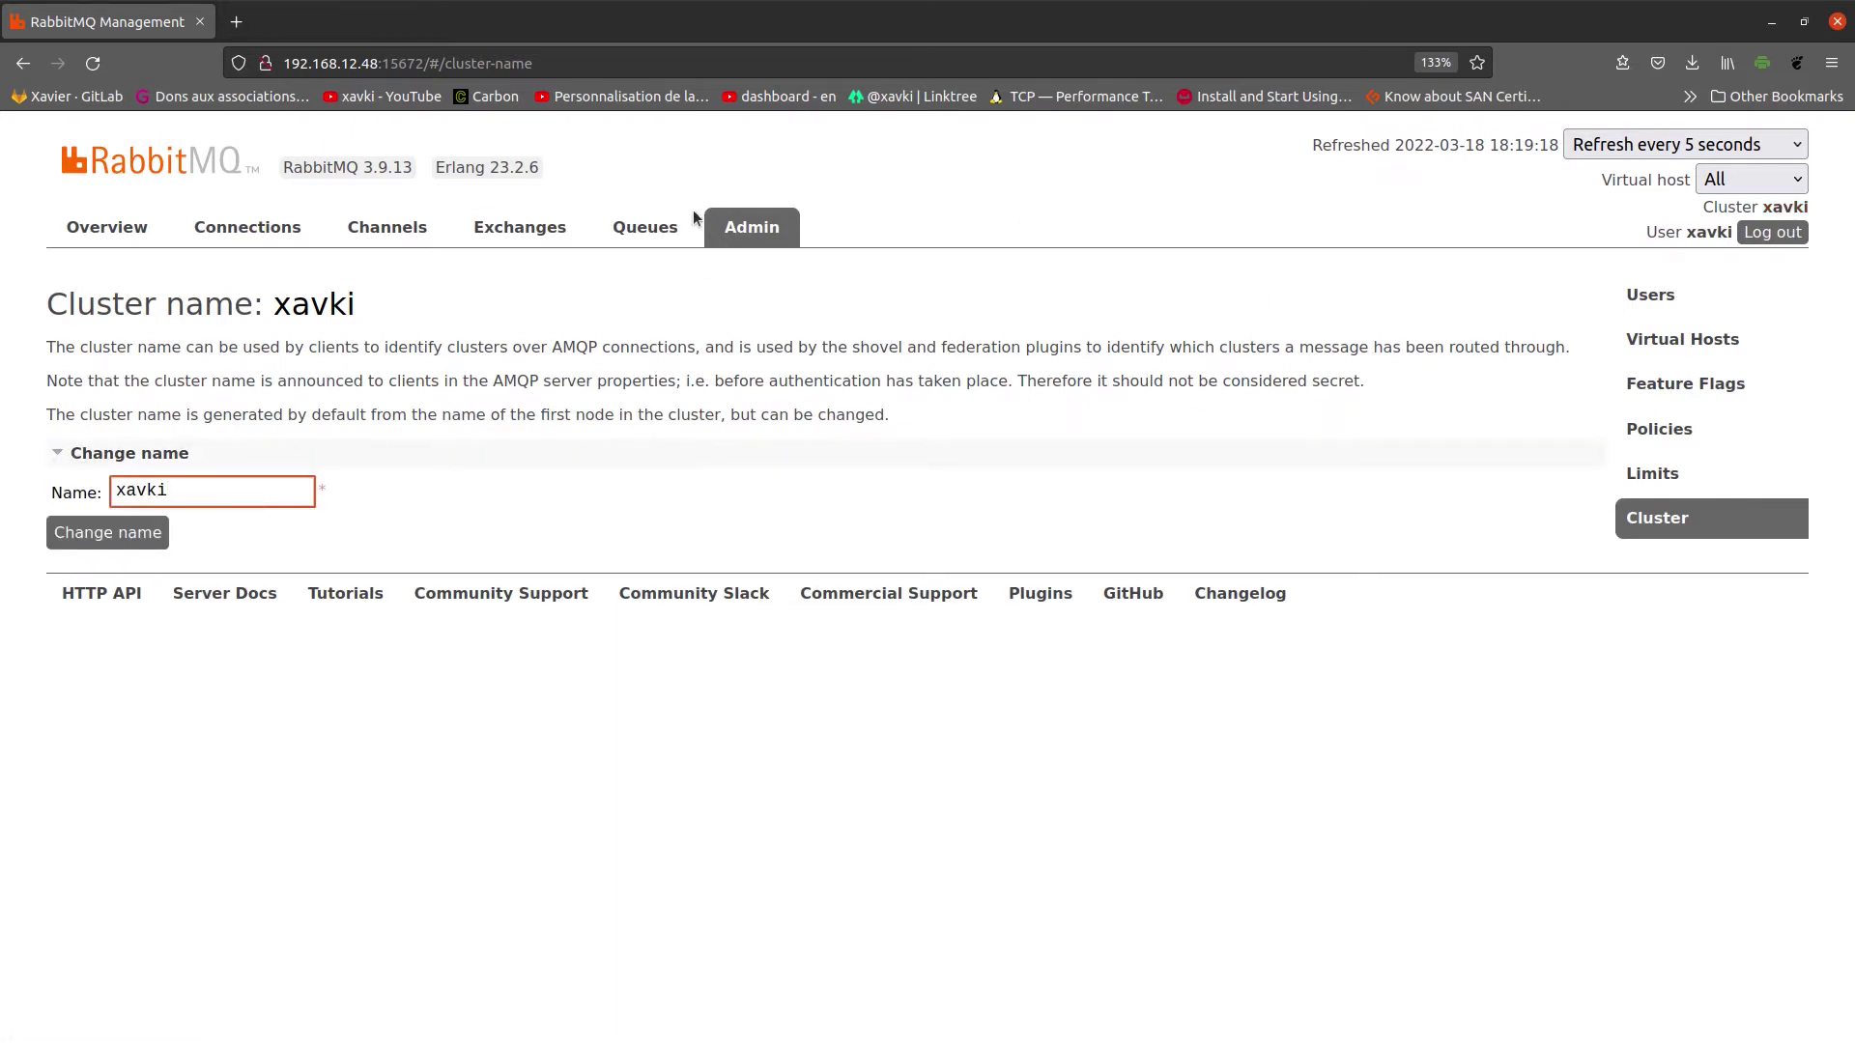
Step: Go through Users and Virtual Hosts to the Feature Flags page listing 8 flags
click(766, 229)
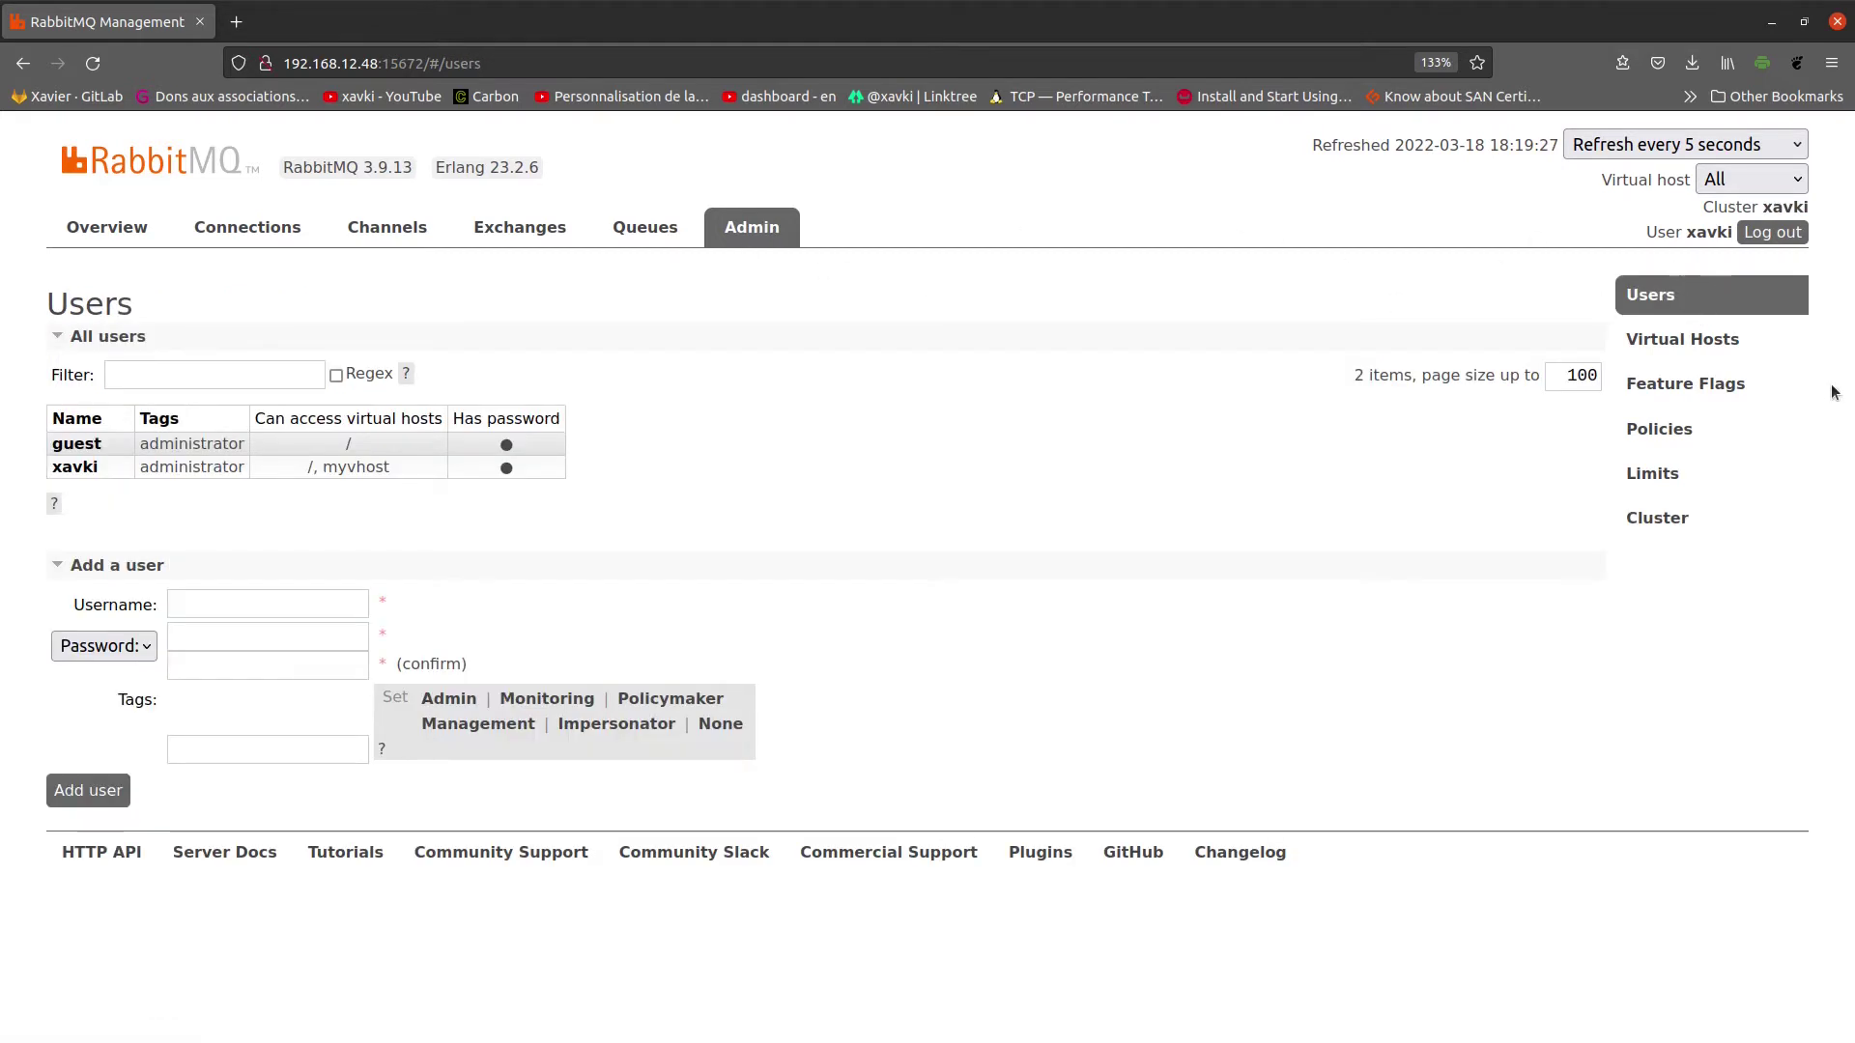
click(1747, 350)
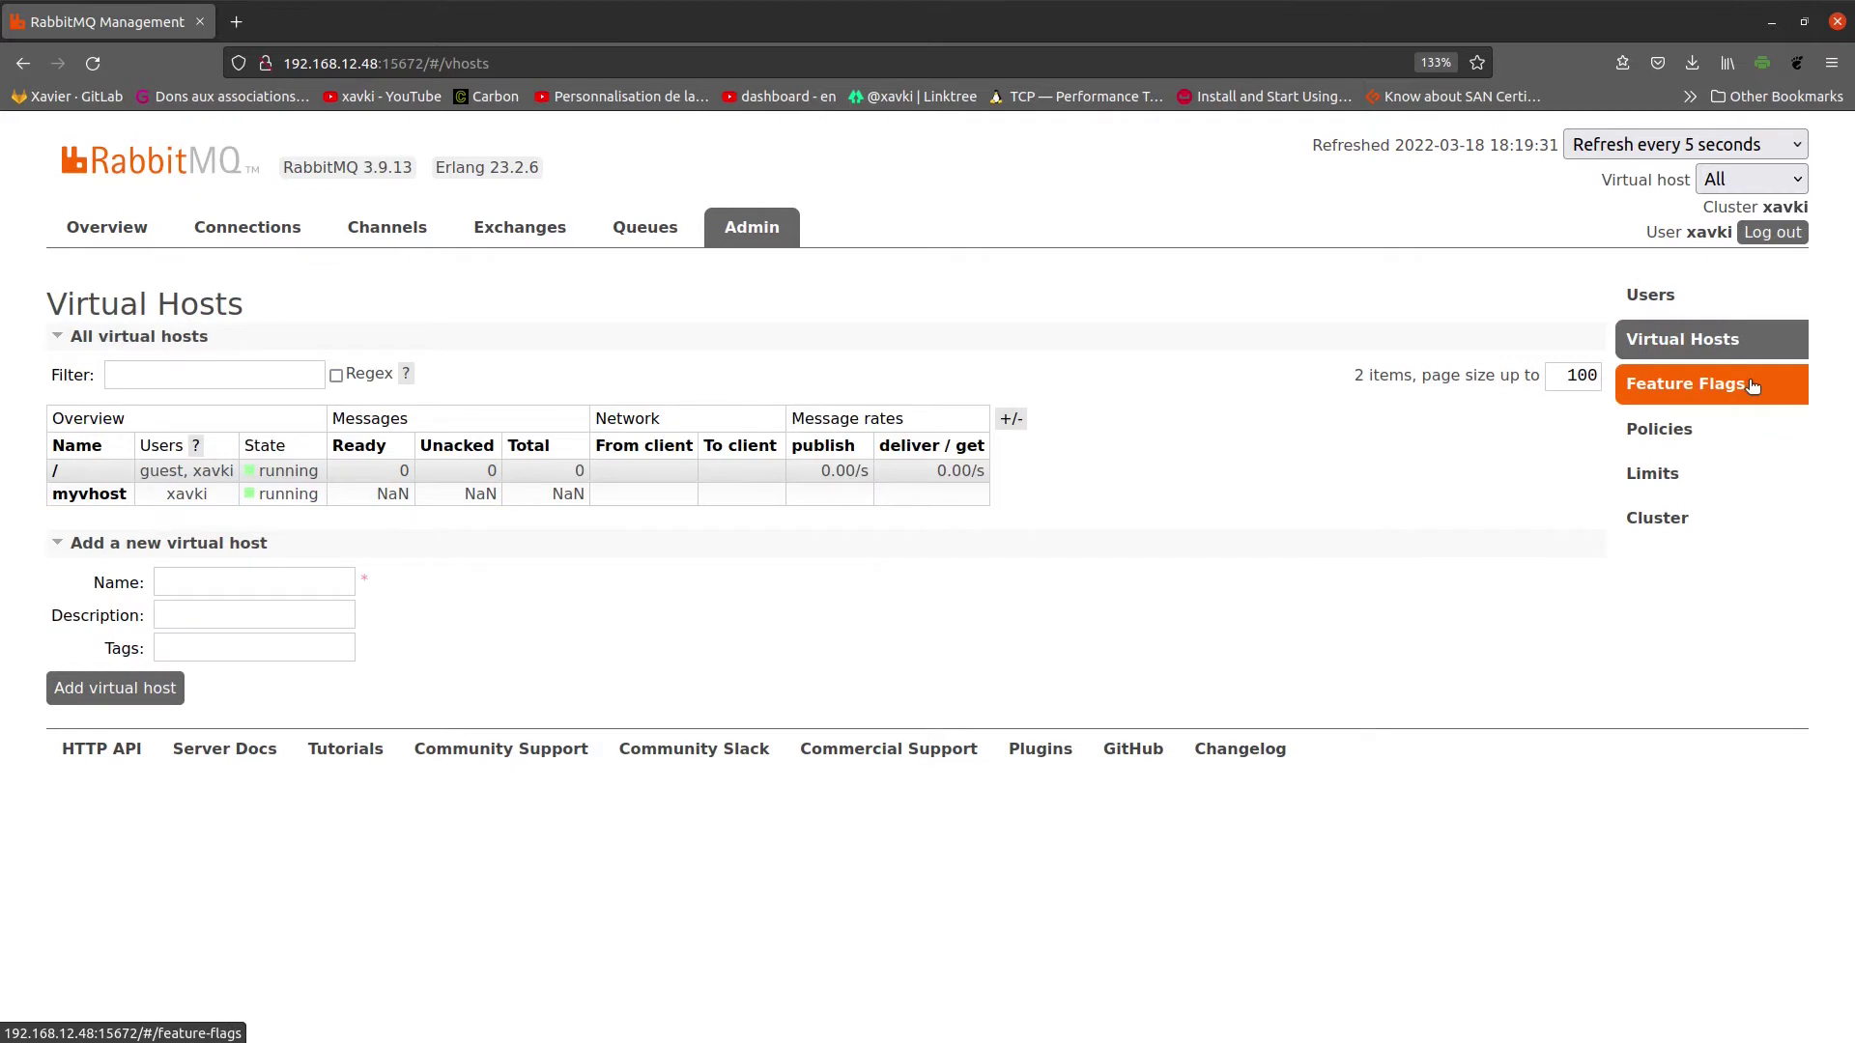
click(1752, 387)
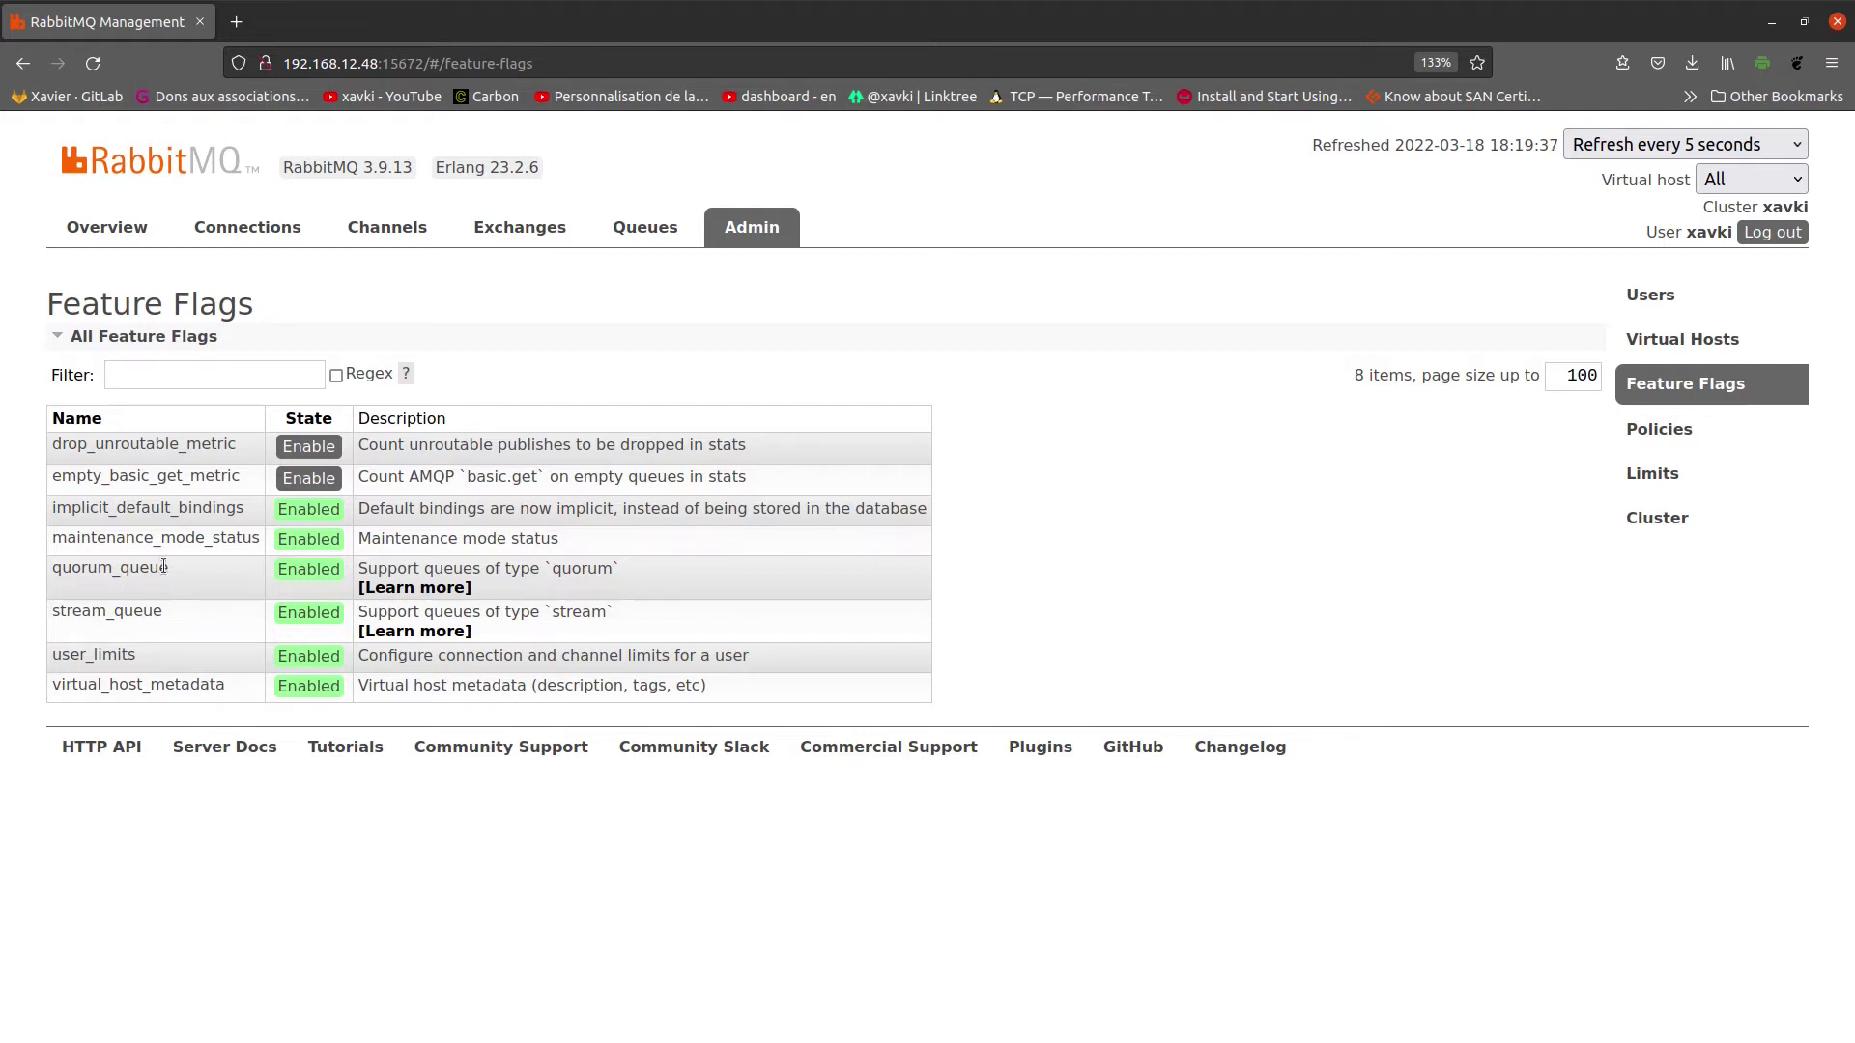
Step: Select the quorum_queue and stream_queue flag names, then go to the empty Policies page
double_click(122, 567)
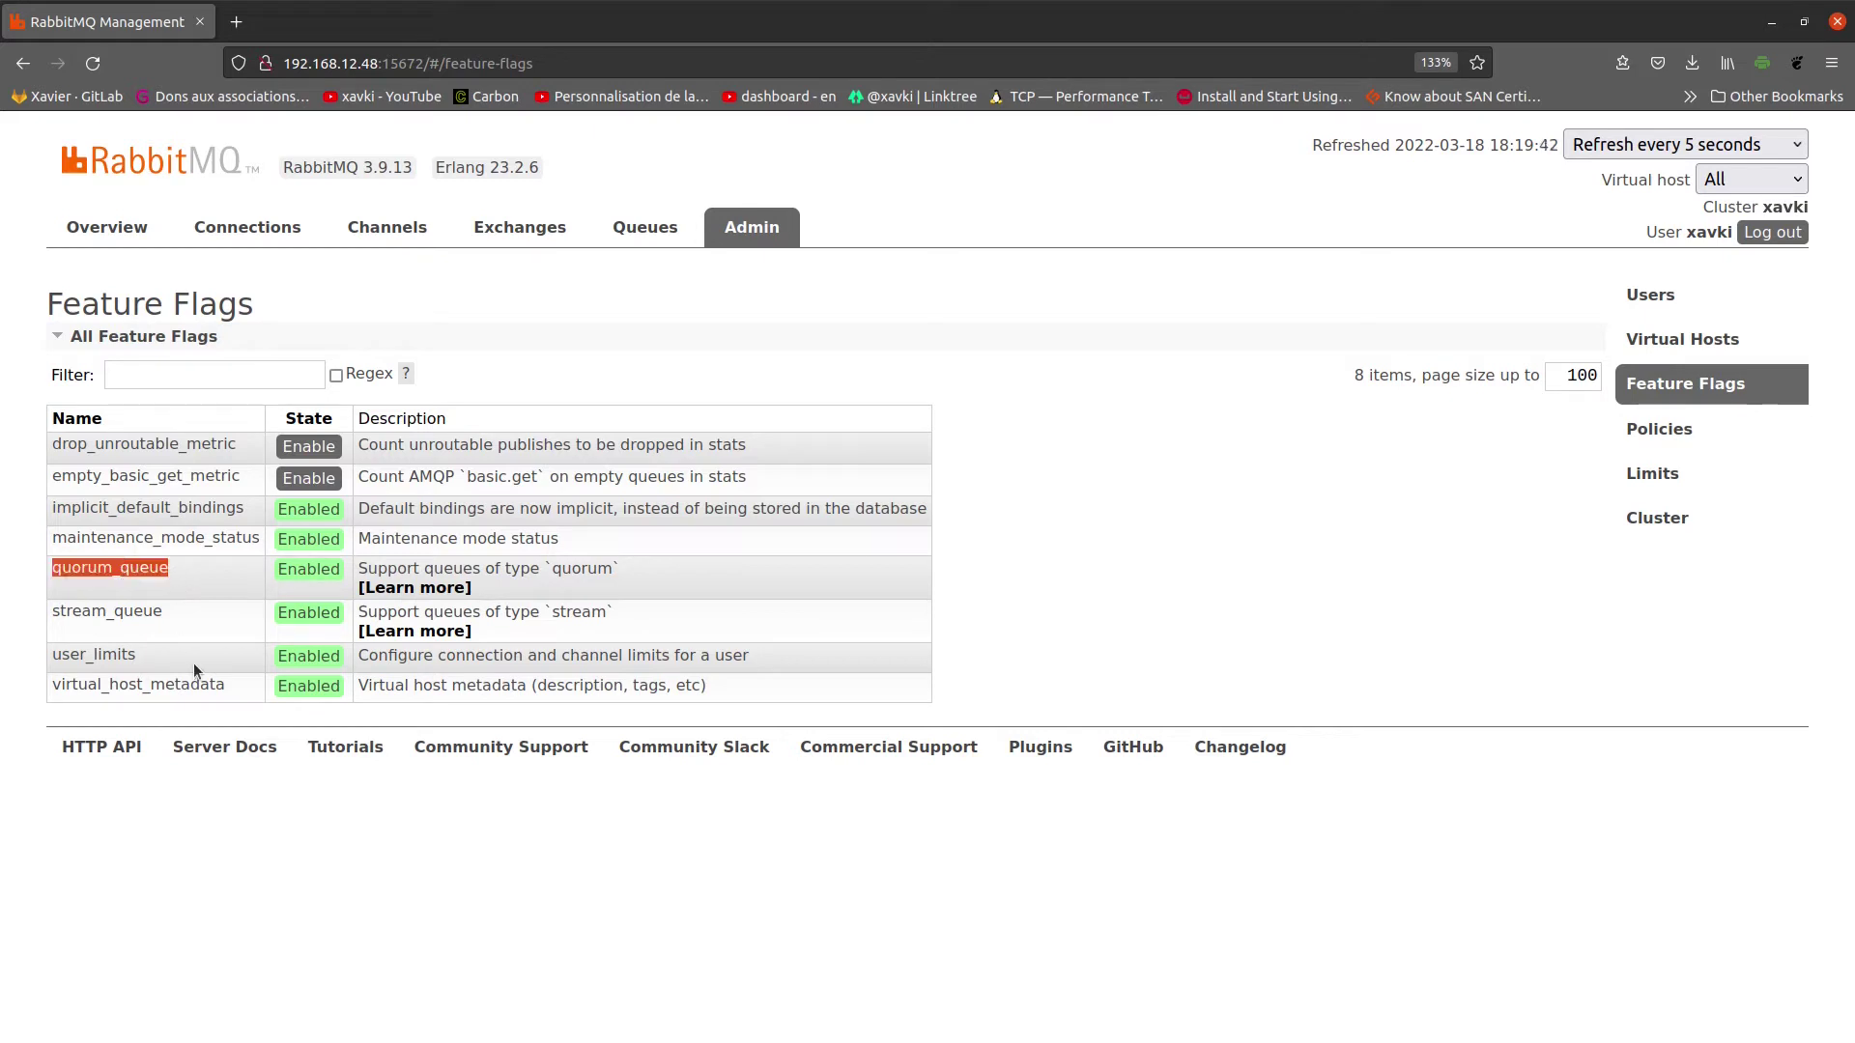
double_click(157, 615)
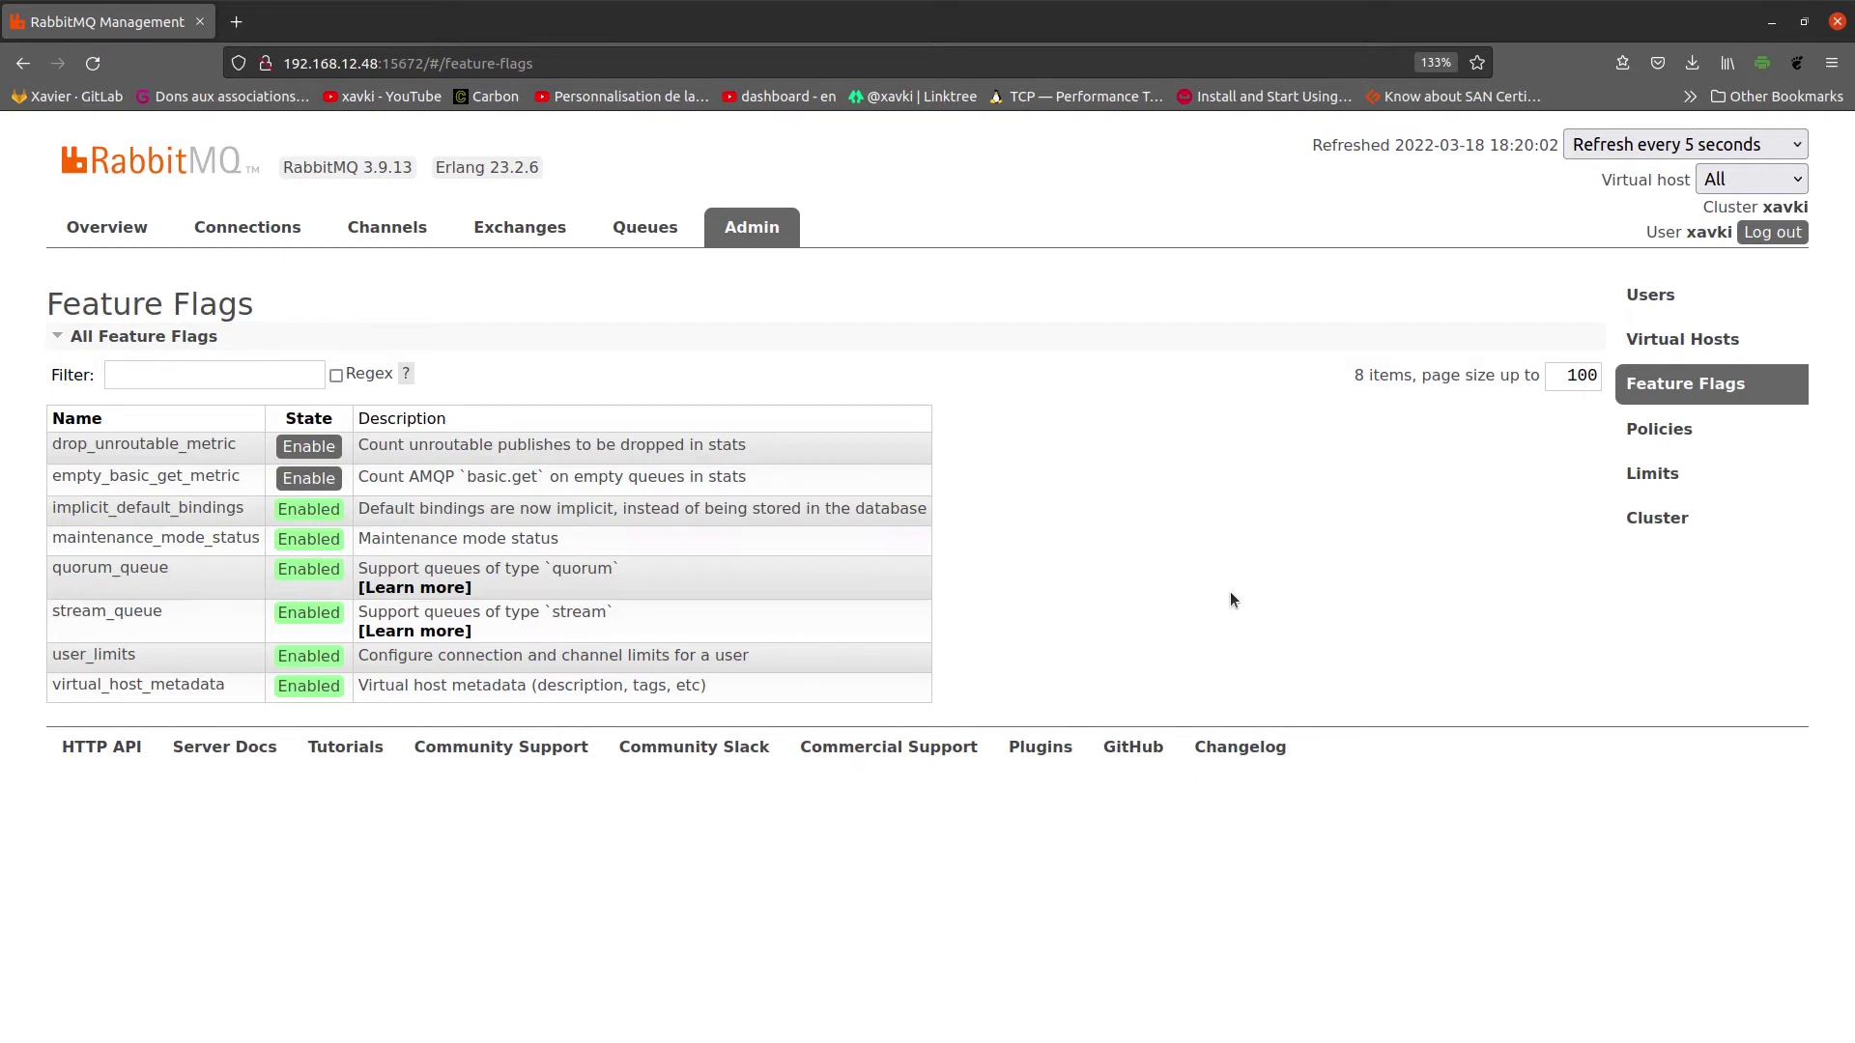
click(1725, 436)
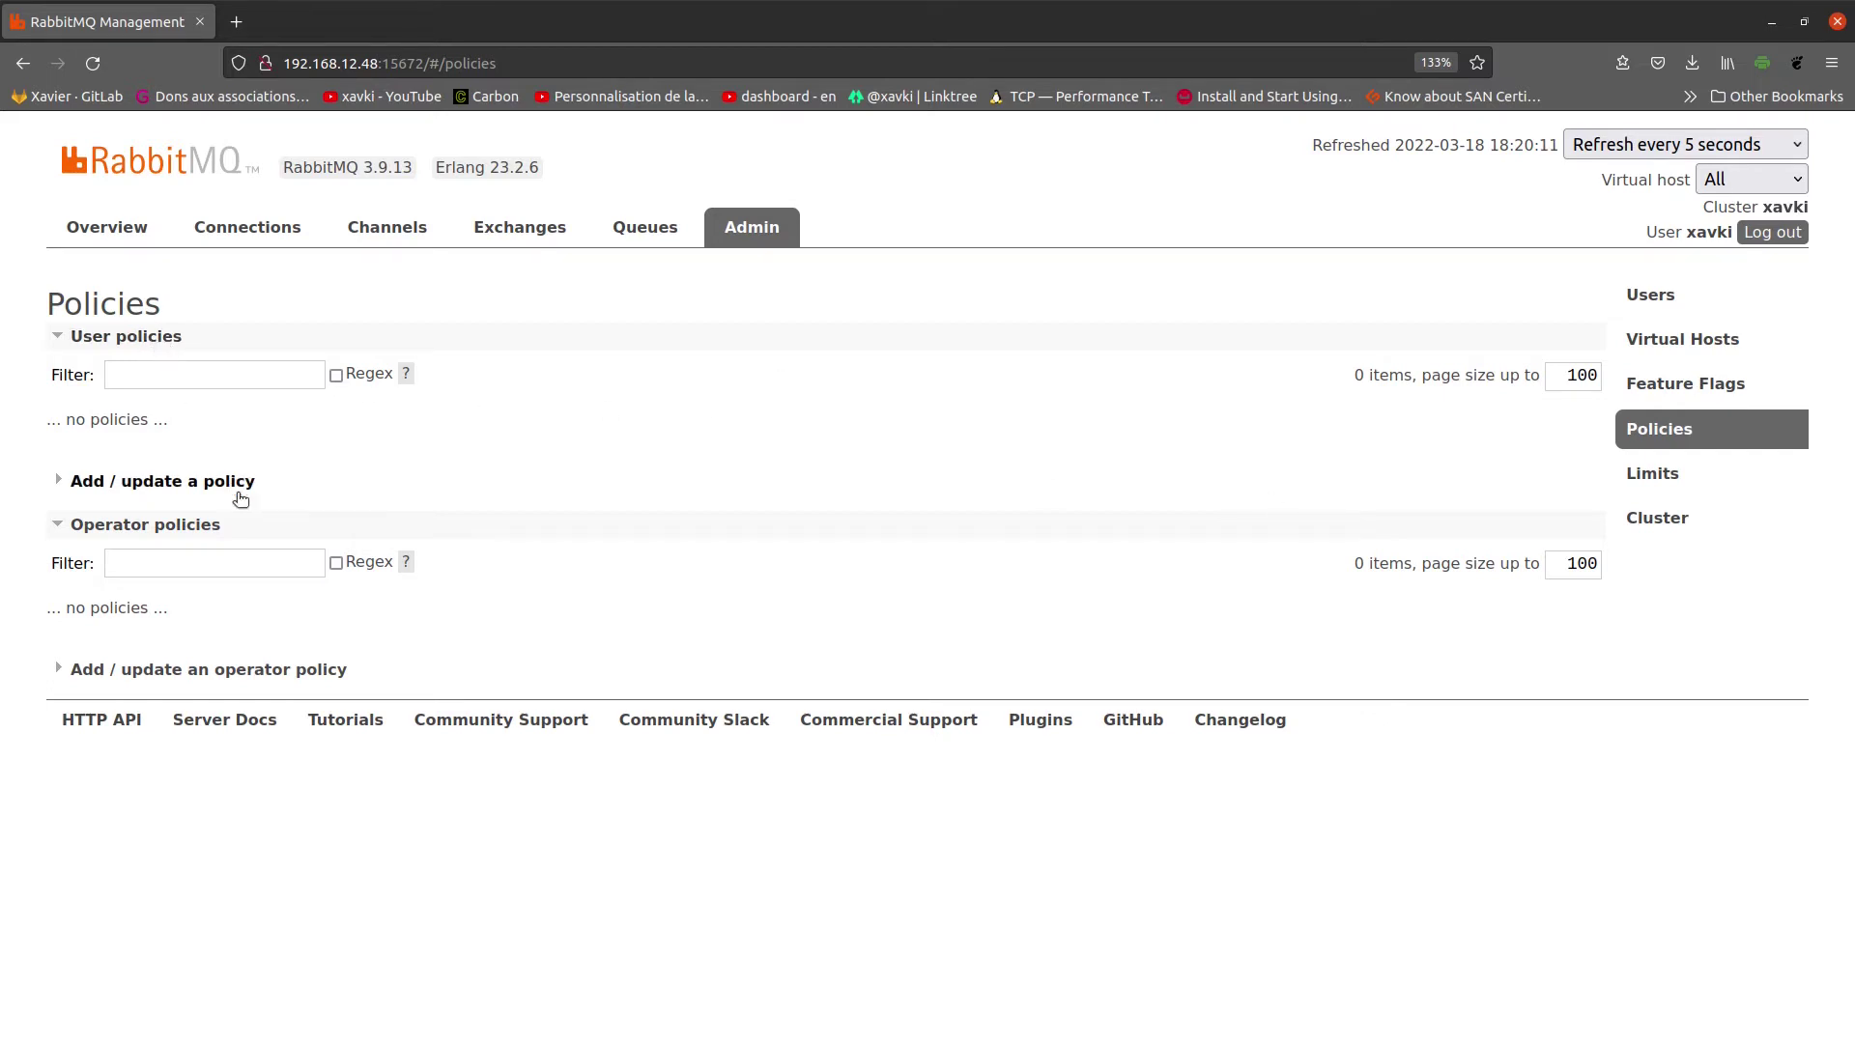
Step: Look over the Add operator policy form without saving, then switch to the Limits page
click(320, 682)
scroll(826, 585, down, 1)
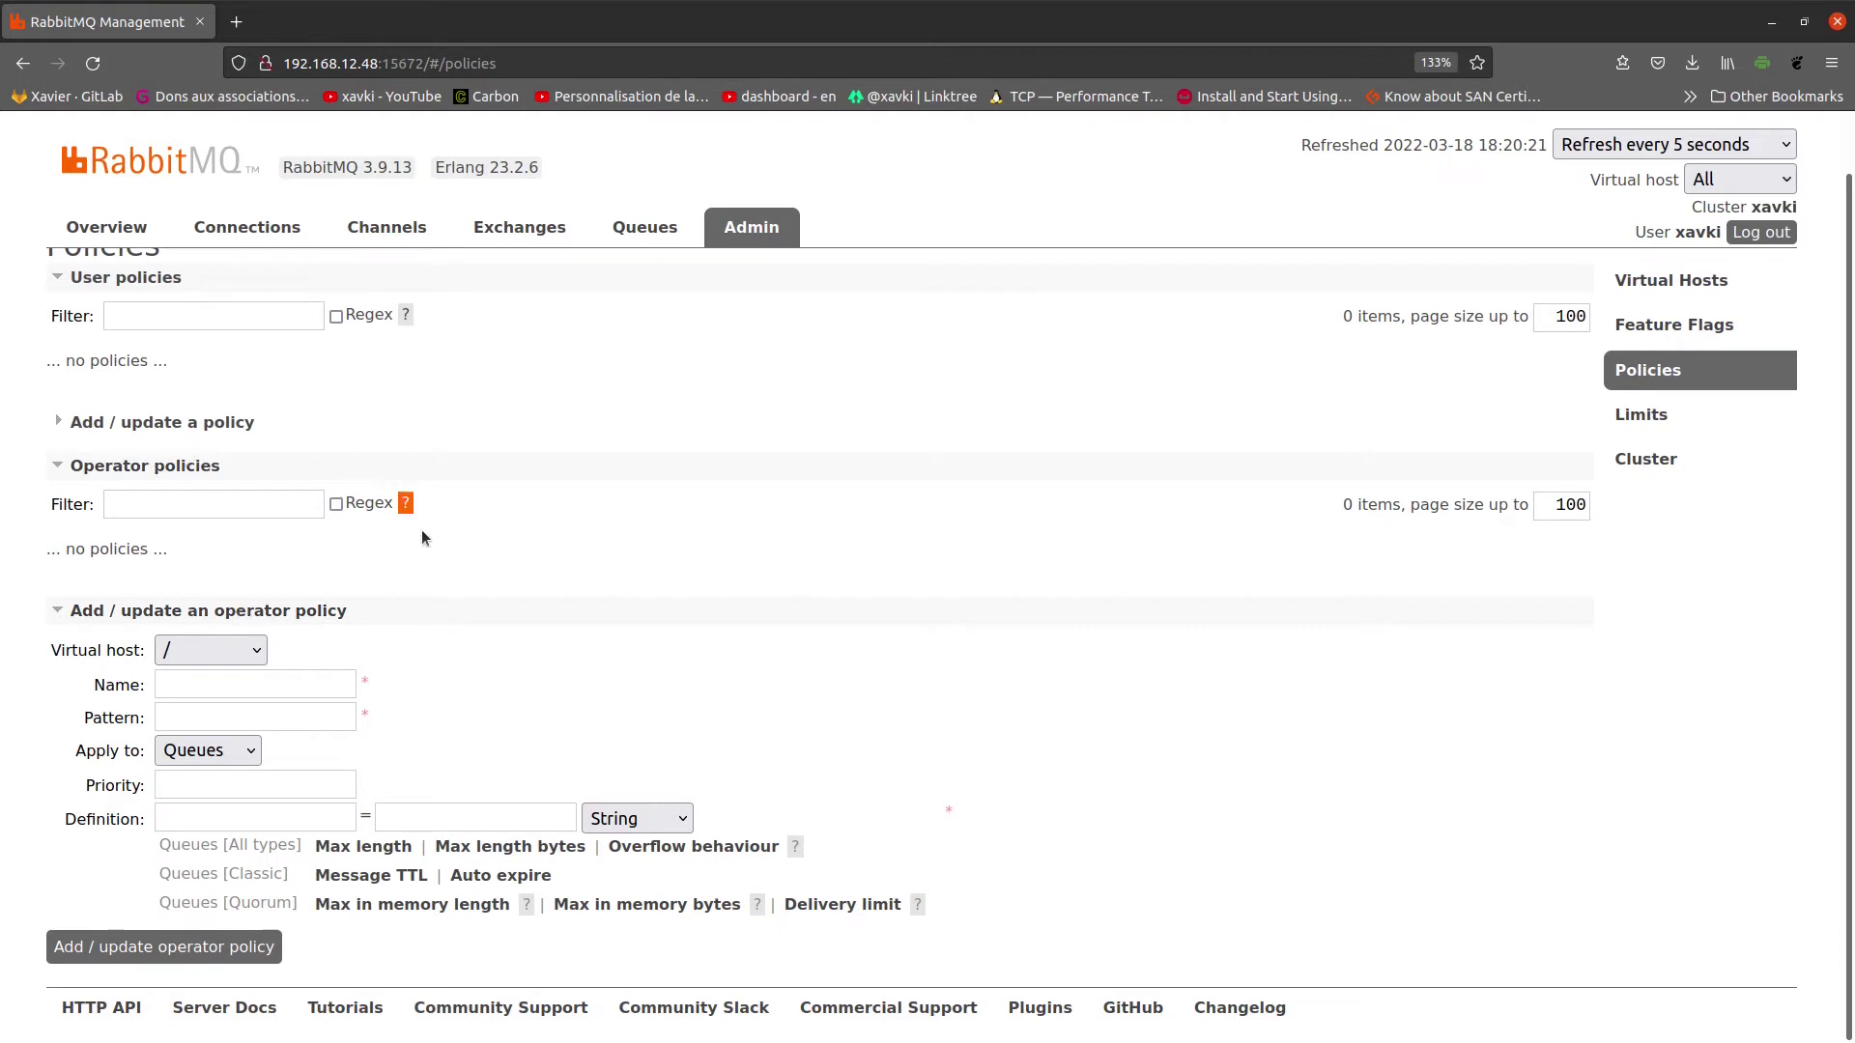
scroll(421, 529, up, 1)
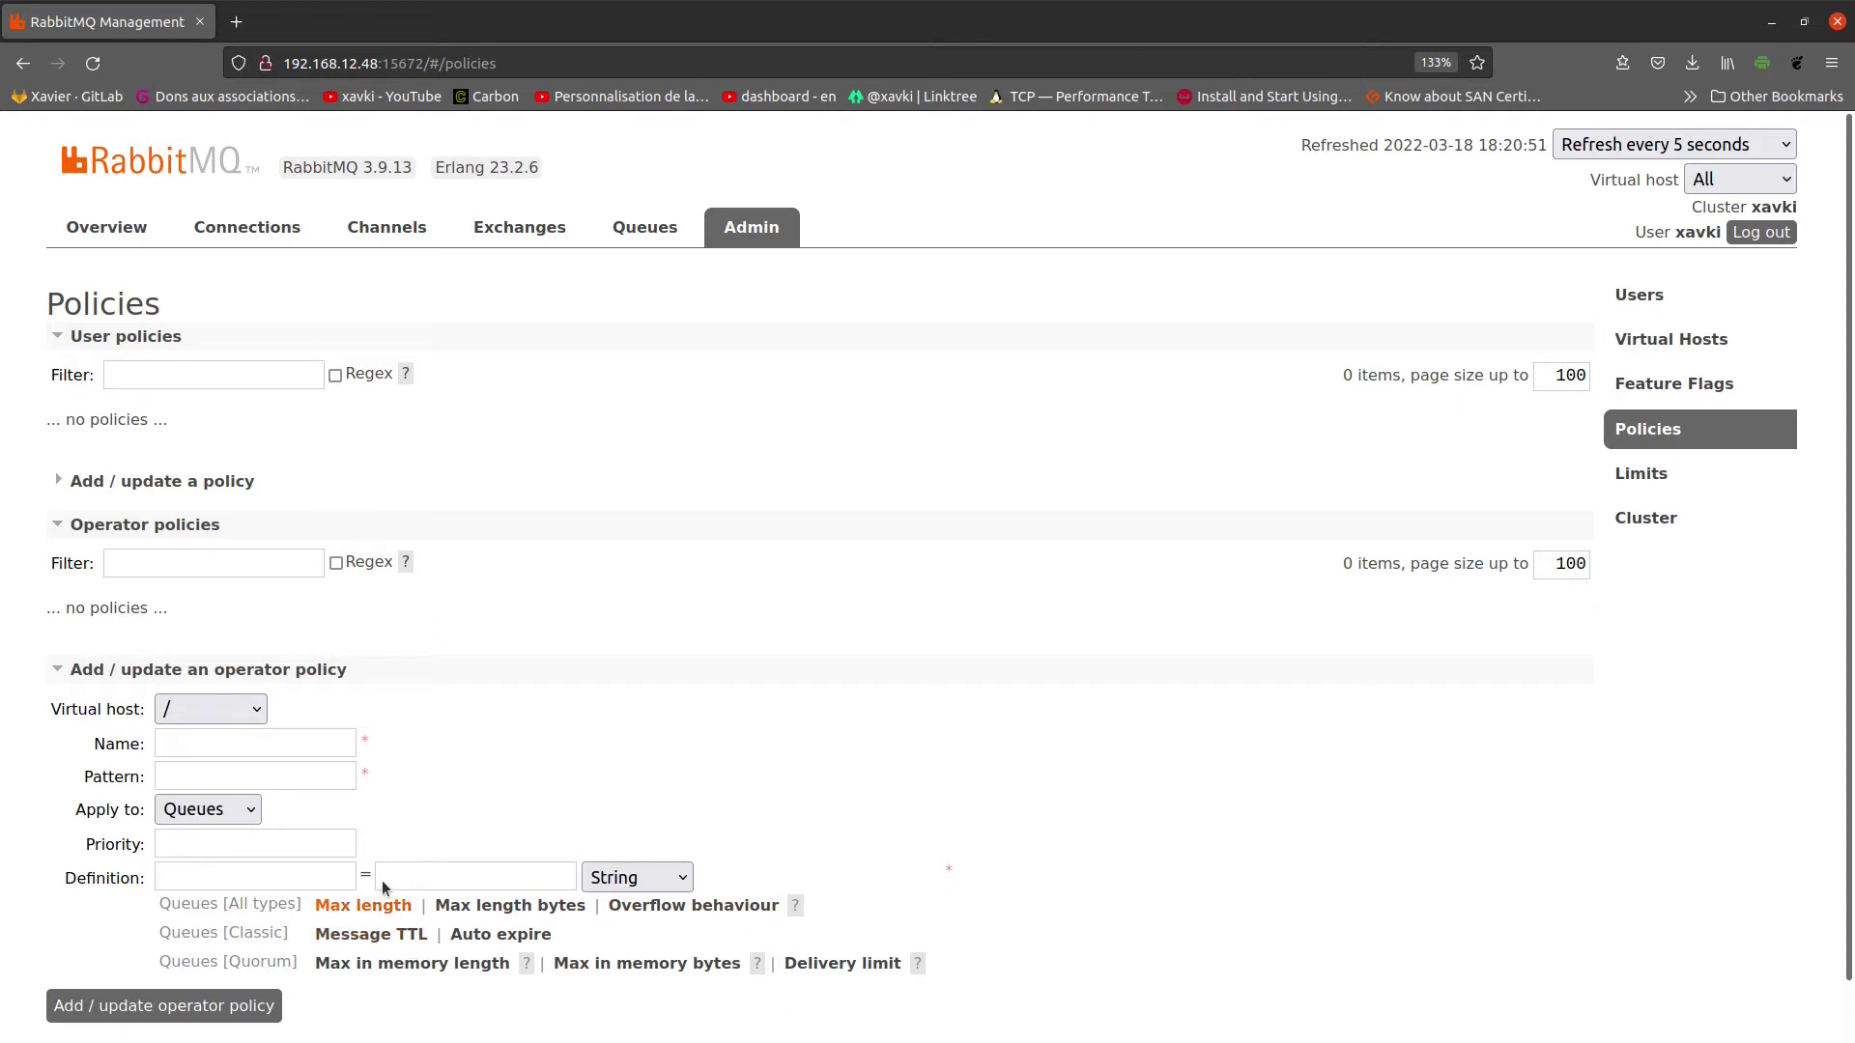
click(262, 739)
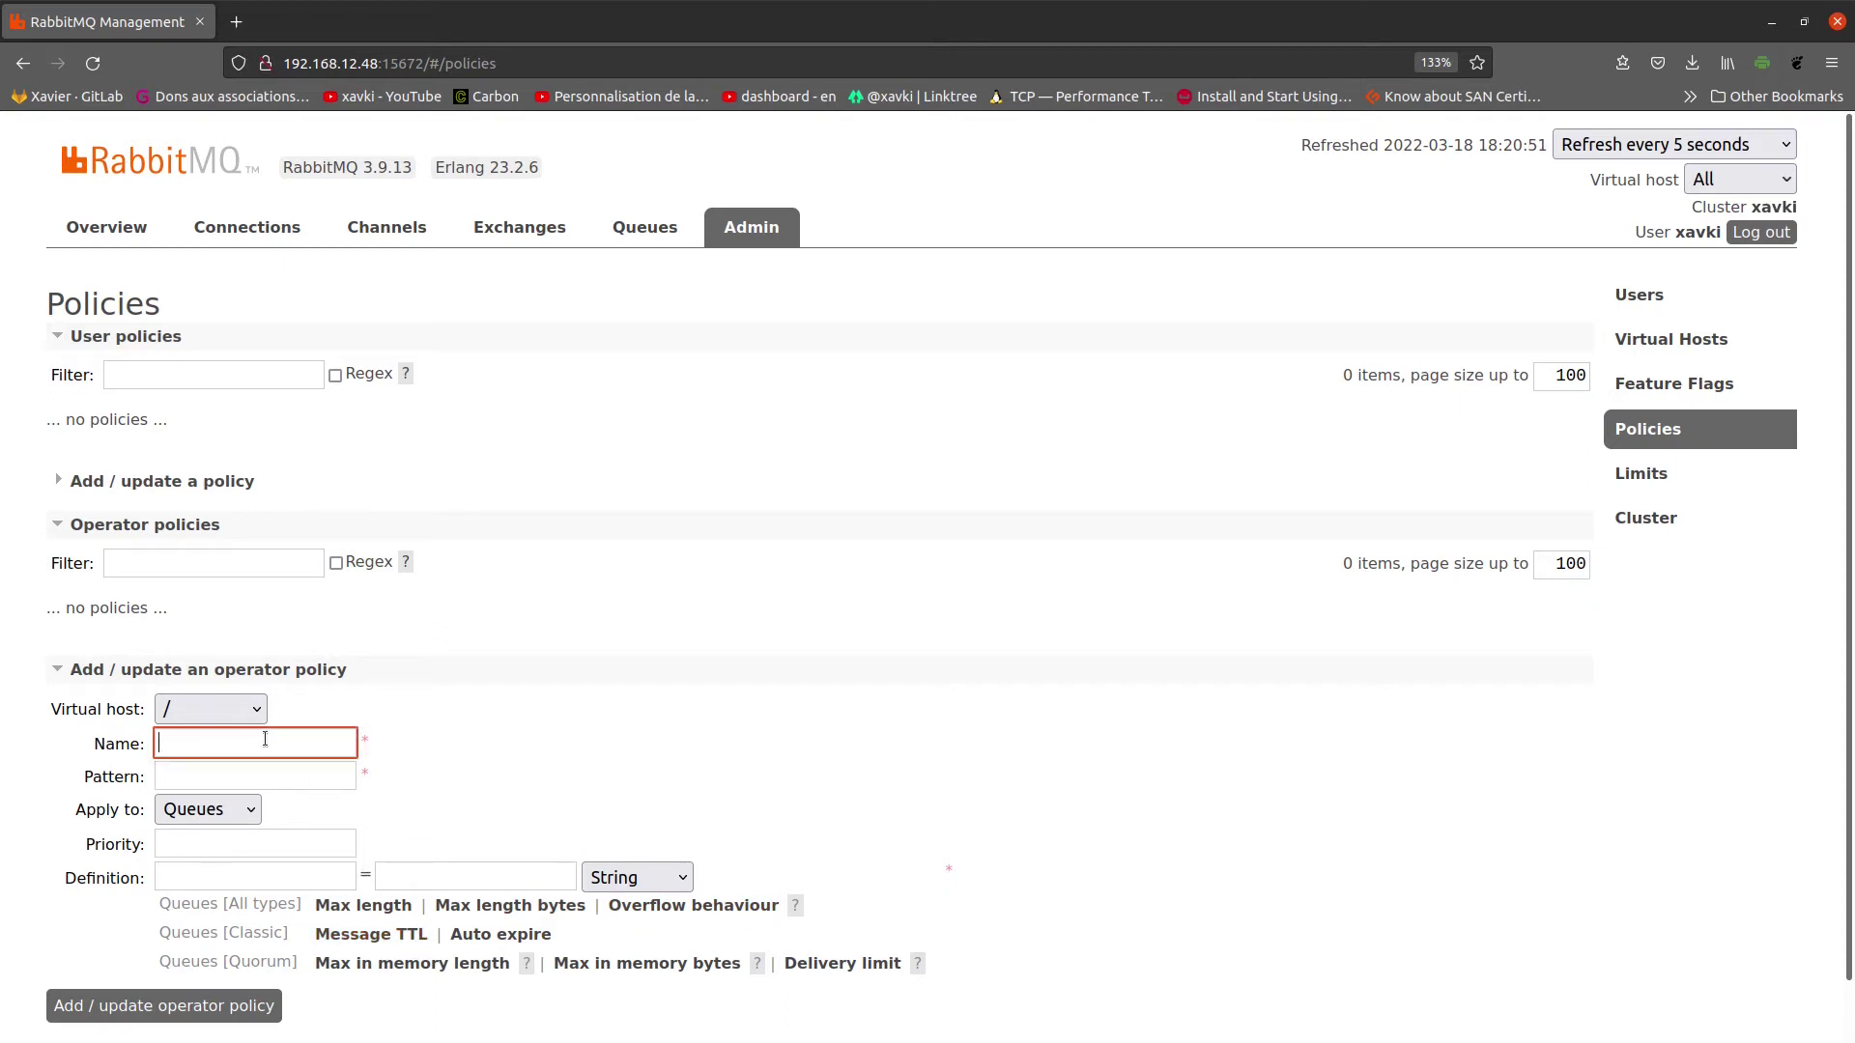
click(300, 784)
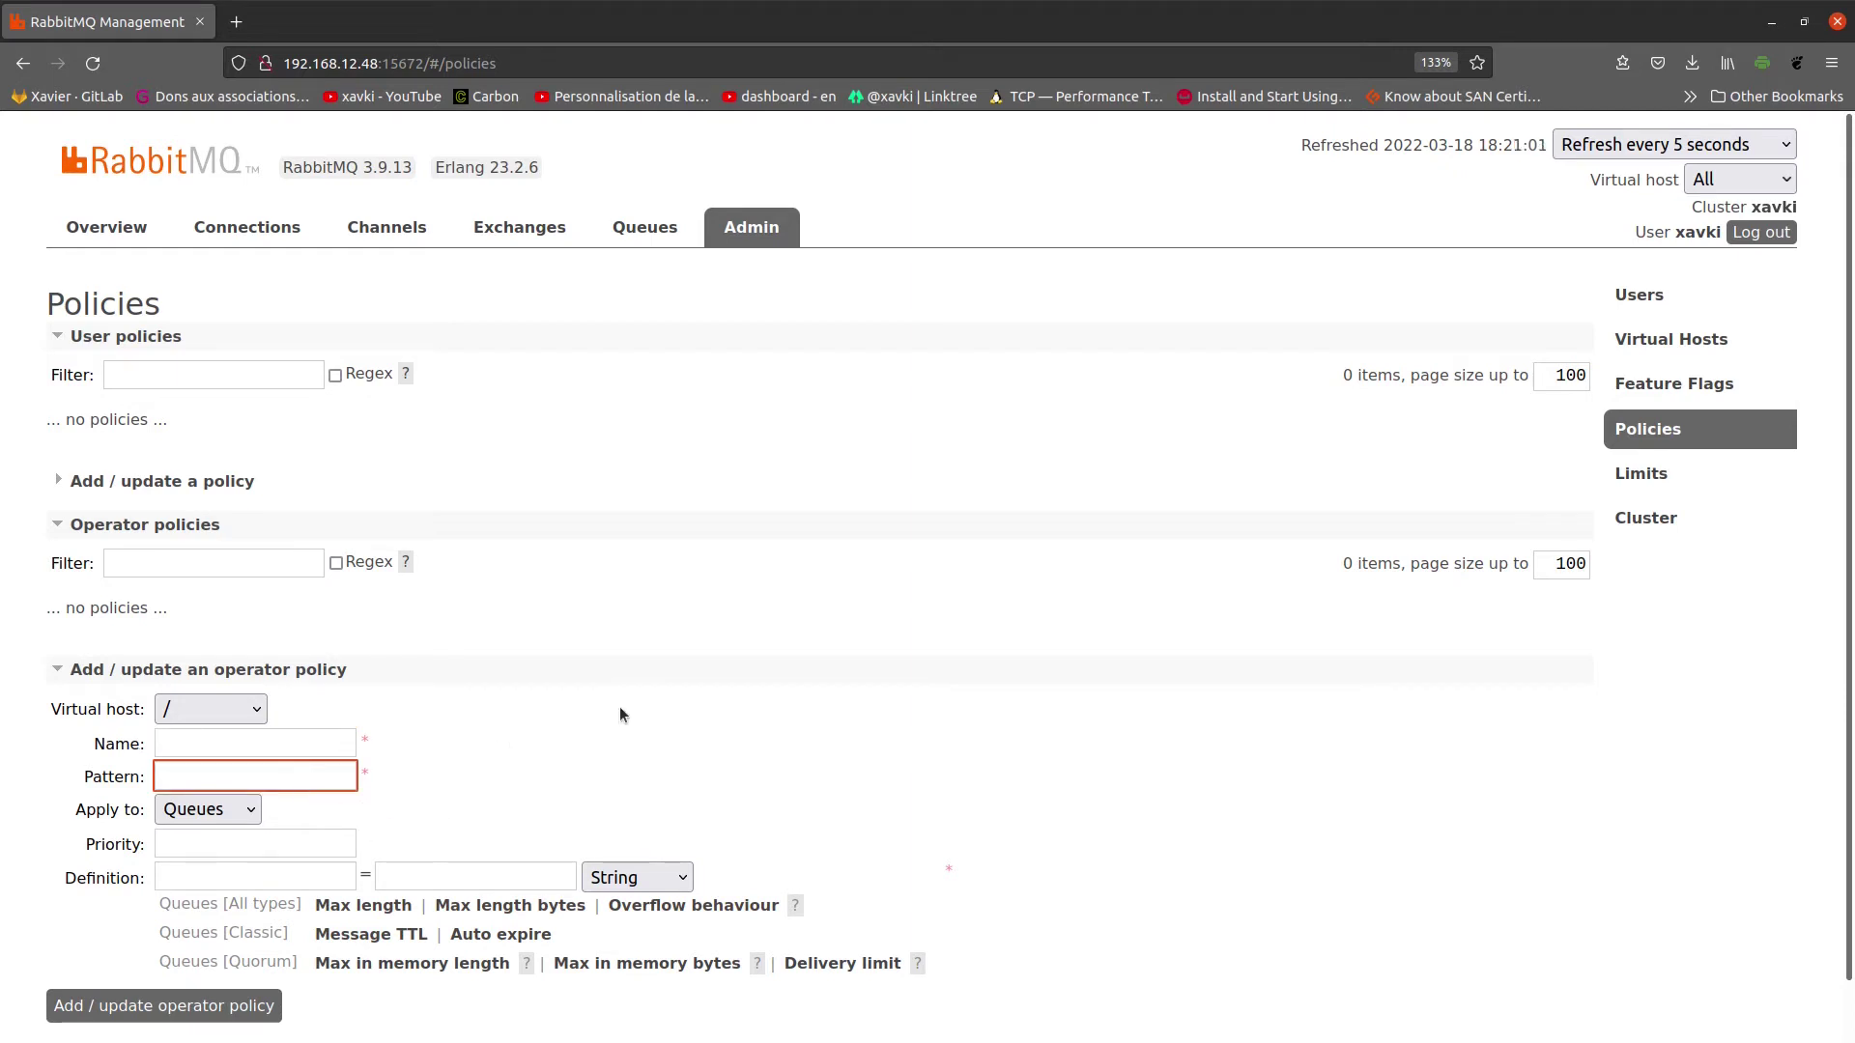
click(1652, 473)
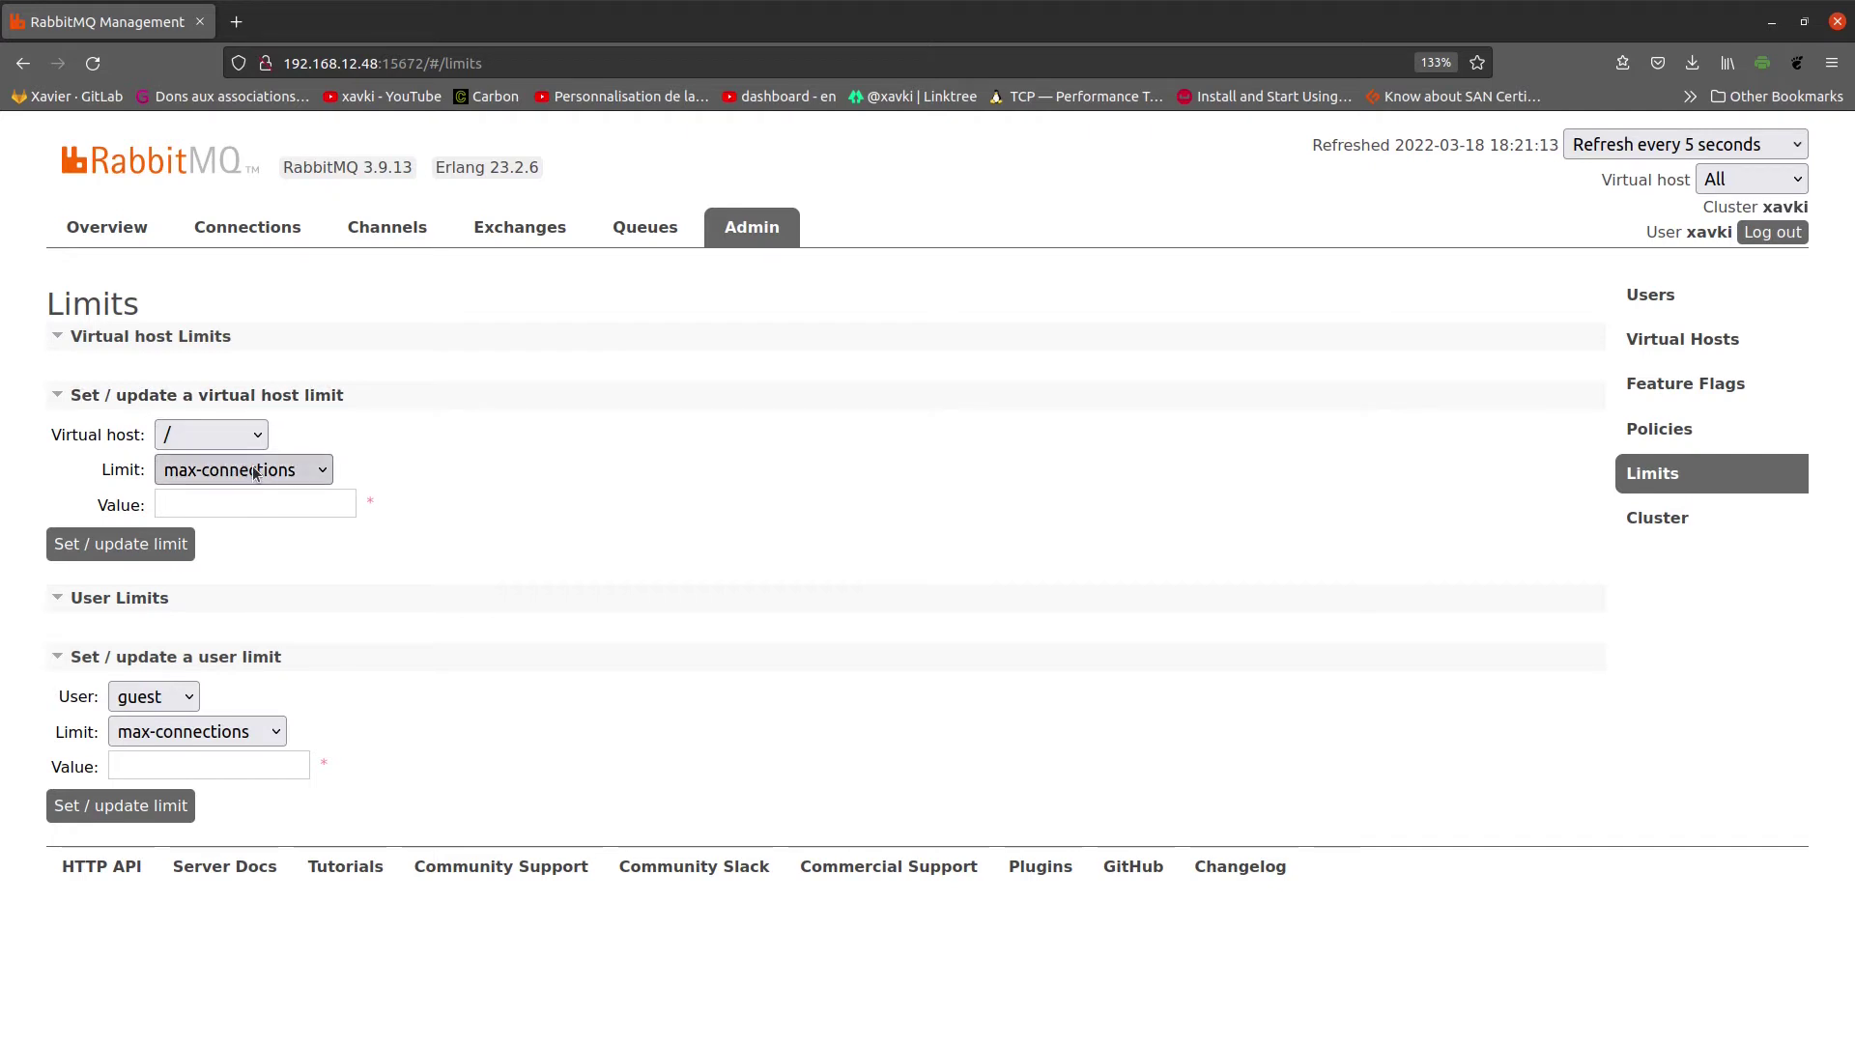
Step: Review the Limits dropdowns, leaving /, guest and max-connections unchanged, and open Cluster
click(232, 438)
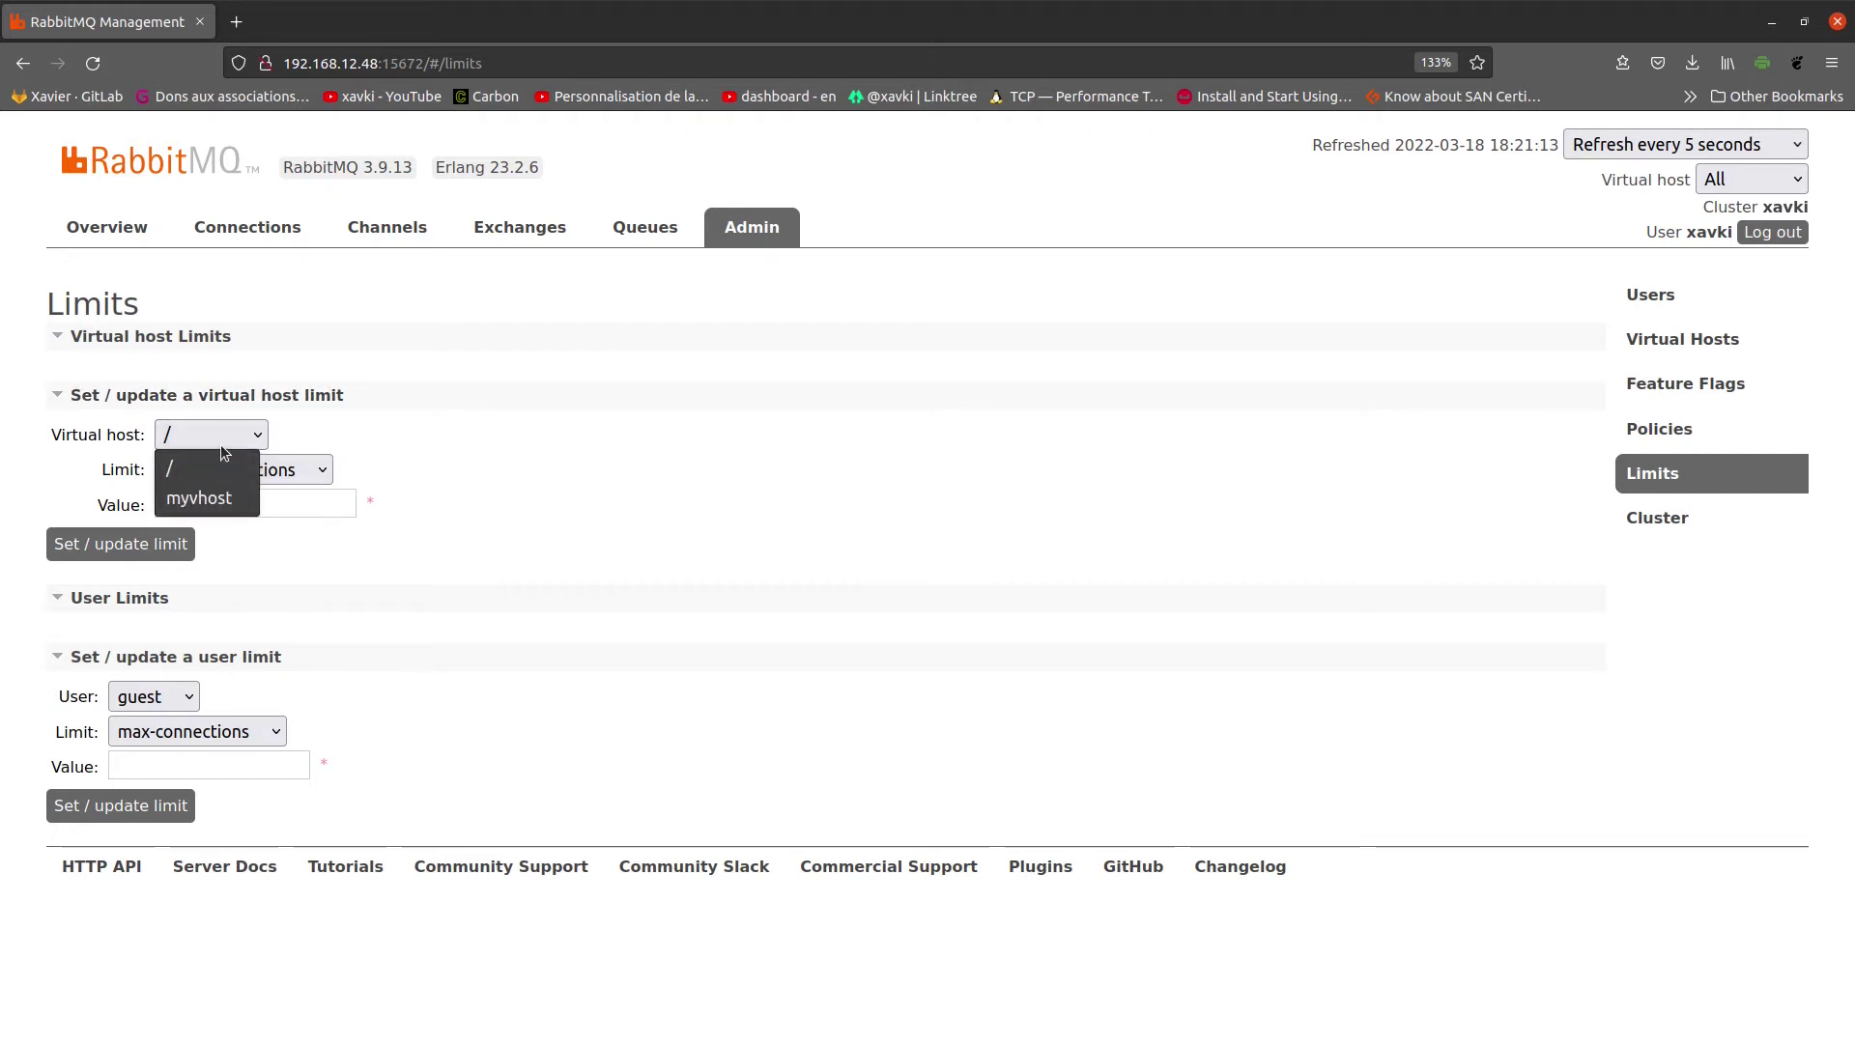
click(221, 445)
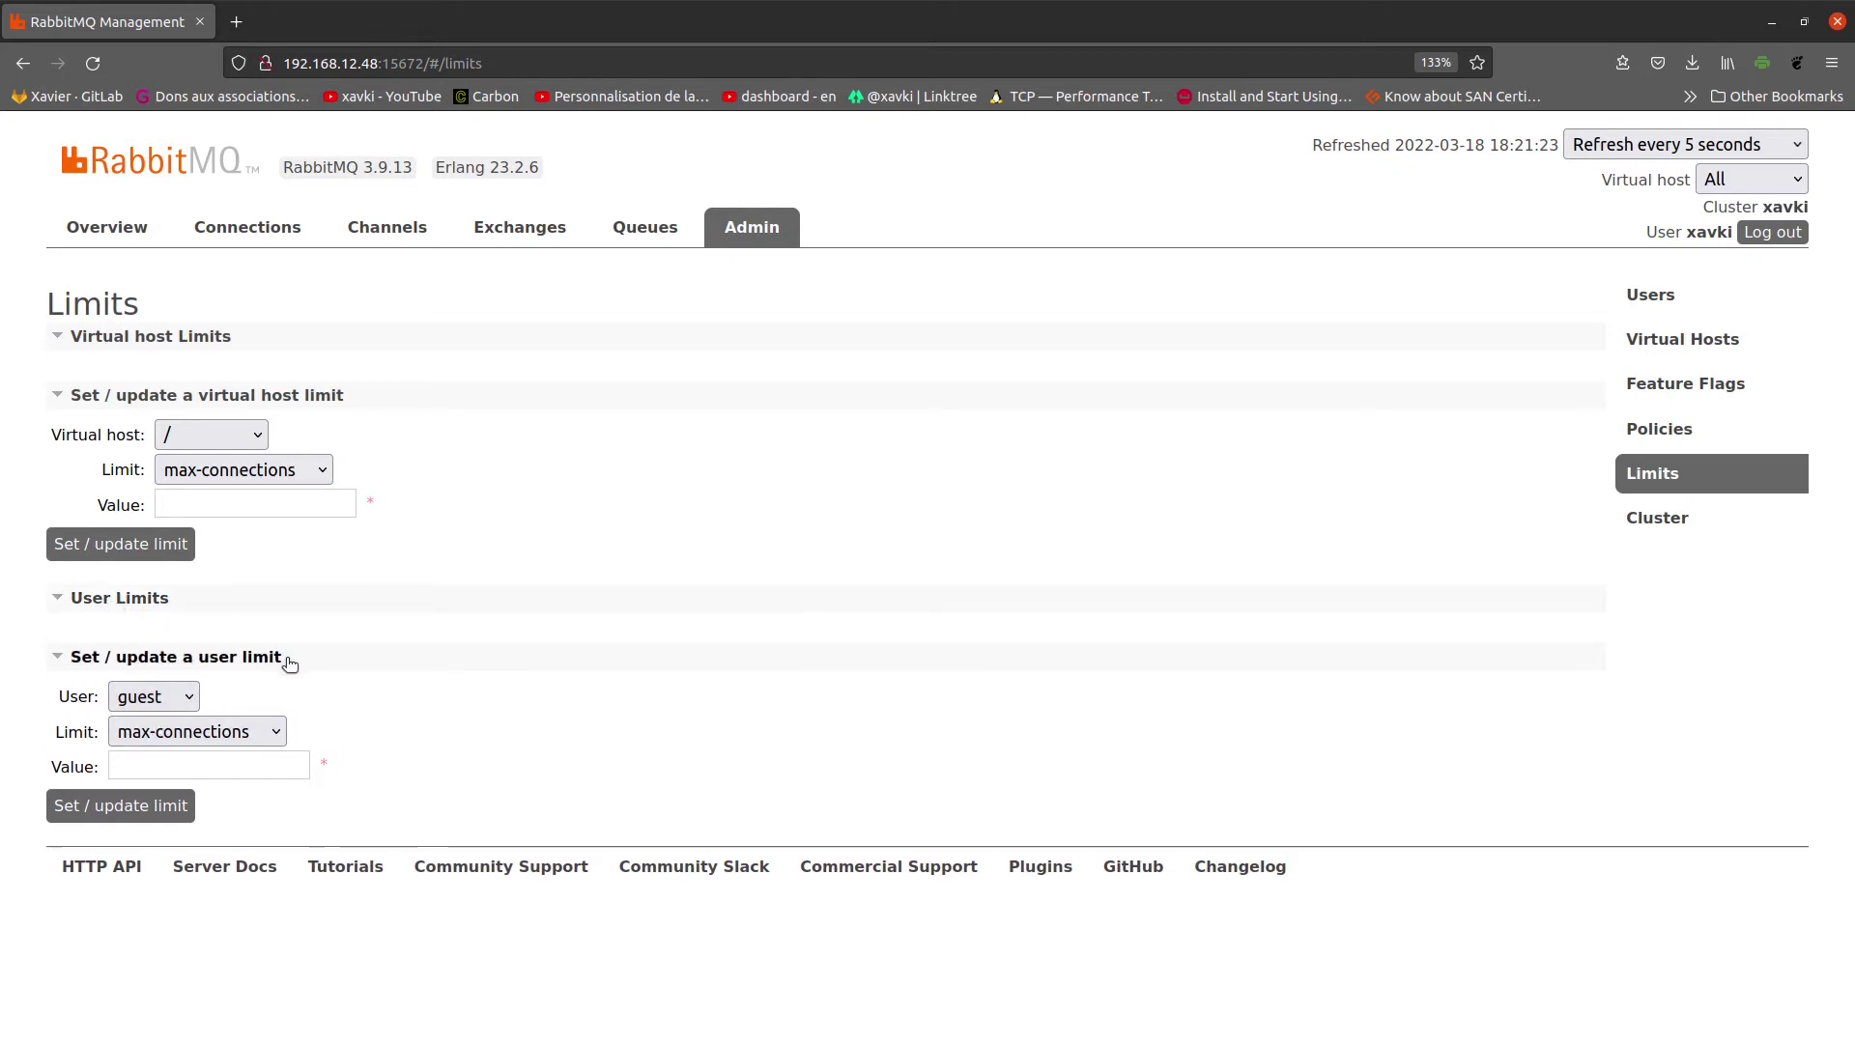
click(184, 697)
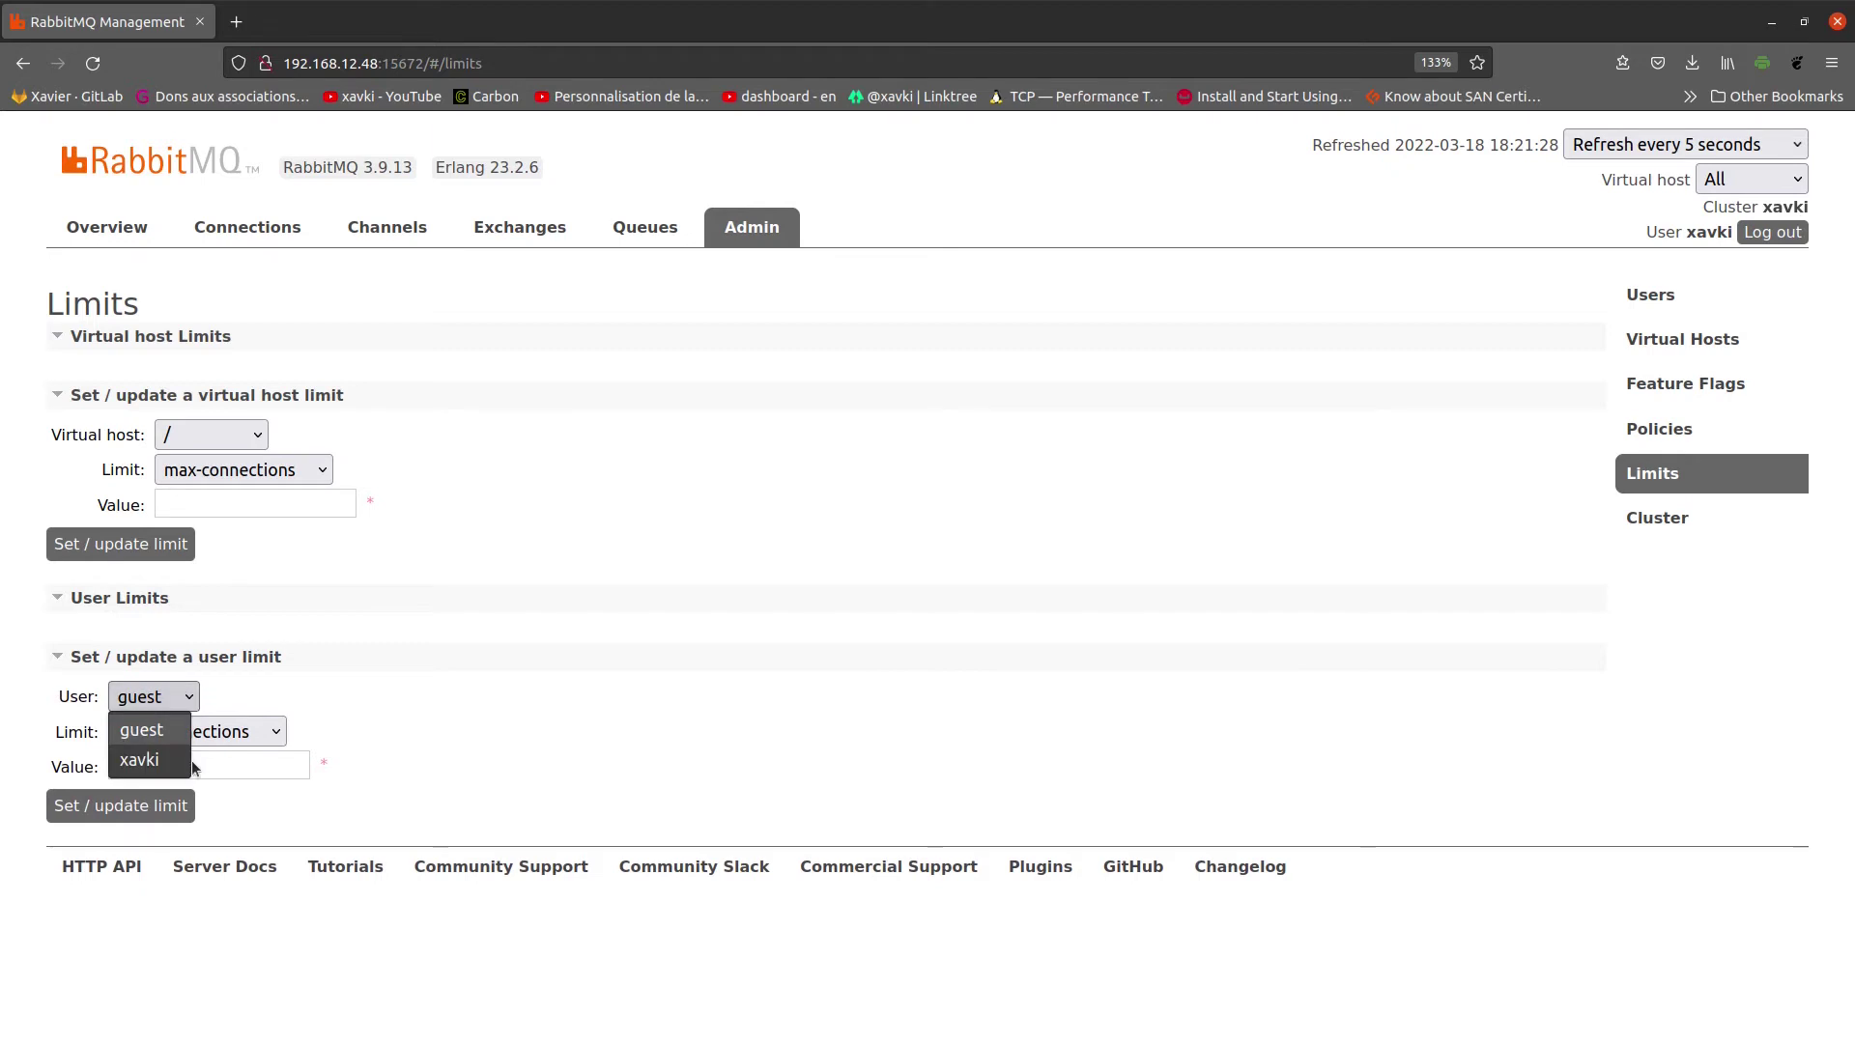
click(355, 680)
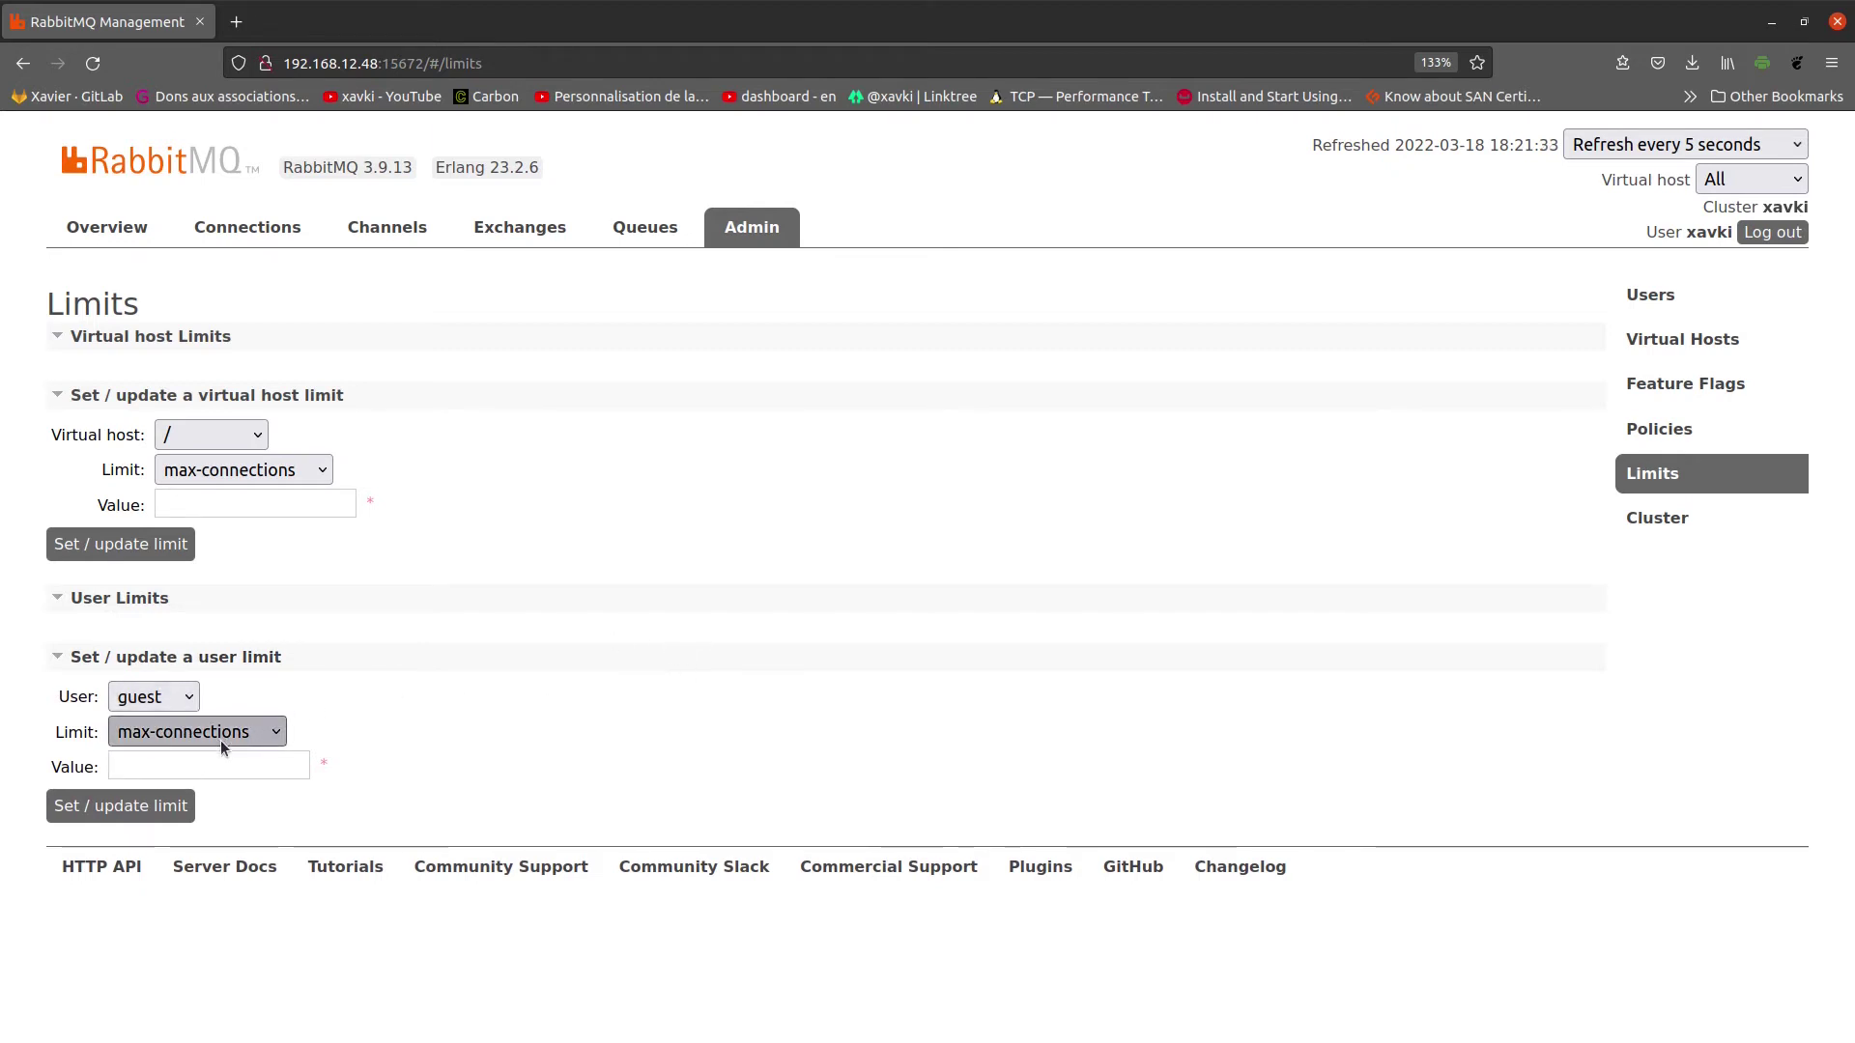
click(221, 740)
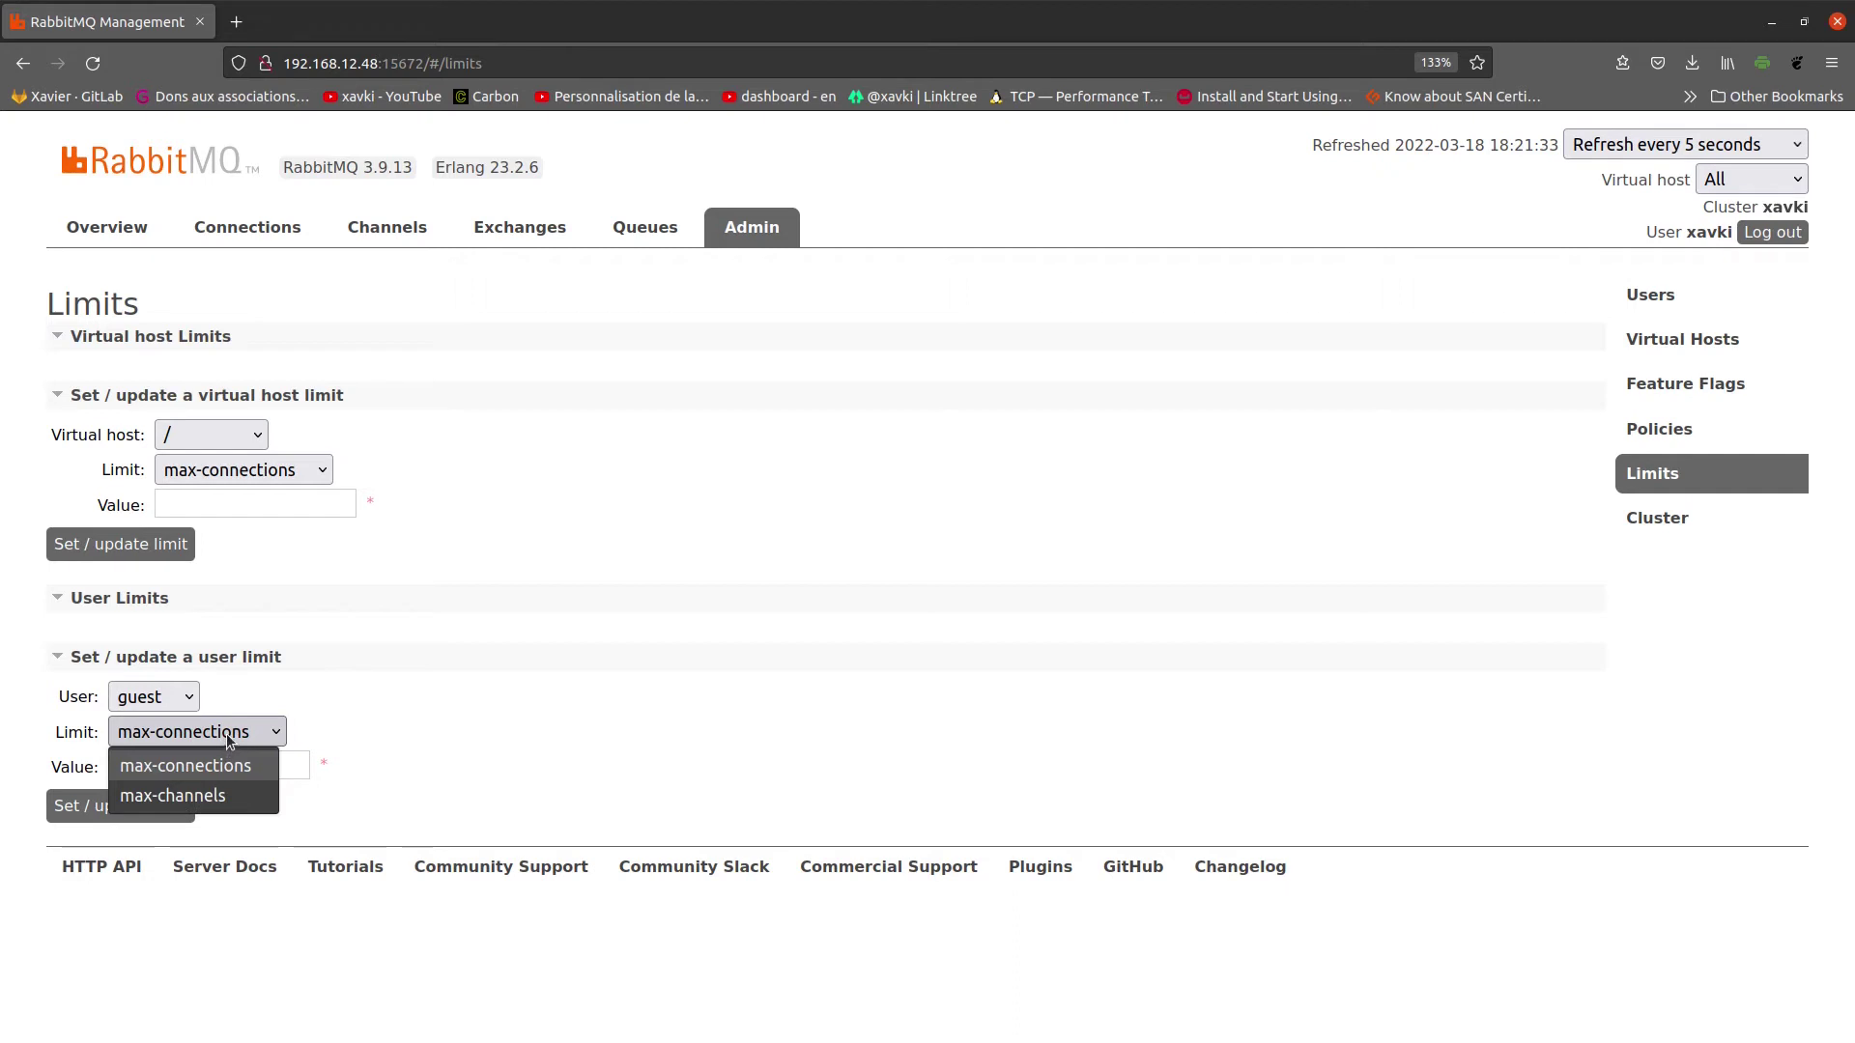
click(431, 695)
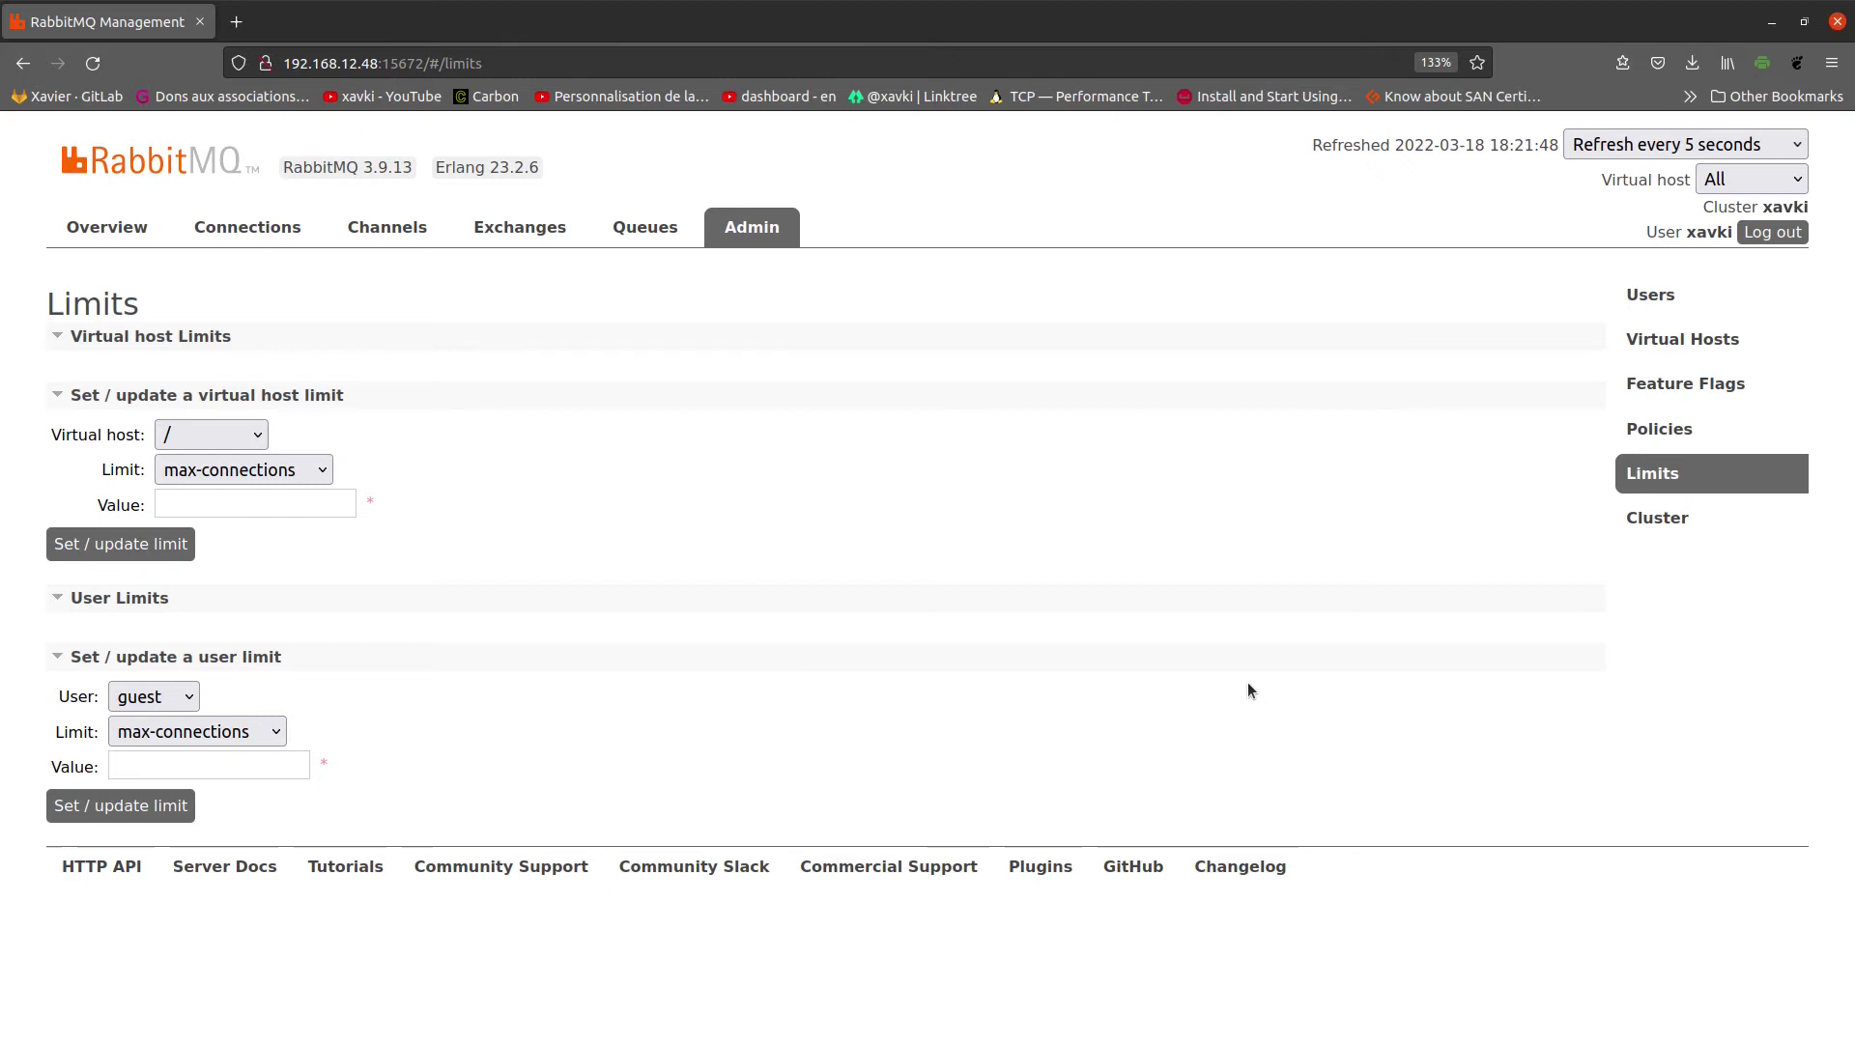
click(1657, 518)
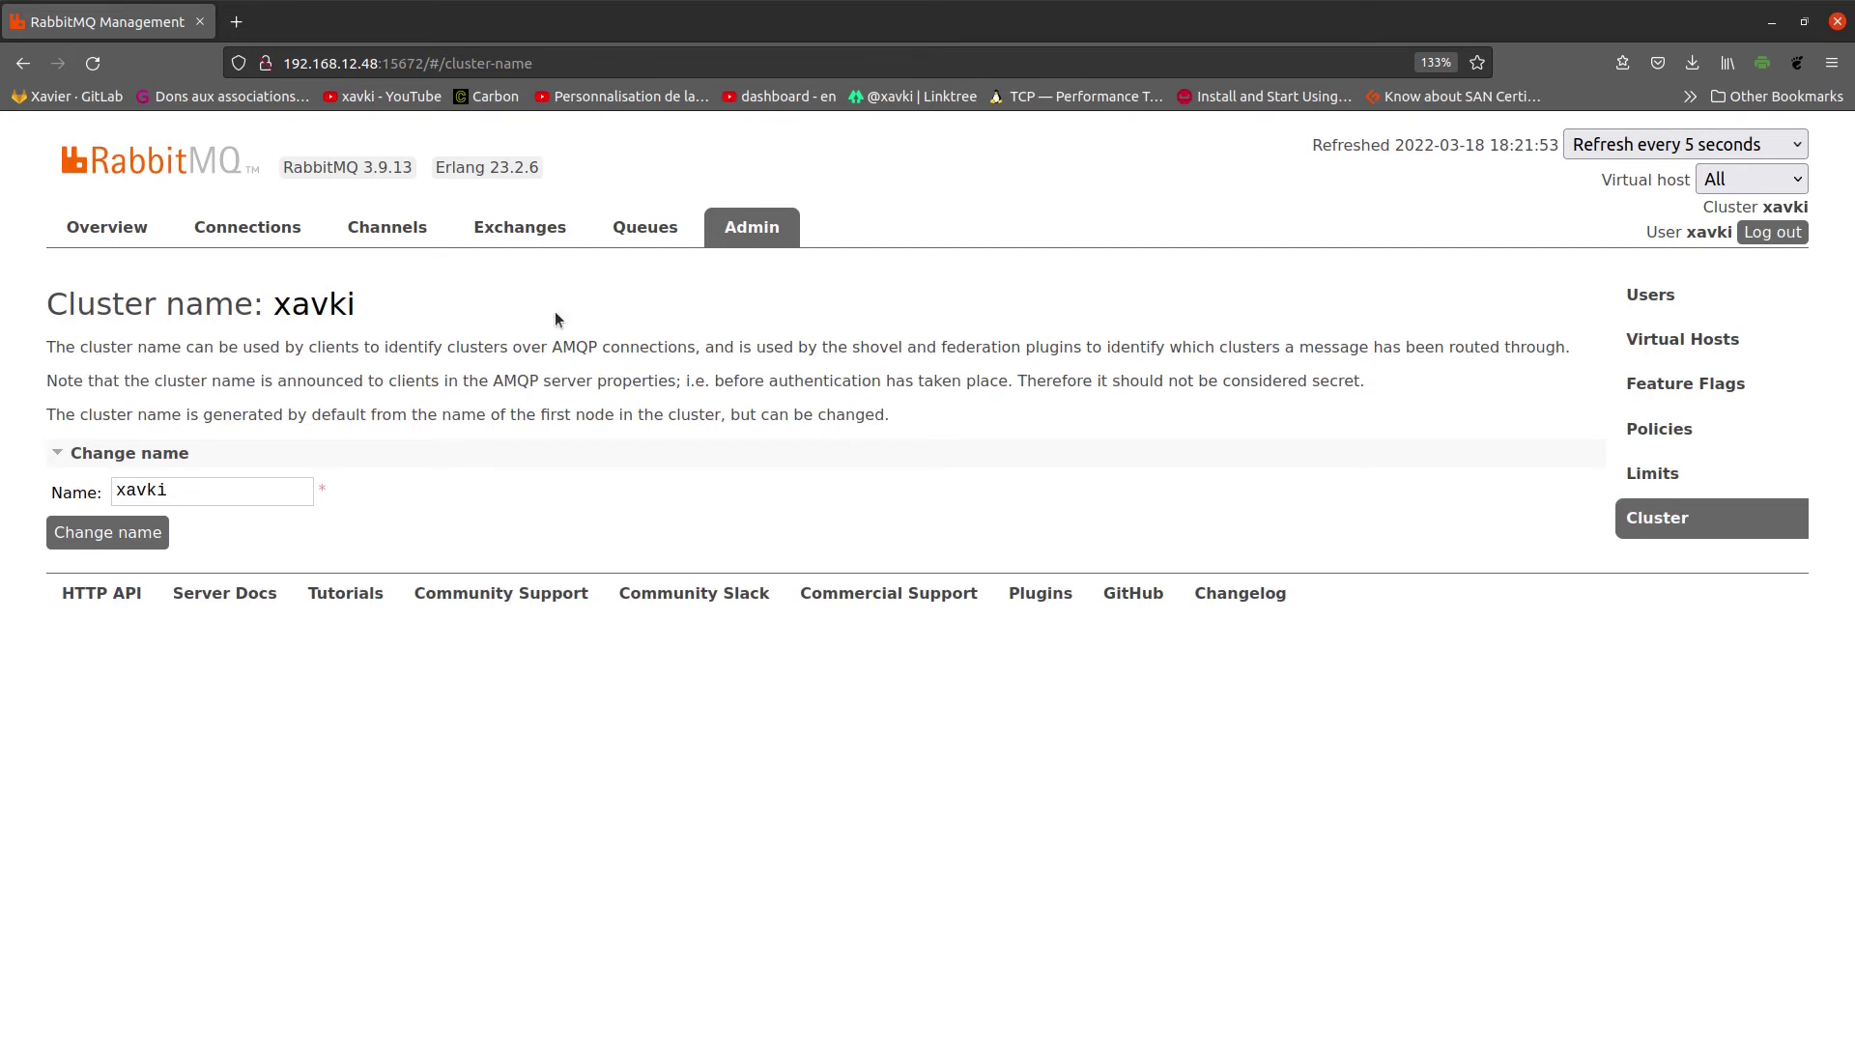
Step: Return to Overview with All virtual hosts shown and highlight the Message rates and Publish rate
click(150, 228)
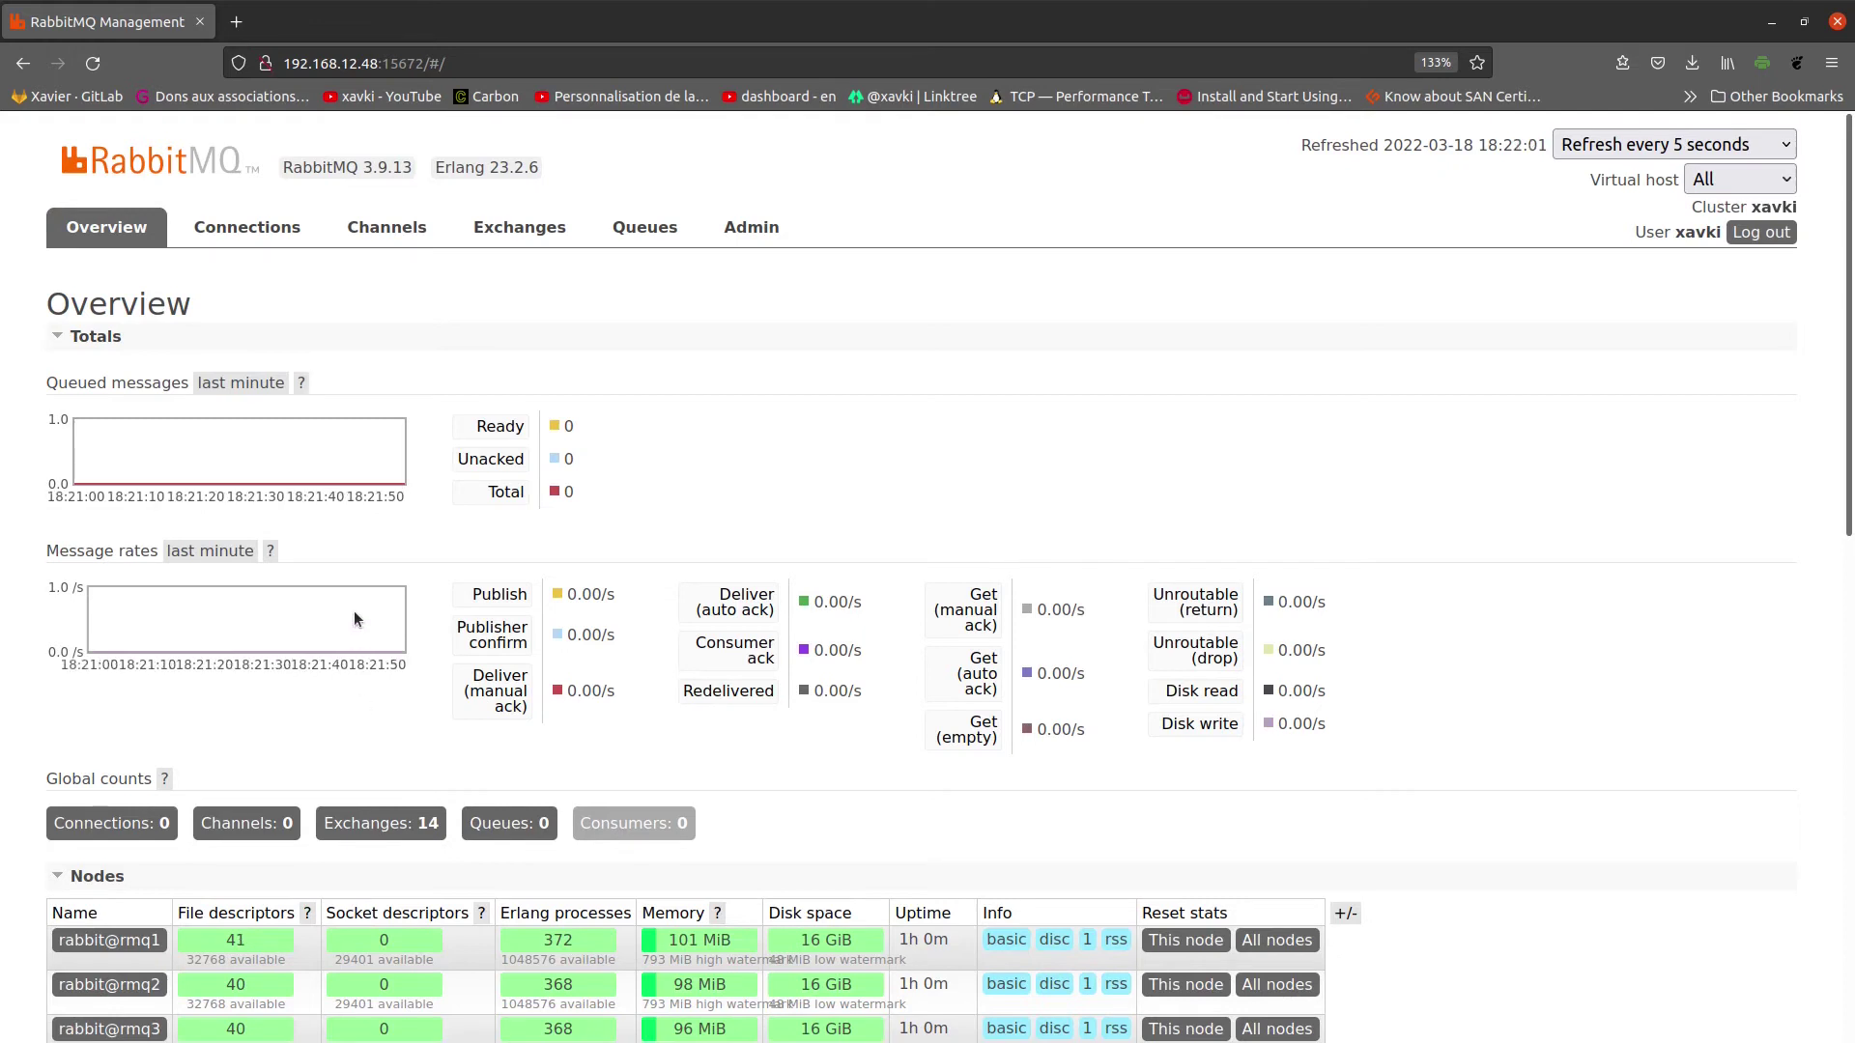
click(1755, 178)
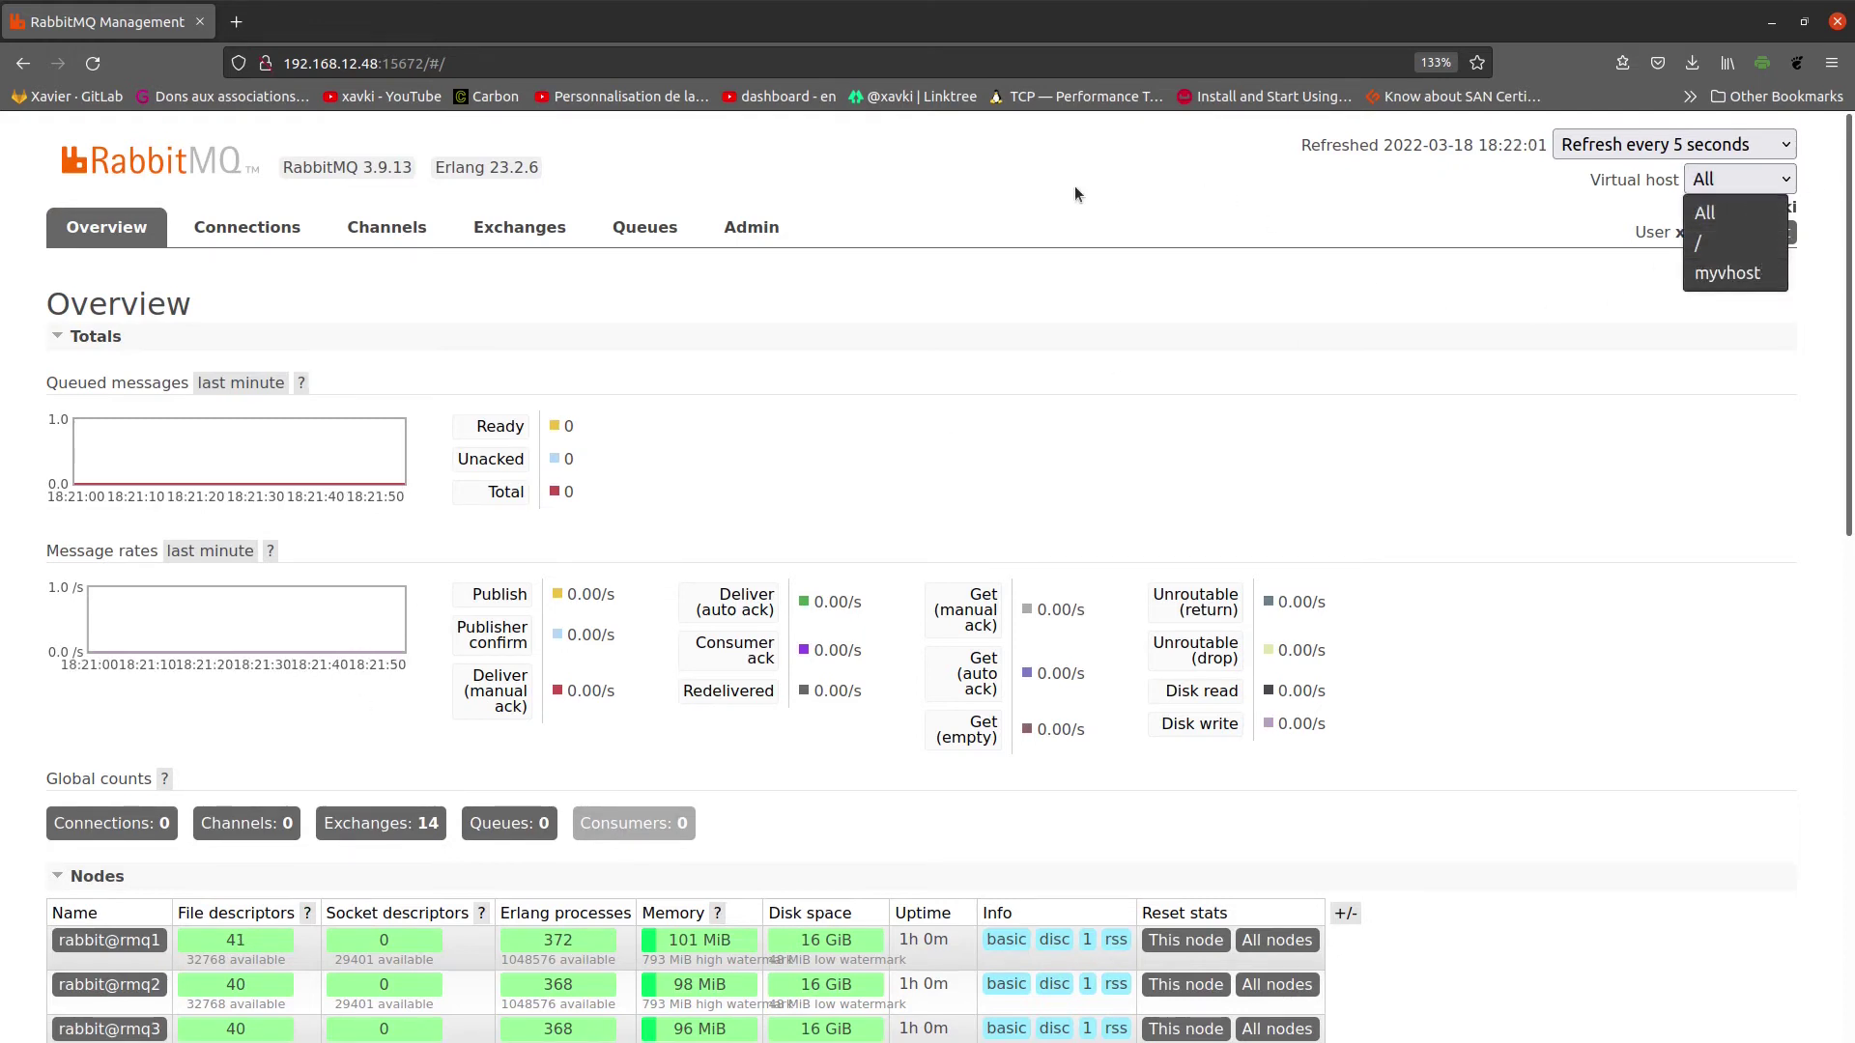
click(844, 459)
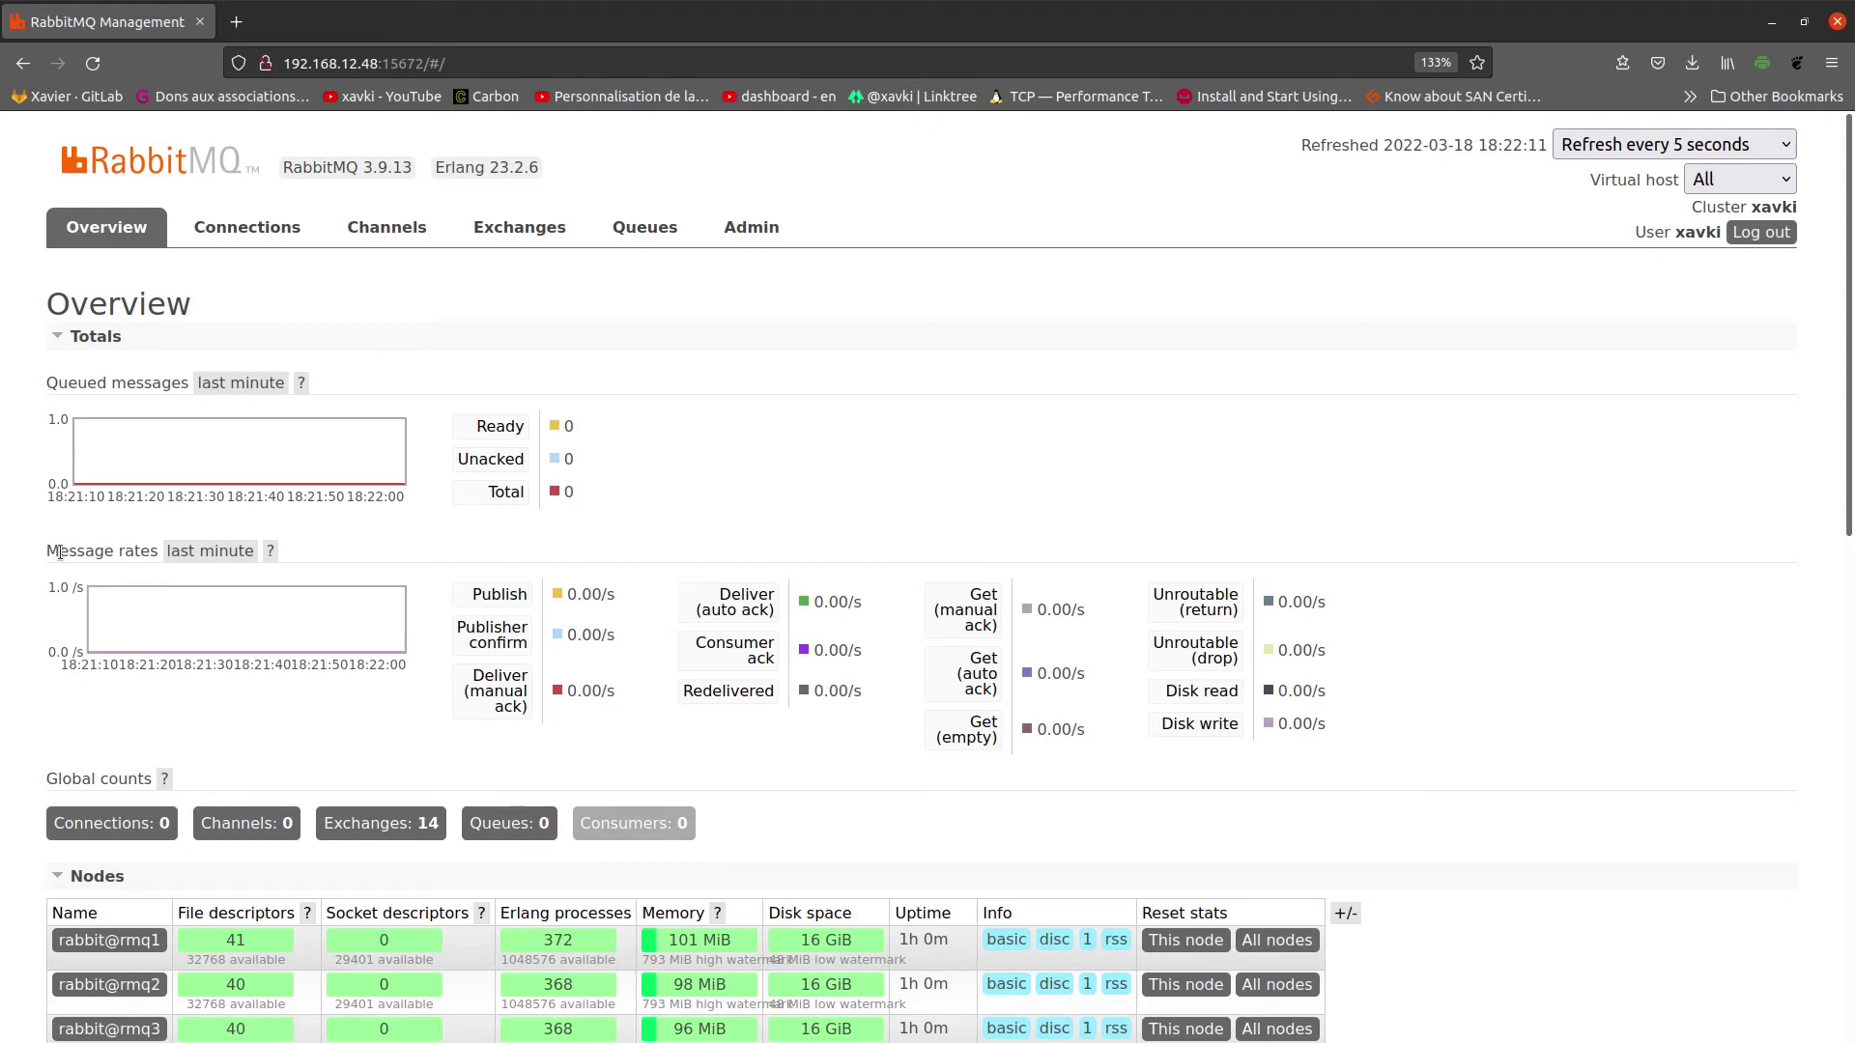
drag(46, 551, 160, 551)
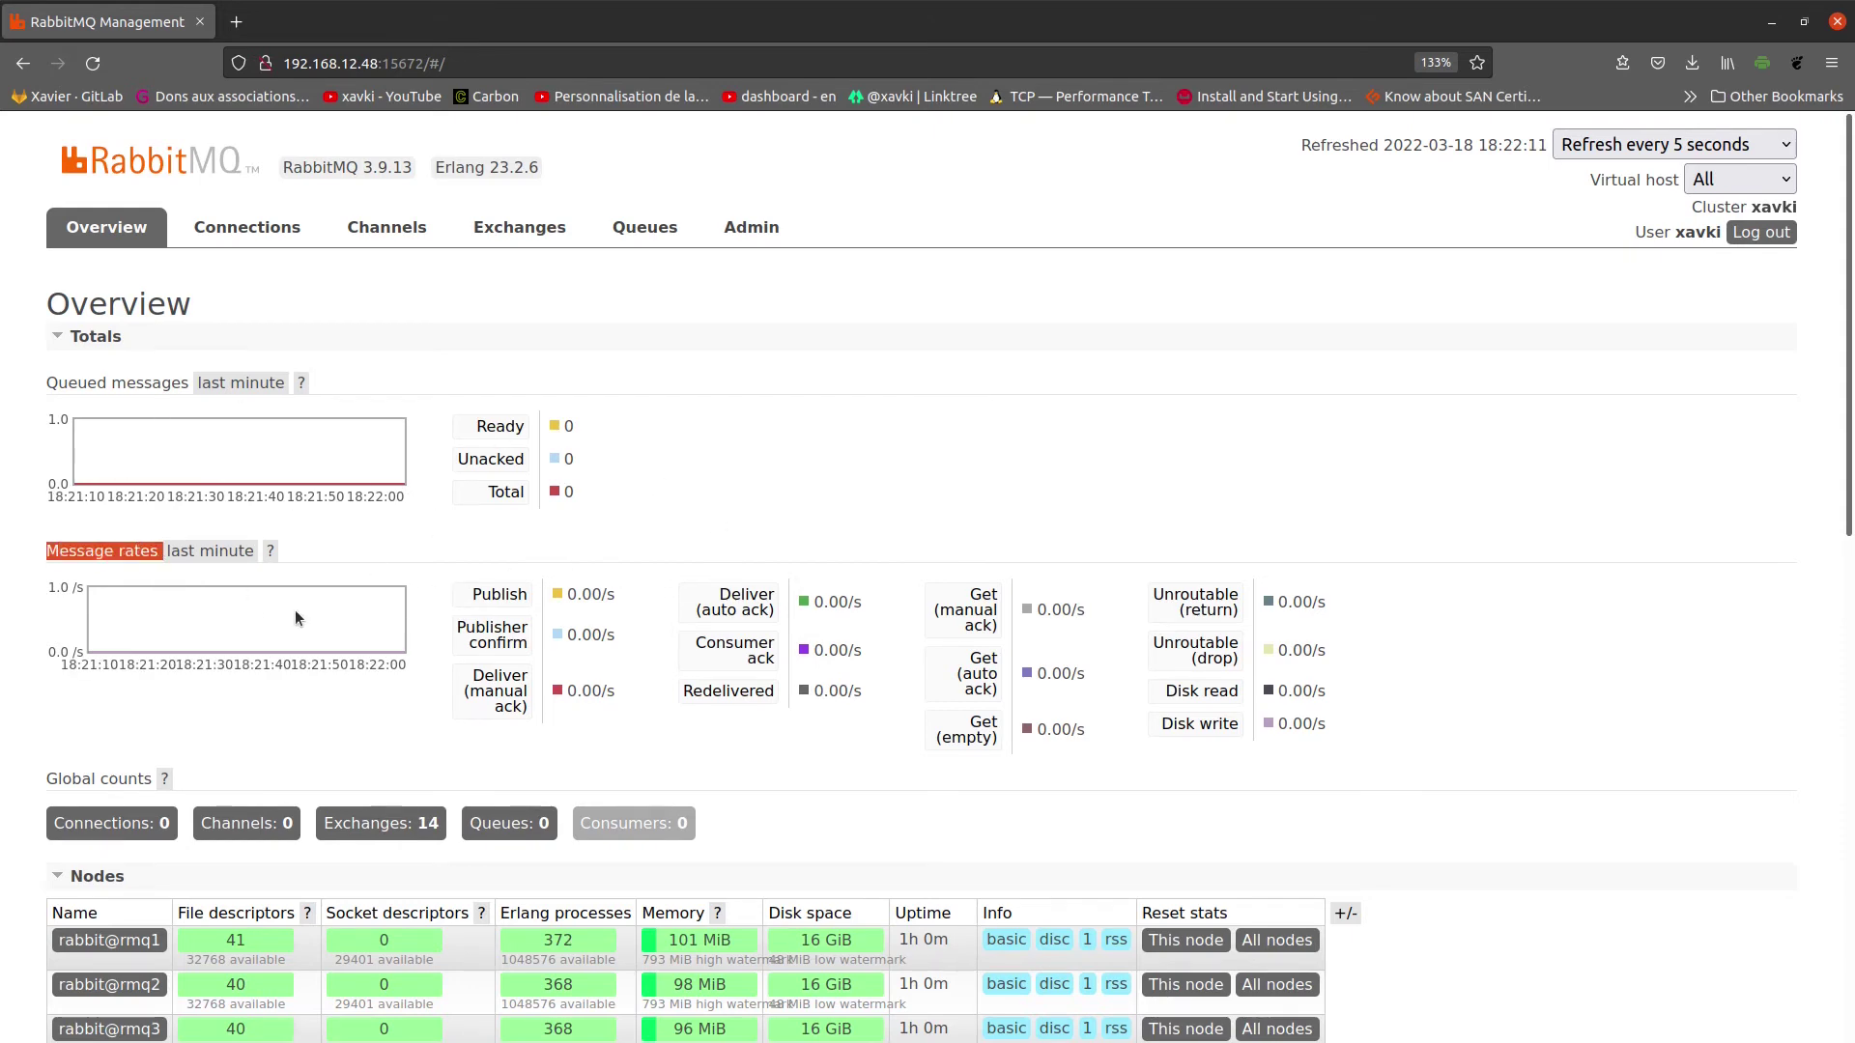
drag(615, 594, 566, 594)
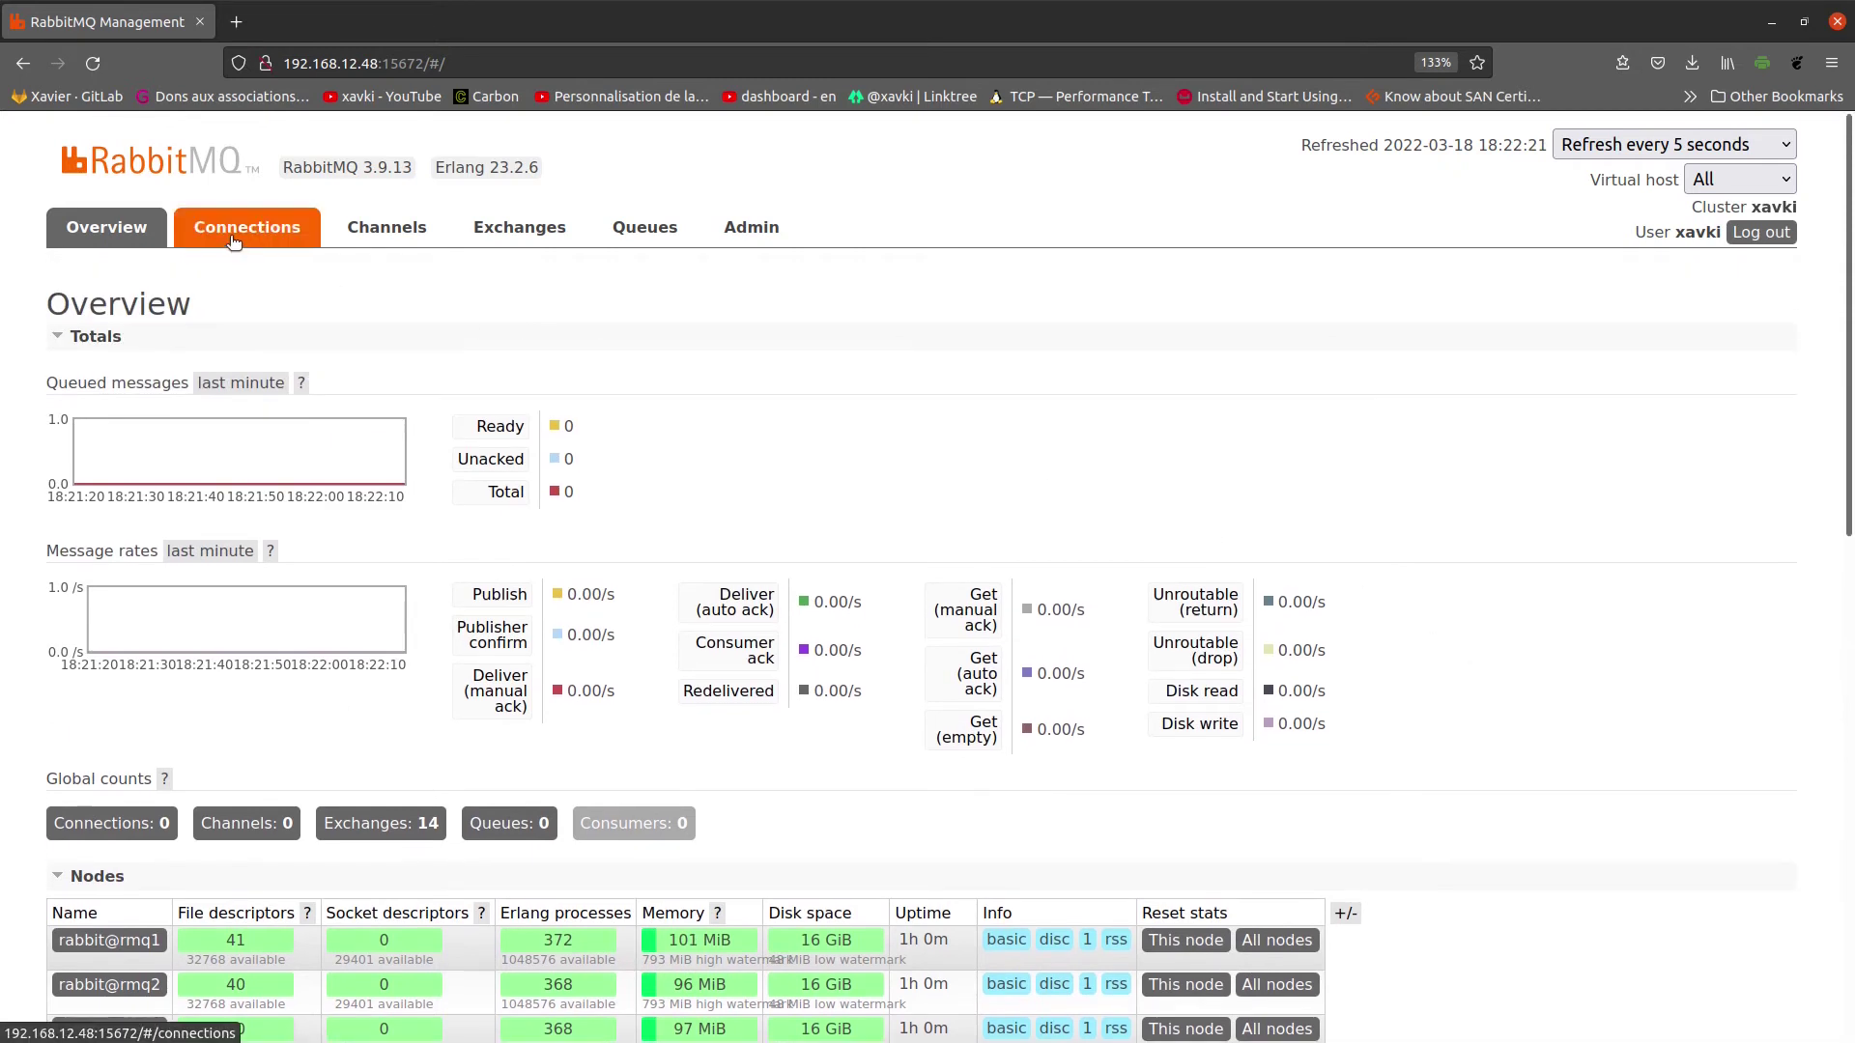
Step: Step through the Connections and Channels lists to the Exchanges list
click(231, 244)
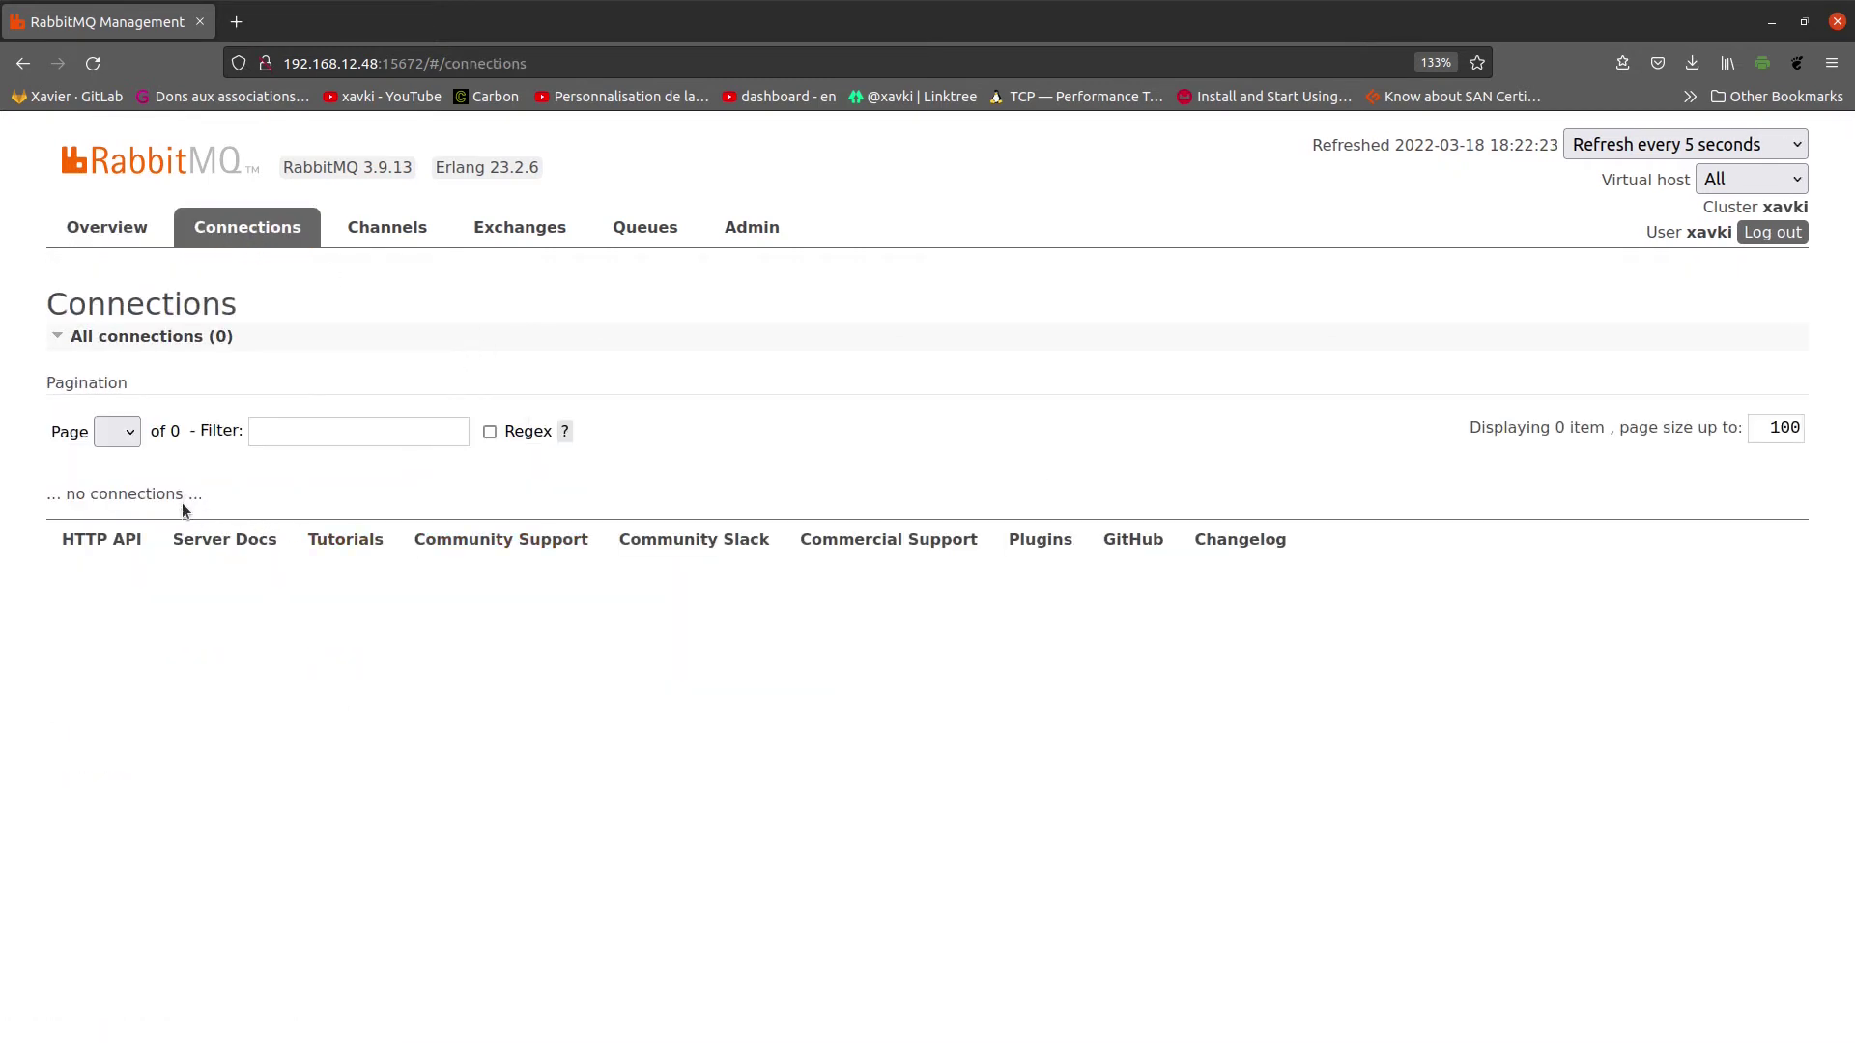
click(378, 240)
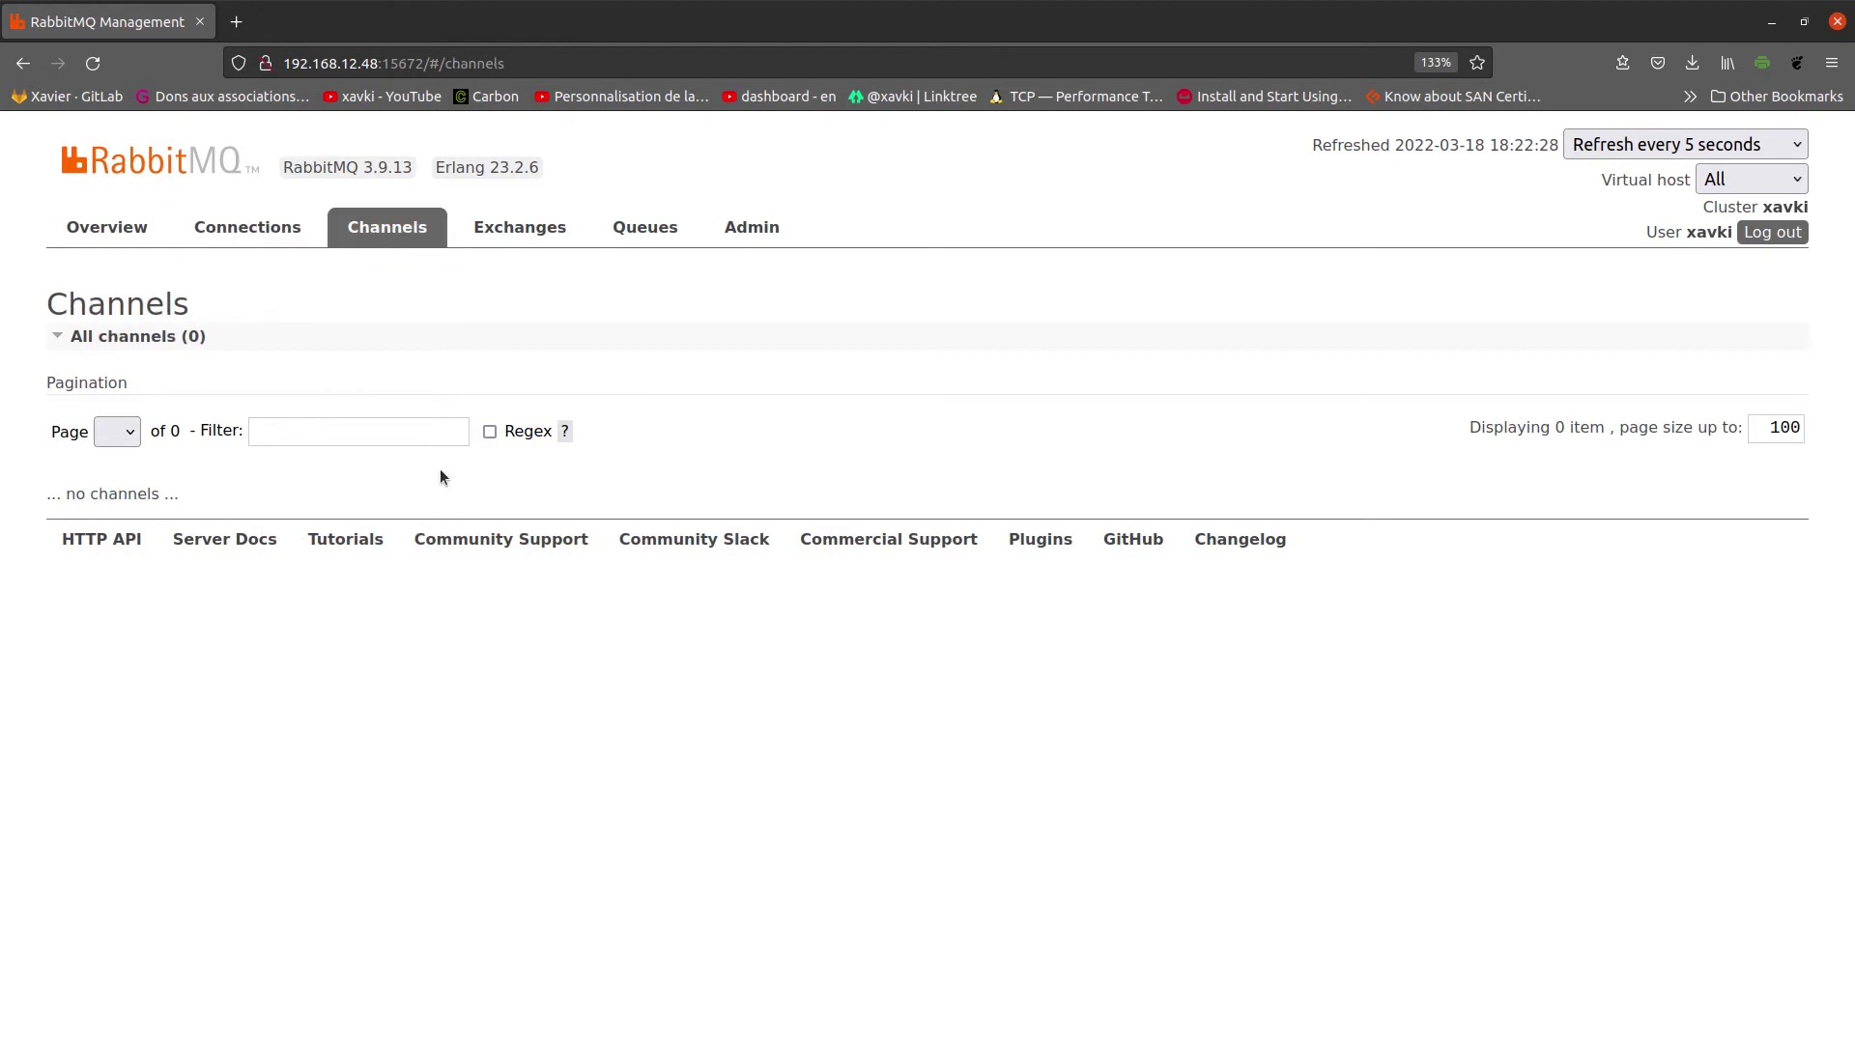
click(527, 228)
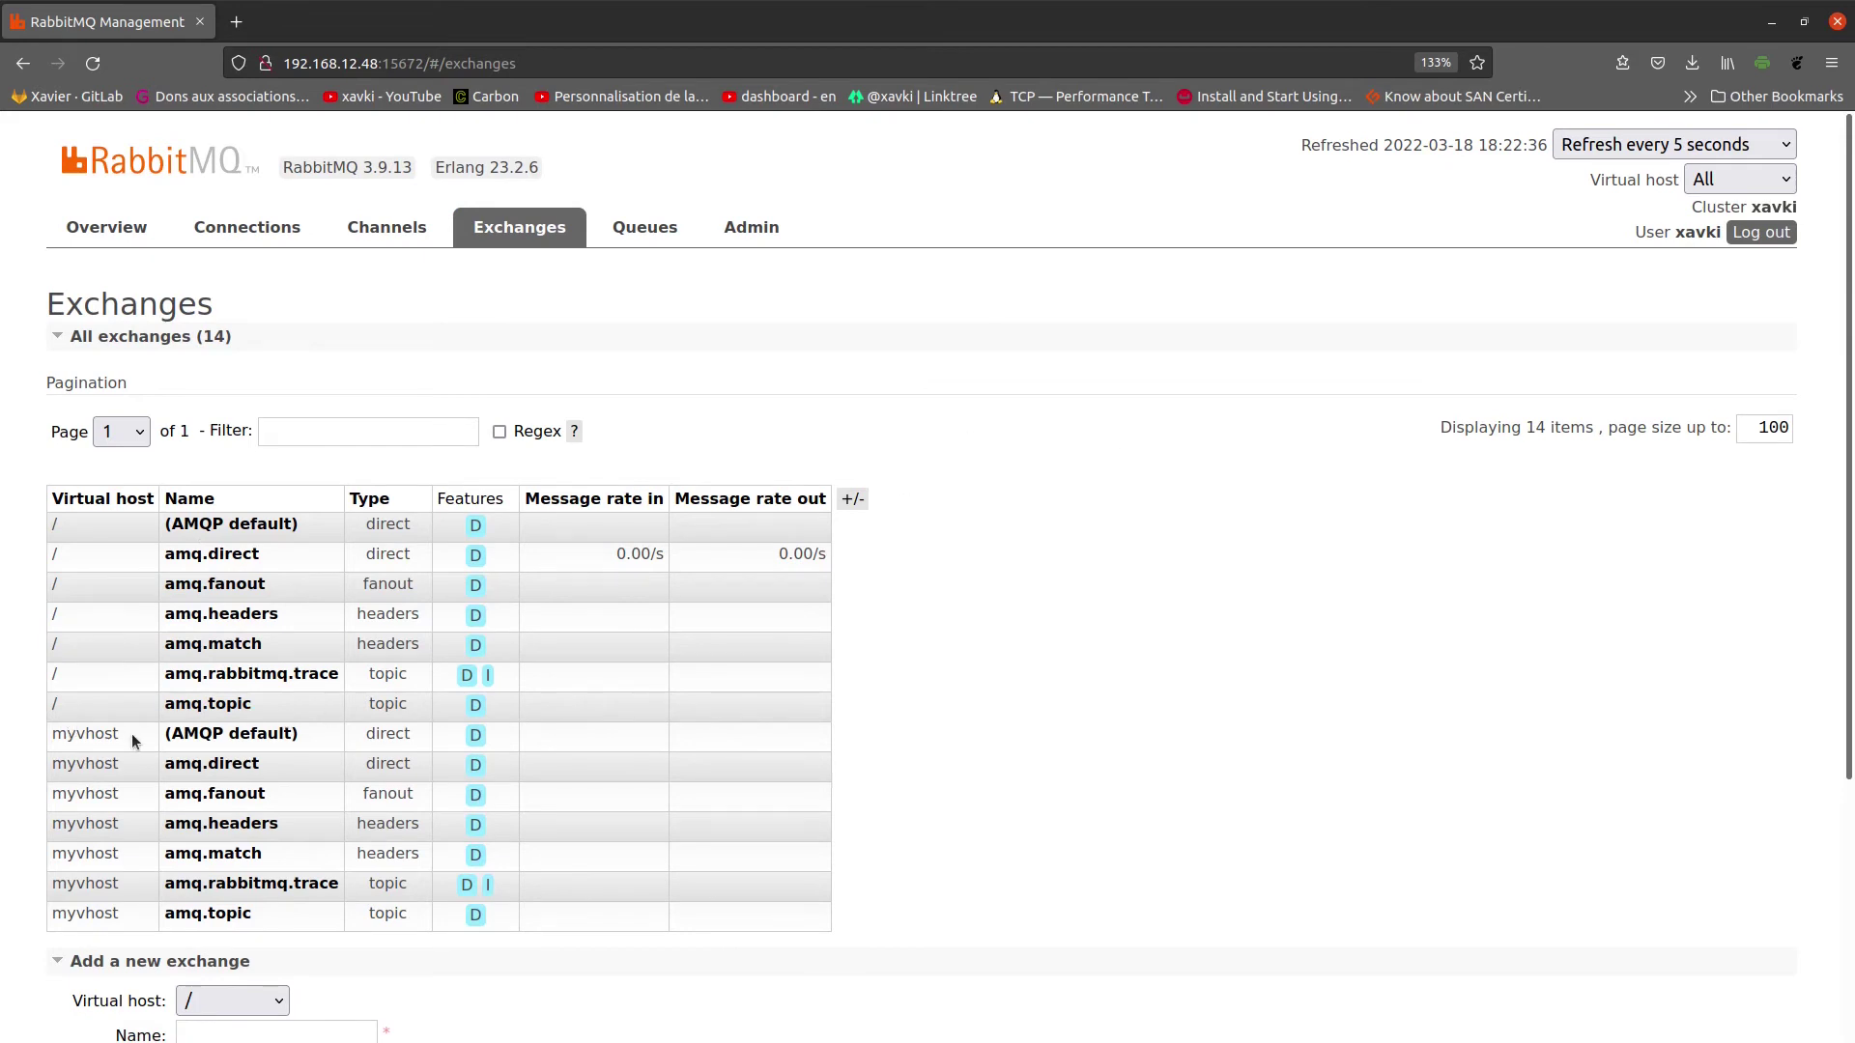
Step: Highlight myvhost in the exchanges table and check Add a new exchange's virtual hosts, keeping /
drag(135, 741, 51, 739)
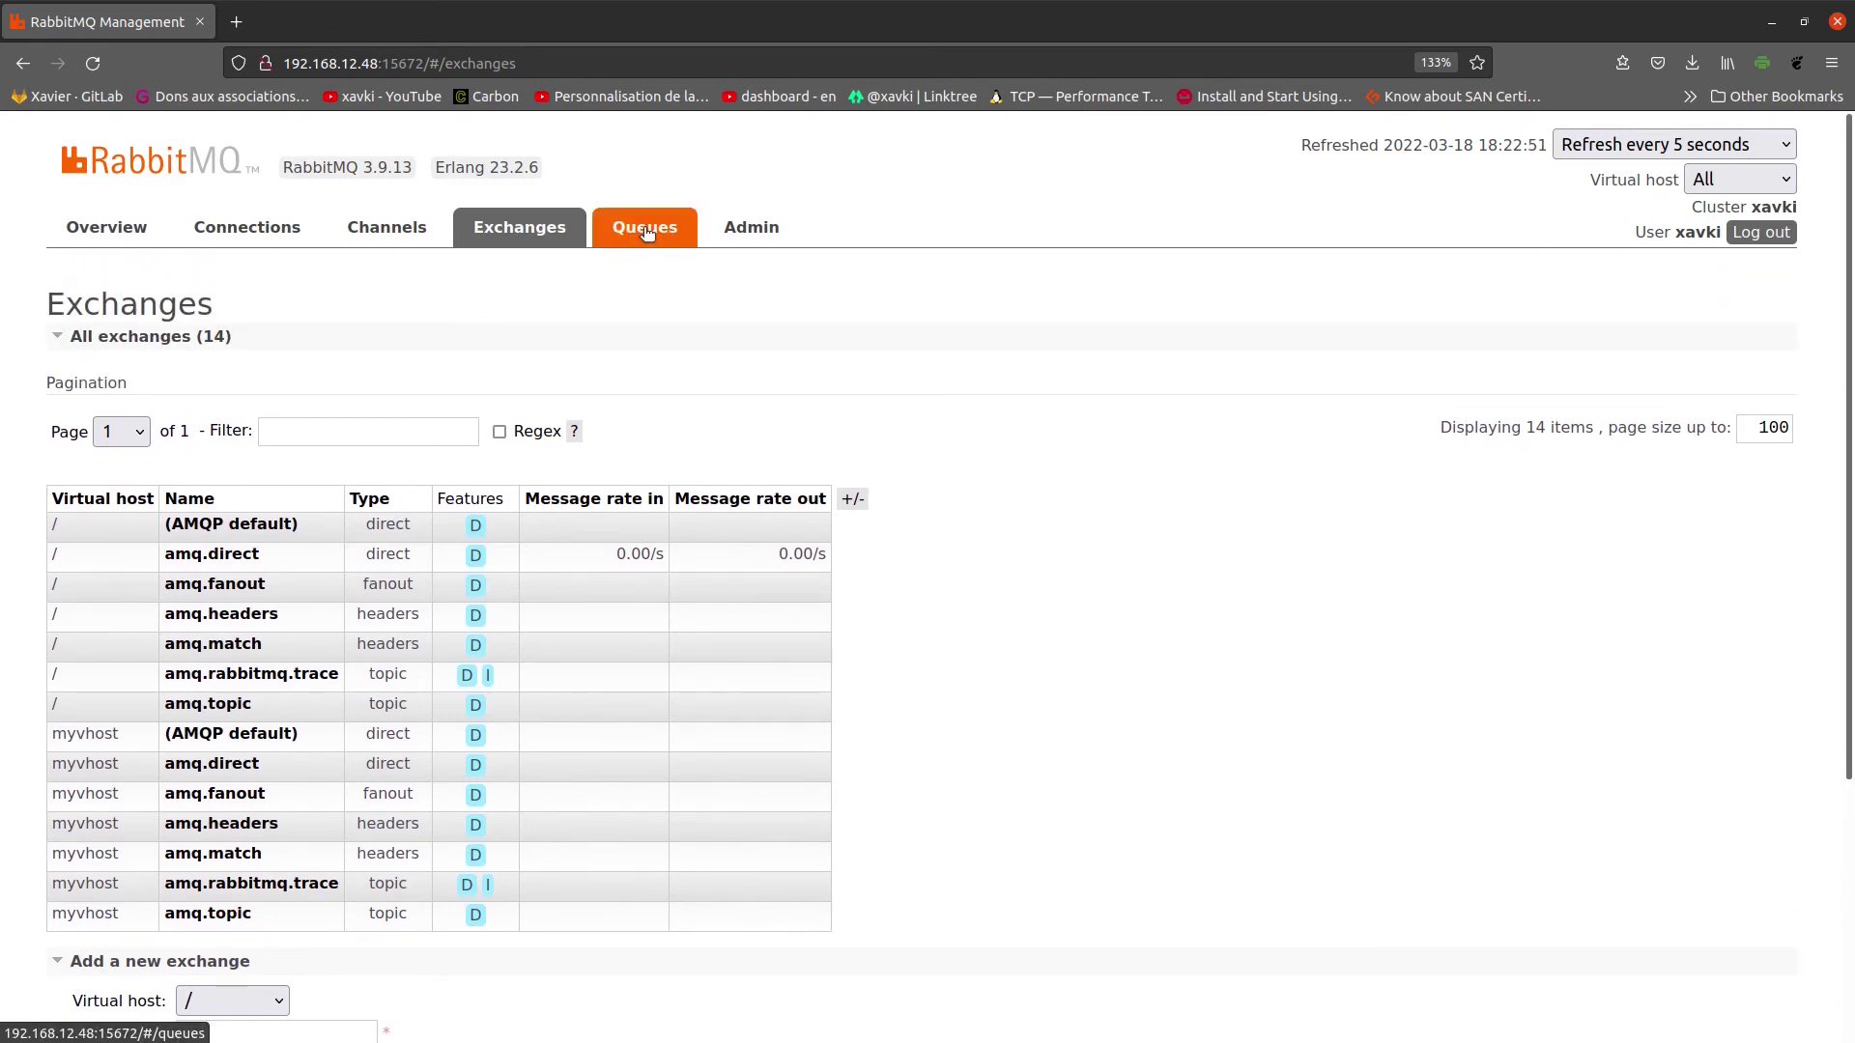
scroll(1086, 651, down, 3)
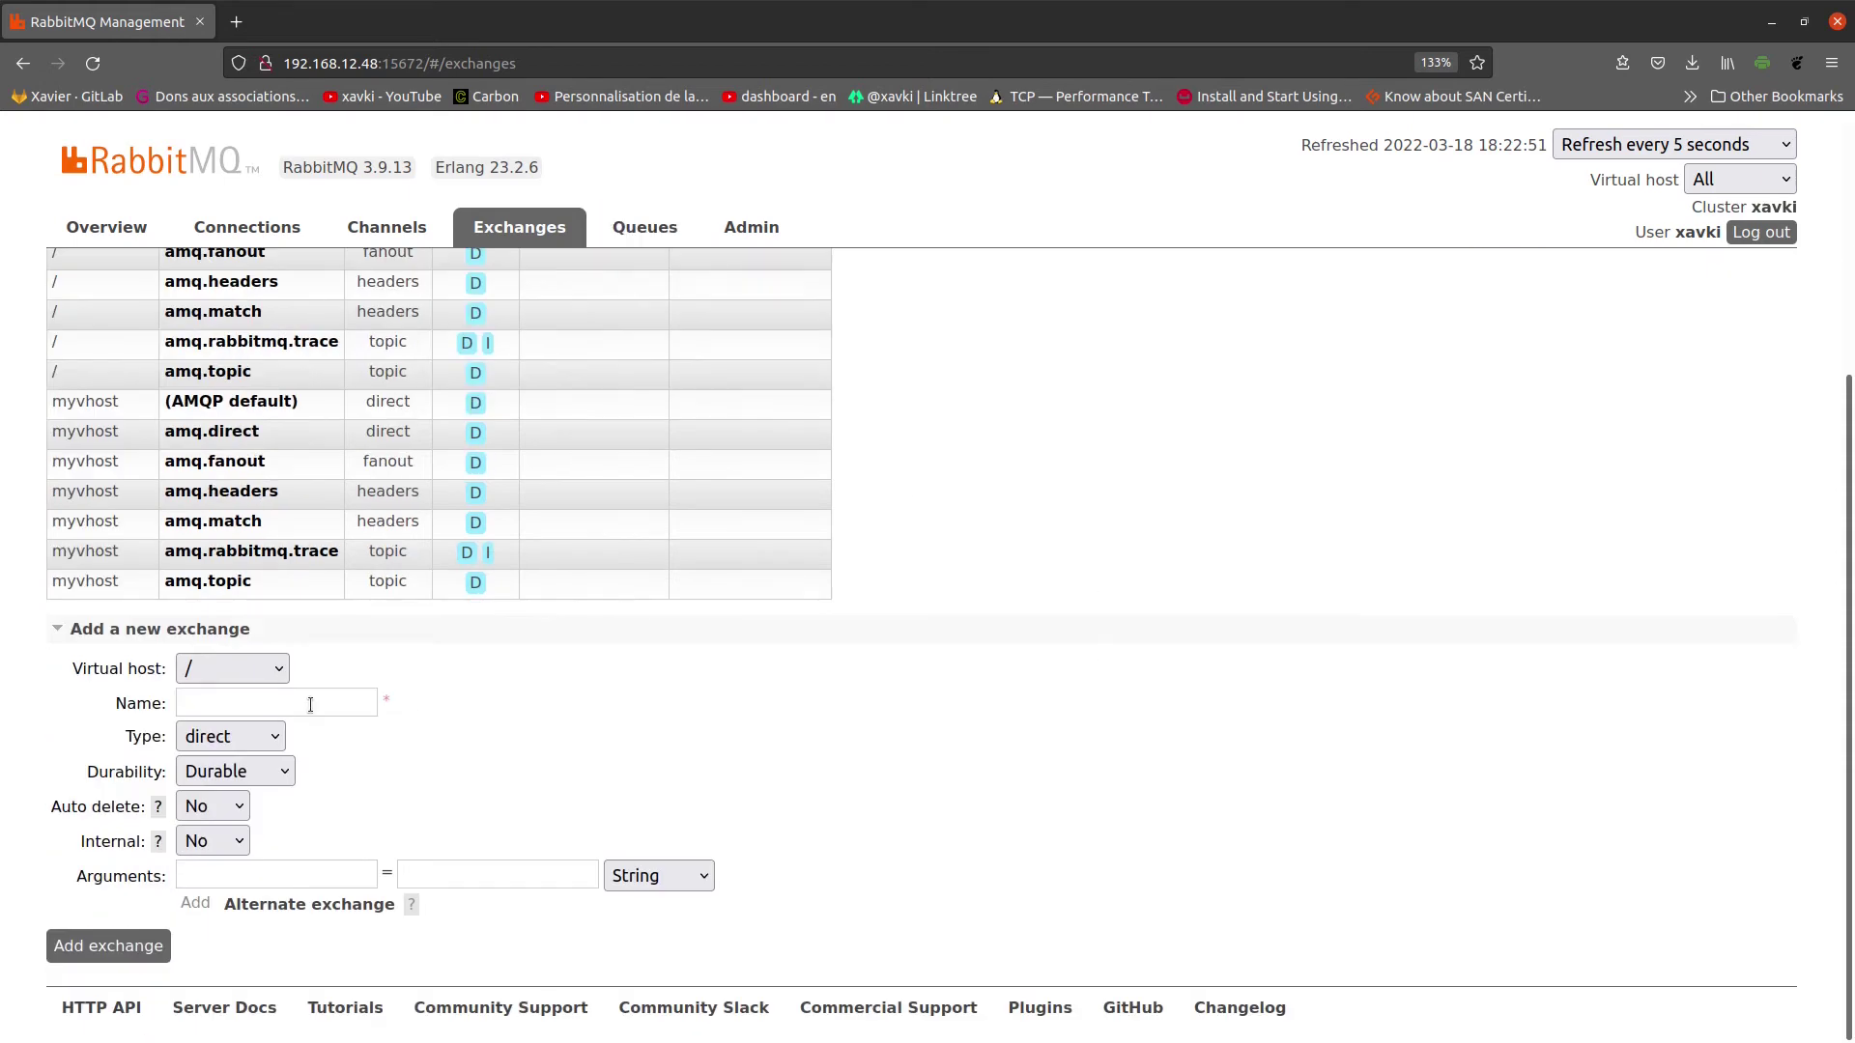
click(224, 670)
click(228, 668)
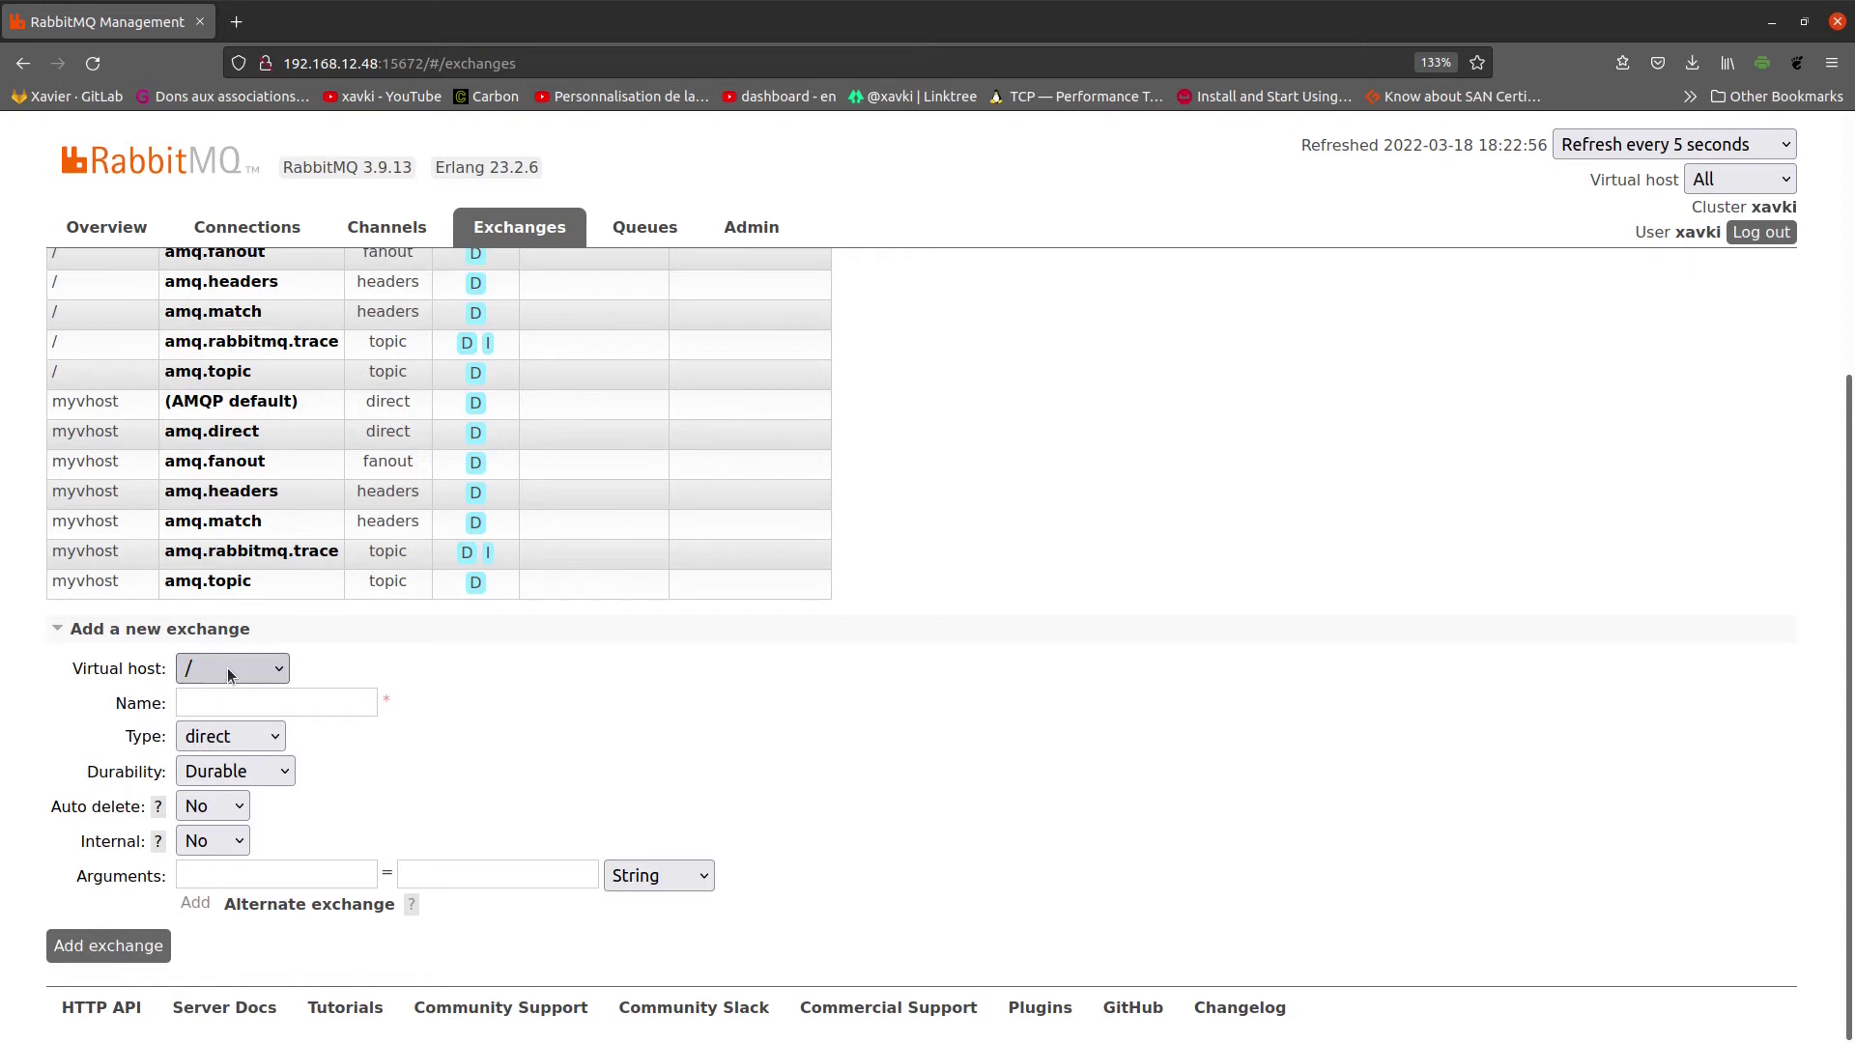
click(228, 669)
click(476, 648)
Step: Review the new exchange's Type and Durability options, leaving direct and Durable, then go to Queues
click(264, 704)
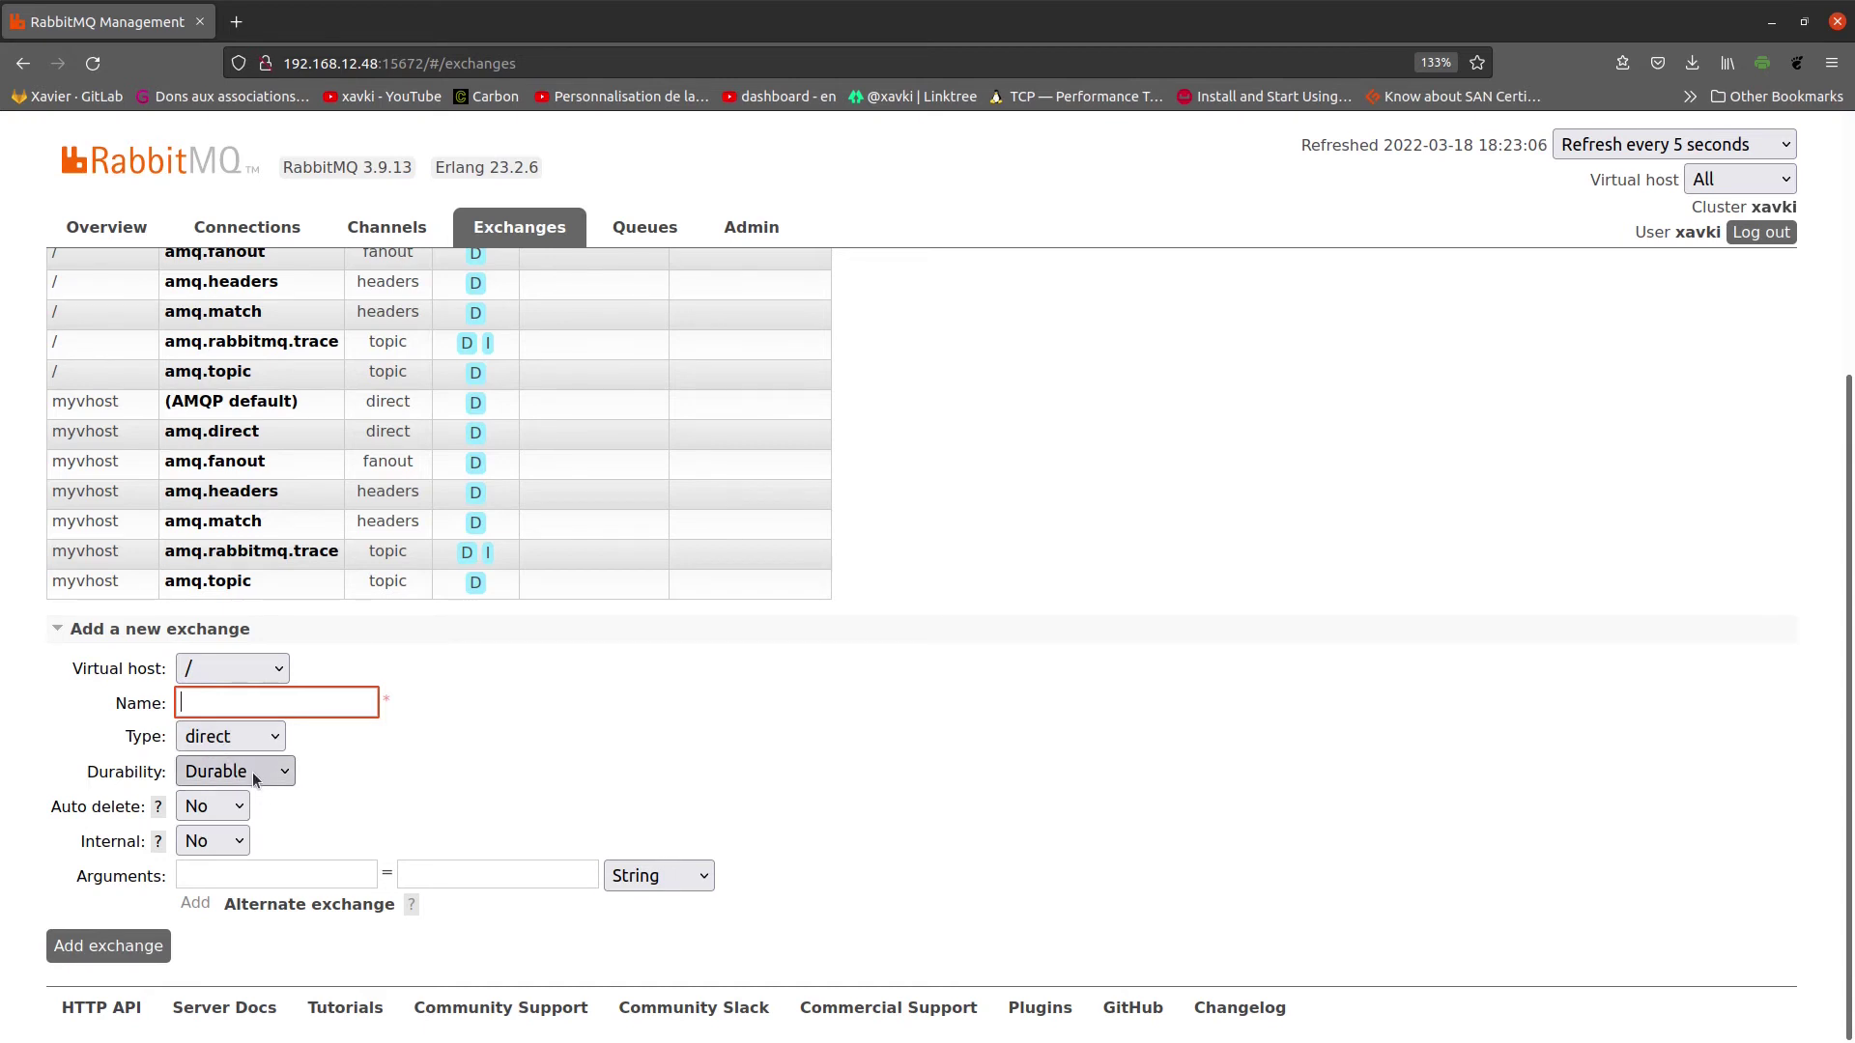
click(230, 737)
click(232, 741)
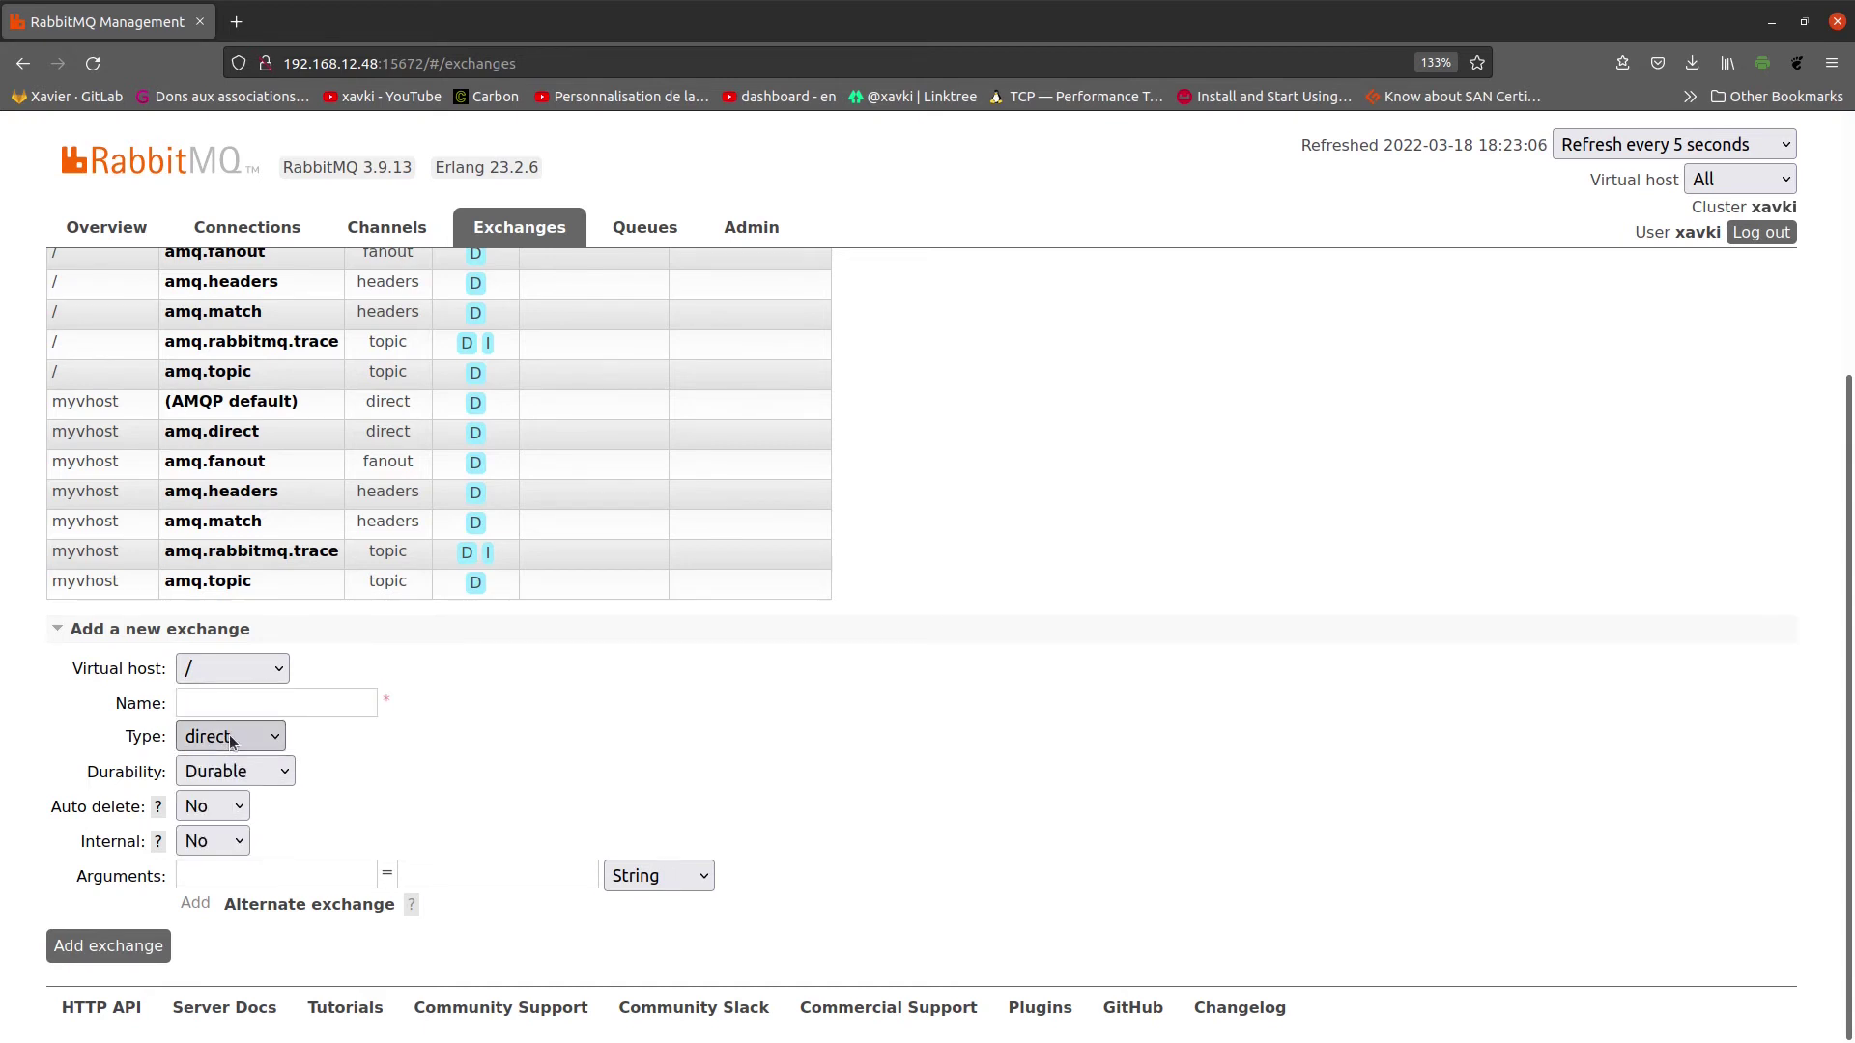
click(247, 778)
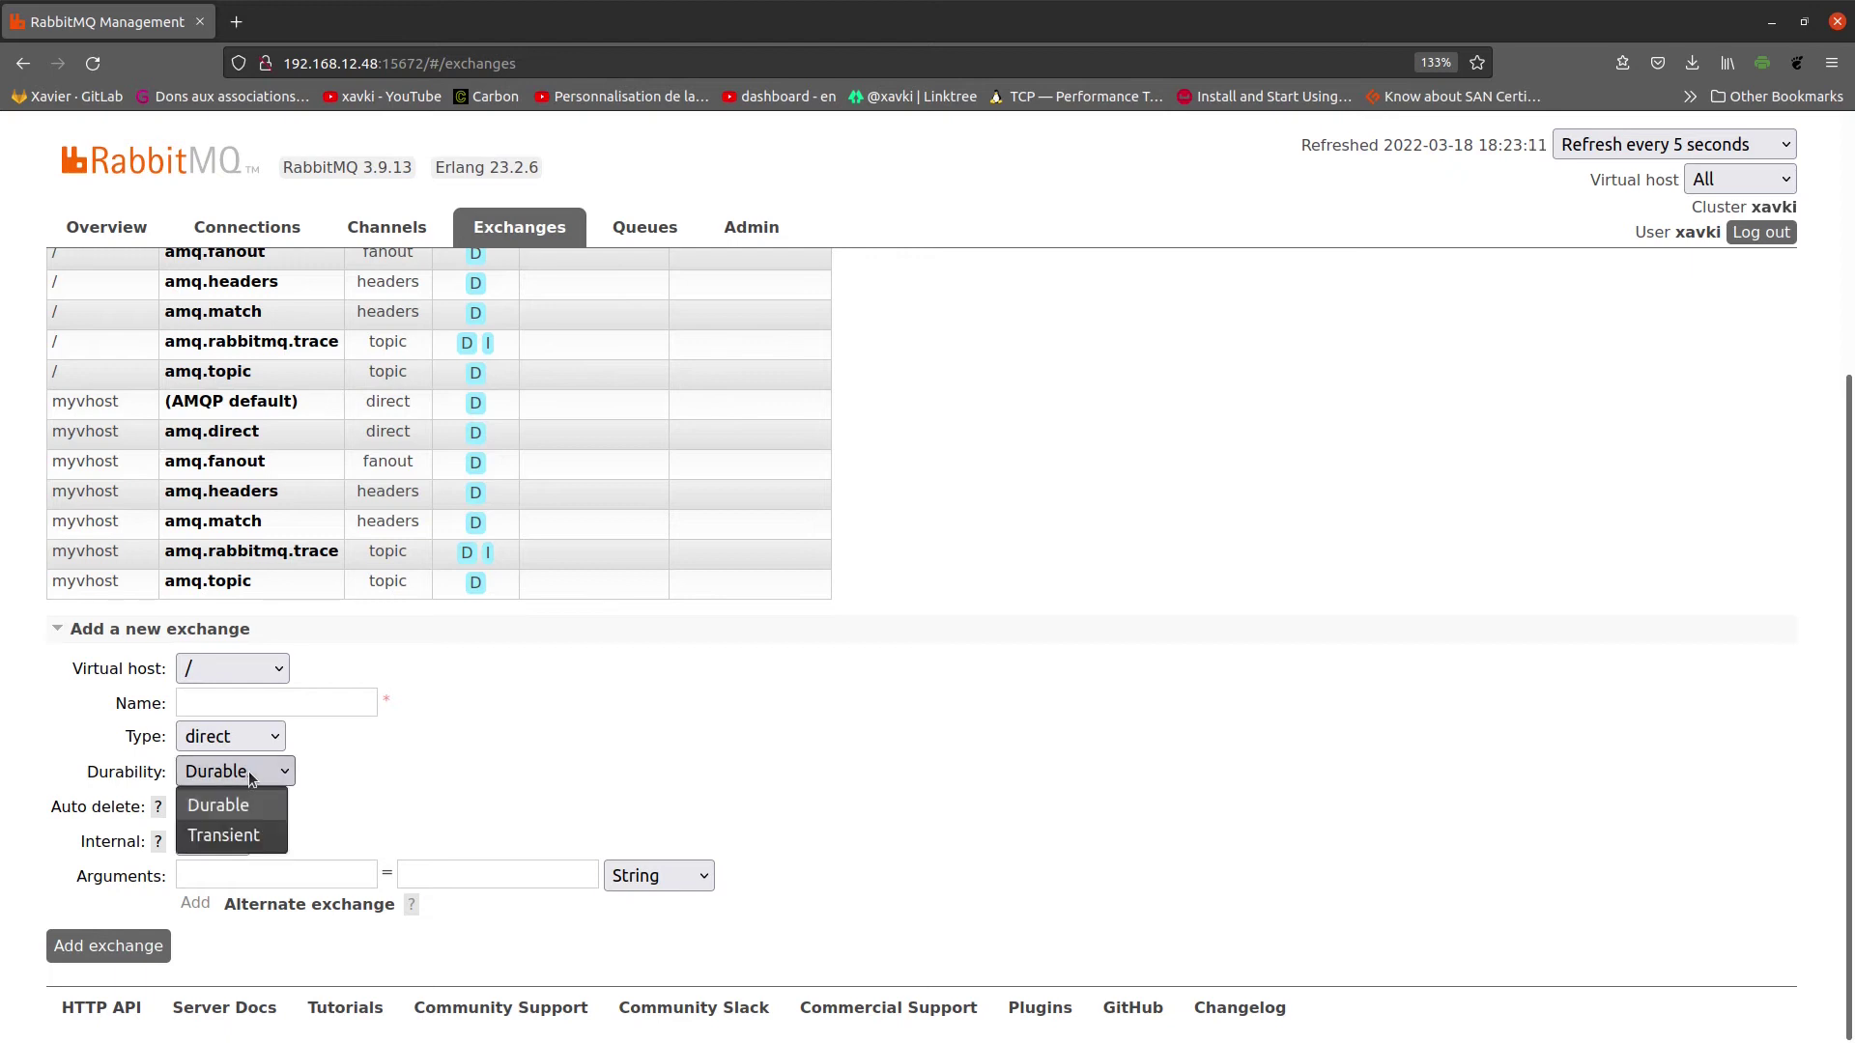
click(250, 779)
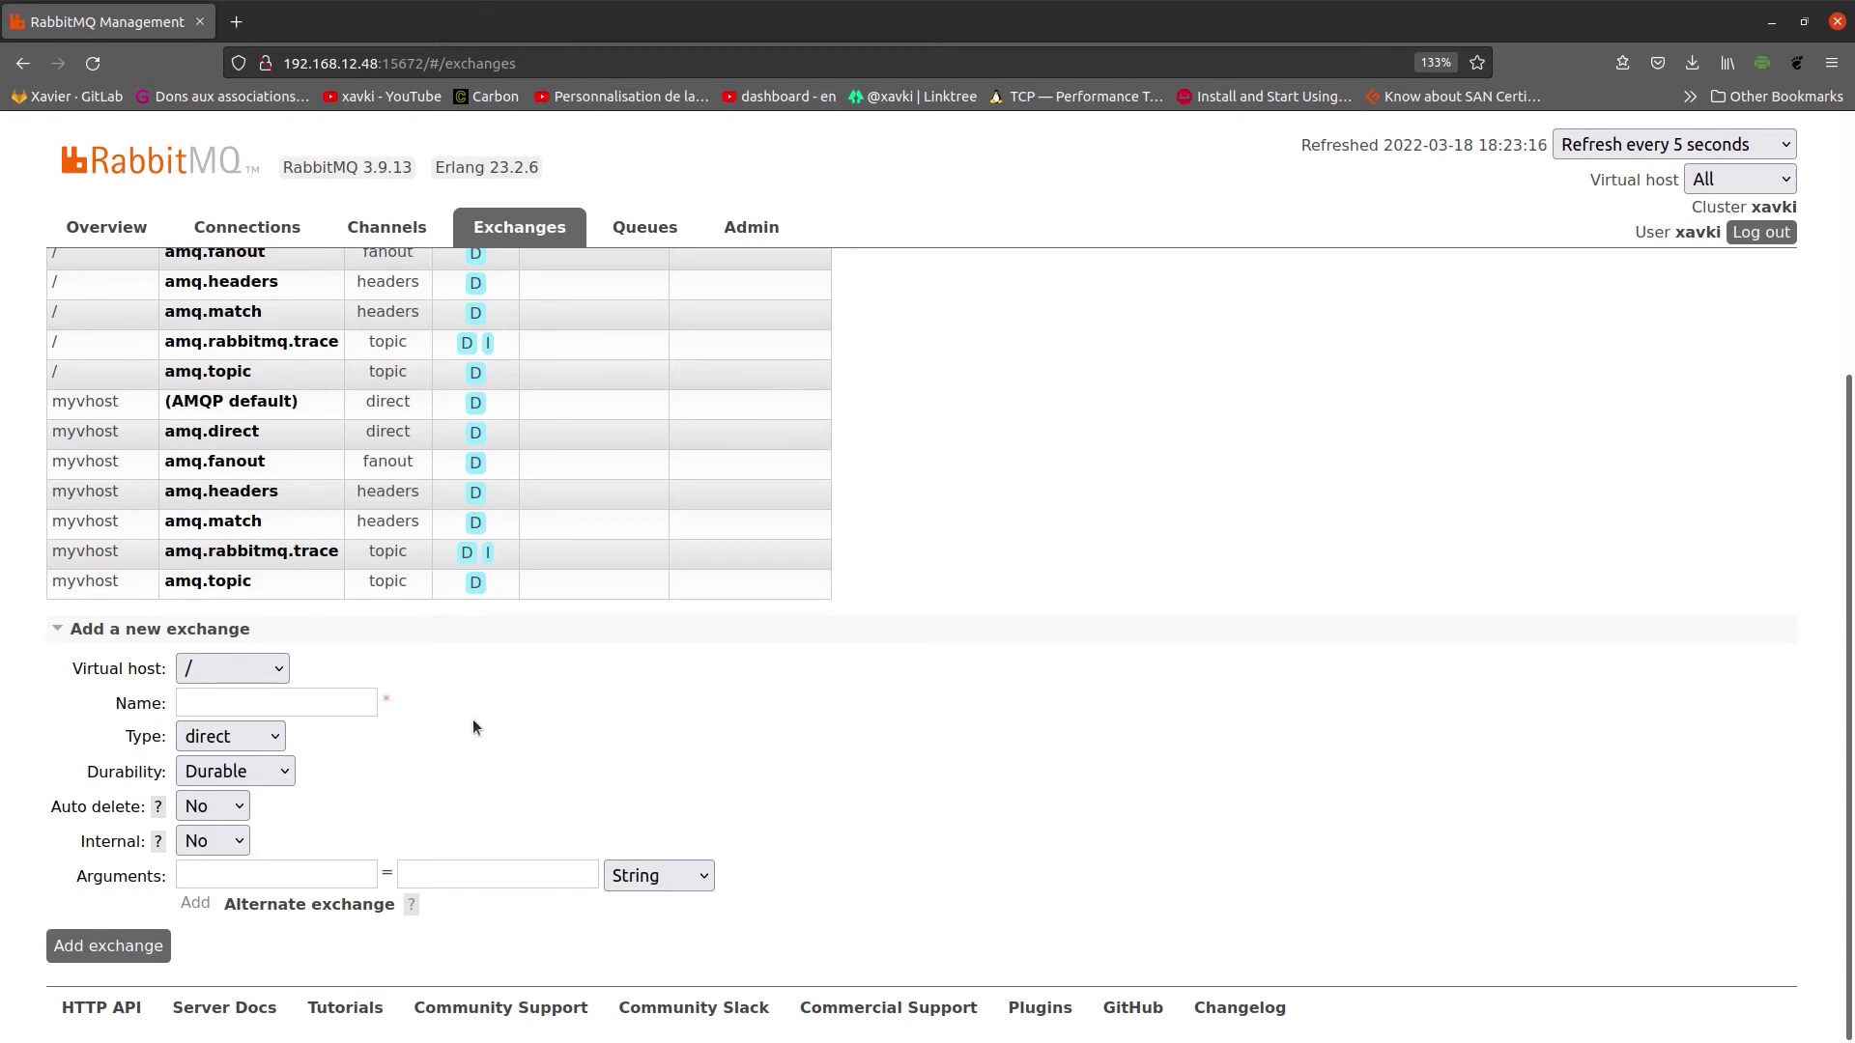
click(655, 227)
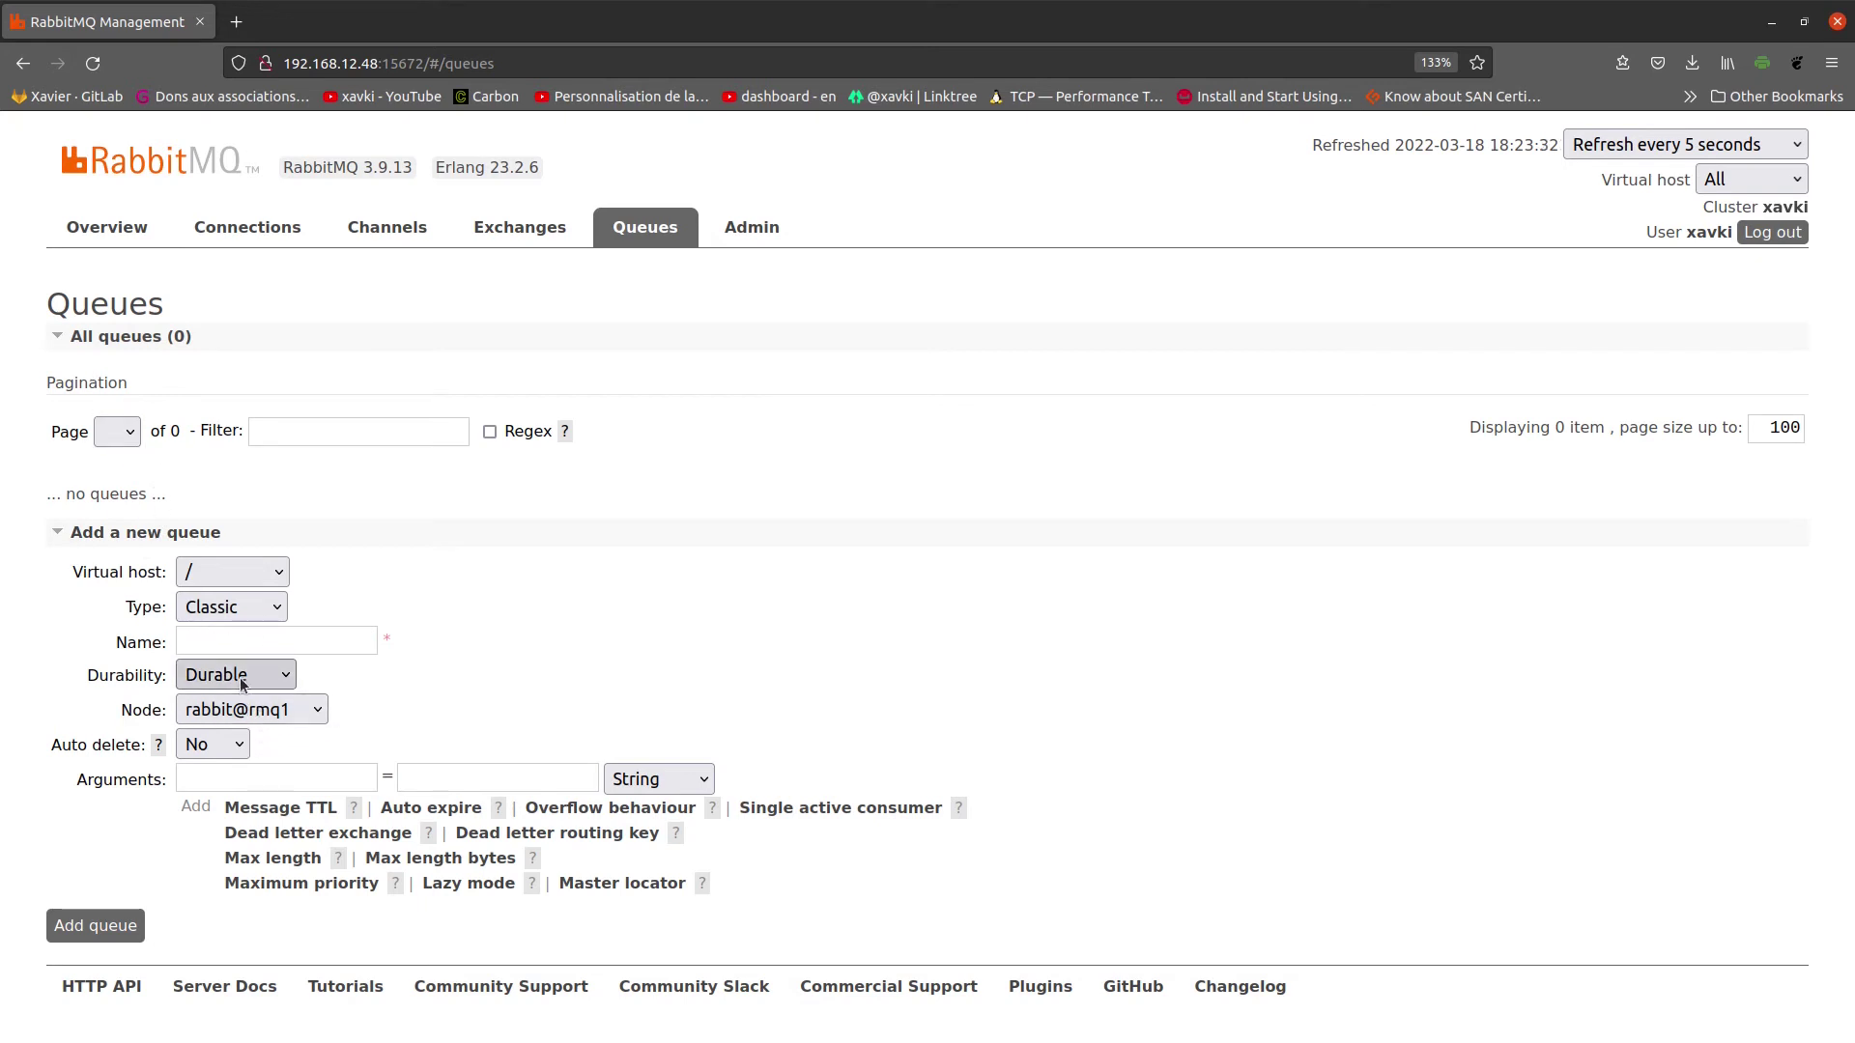
Step: Add a queue named 'test' on node rabbit@rmq1, then return to the Exchanges list
click(294, 636)
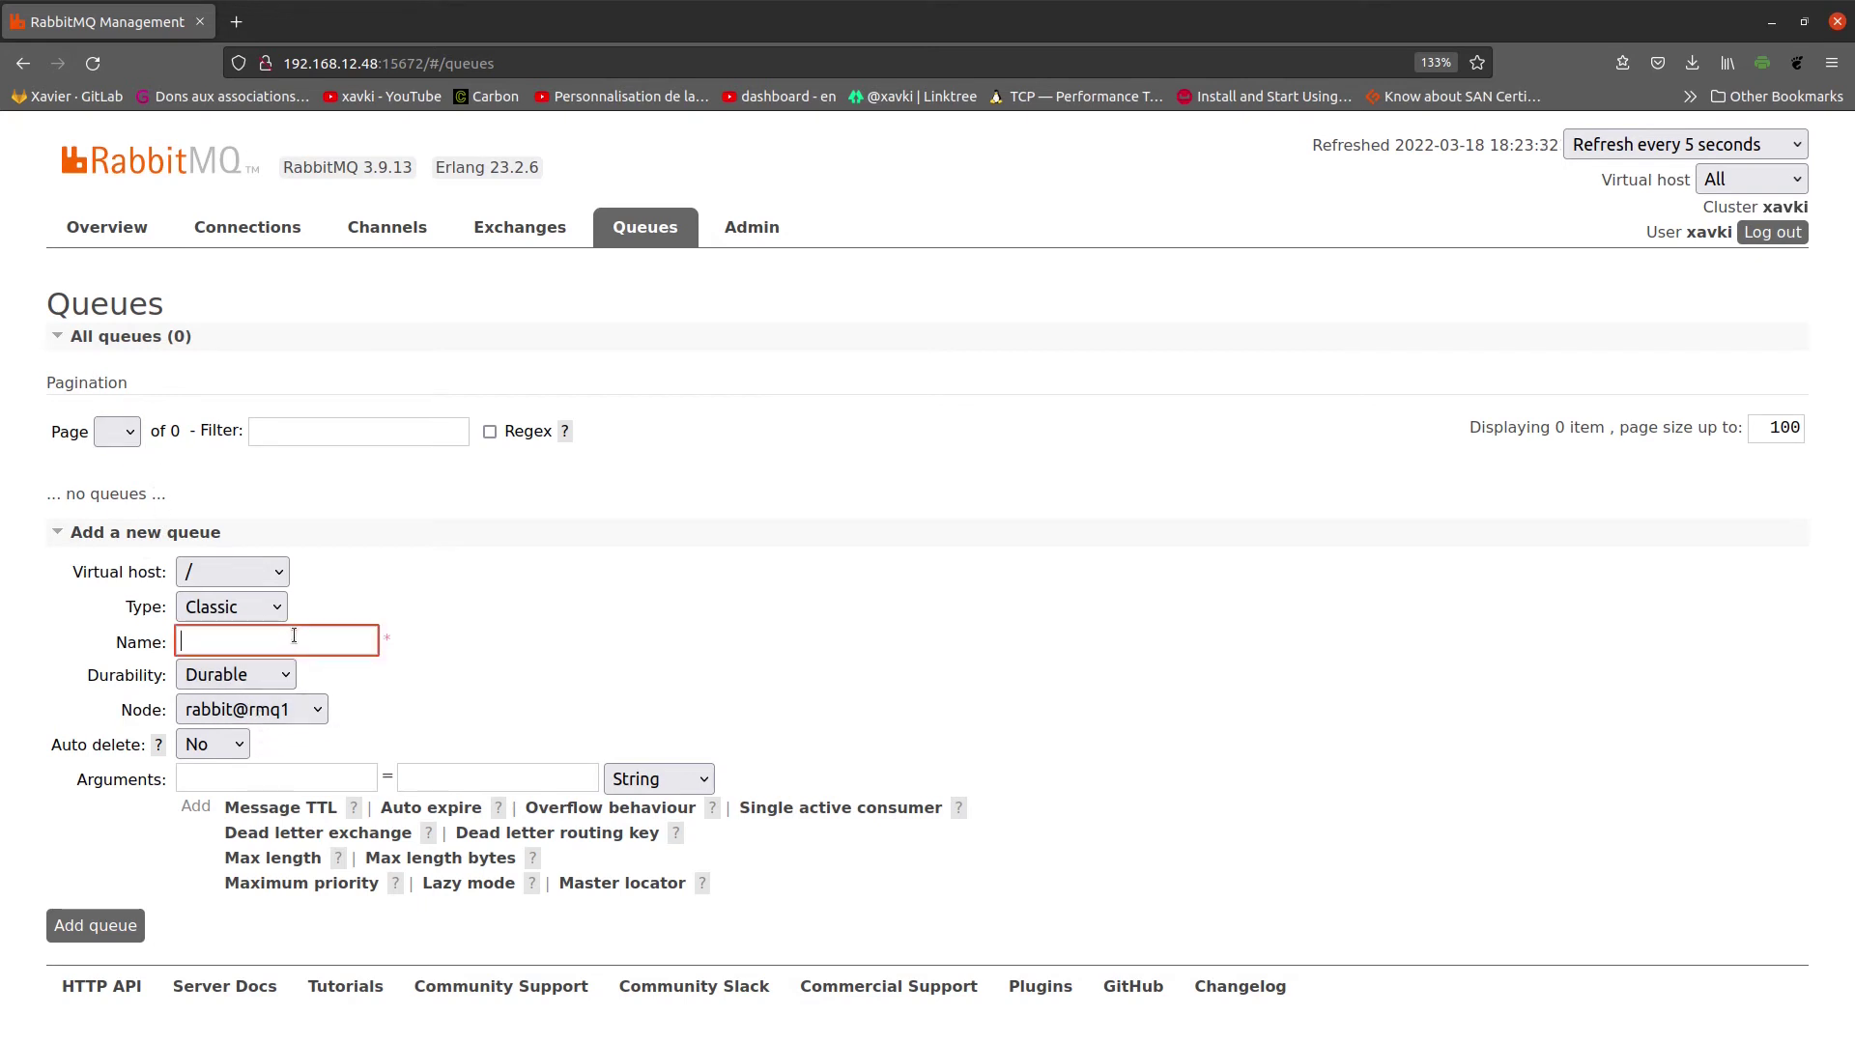
text(test)
click(539, 607)
click(271, 713)
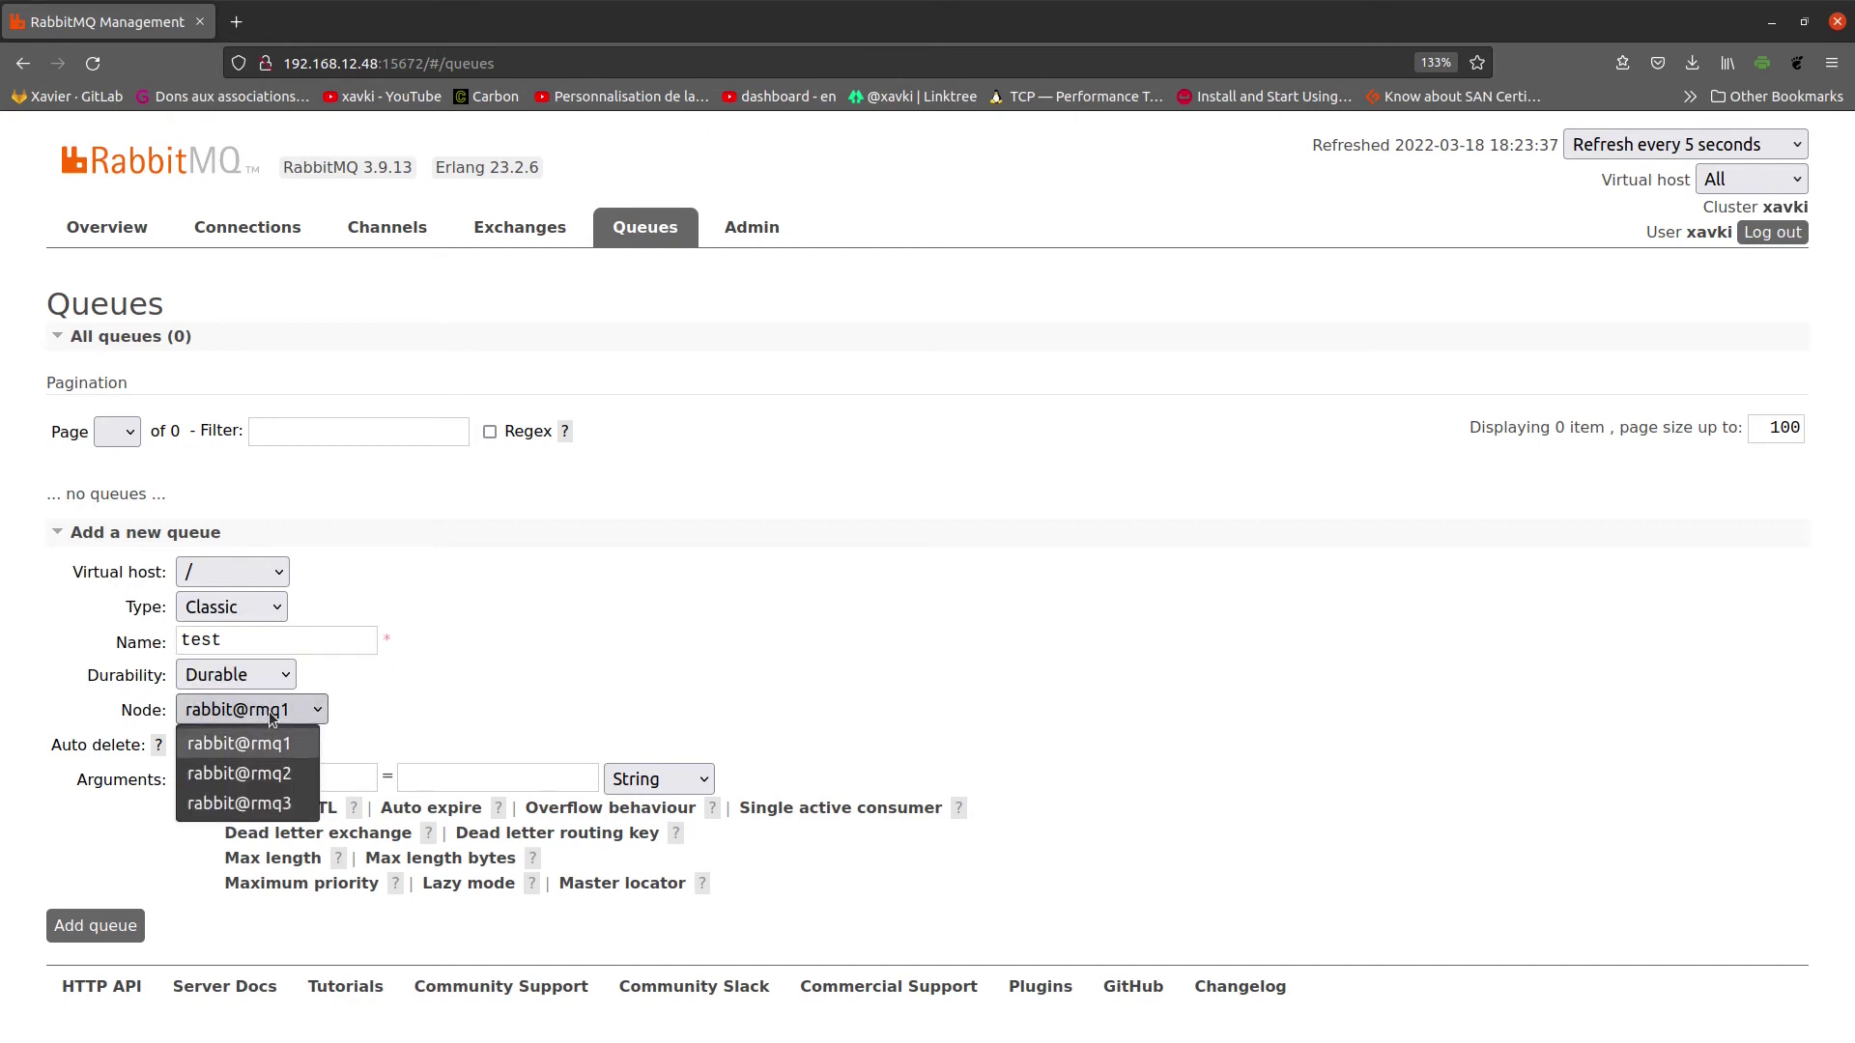
click(270, 715)
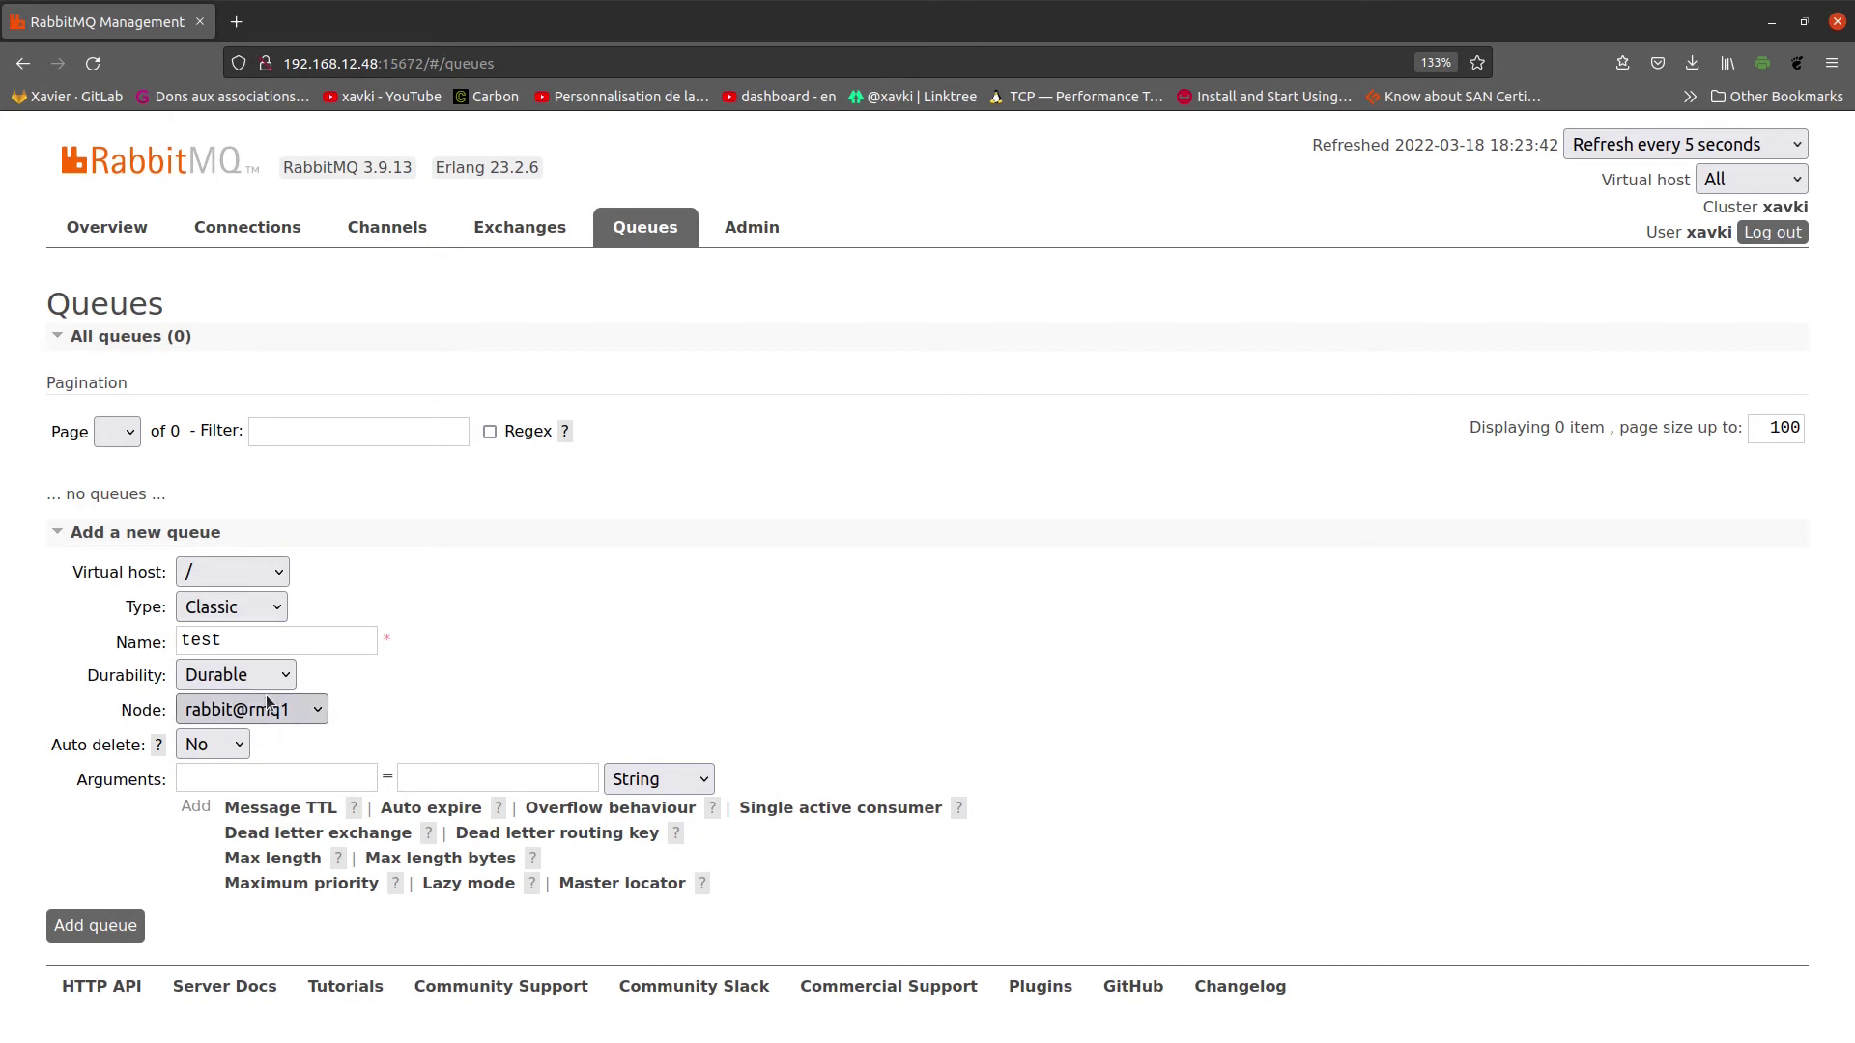
click(283, 712)
click(287, 715)
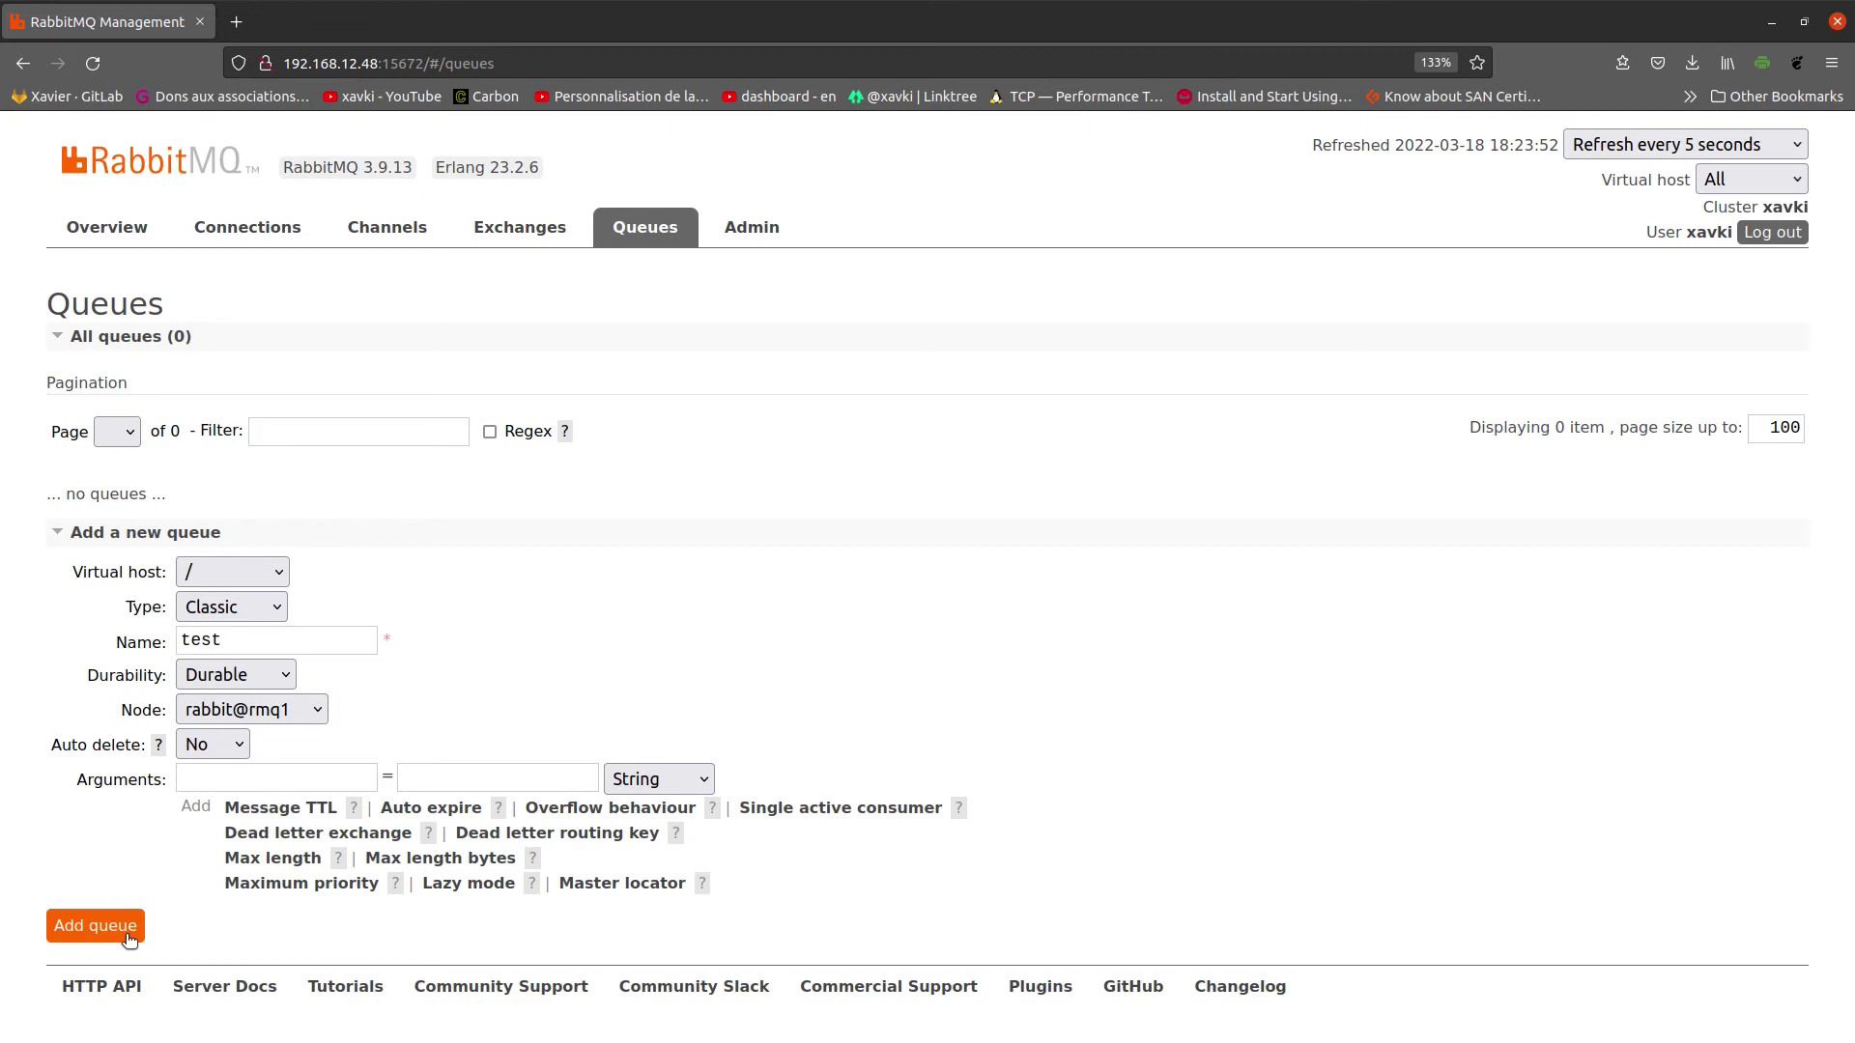
click(94, 925)
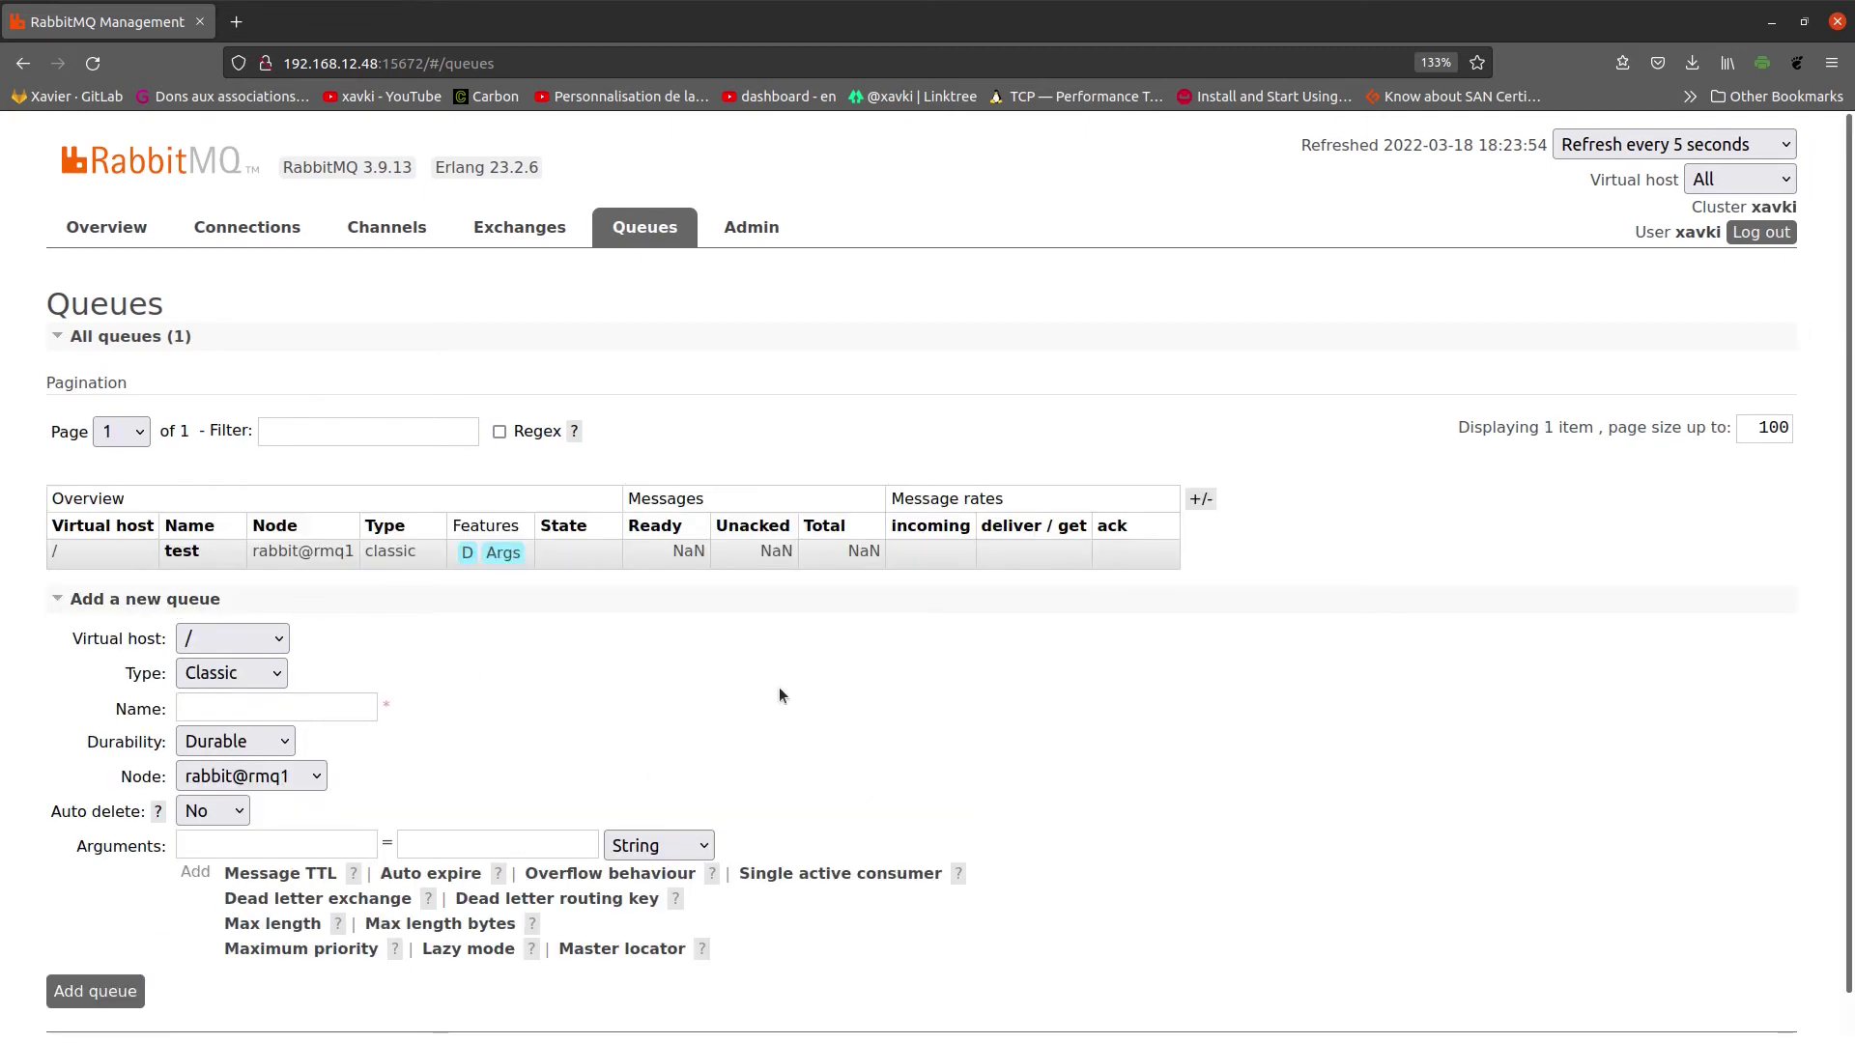
click(522, 228)
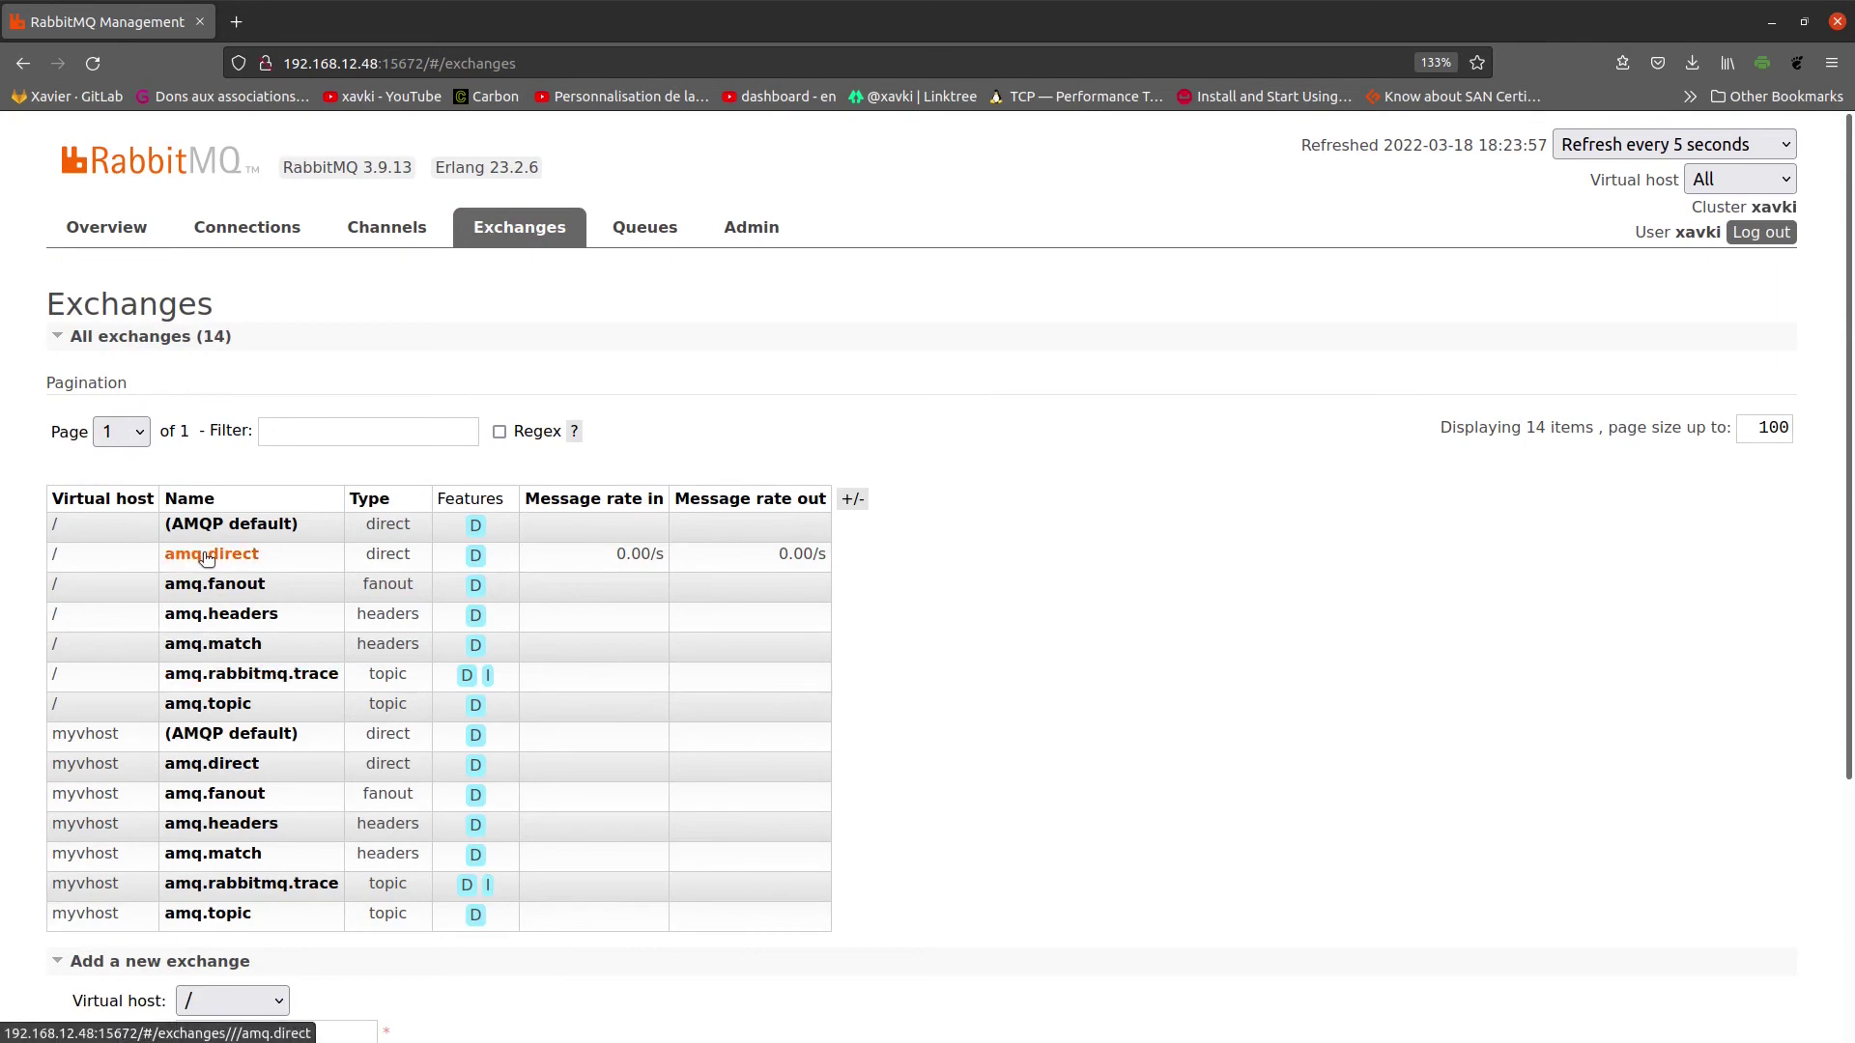
Step: Open amq.direct on virtual host / and bind it to the destination queue 'test'
click(645, 228)
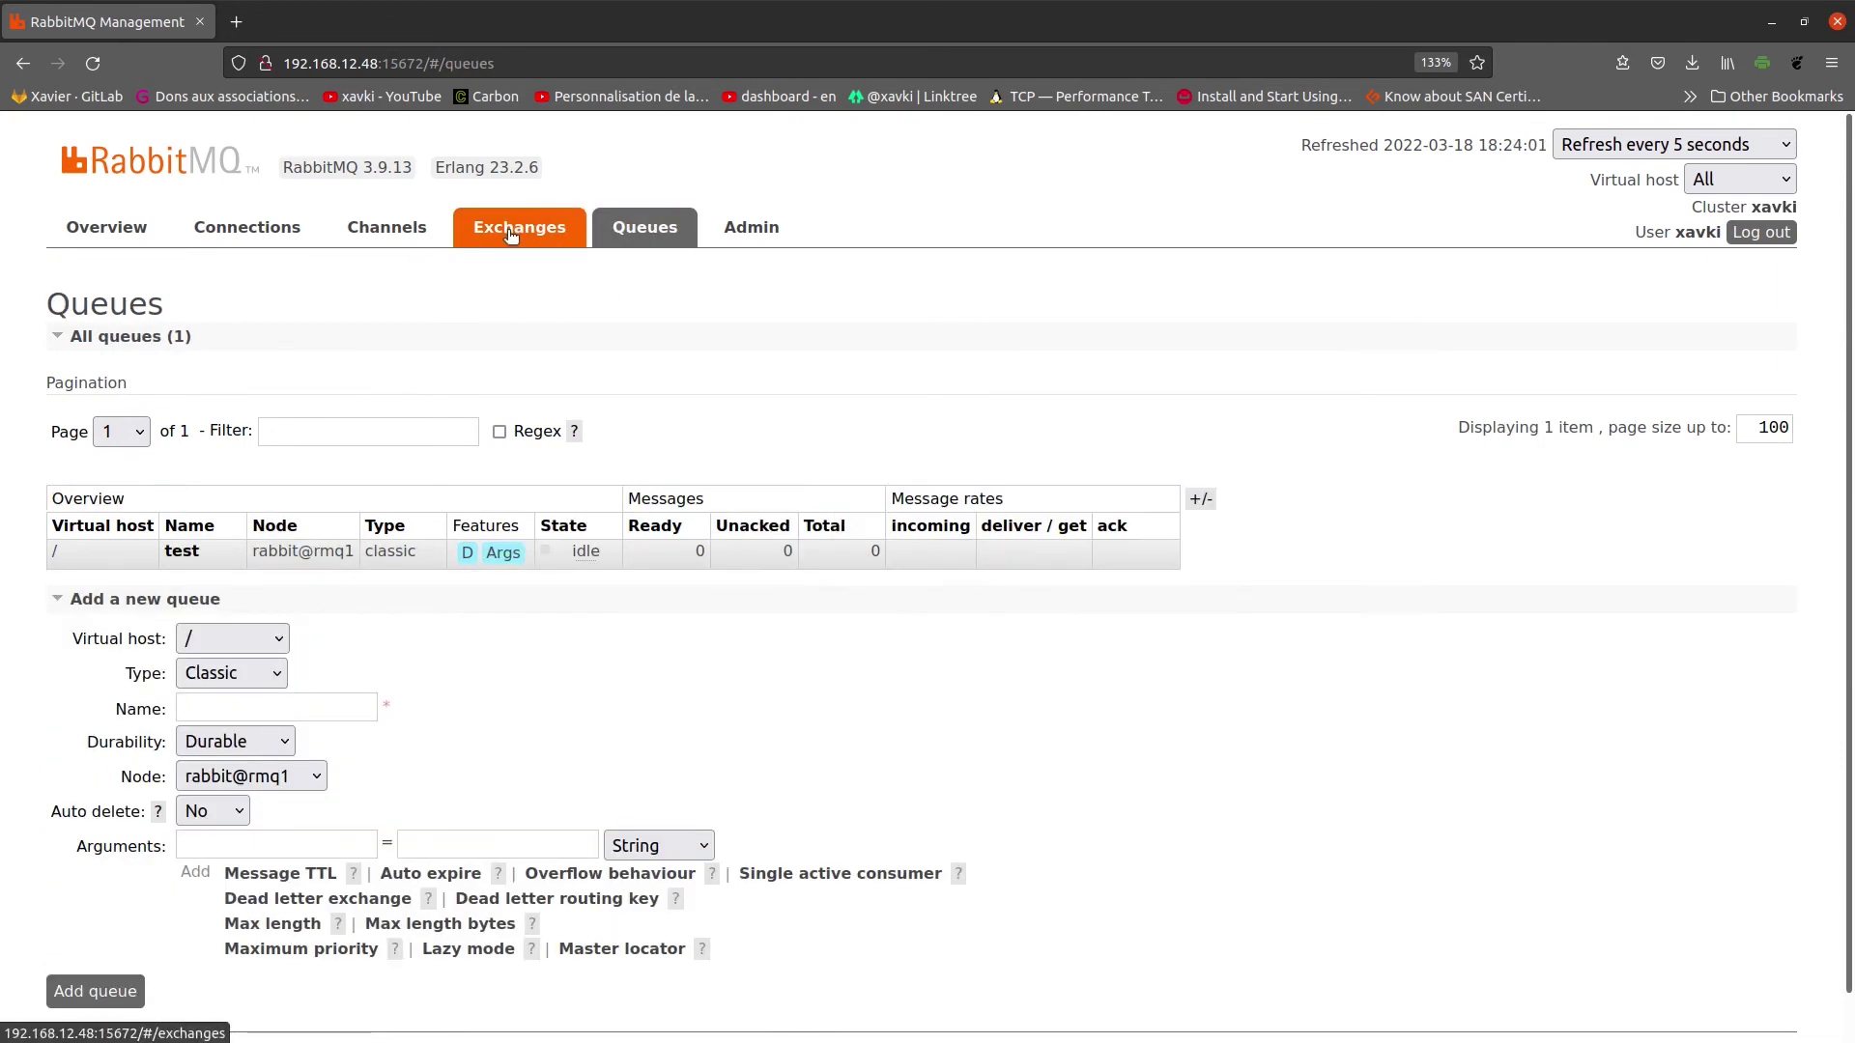
click(520, 228)
click(214, 556)
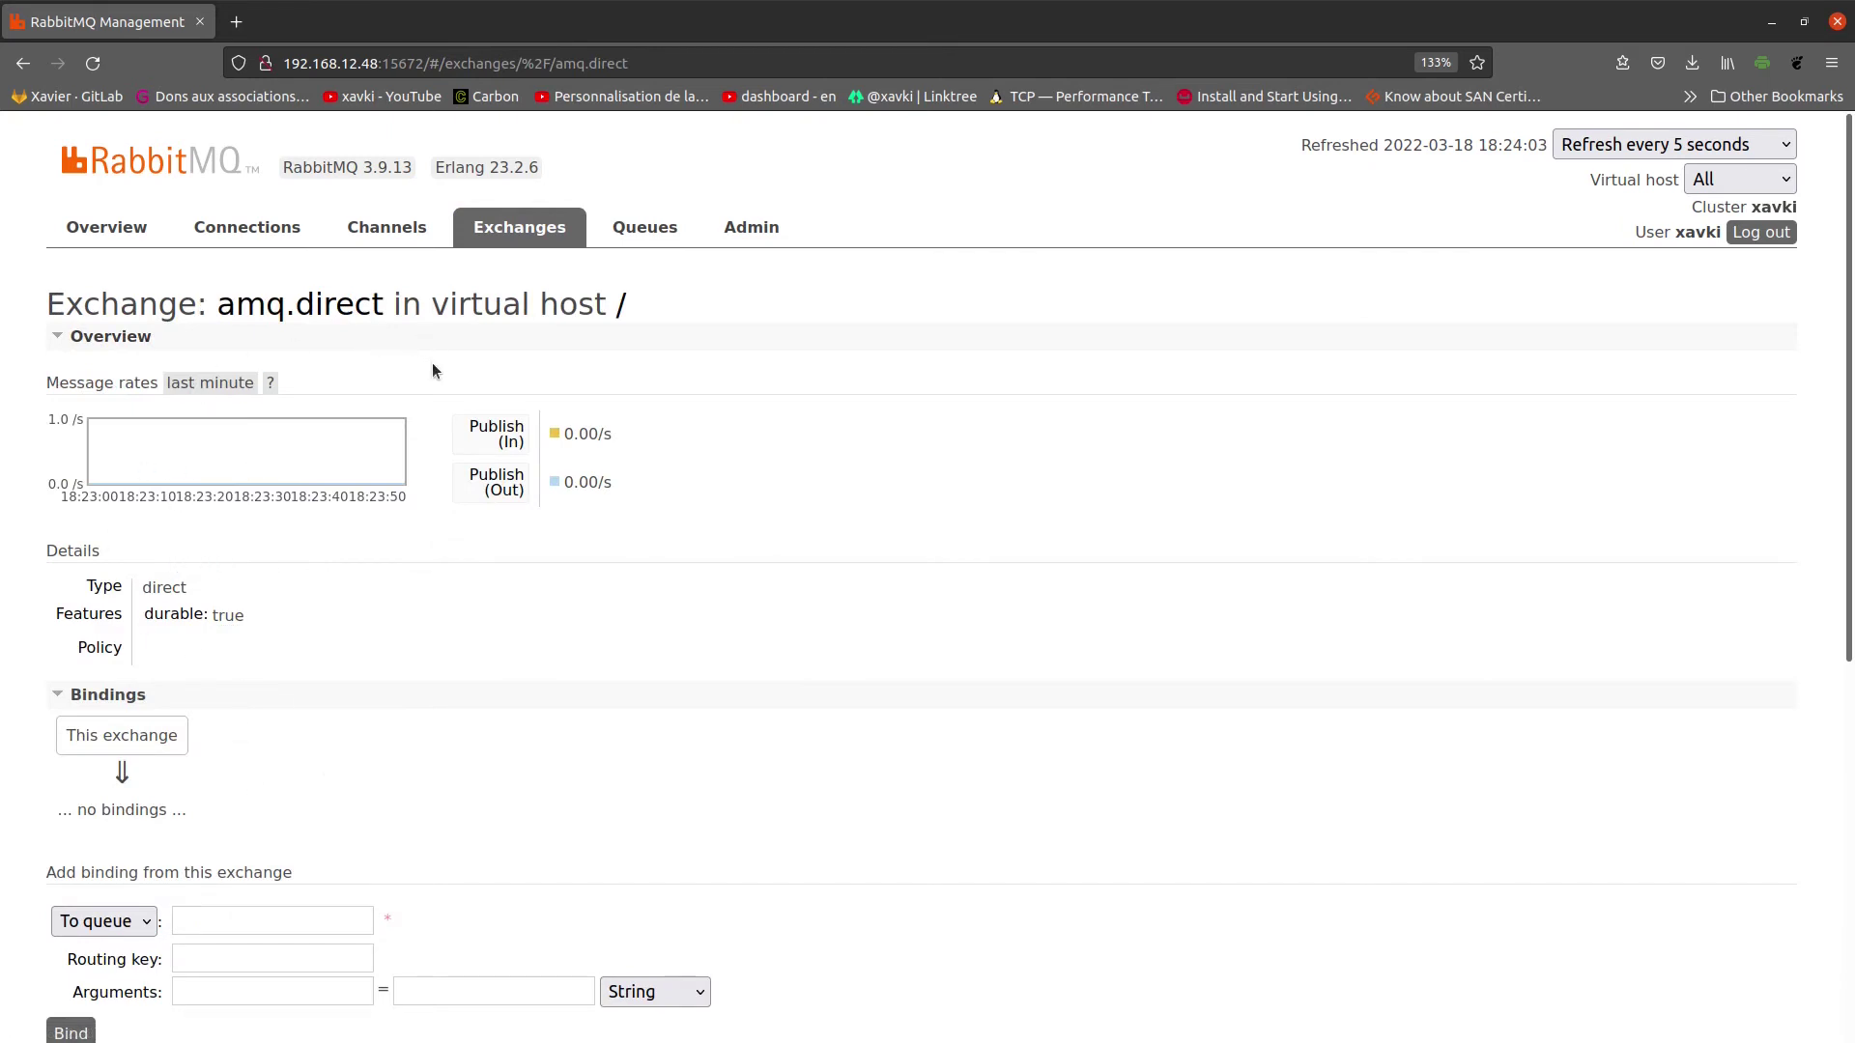
scroll(460, 445, down, 3)
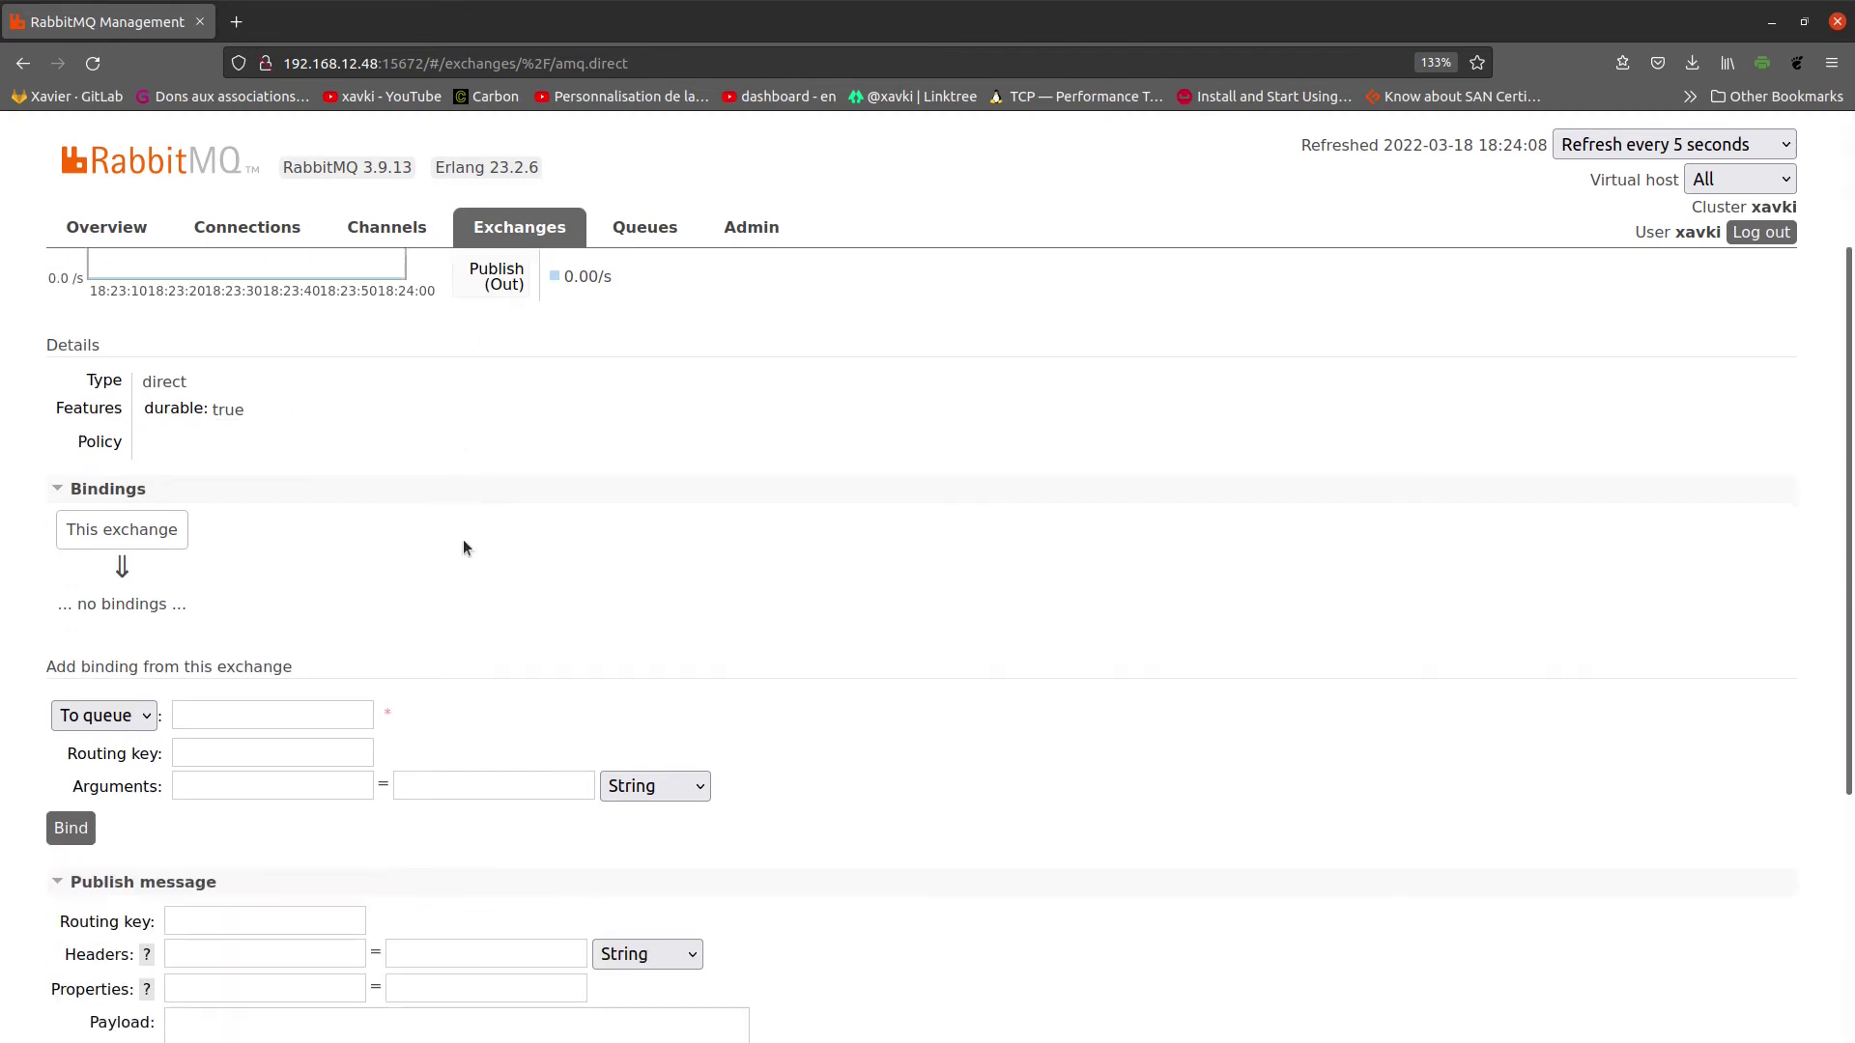
click(192, 619)
text(test)
click(525, 519)
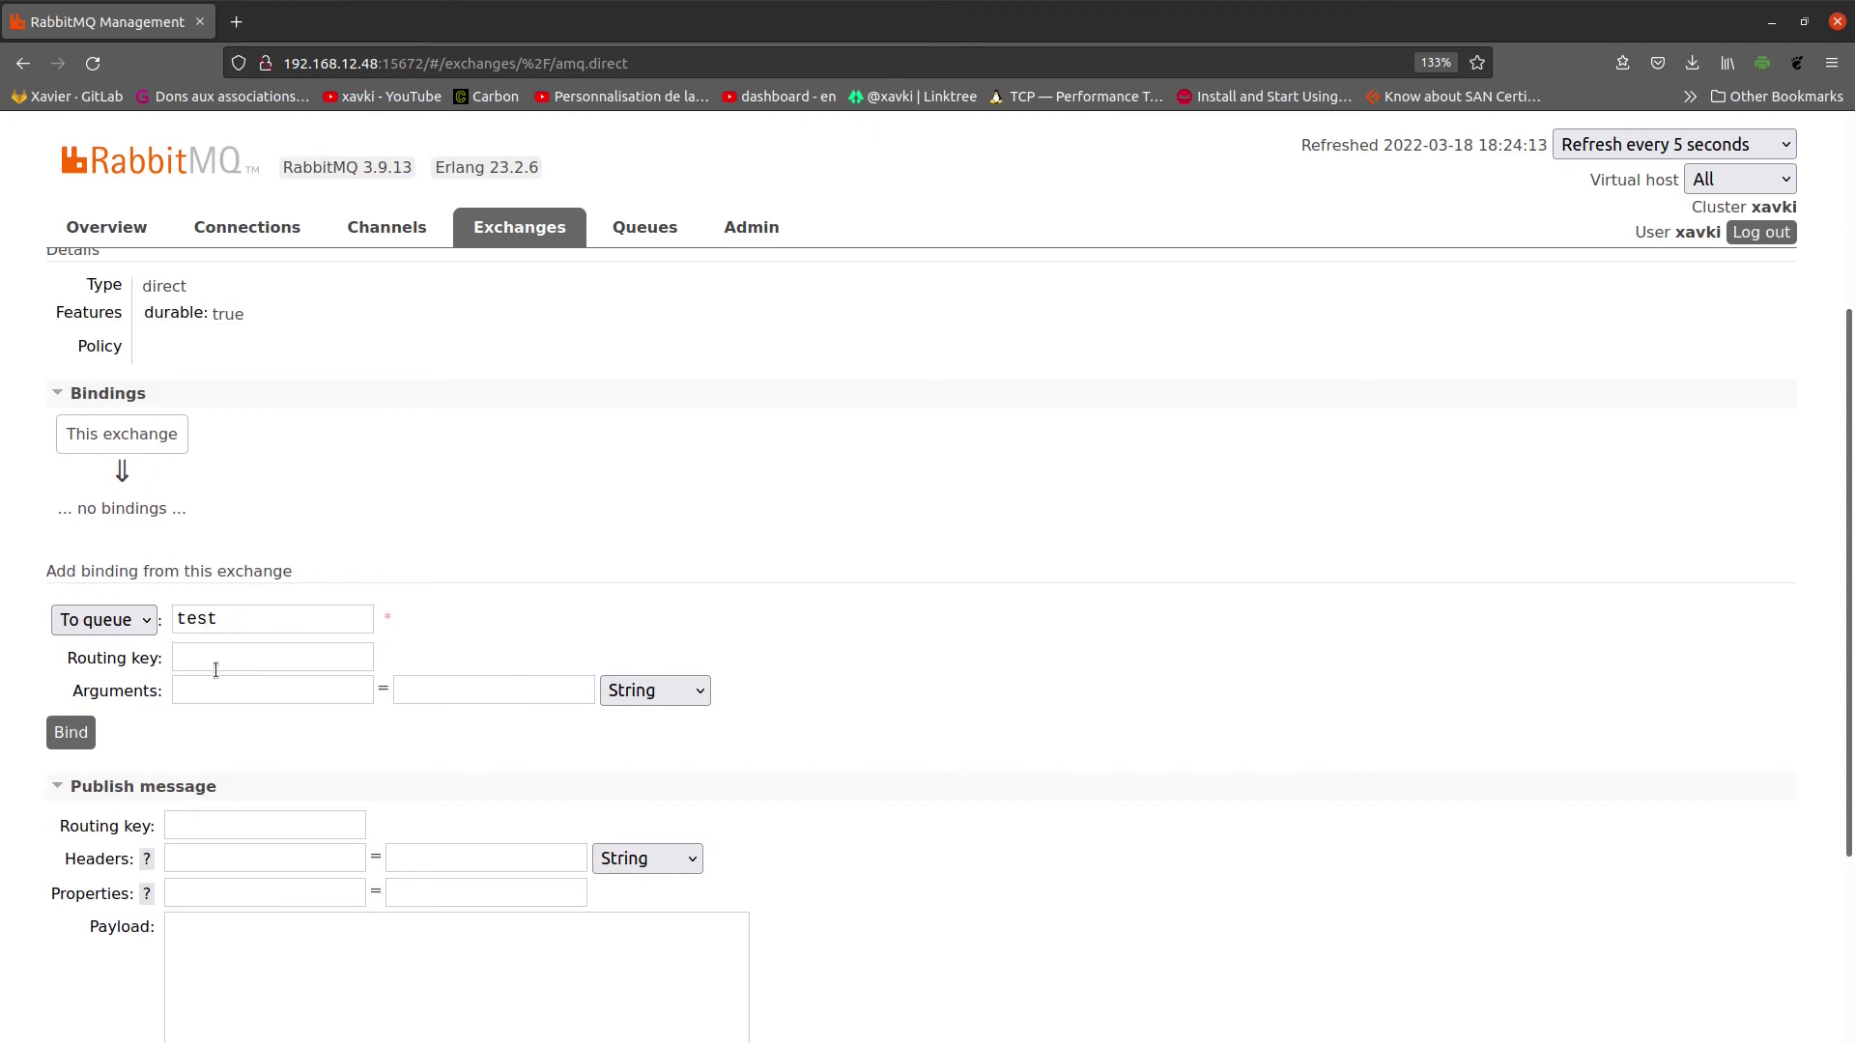
click(76, 736)
scroll(937, 676, down, 3)
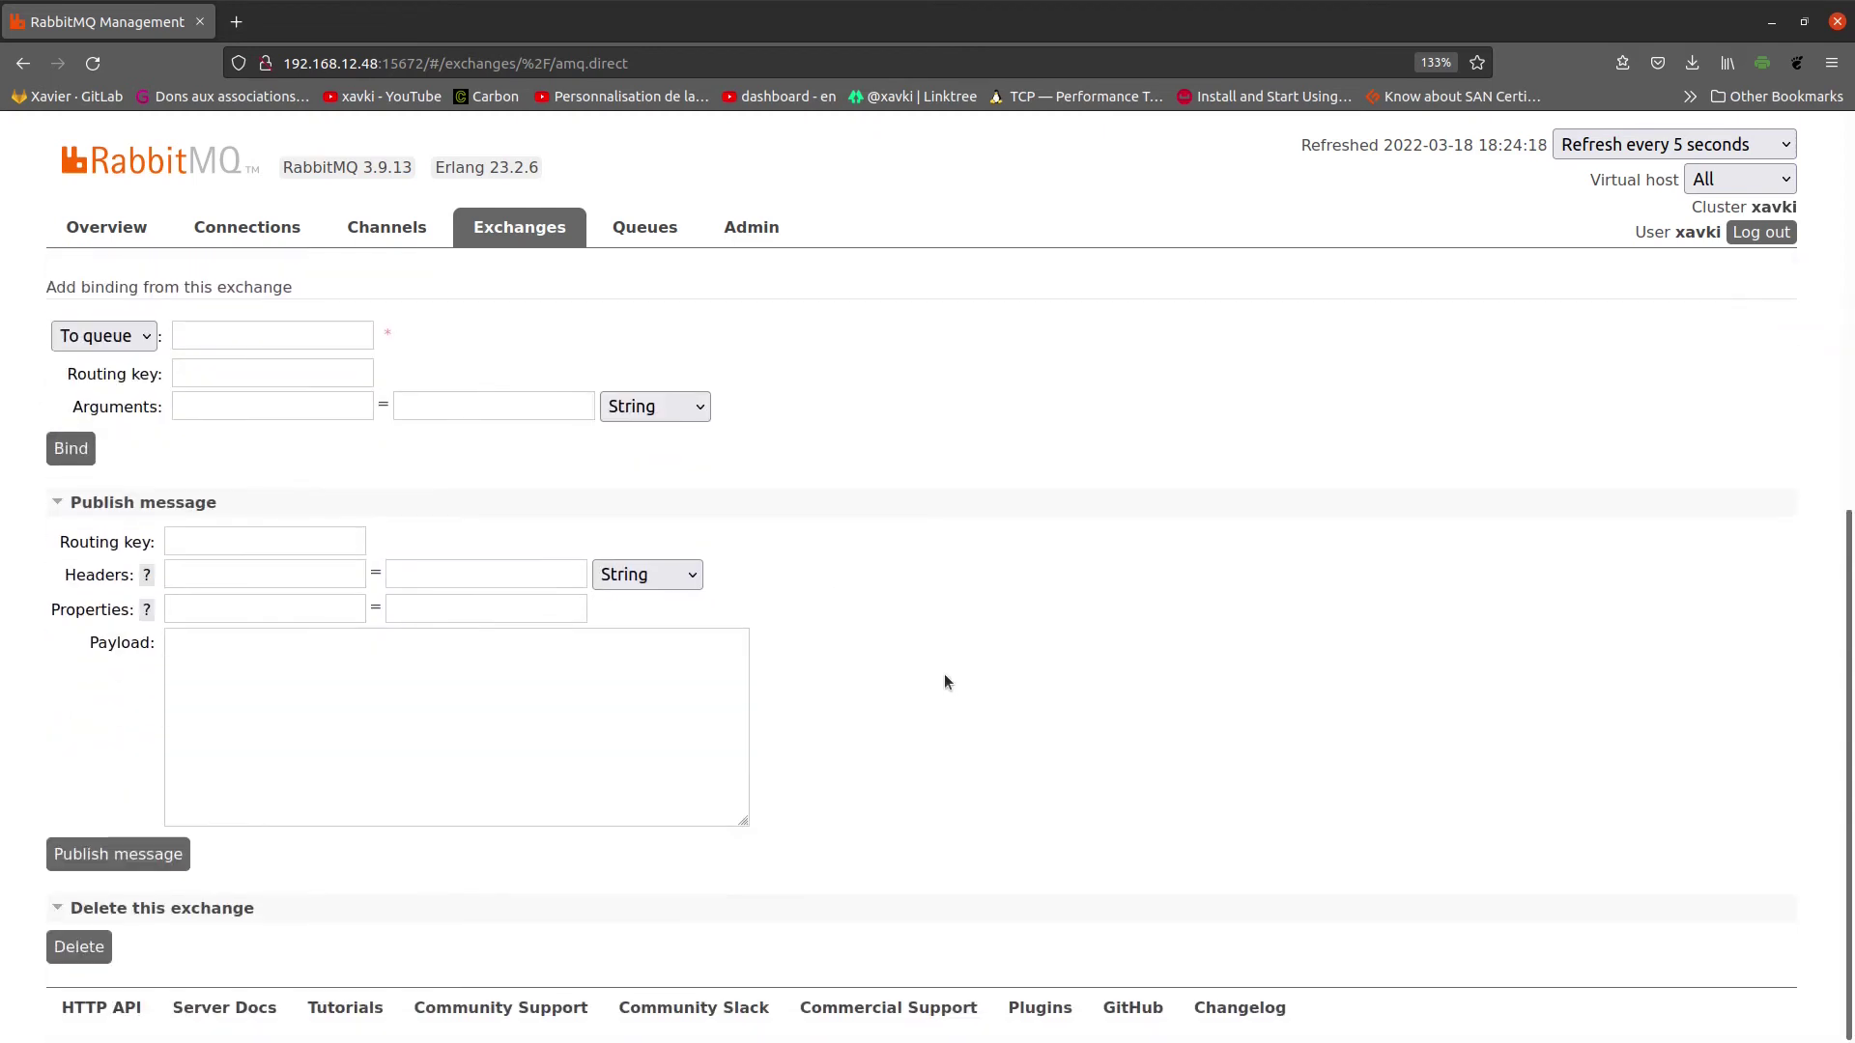
Step: Enter the payload 'mon premier message', correcting the mistyped ending
click(331, 706)
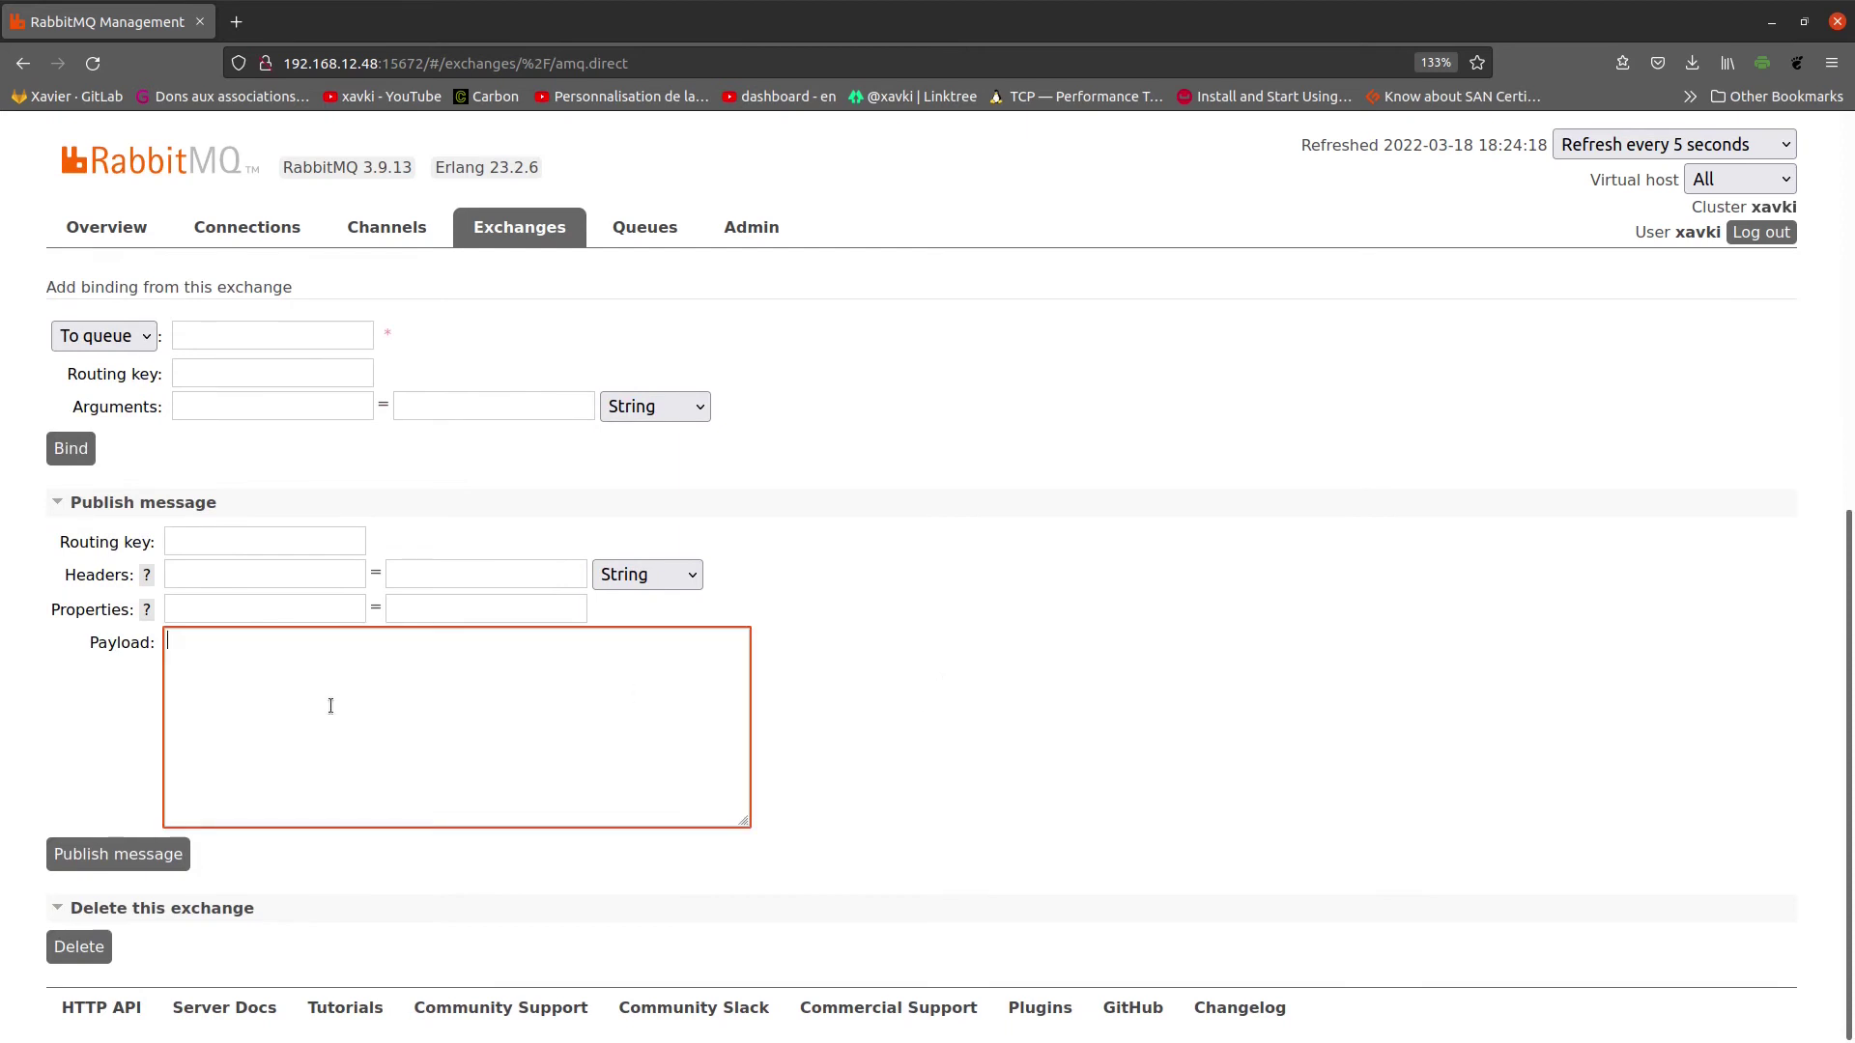
text(mon premier)
click(198, 541)
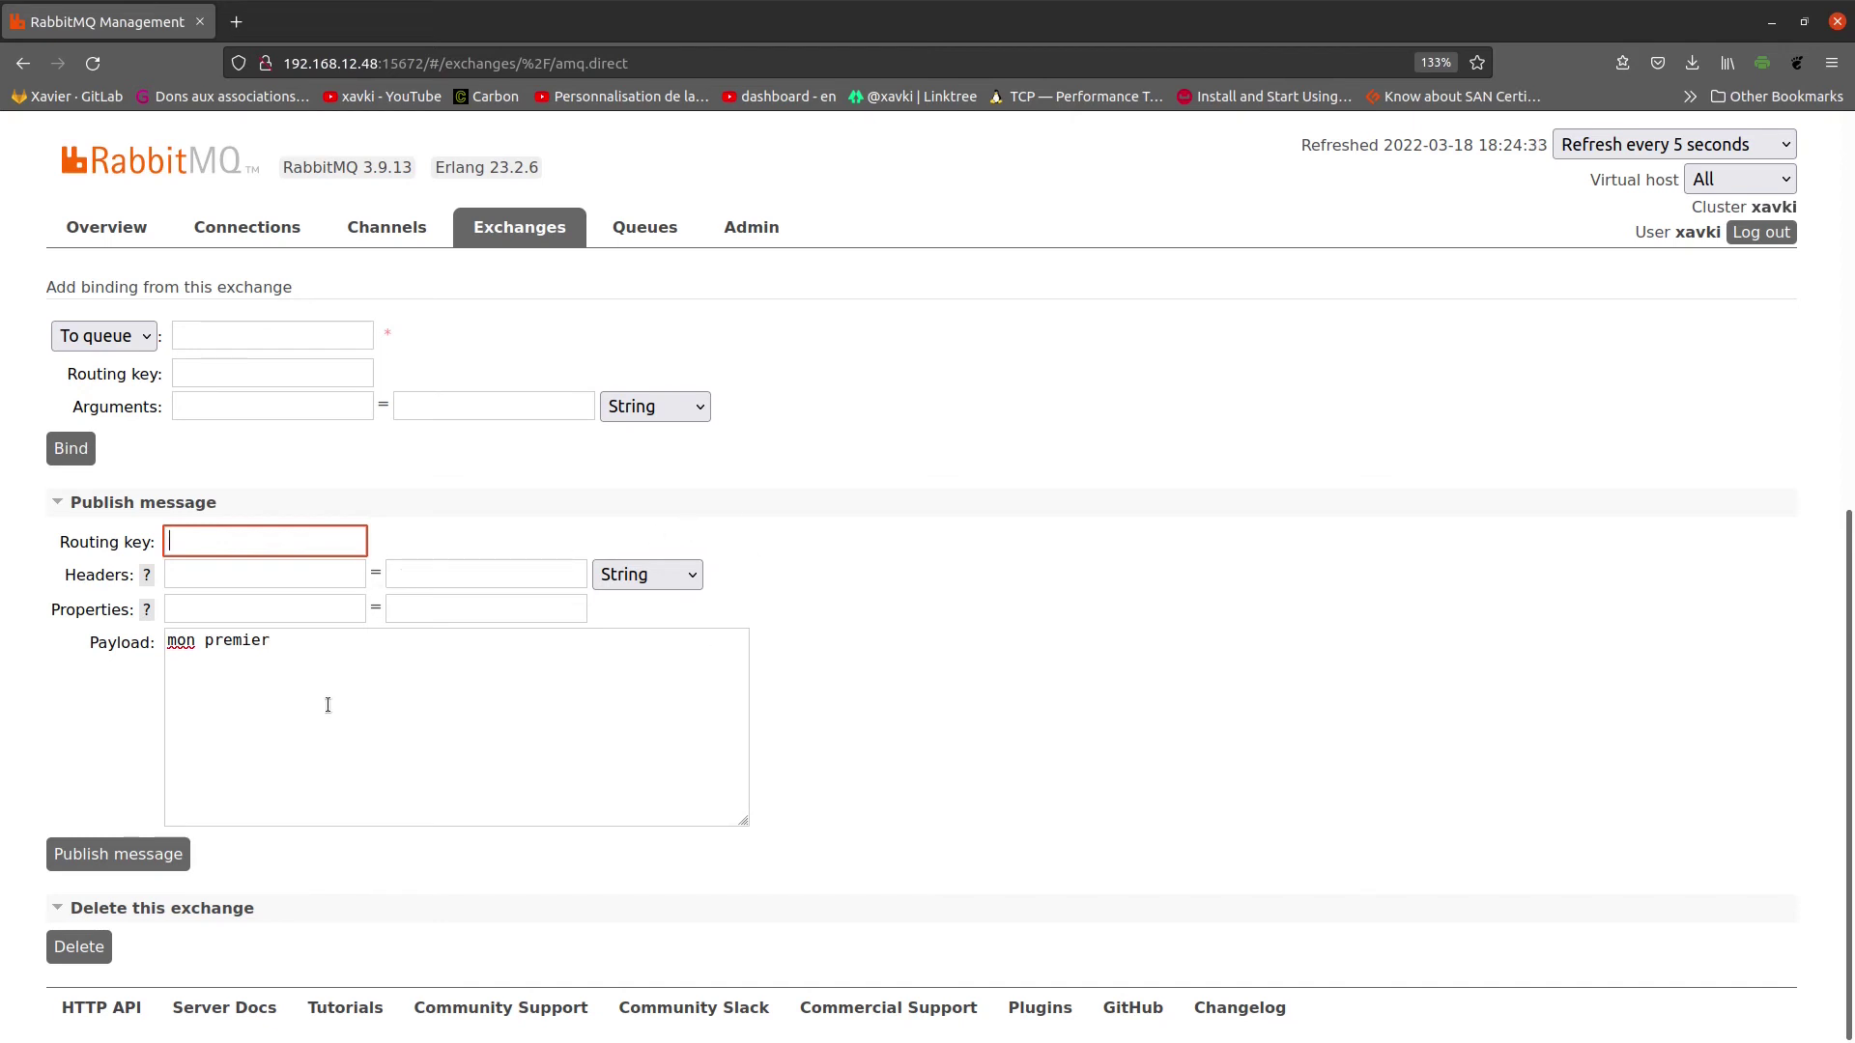
drag(310, 647, 99, 620)
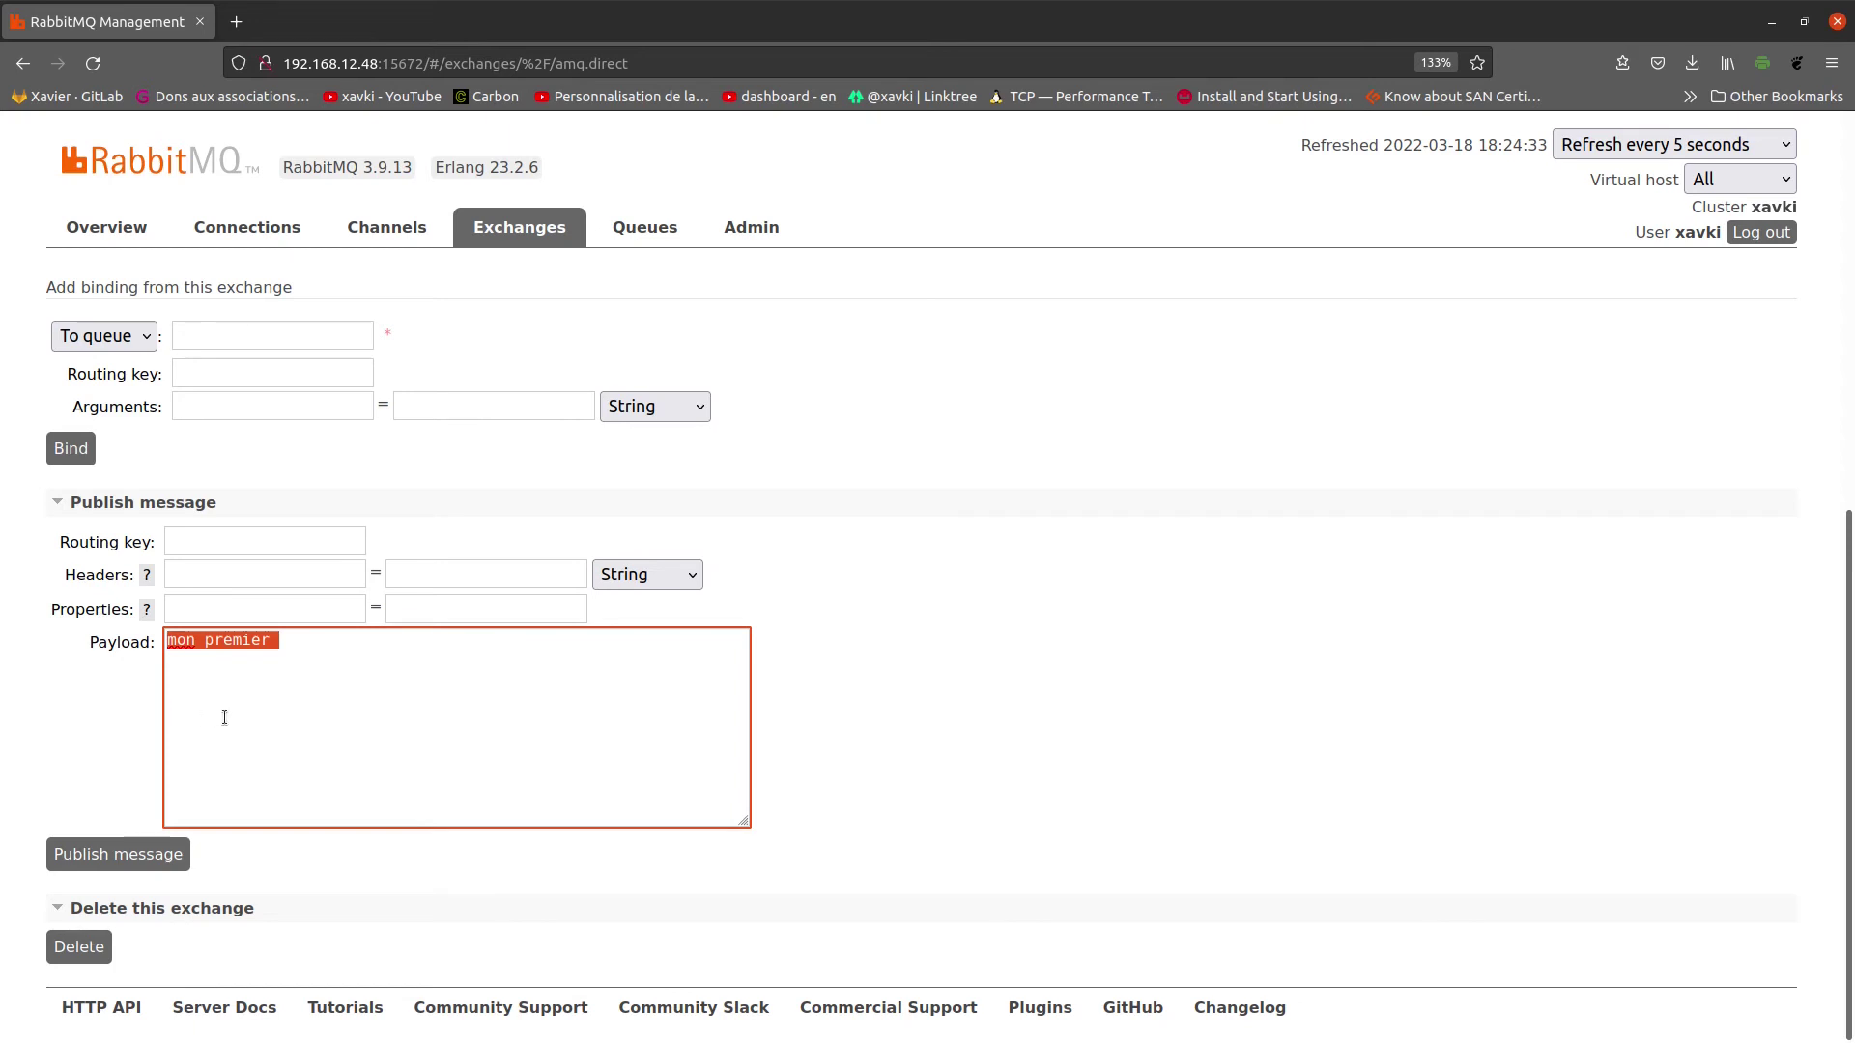
click(287, 643)
text(messgae)
key(BackSpace)
key(BackSpace)
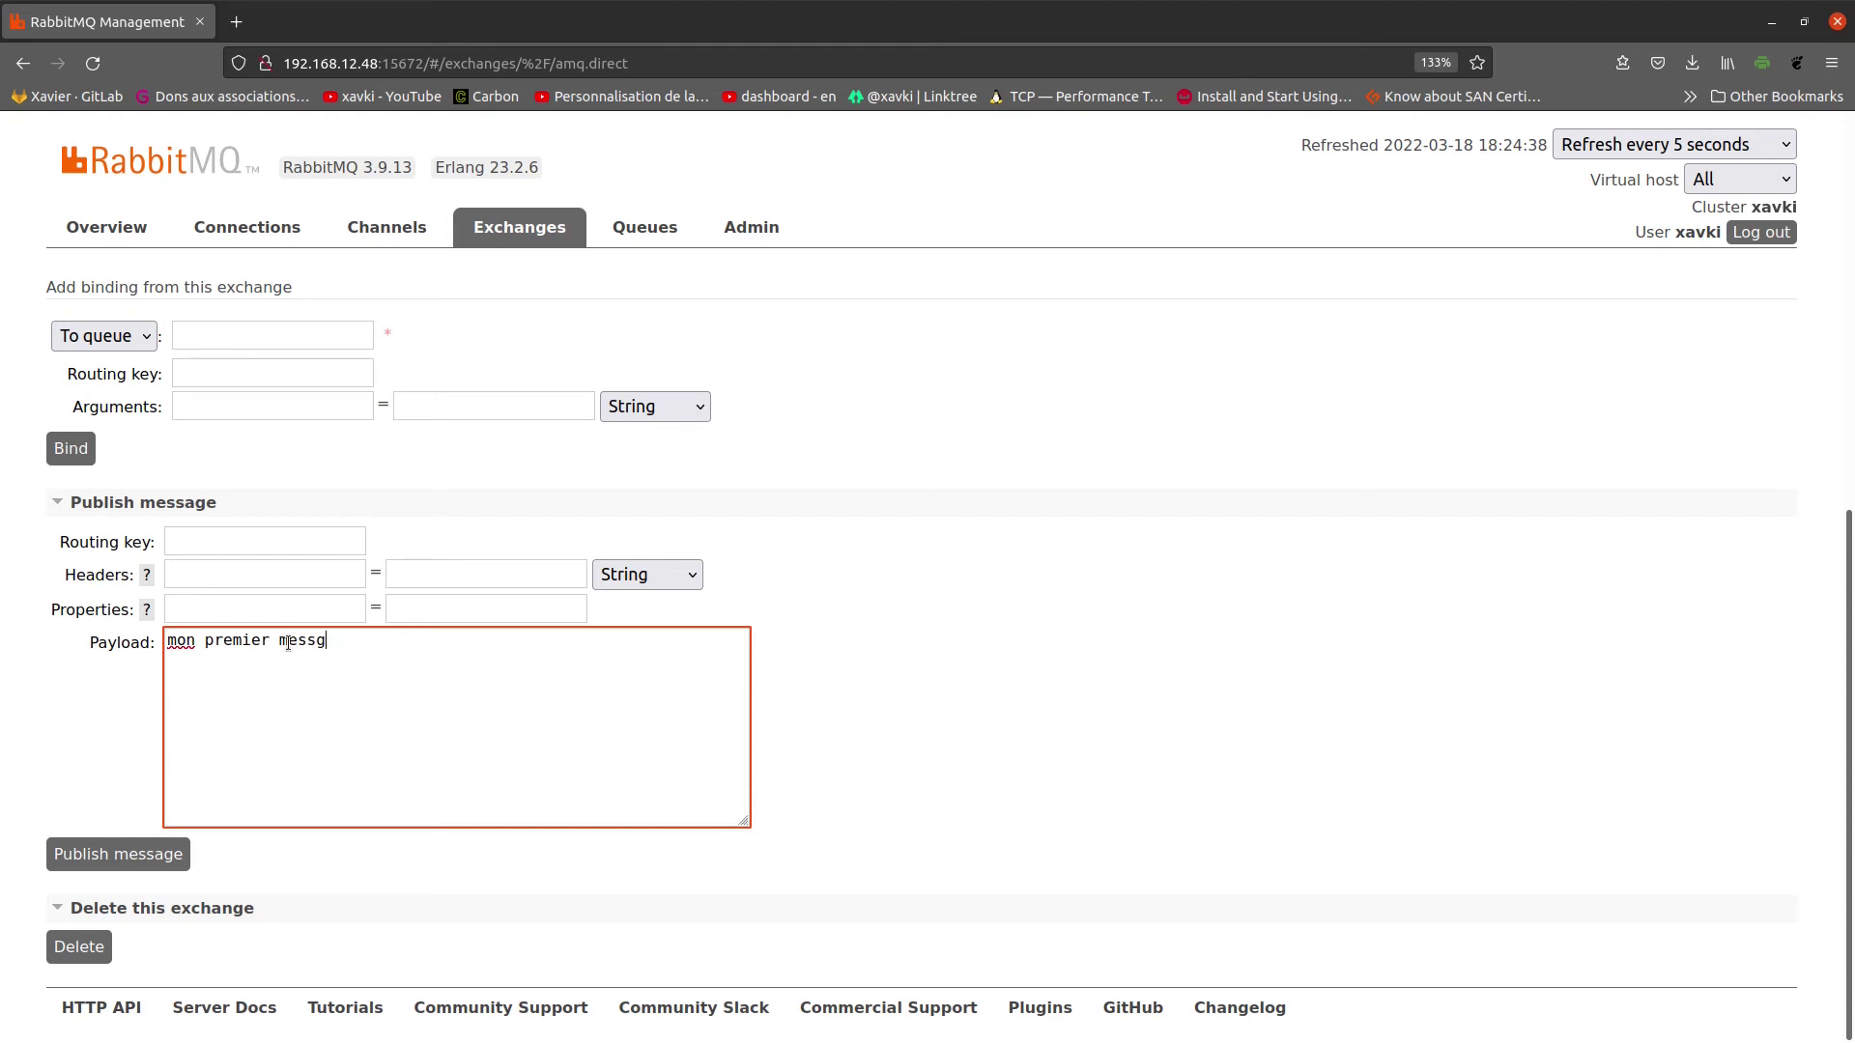
text(ge)
click(959, 591)
Step: Publish the message to amq.direct and dismiss the Message published notice
click(118, 854)
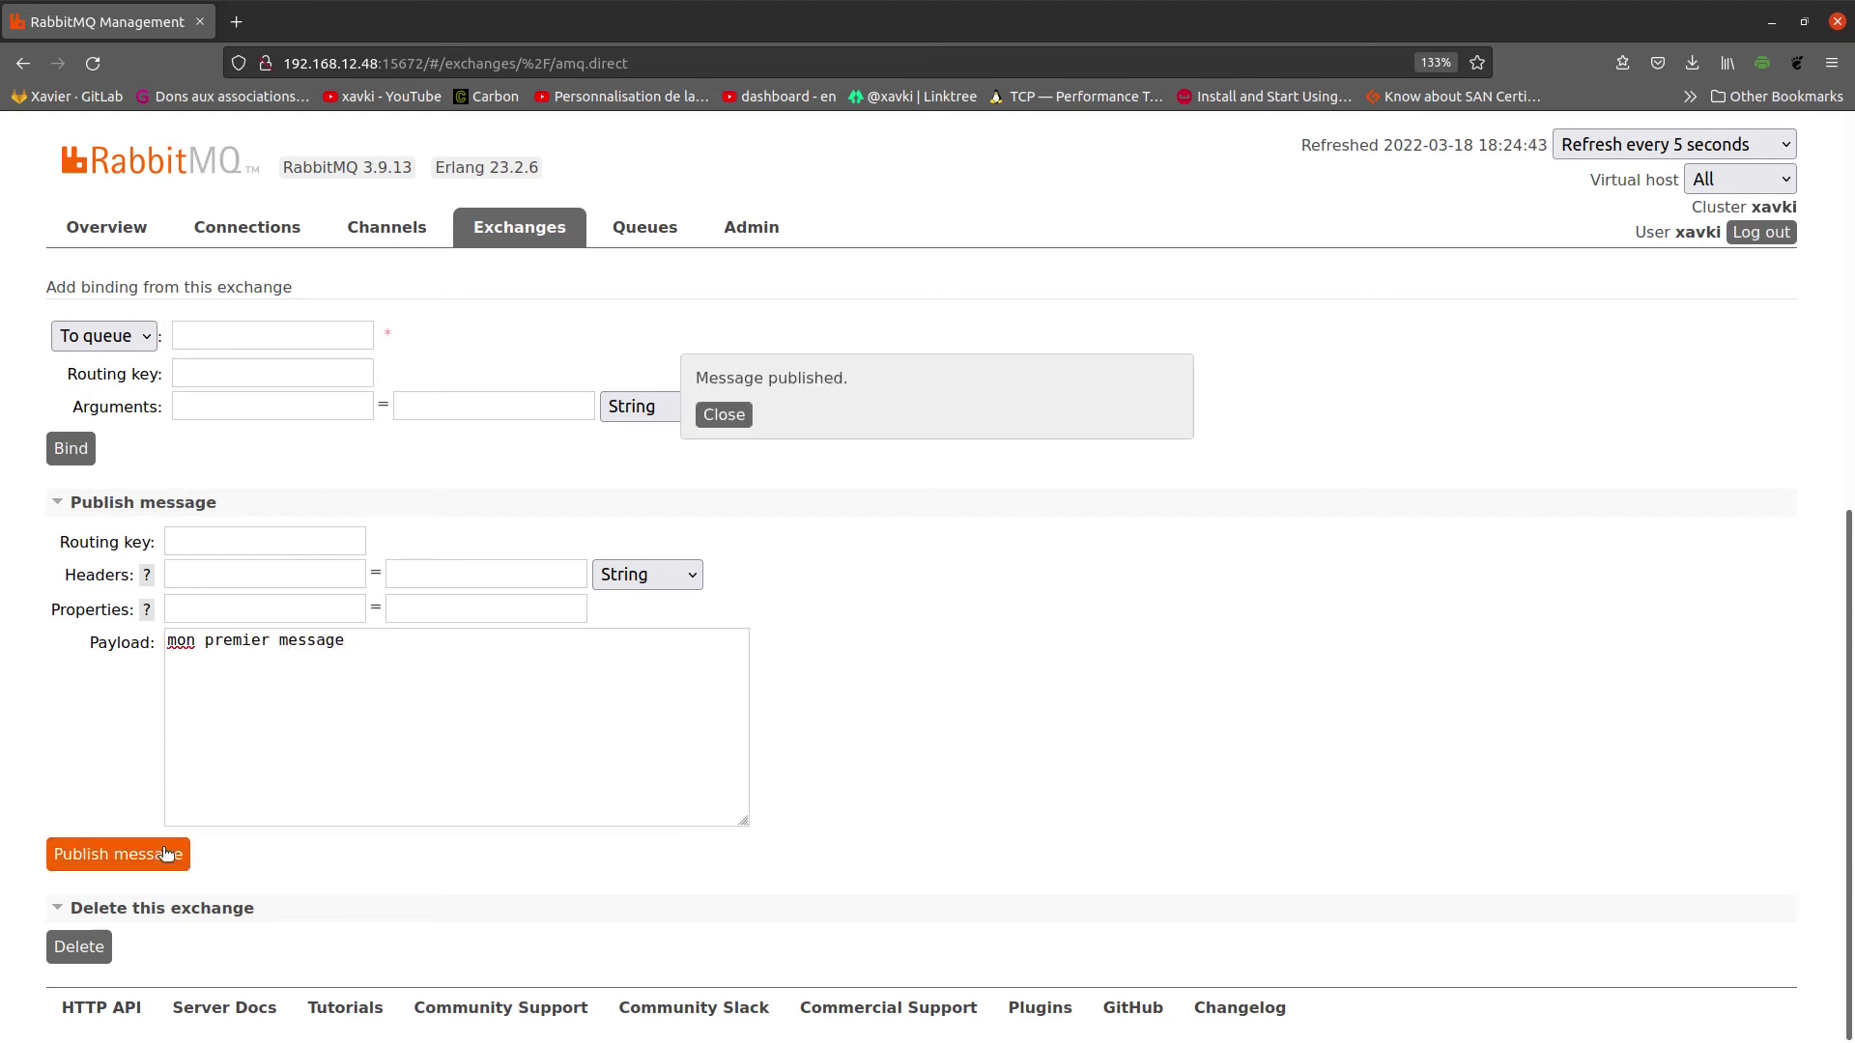
drag(784, 378, 699, 378)
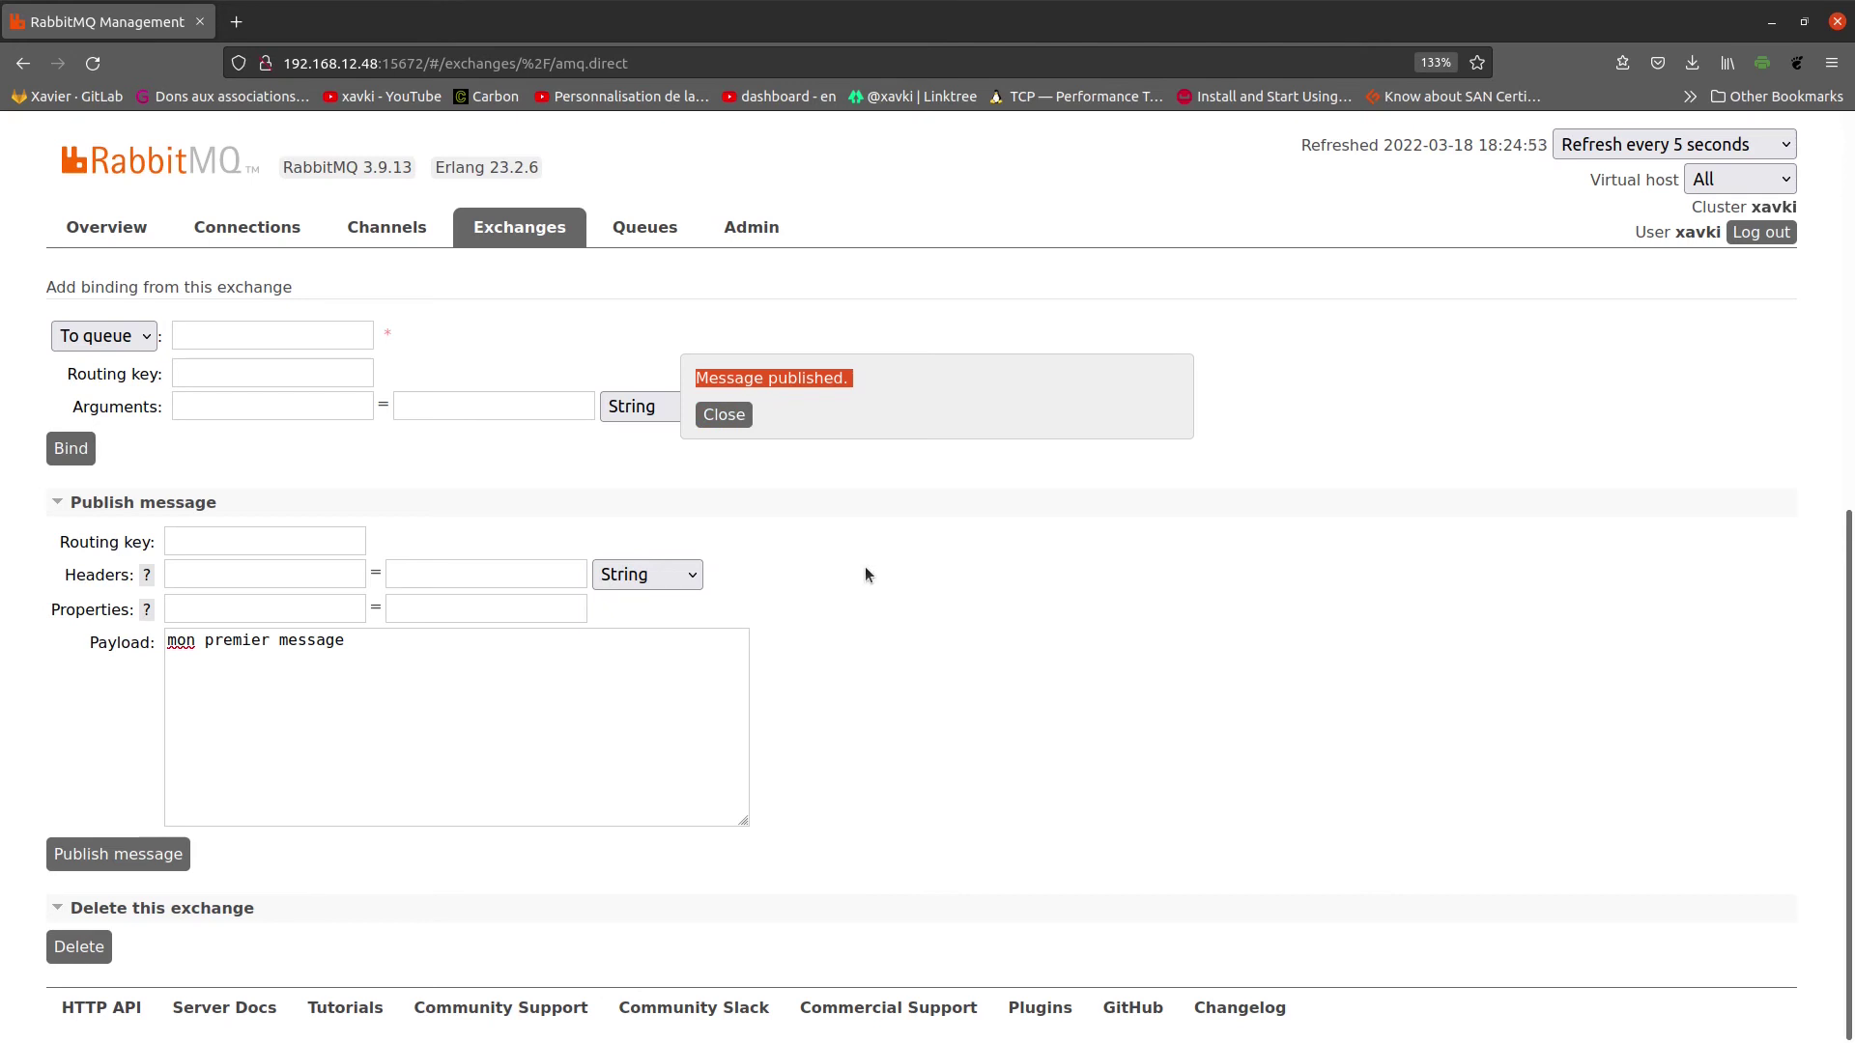
click(741, 423)
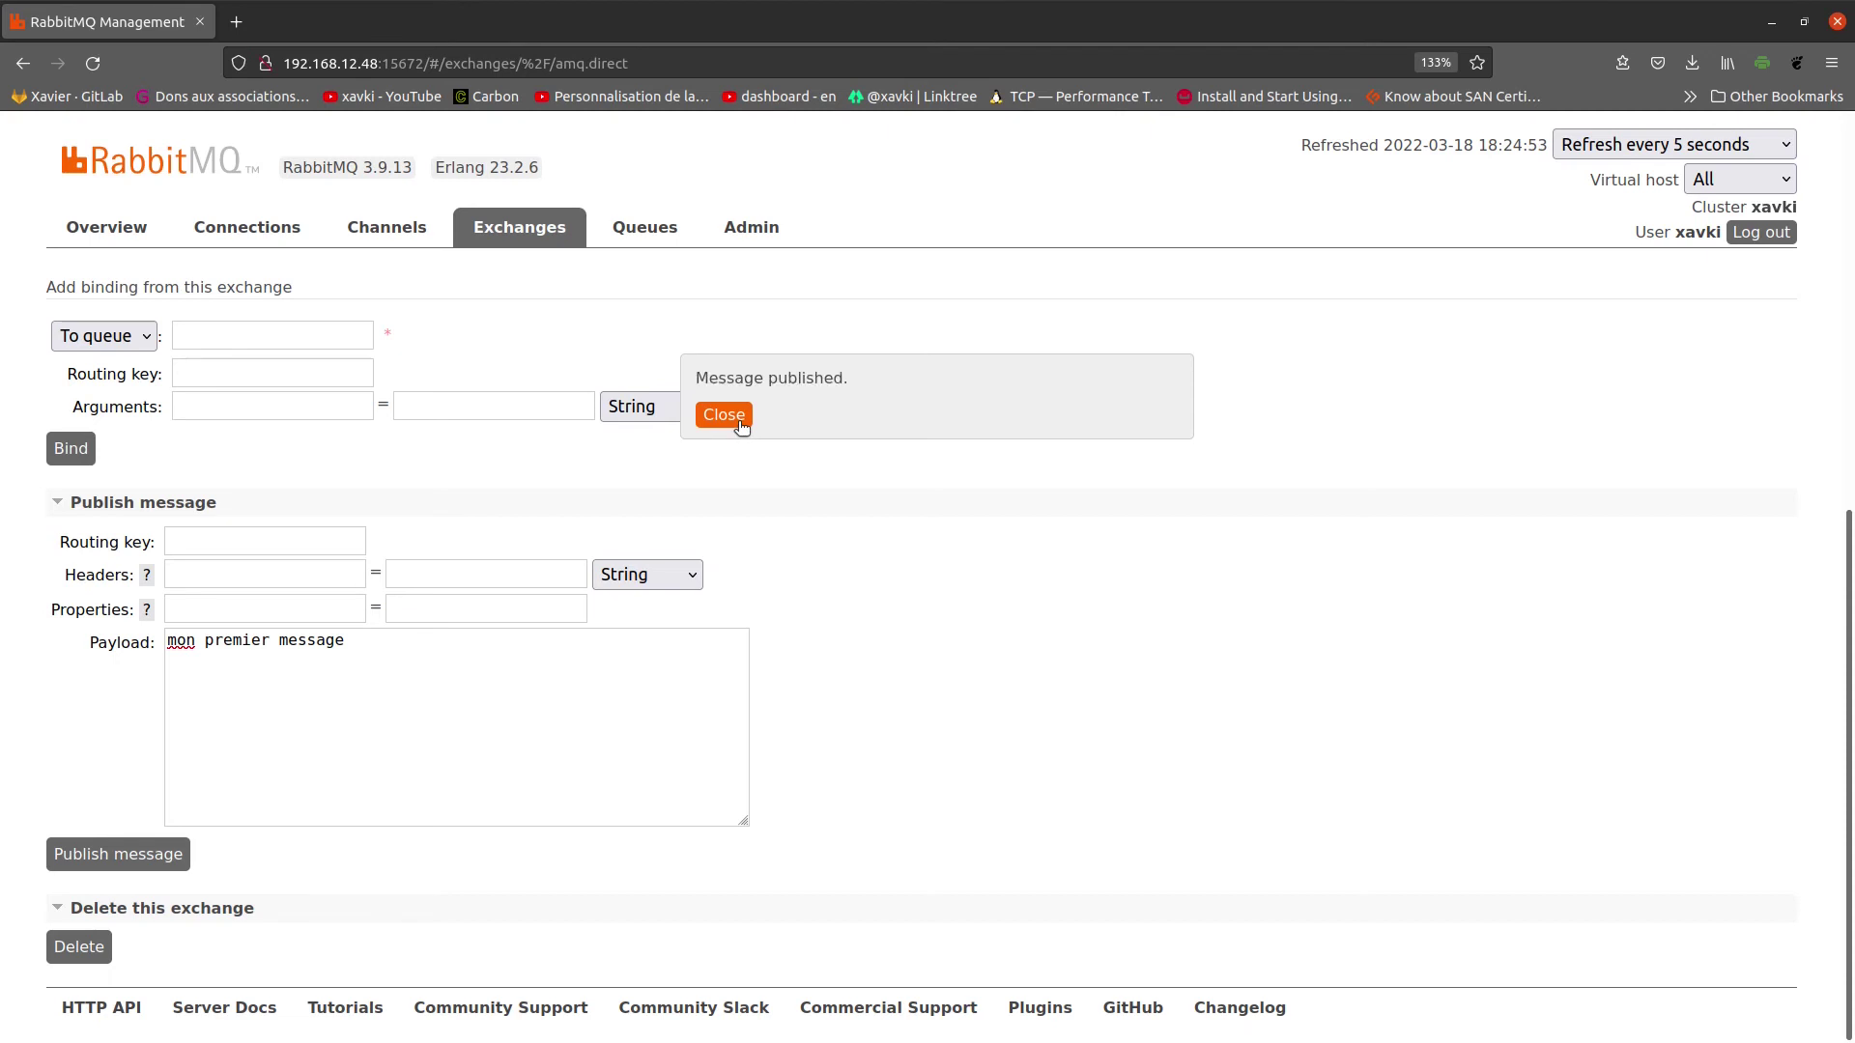
Step: Check that queue test shows 1 ready message on the Queues page and open its details
click(648, 237)
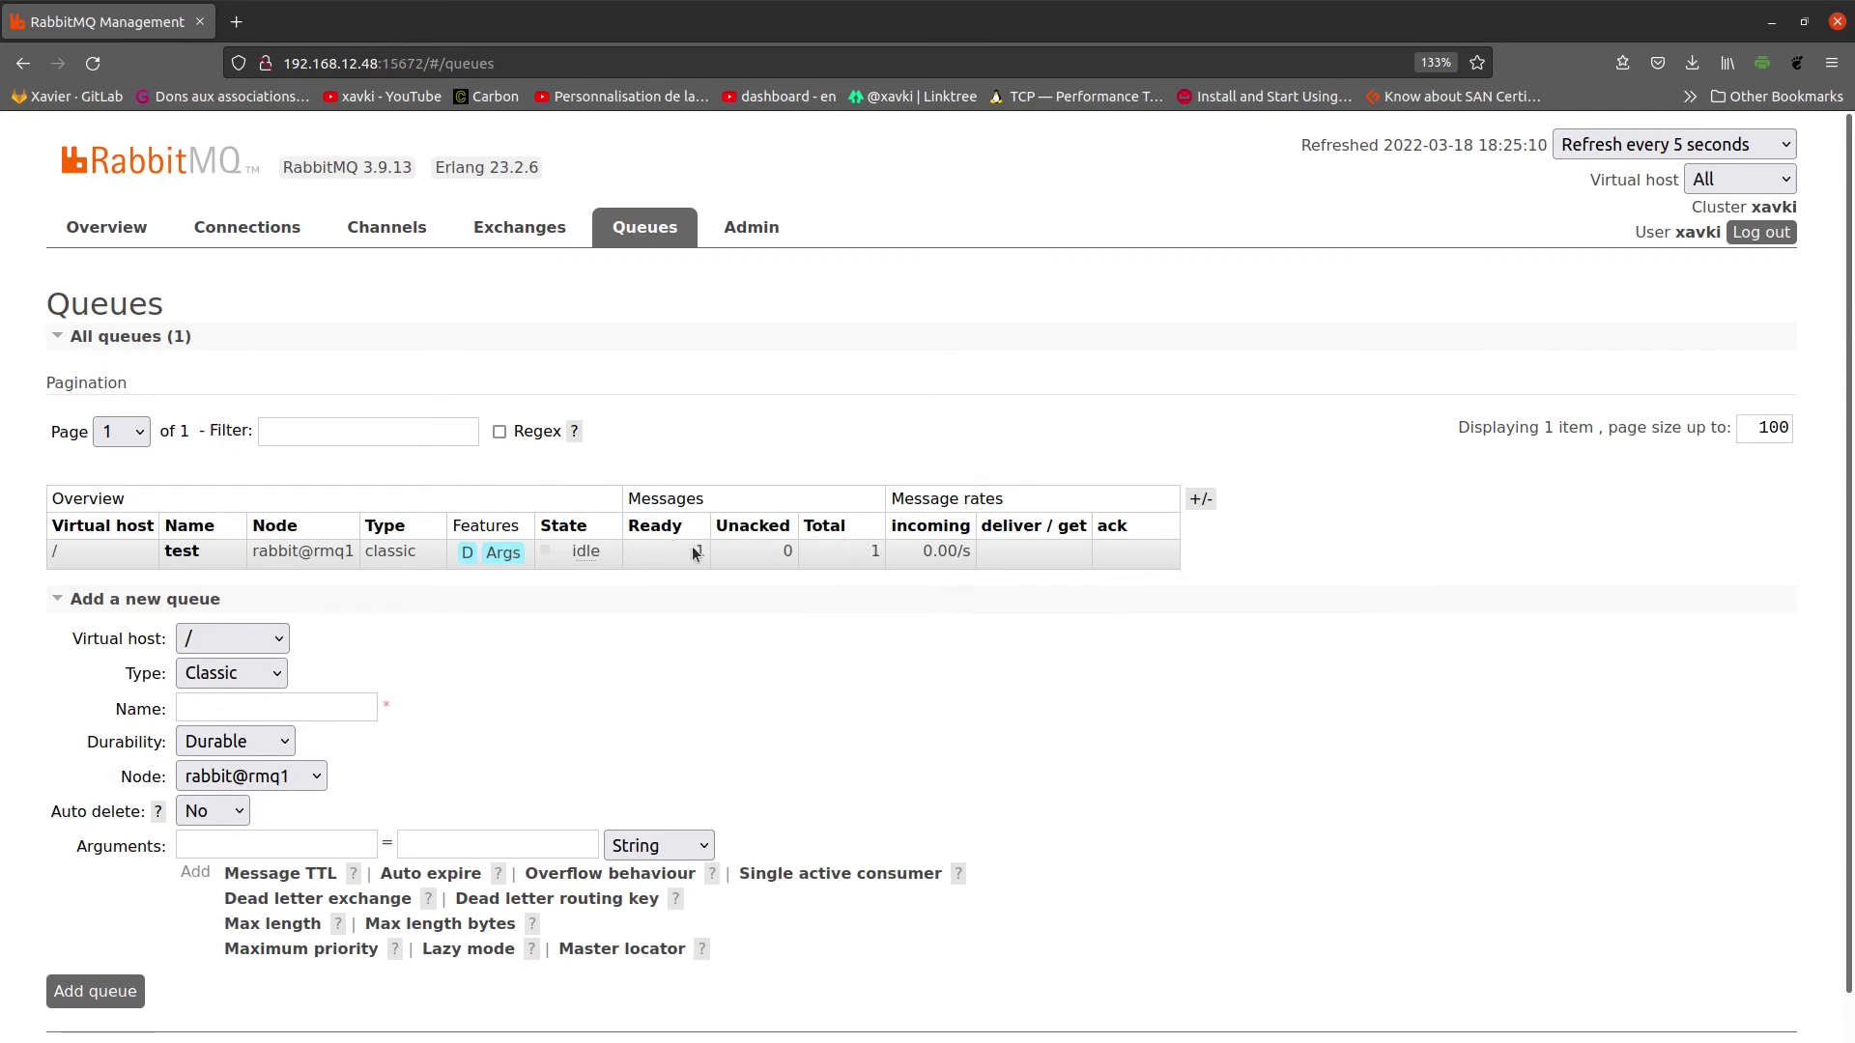
drag(674, 550, 708, 557)
click(181, 550)
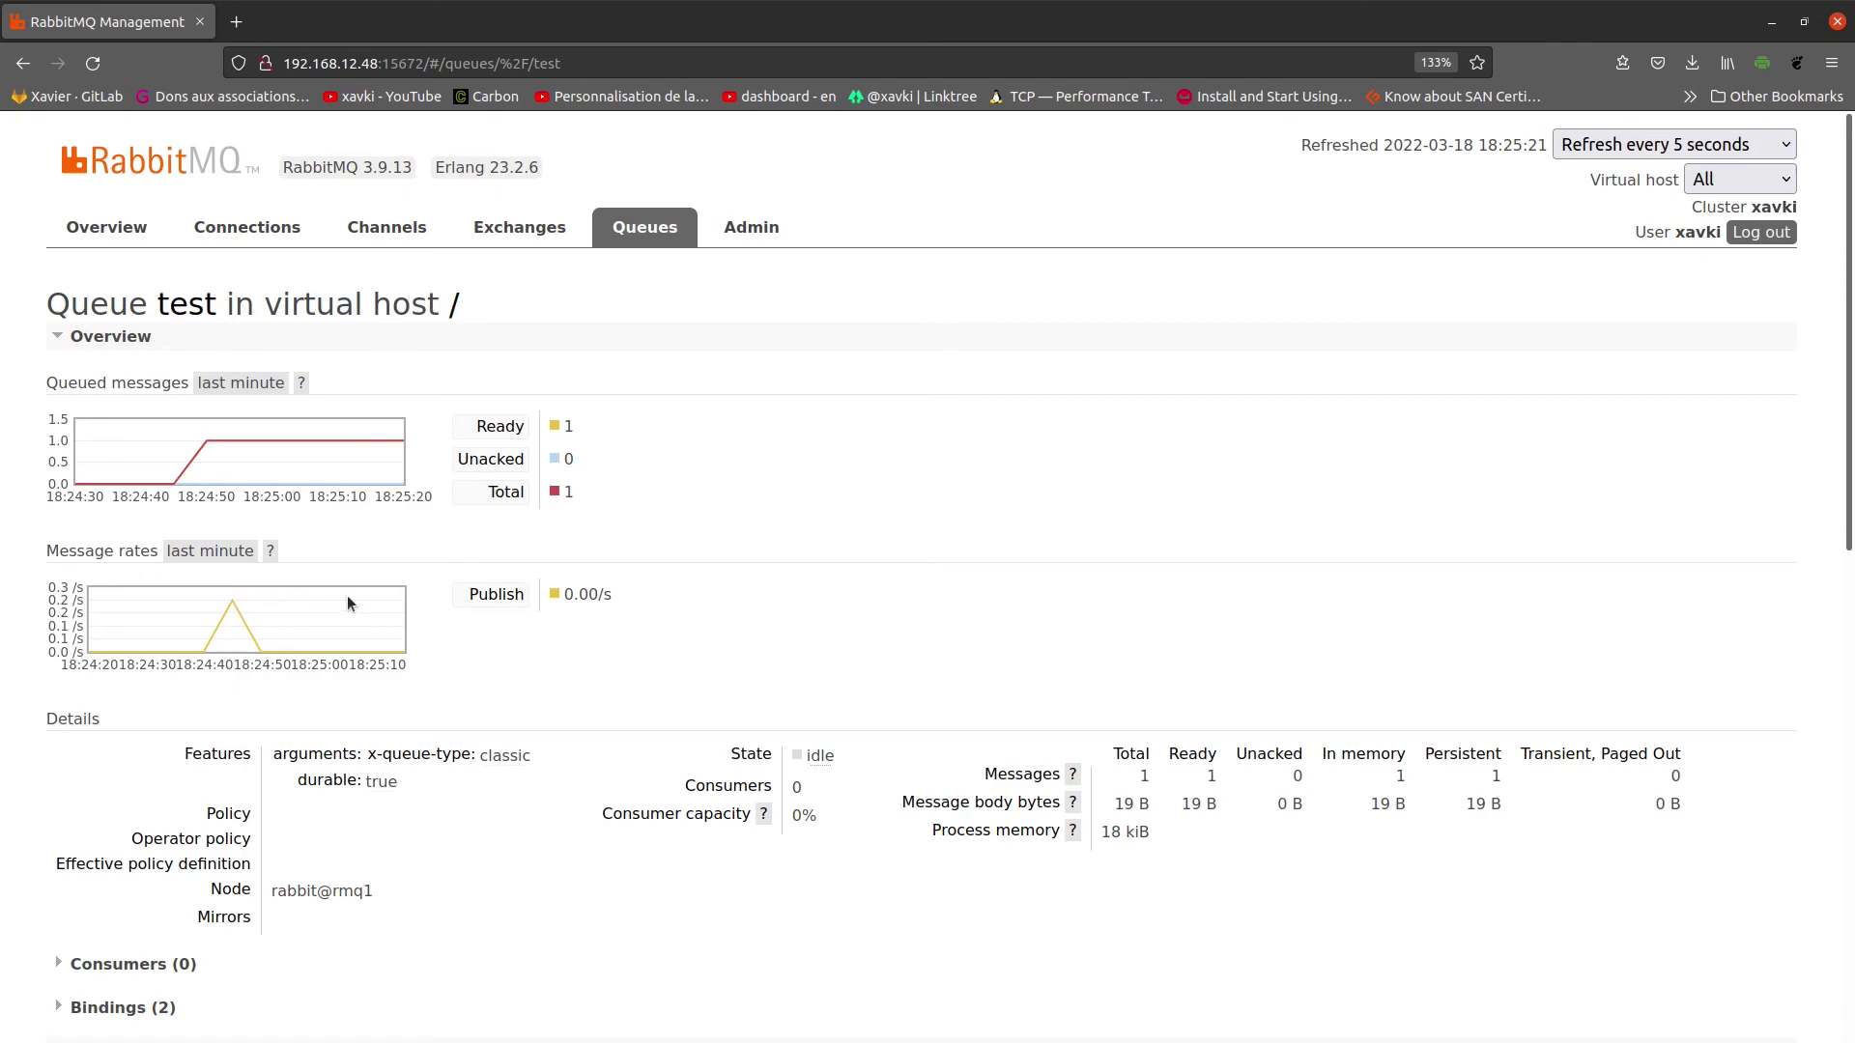
scroll(596, 615, down, 5)
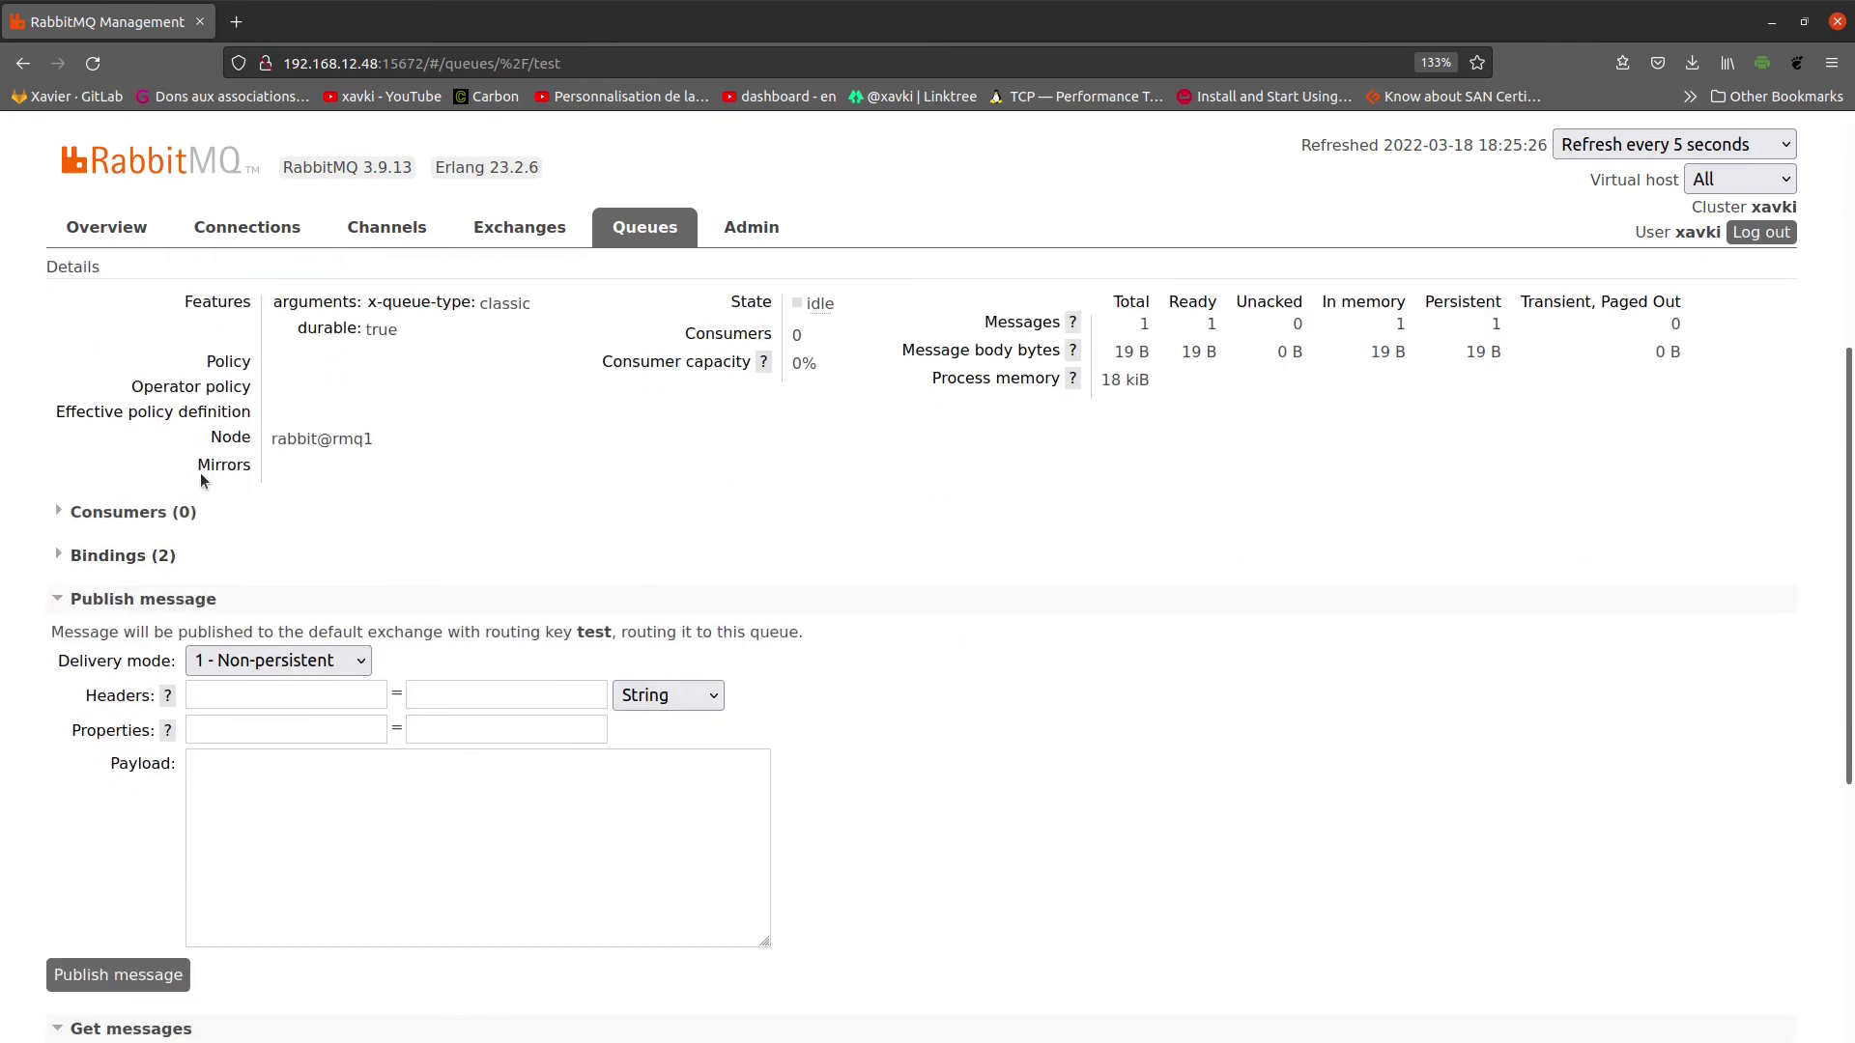
click(118, 526)
click(123, 526)
scroll(206, 578, down, 2)
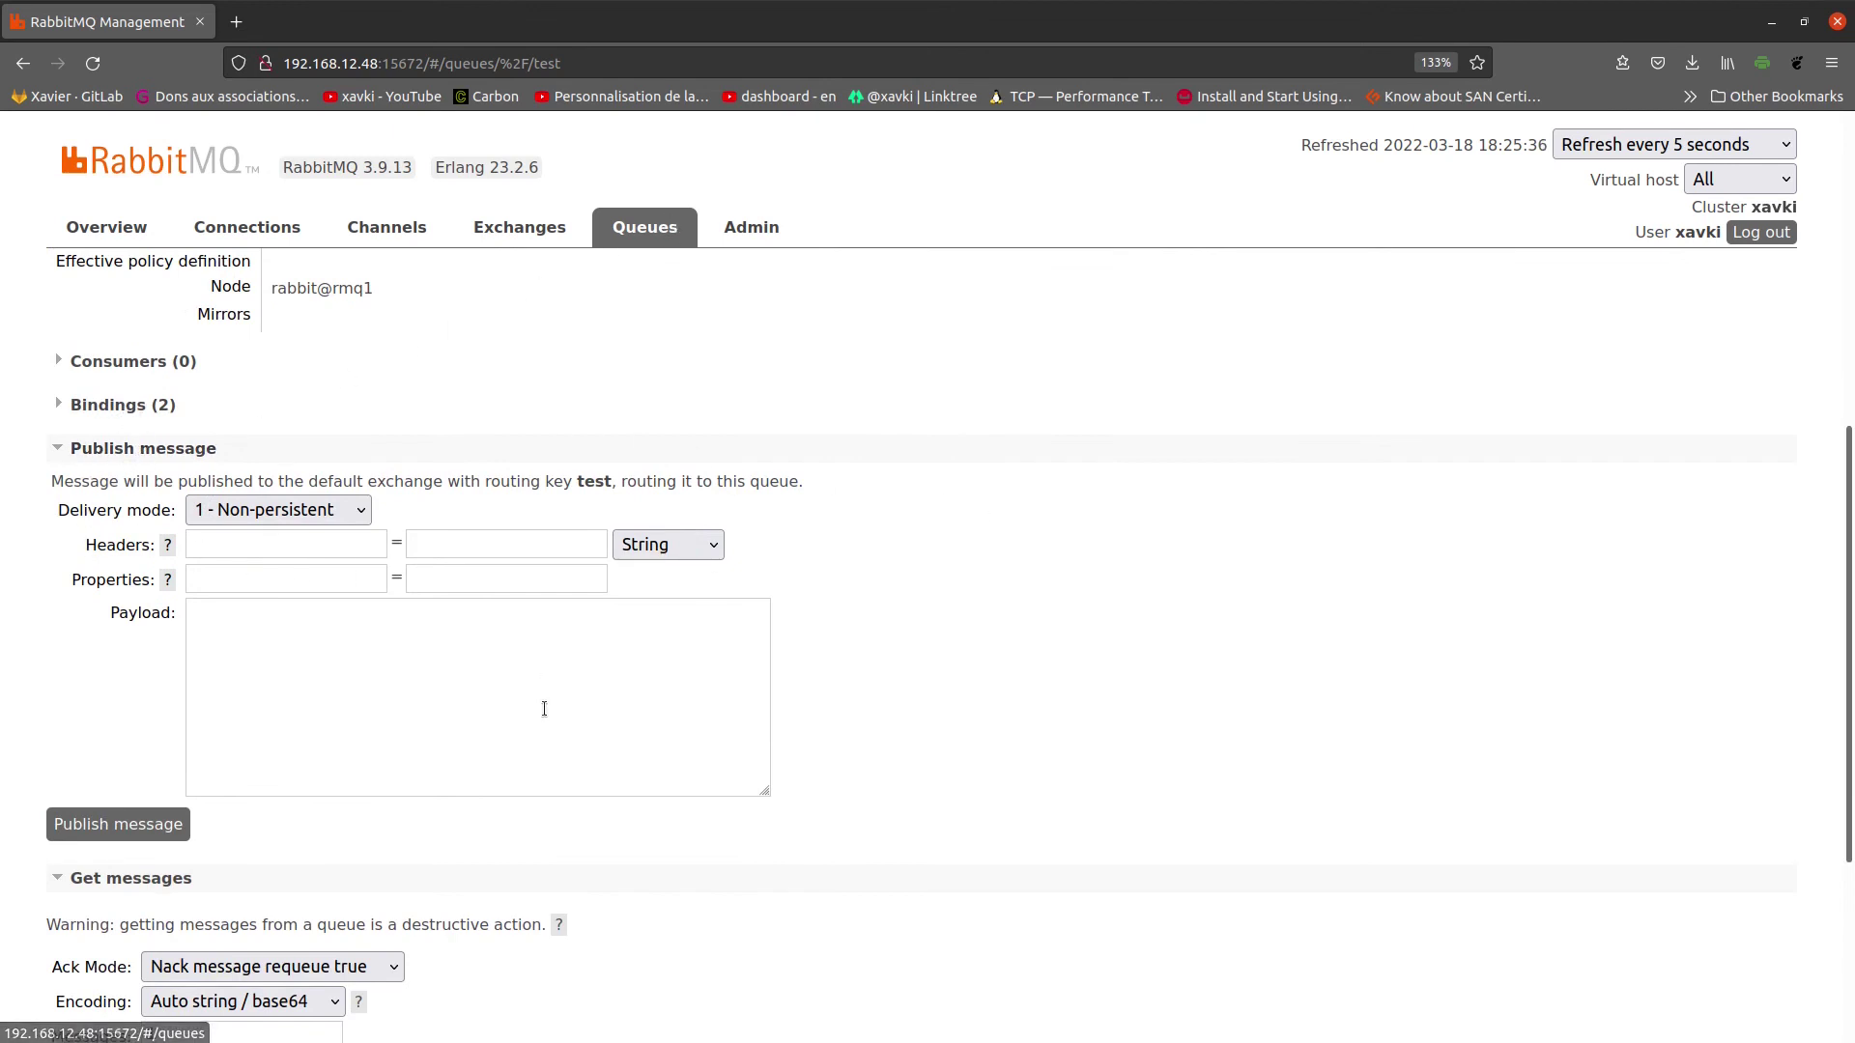
scroll(580, 705, up, 5)
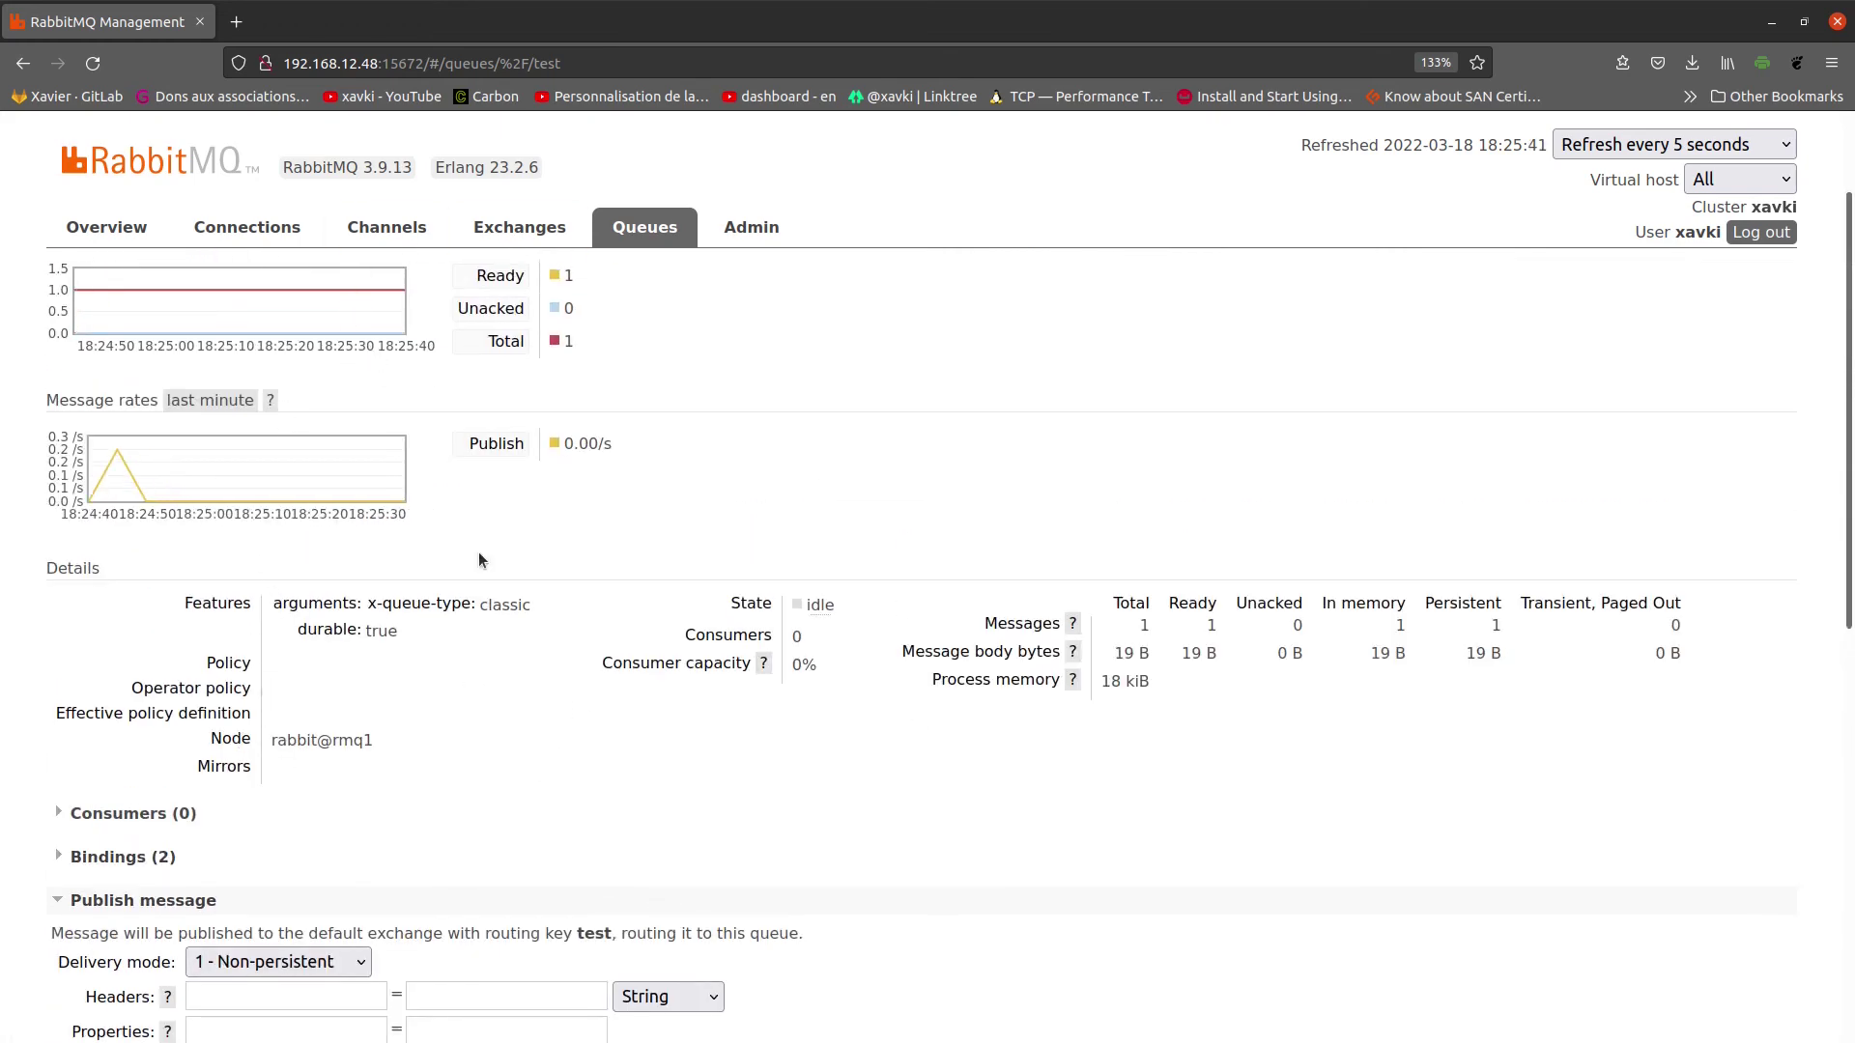
scroll(489, 687, up, 2)
scroll(489, 691, down, 8)
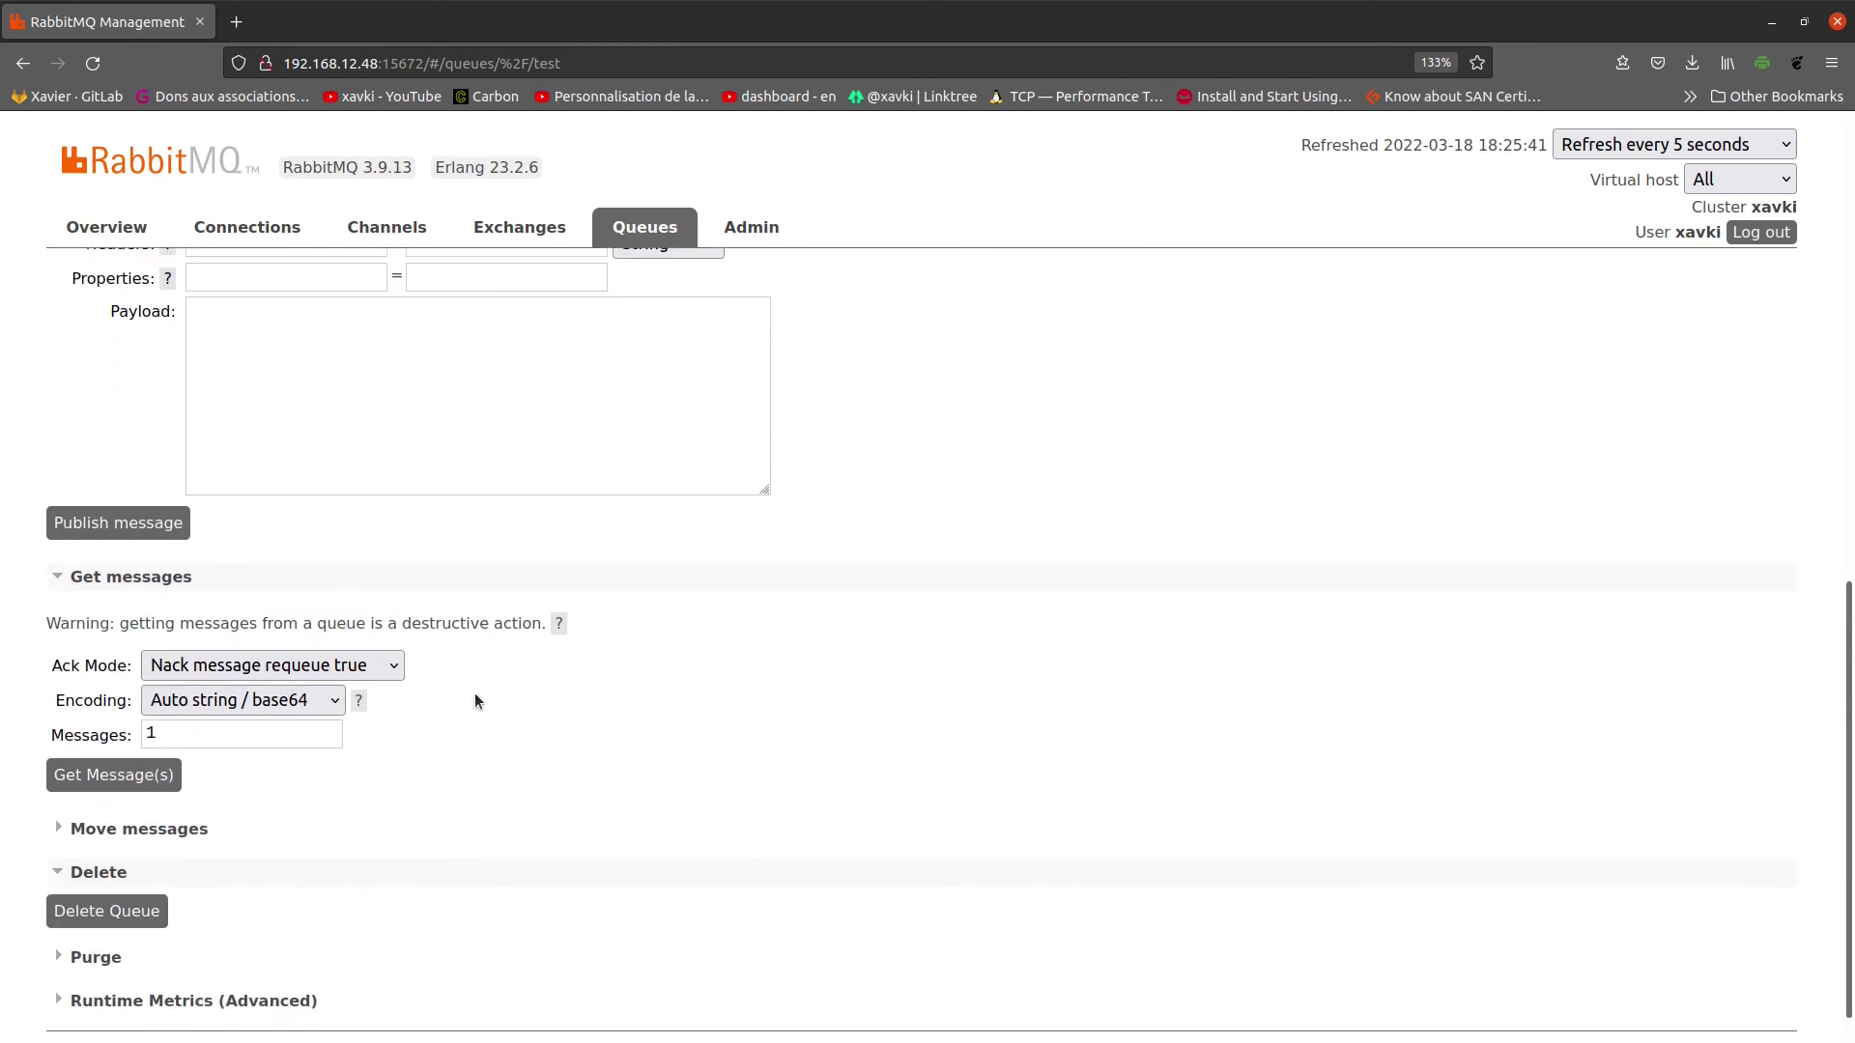
scroll(473, 700, down, 1)
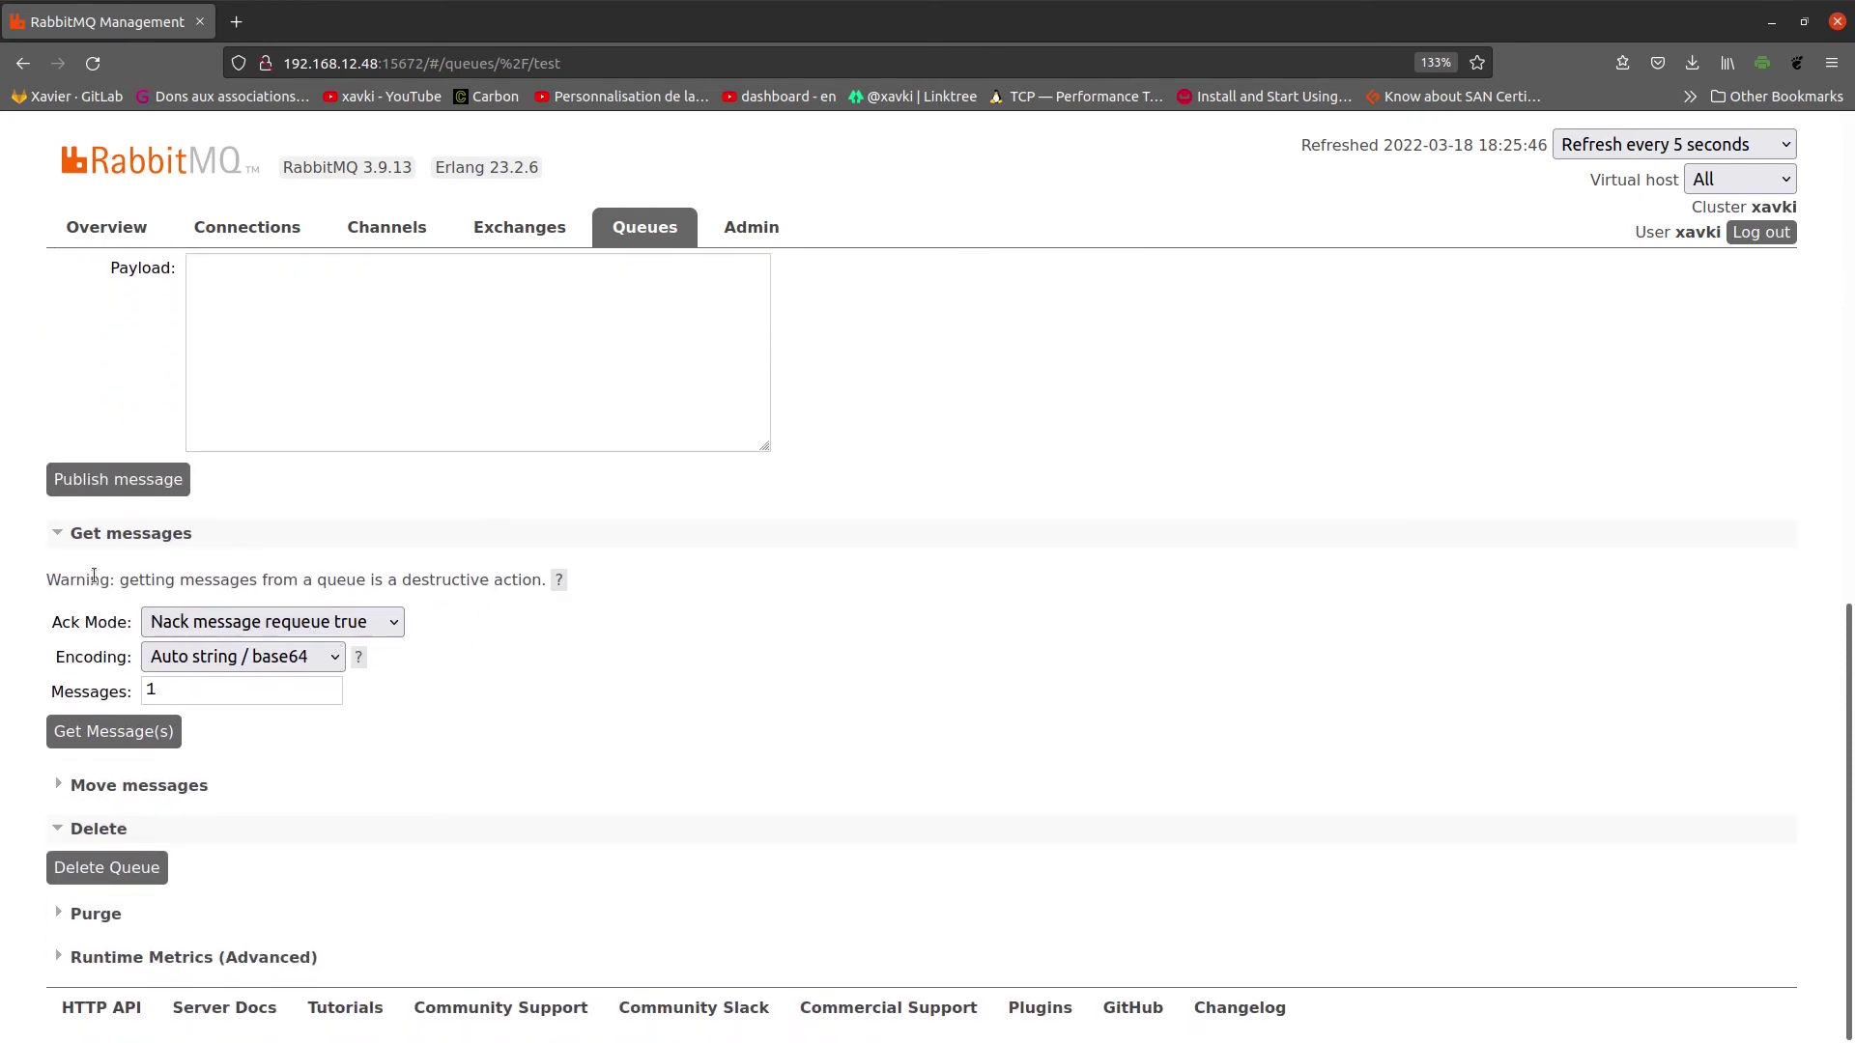
click(346, 626)
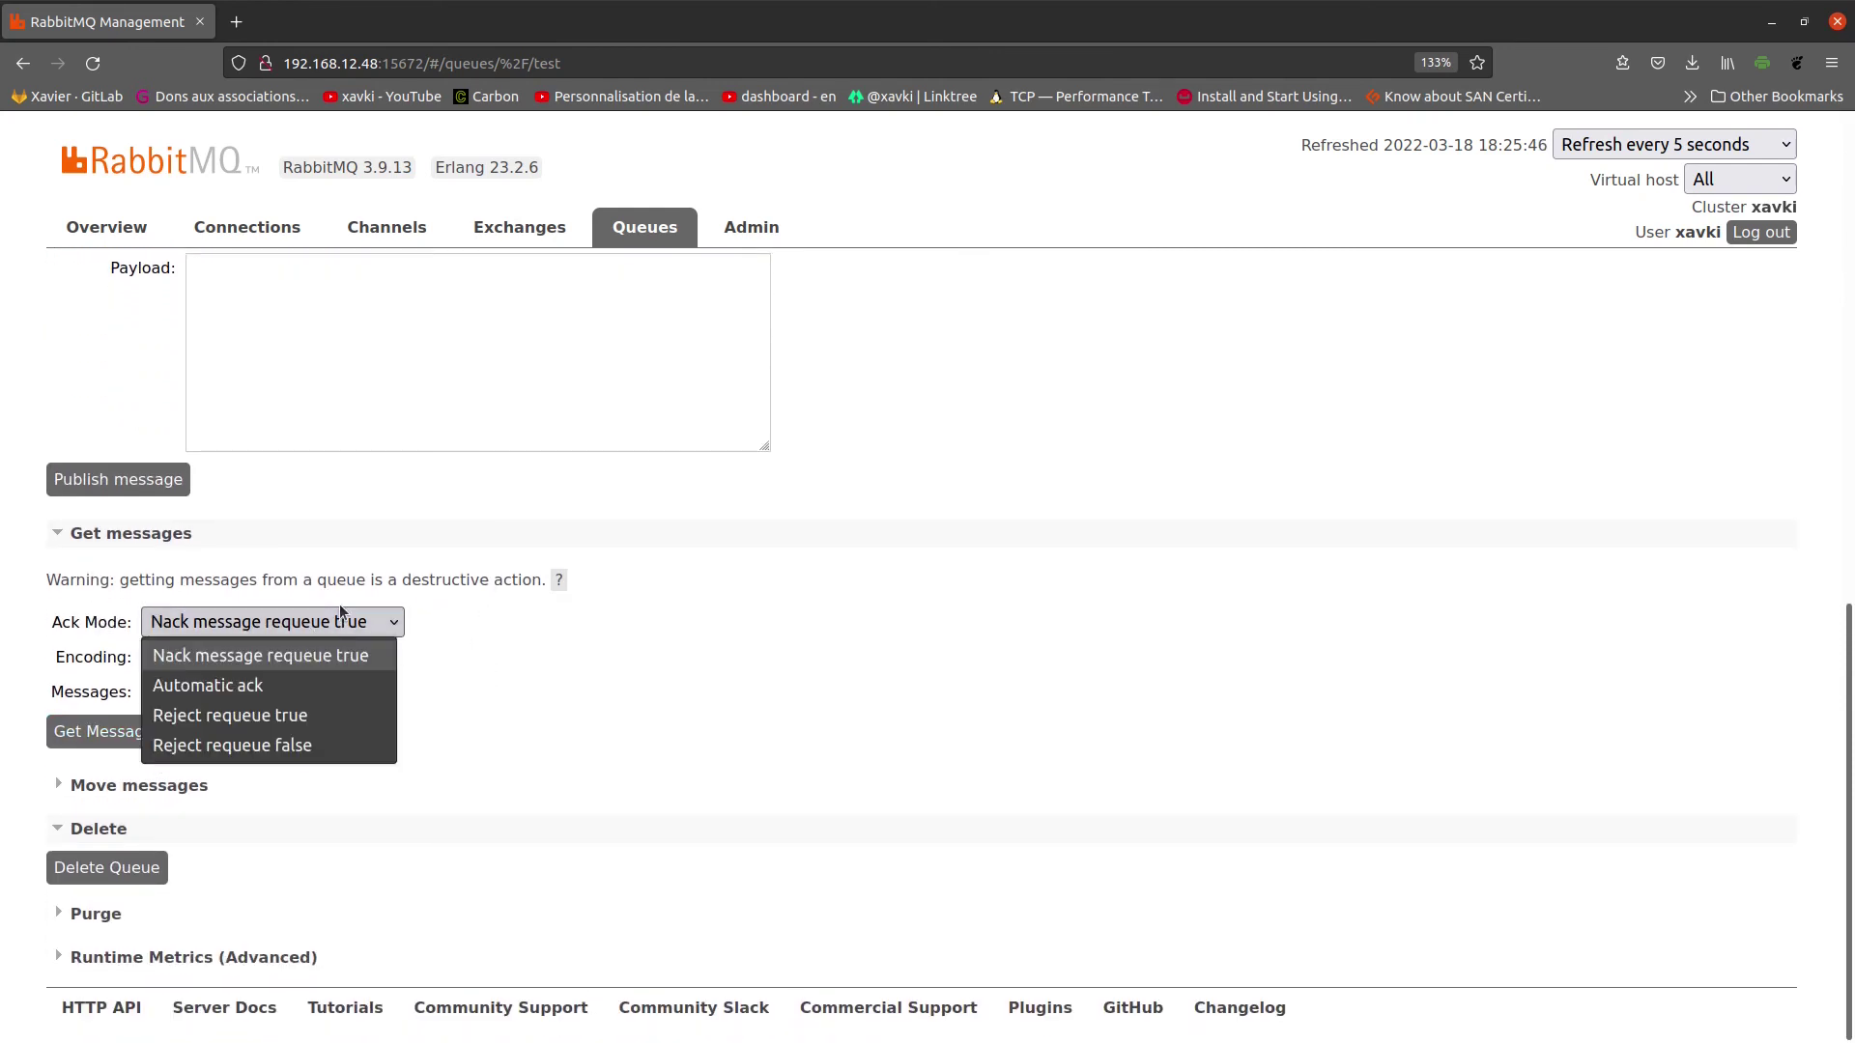
click(298, 665)
scroll(649, 673, up, 5)
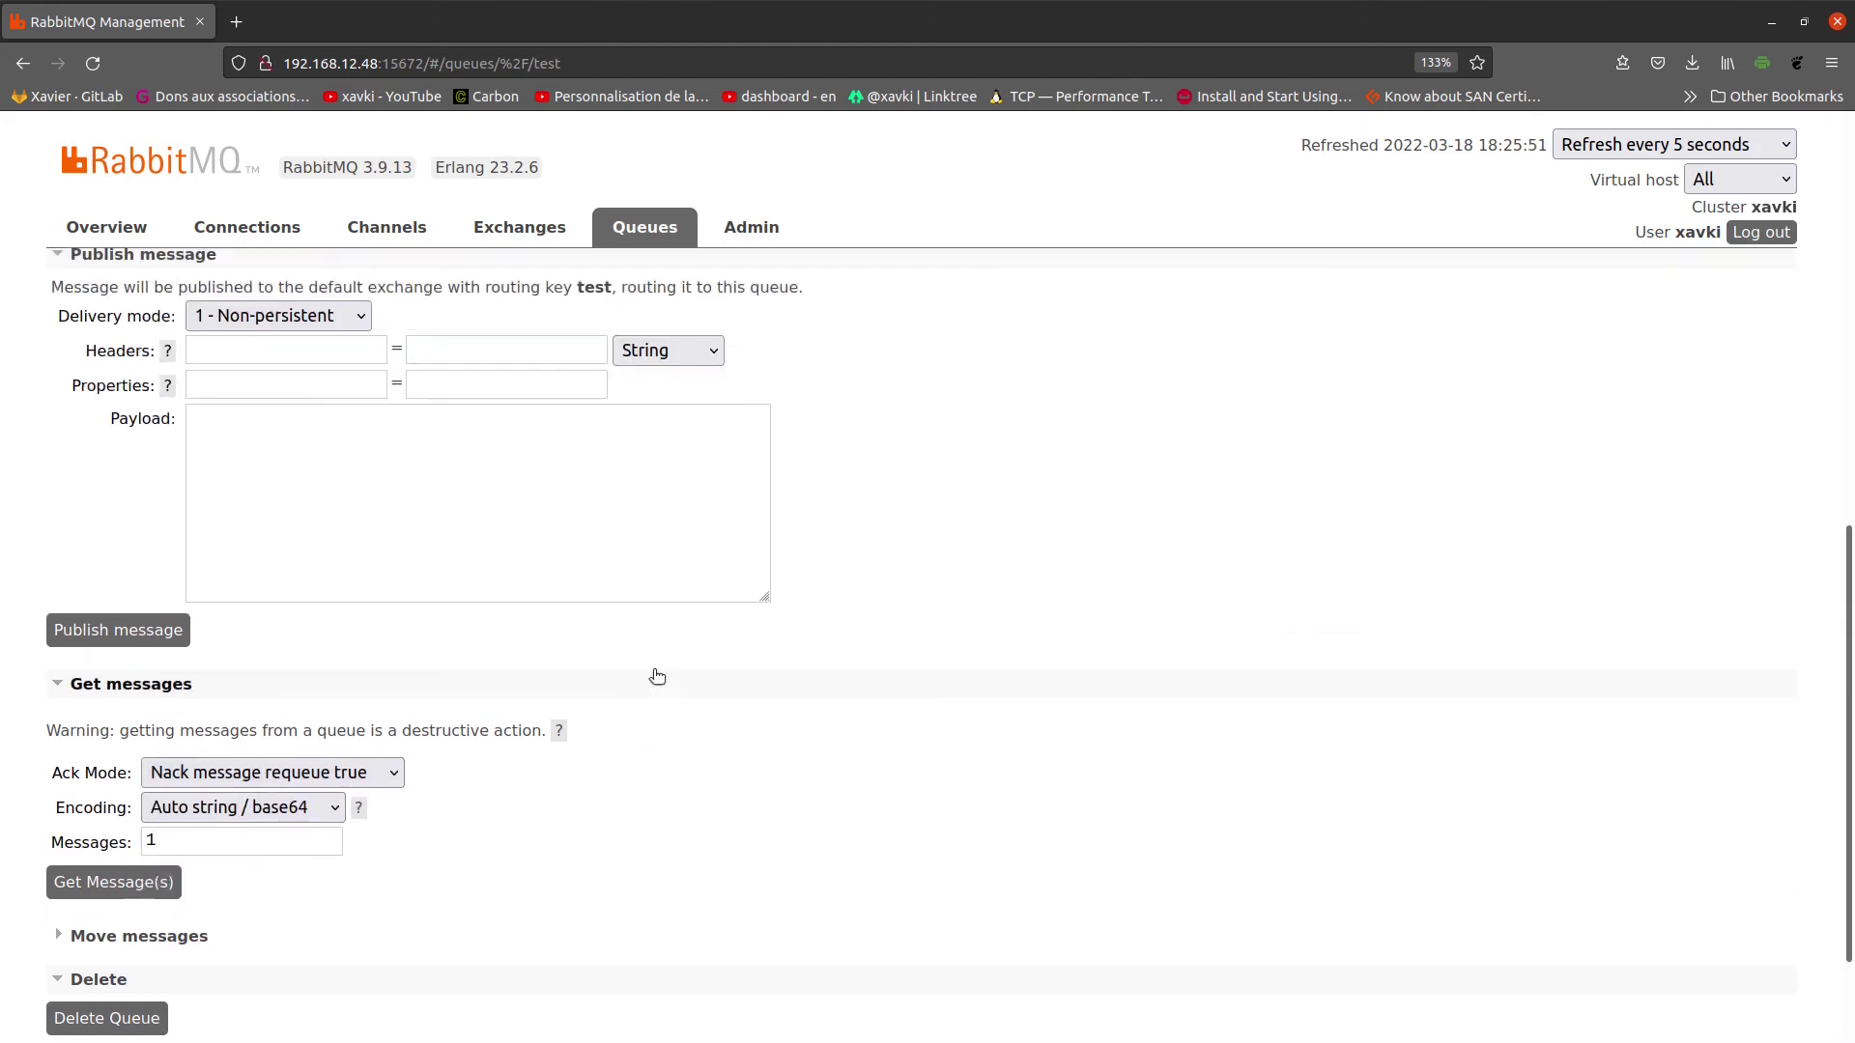
scroll(855, 715, up, 4)
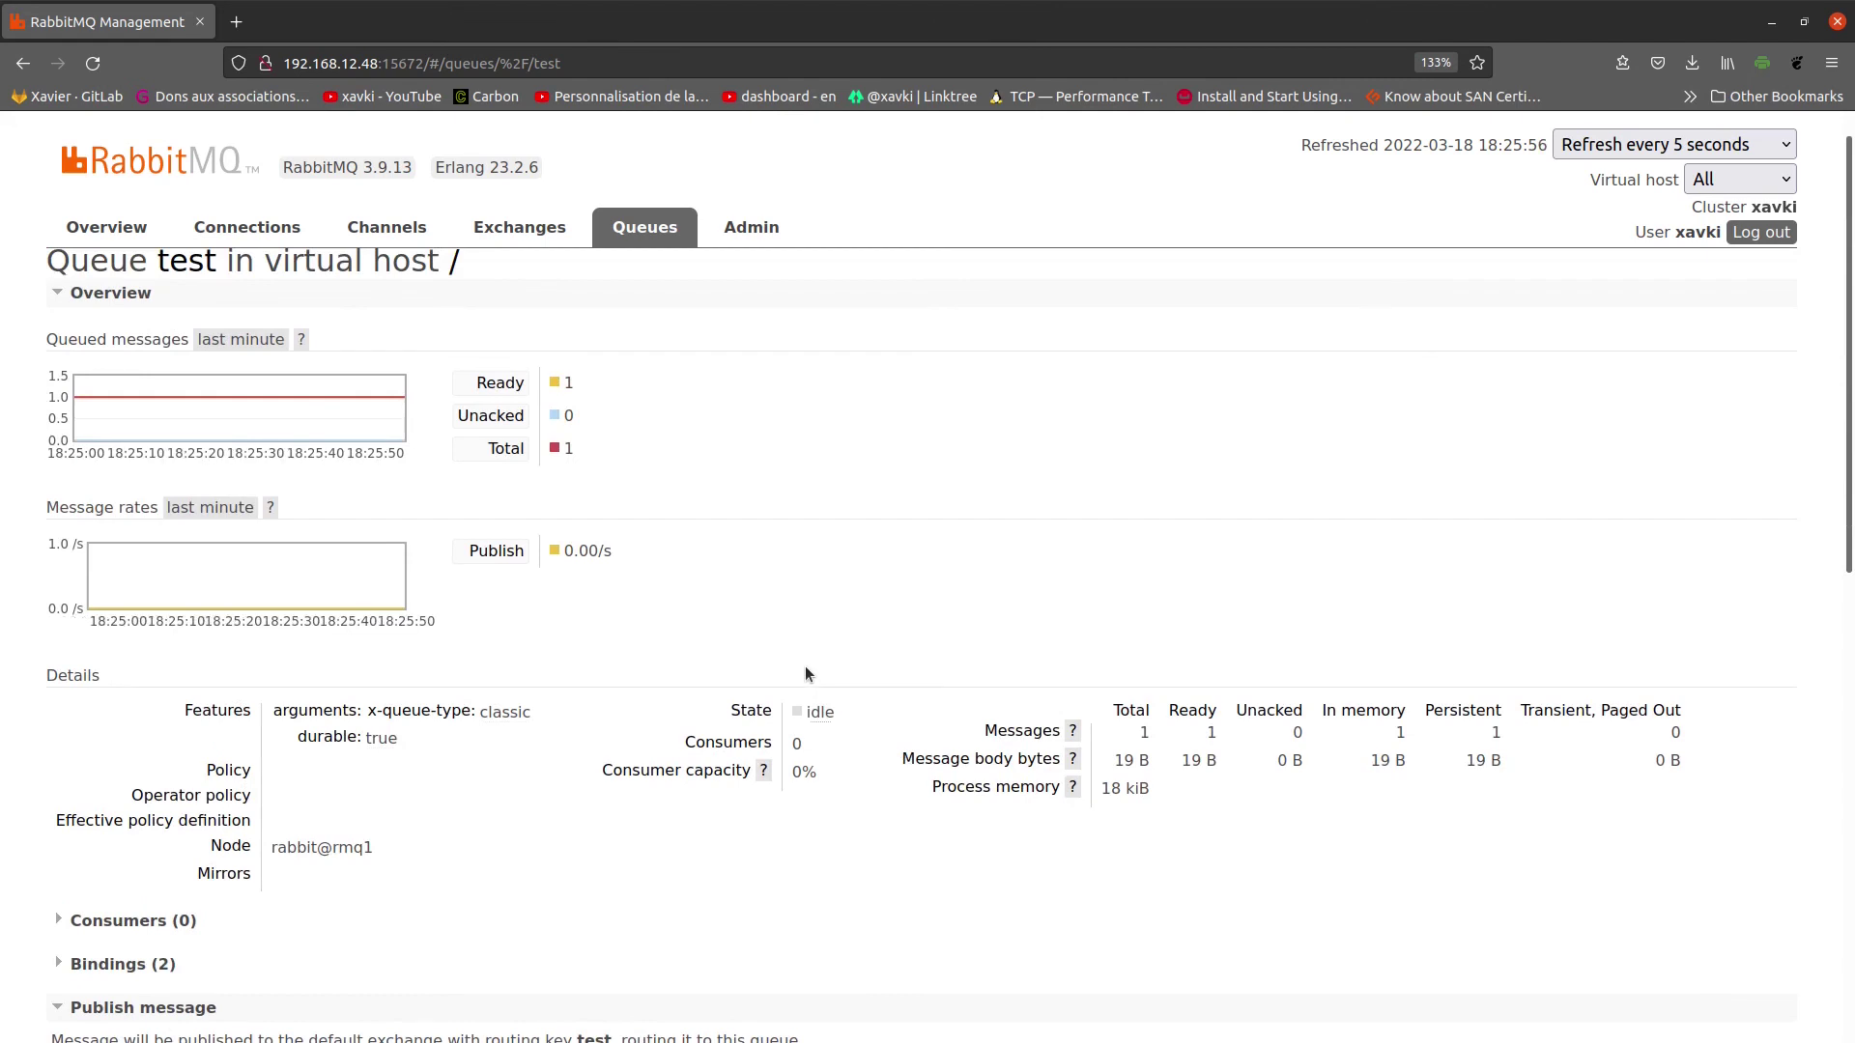
scroll(806, 670, down, 8)
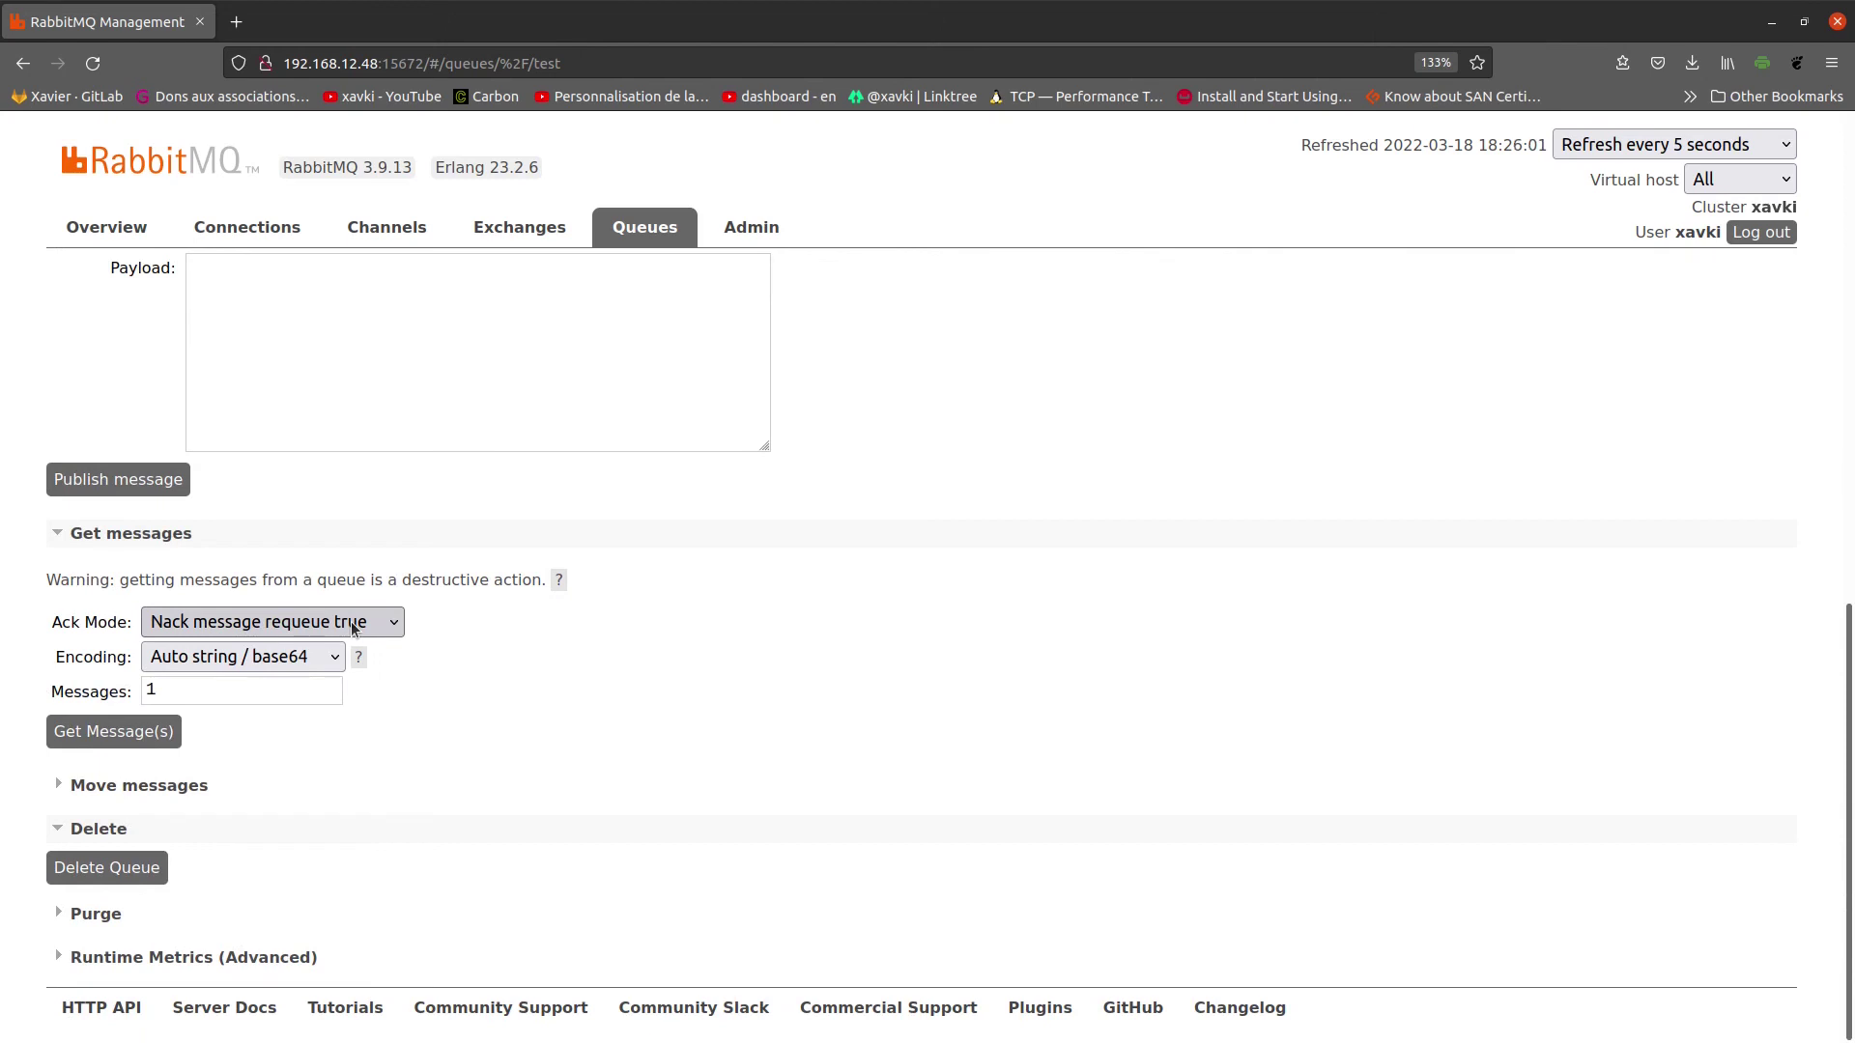
click(112, 735)
scroll(503, 735, down, 3)
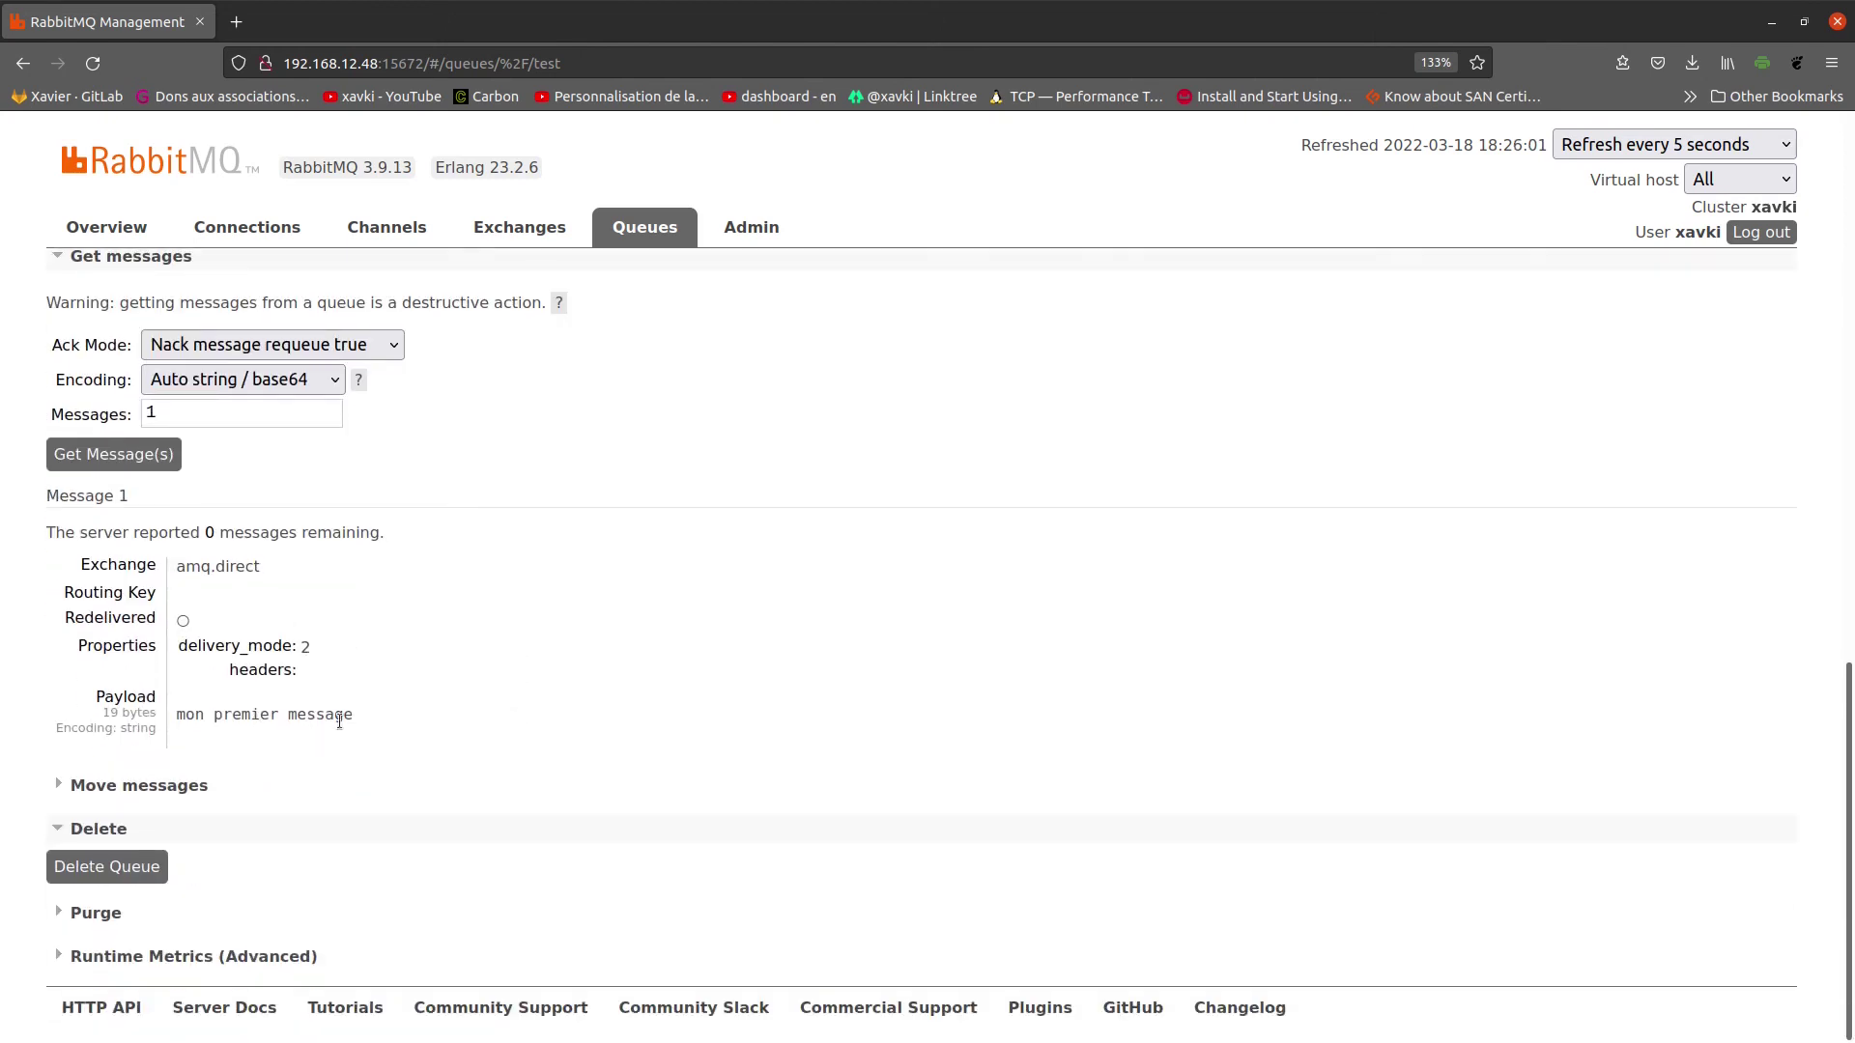
drag(339, 721, 68, 729)
click(121, 415)
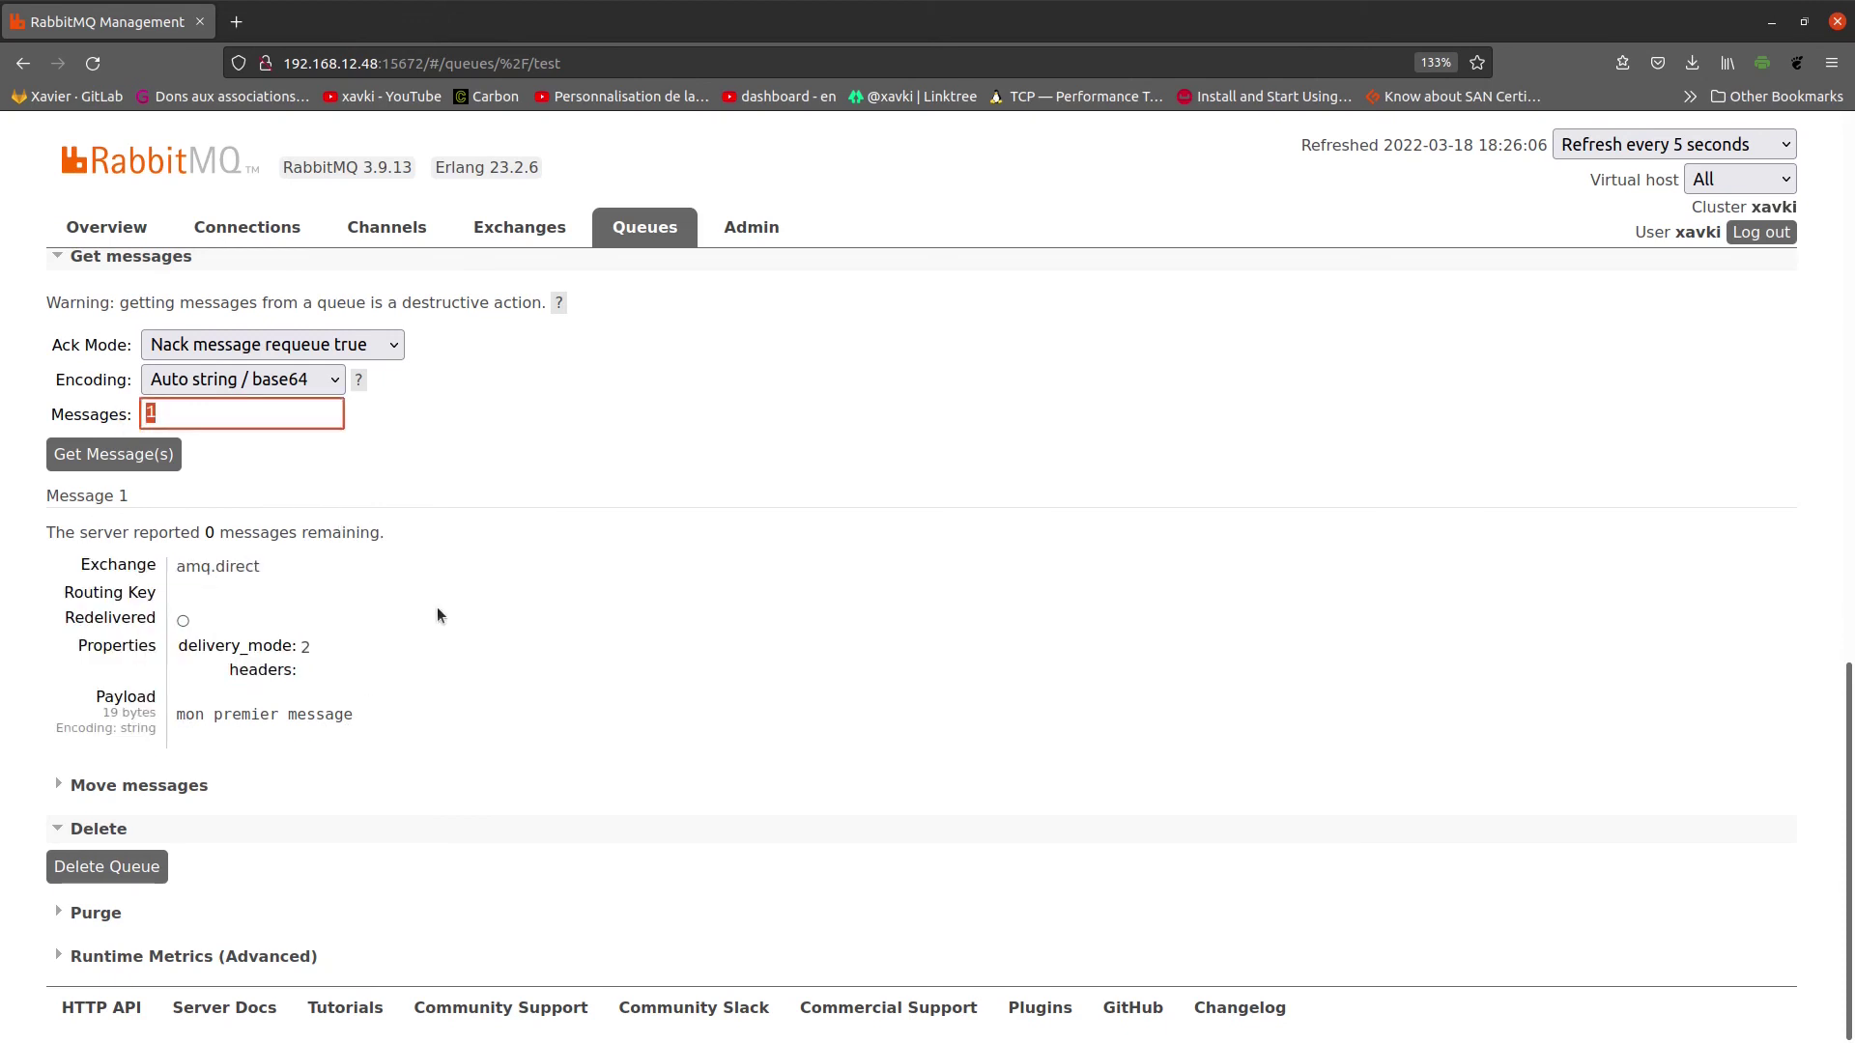
scroll(467, 593, up, 3)
click(319, 646)
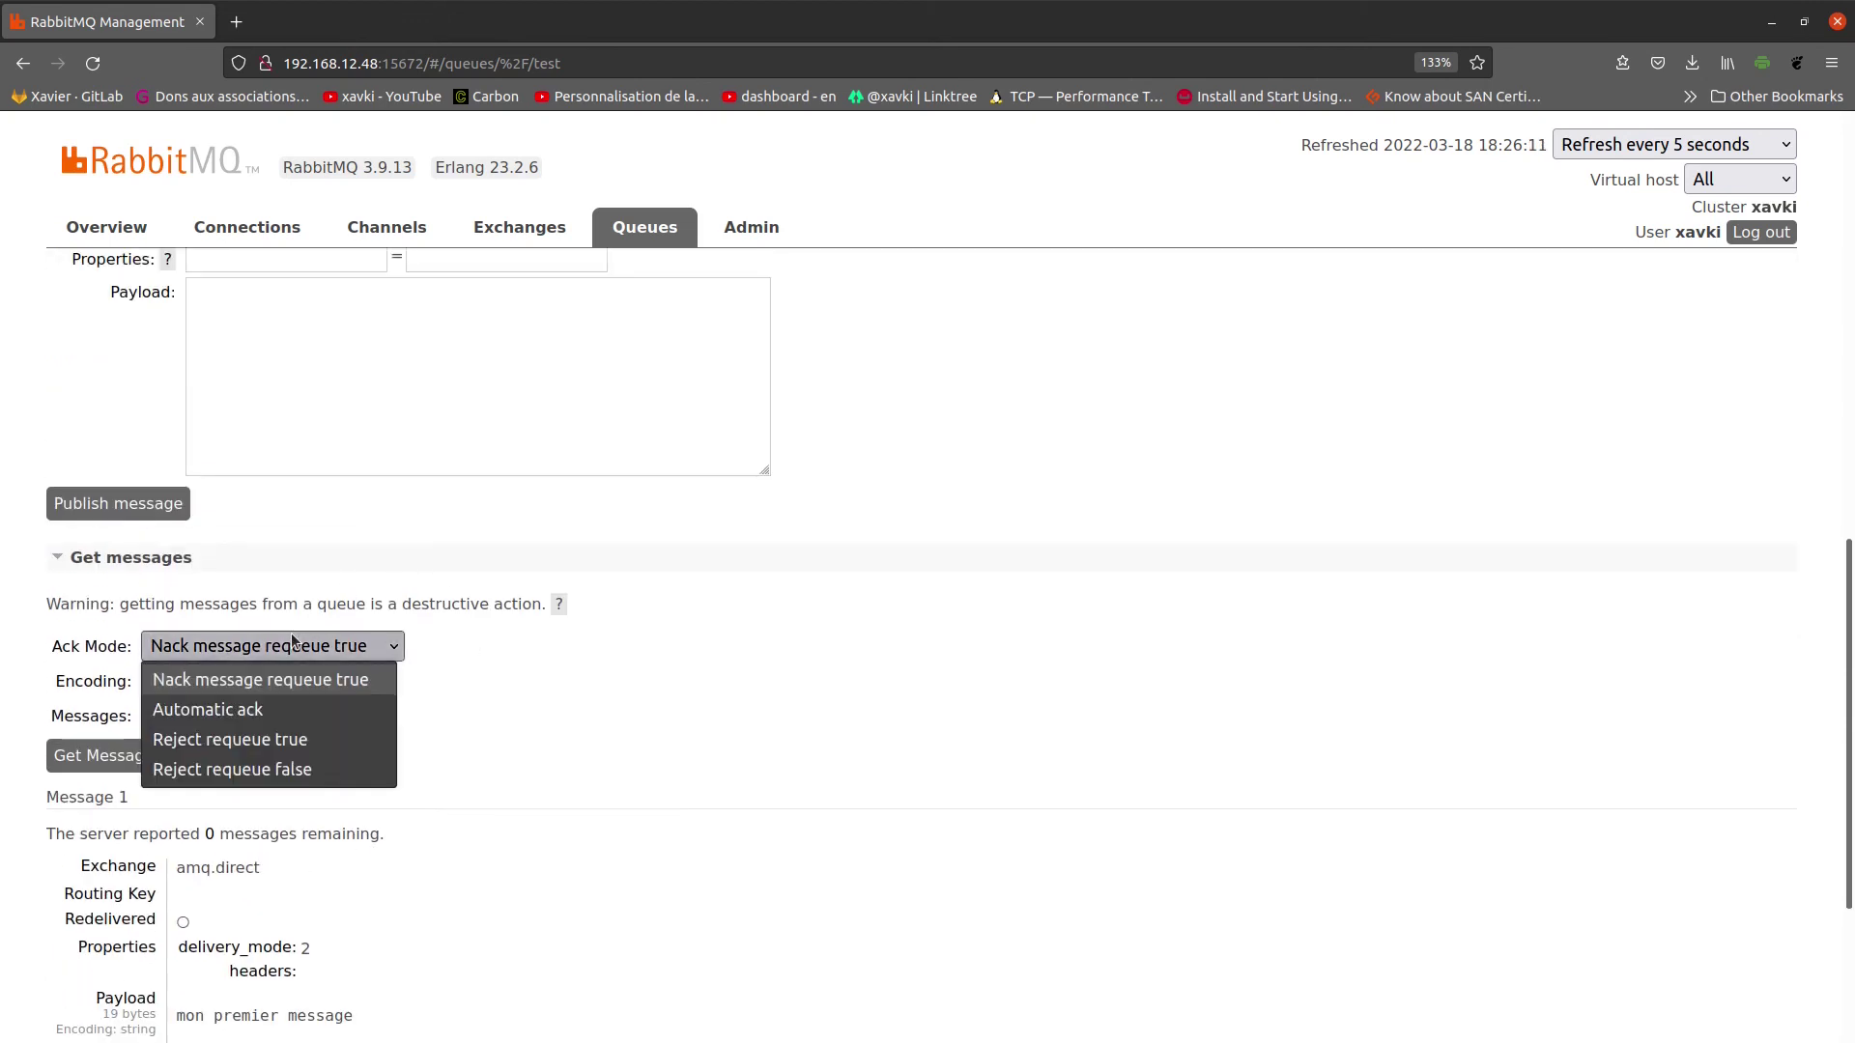
scroll(444, 398, up, 10)
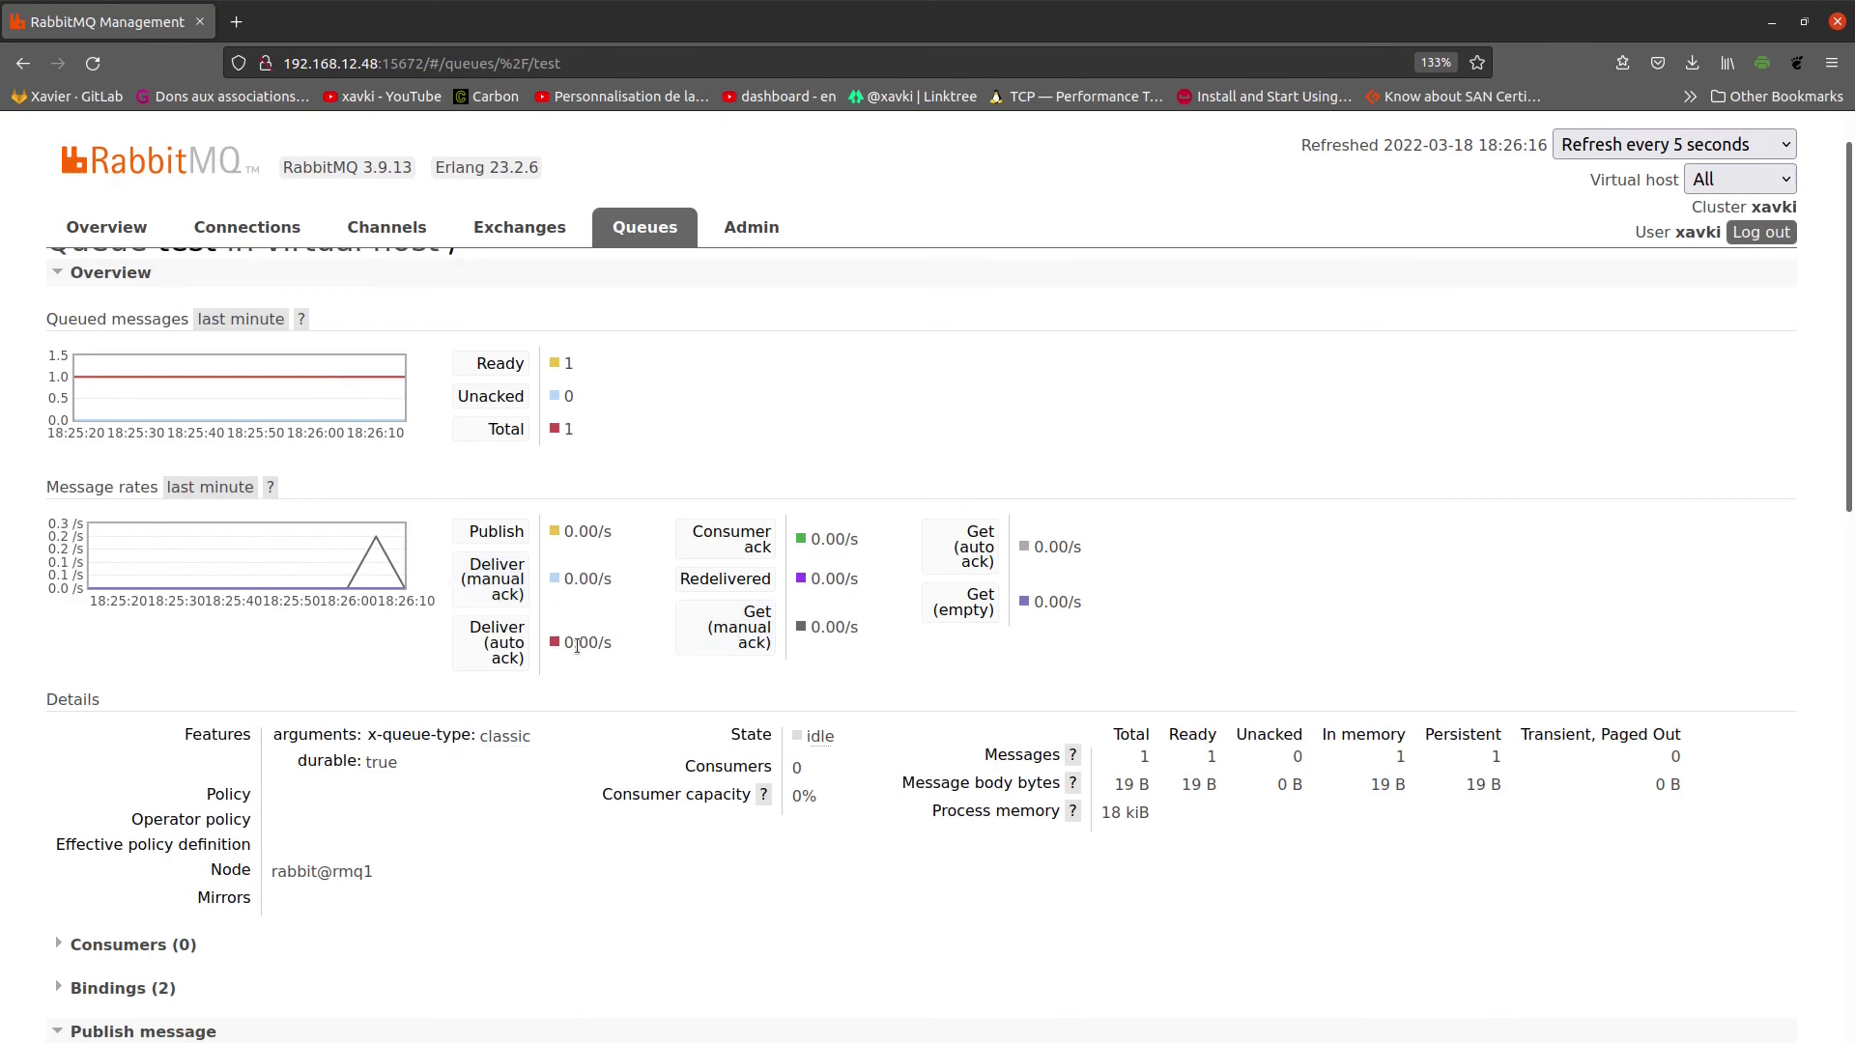
scroll(543, 665, down, 5)
scroll(400, 695, down, 4)
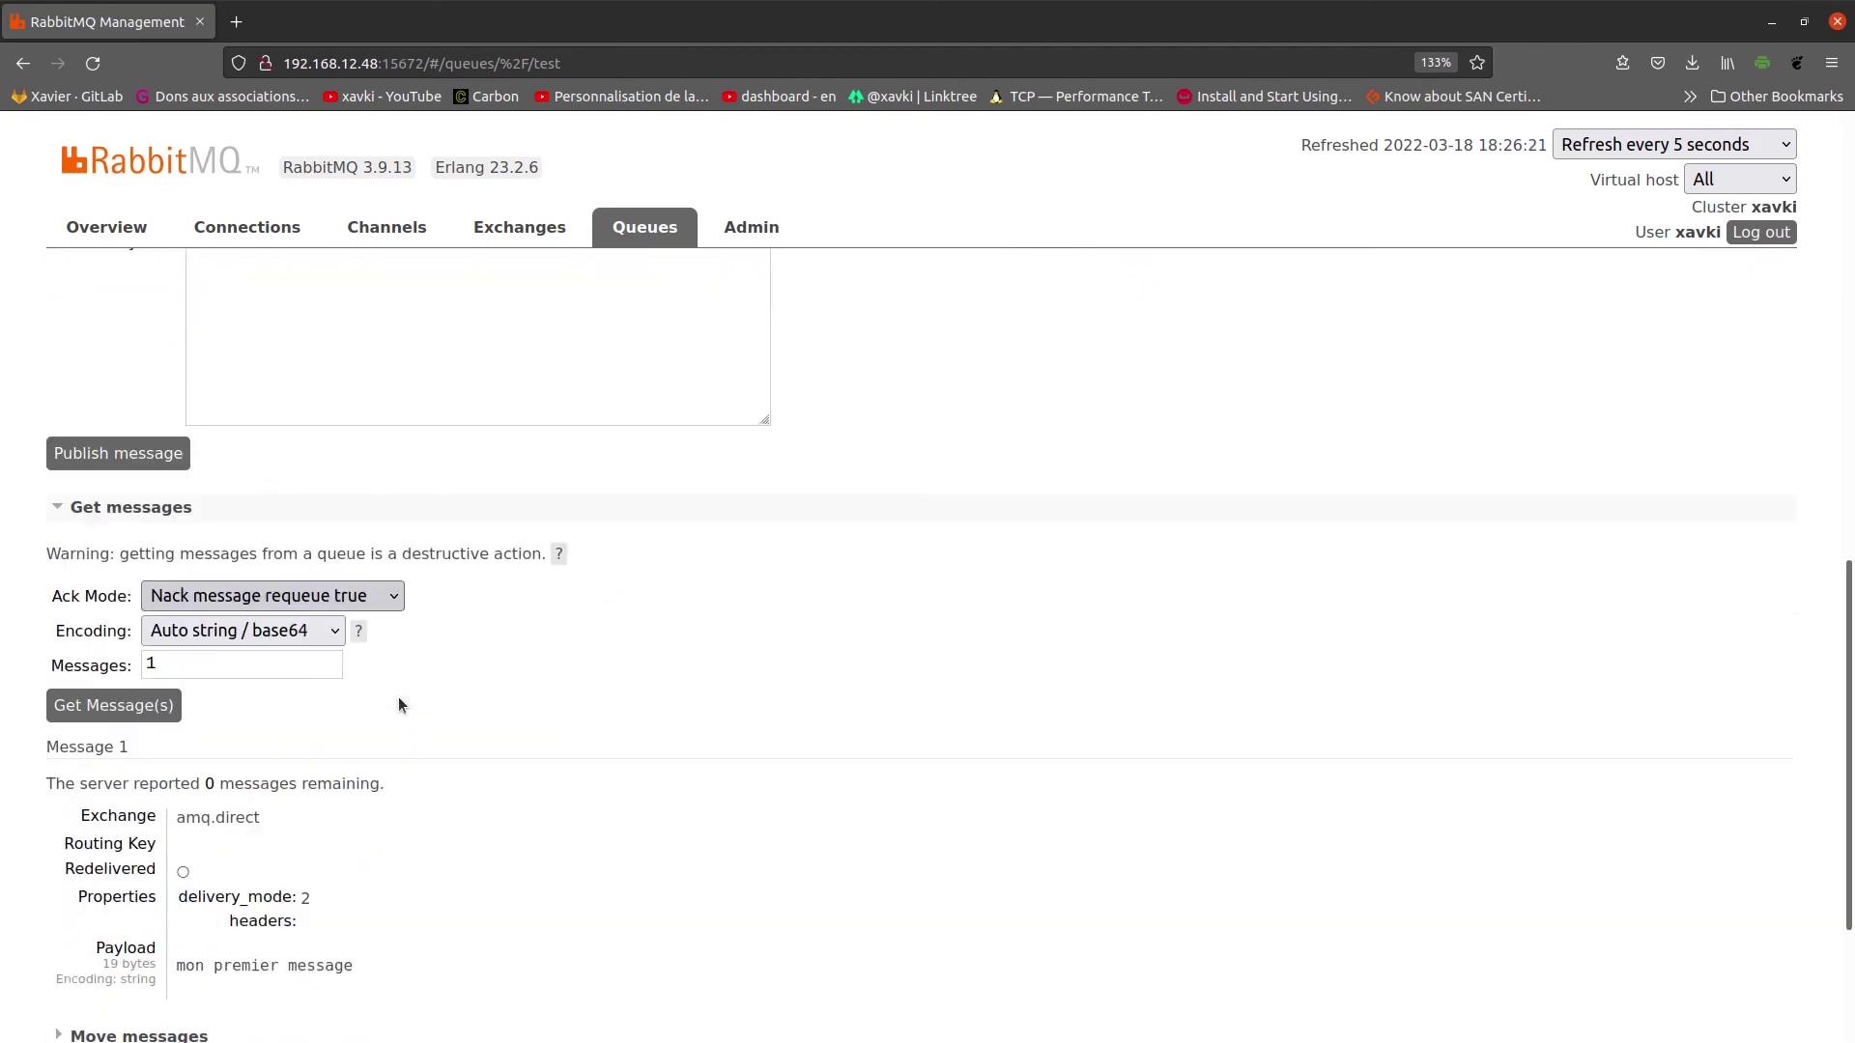
Step: Get the message from queue test with Ack Mode set to Automatic ack
click(255, 501)
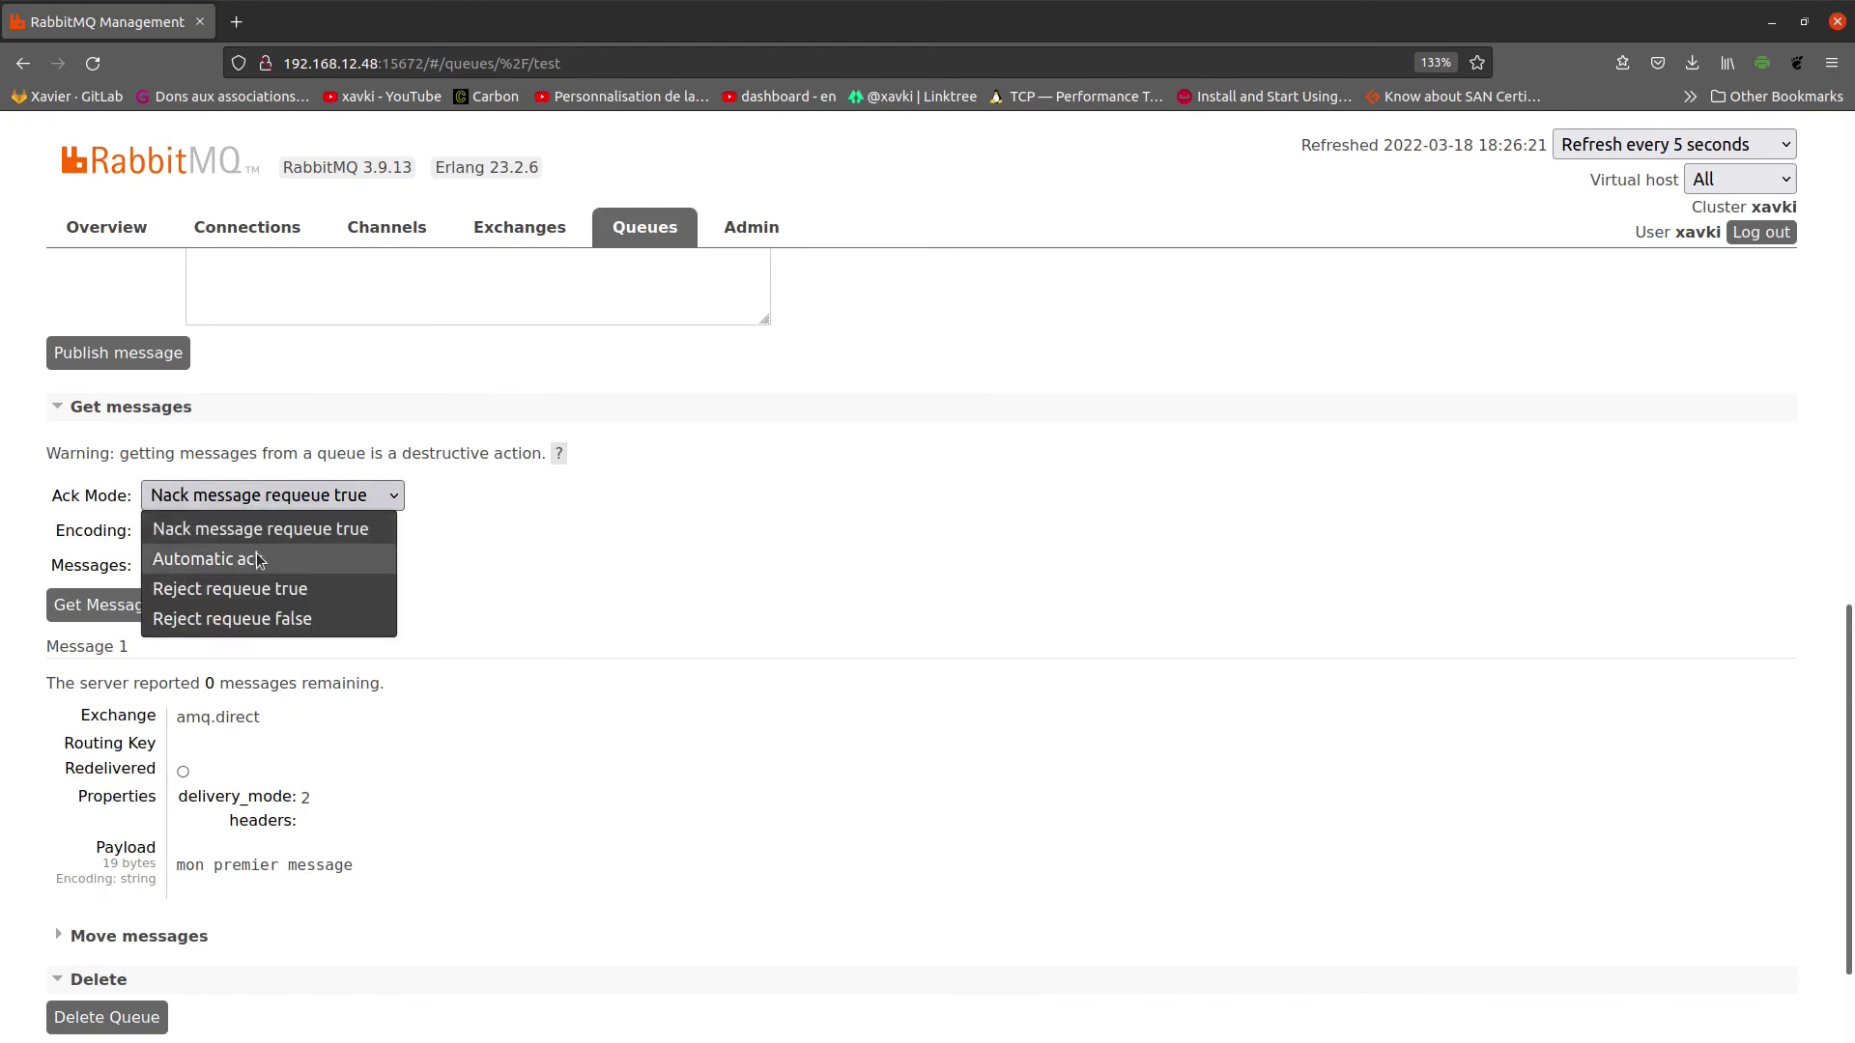
click(208, 558)
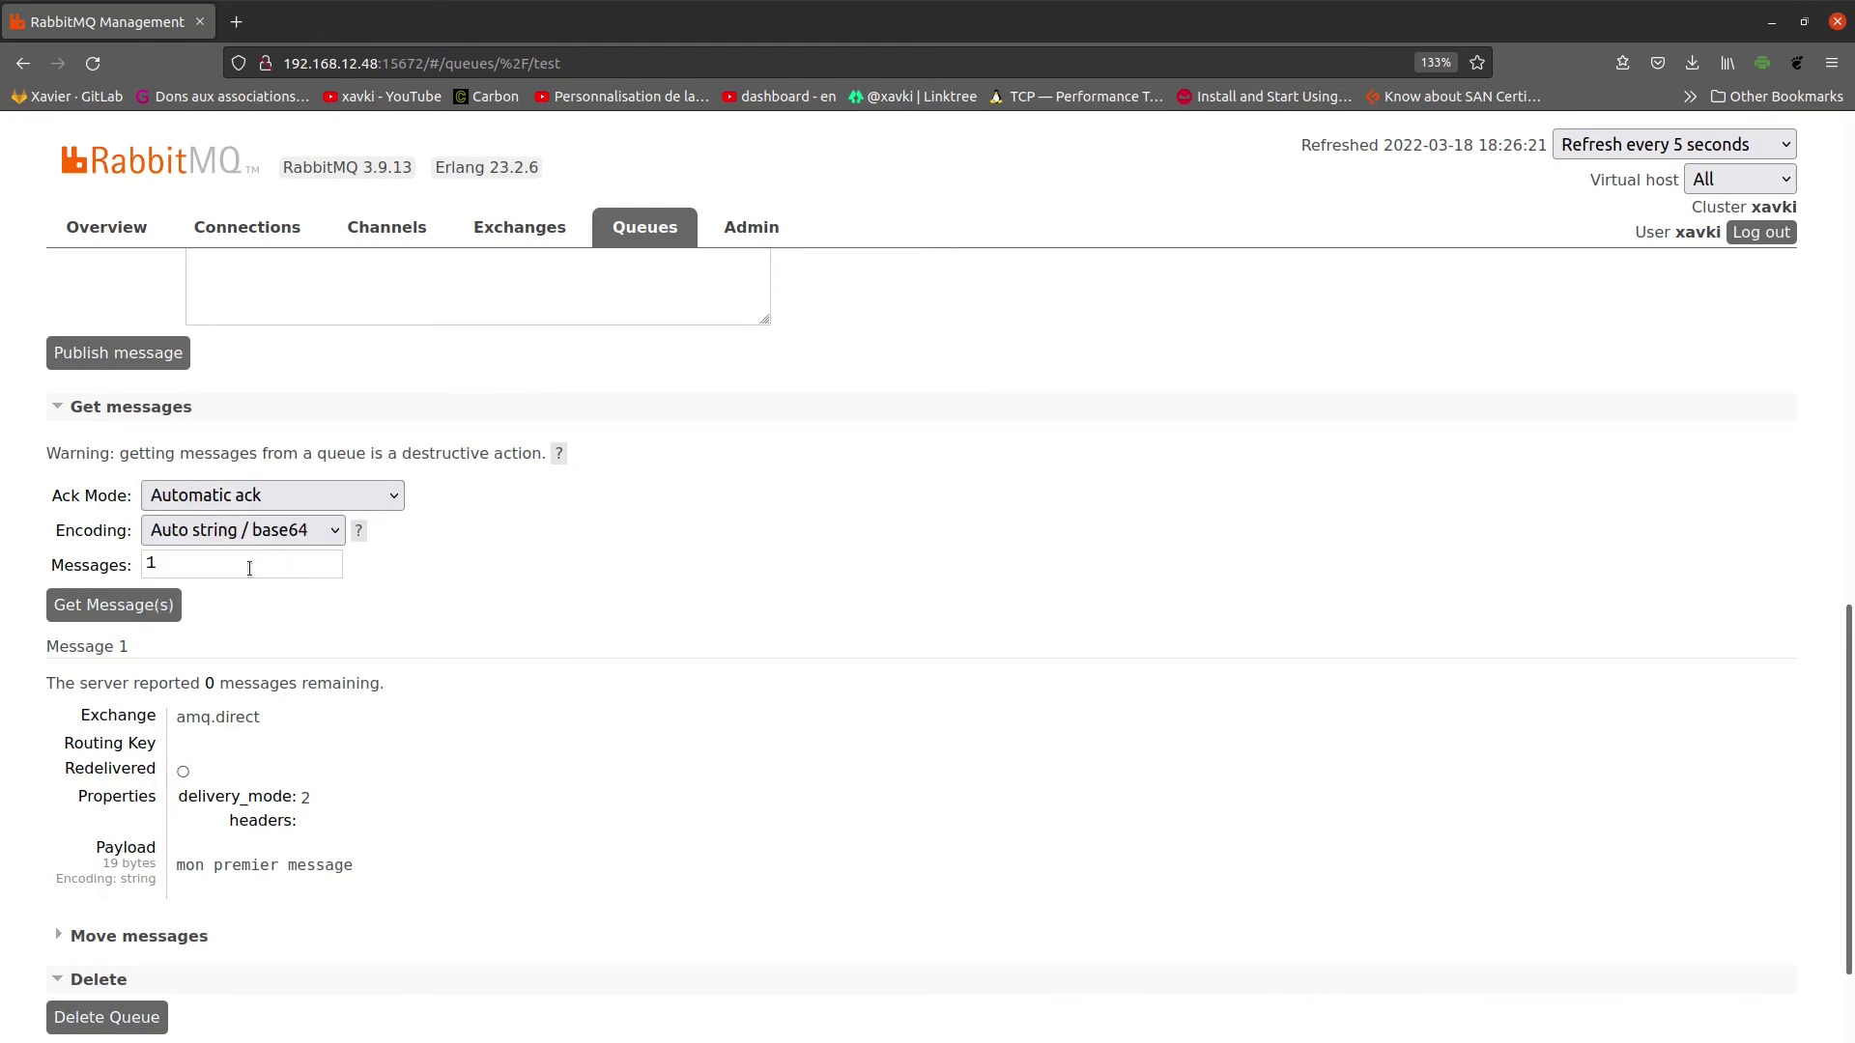
click(156, 604)
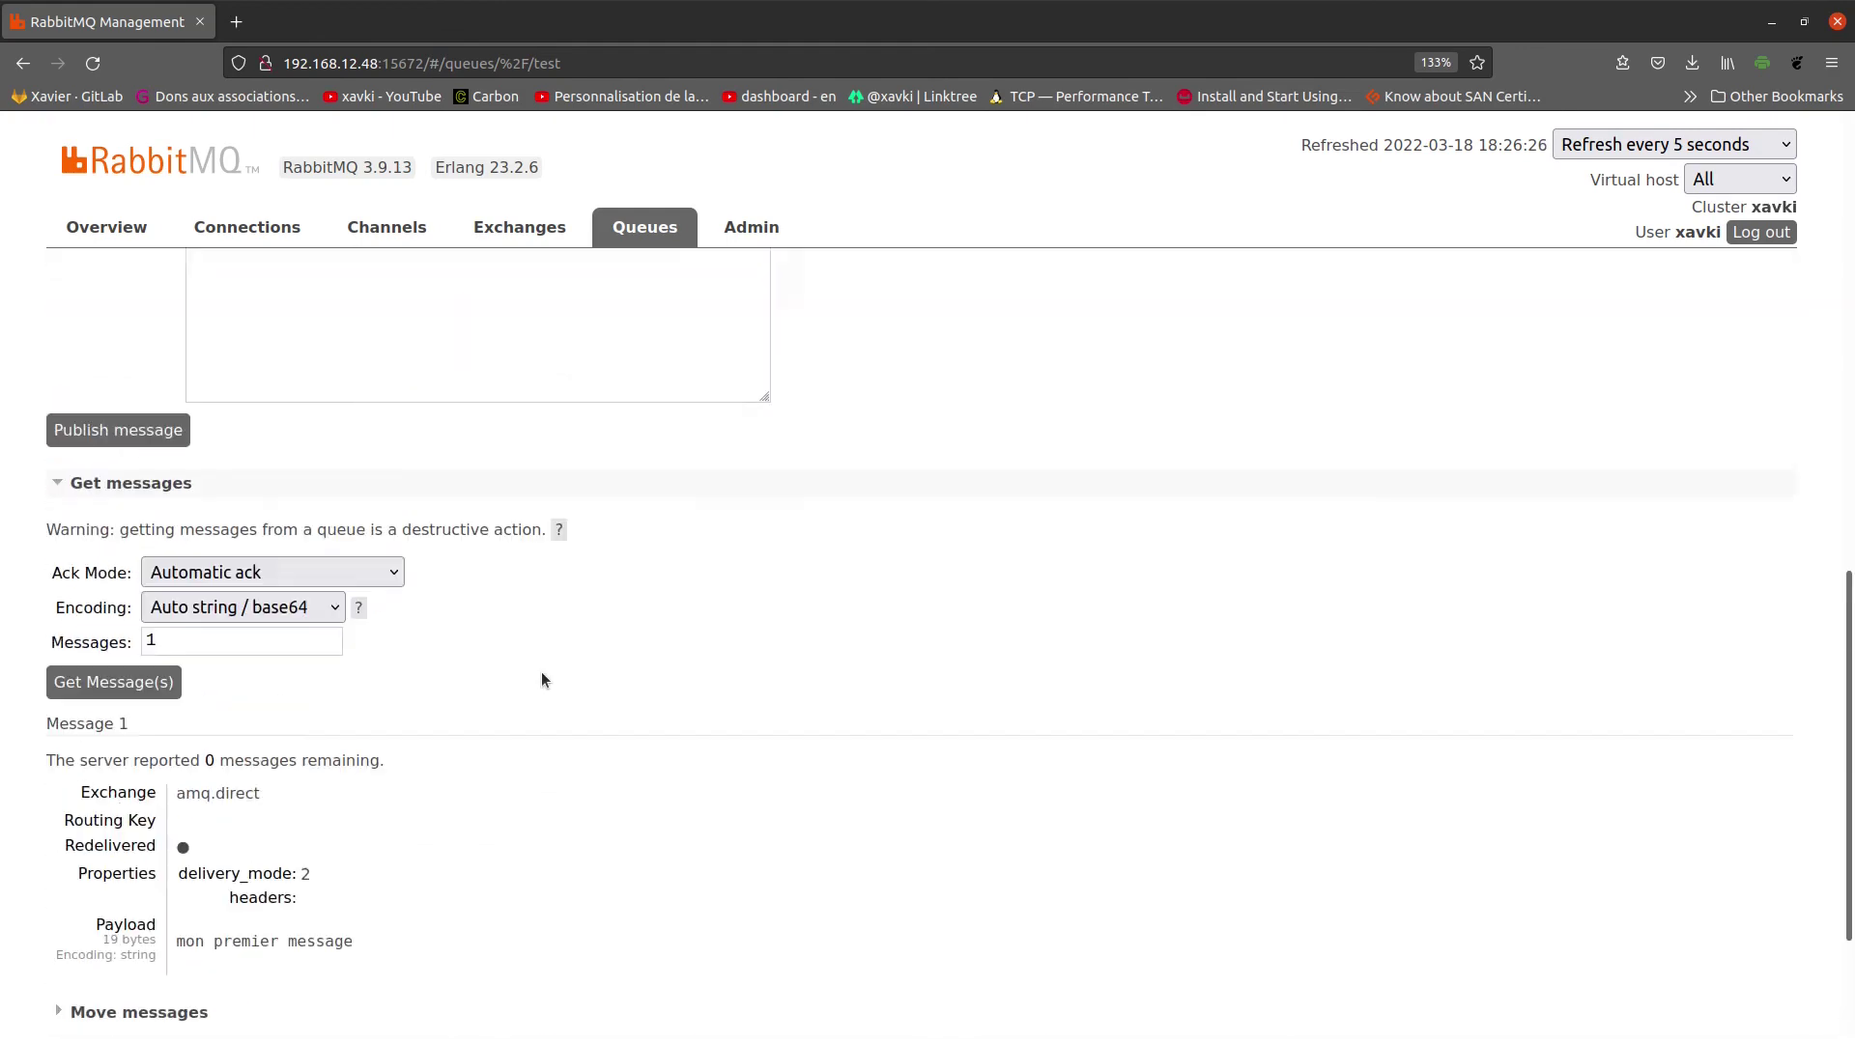
Step: Confirm the test queue's Ready count is now 0, then return to the Exchanges list
scroll(918, 555, up, 15)
scroll(993, 415, up, 1)
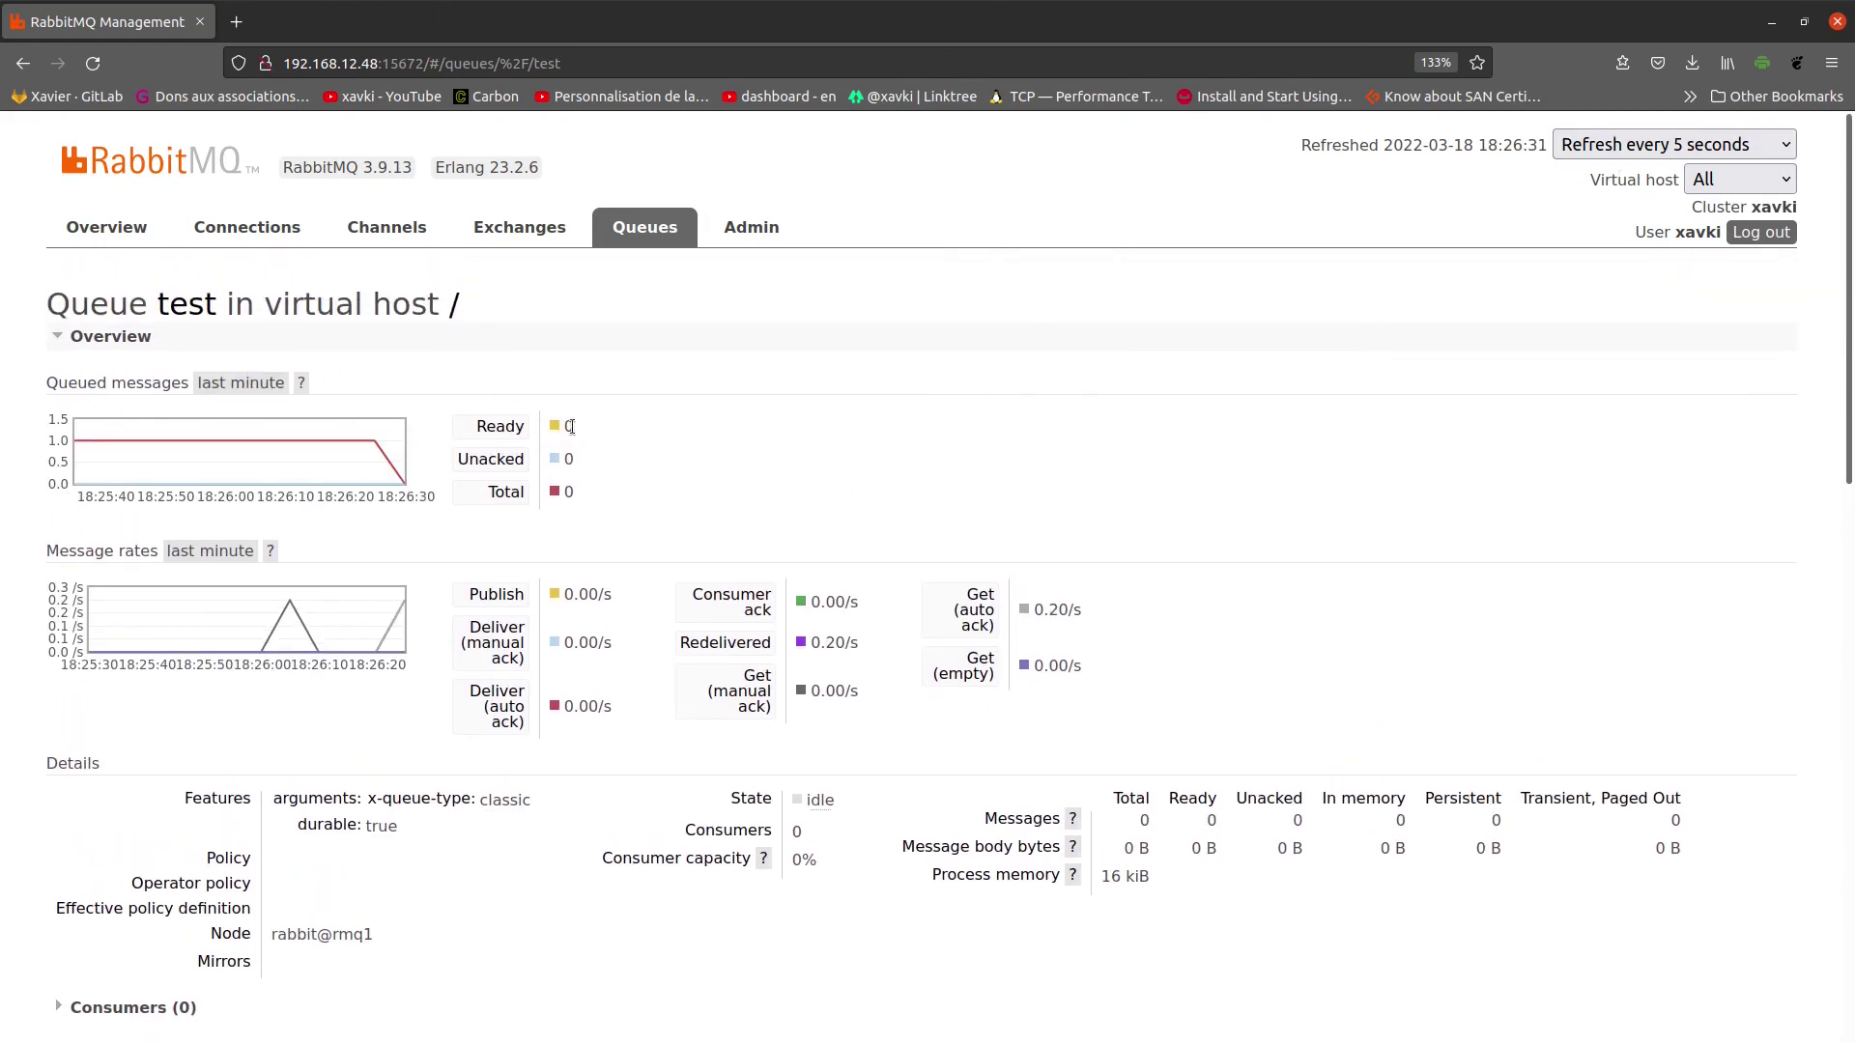
scroll(697, 525, down, 5)
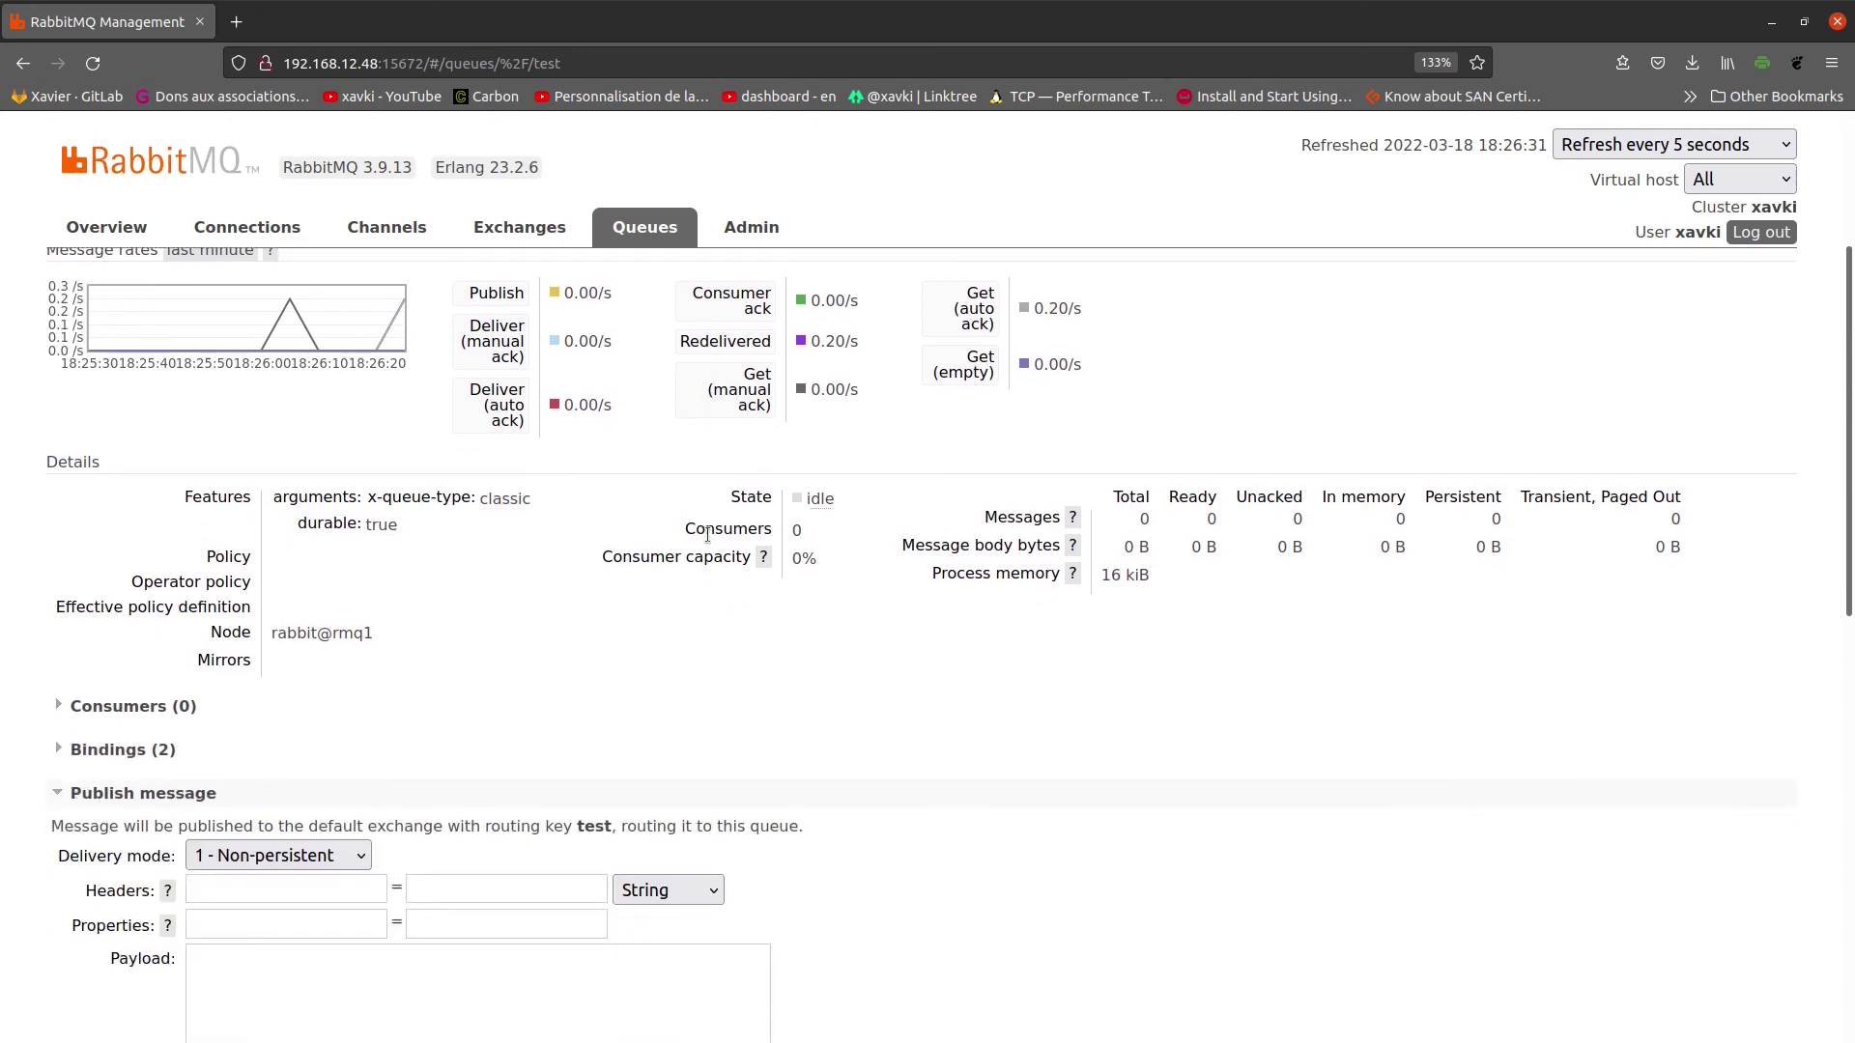
scroll(911, 651, down, 6)
scroll(907, 659, up, 10)
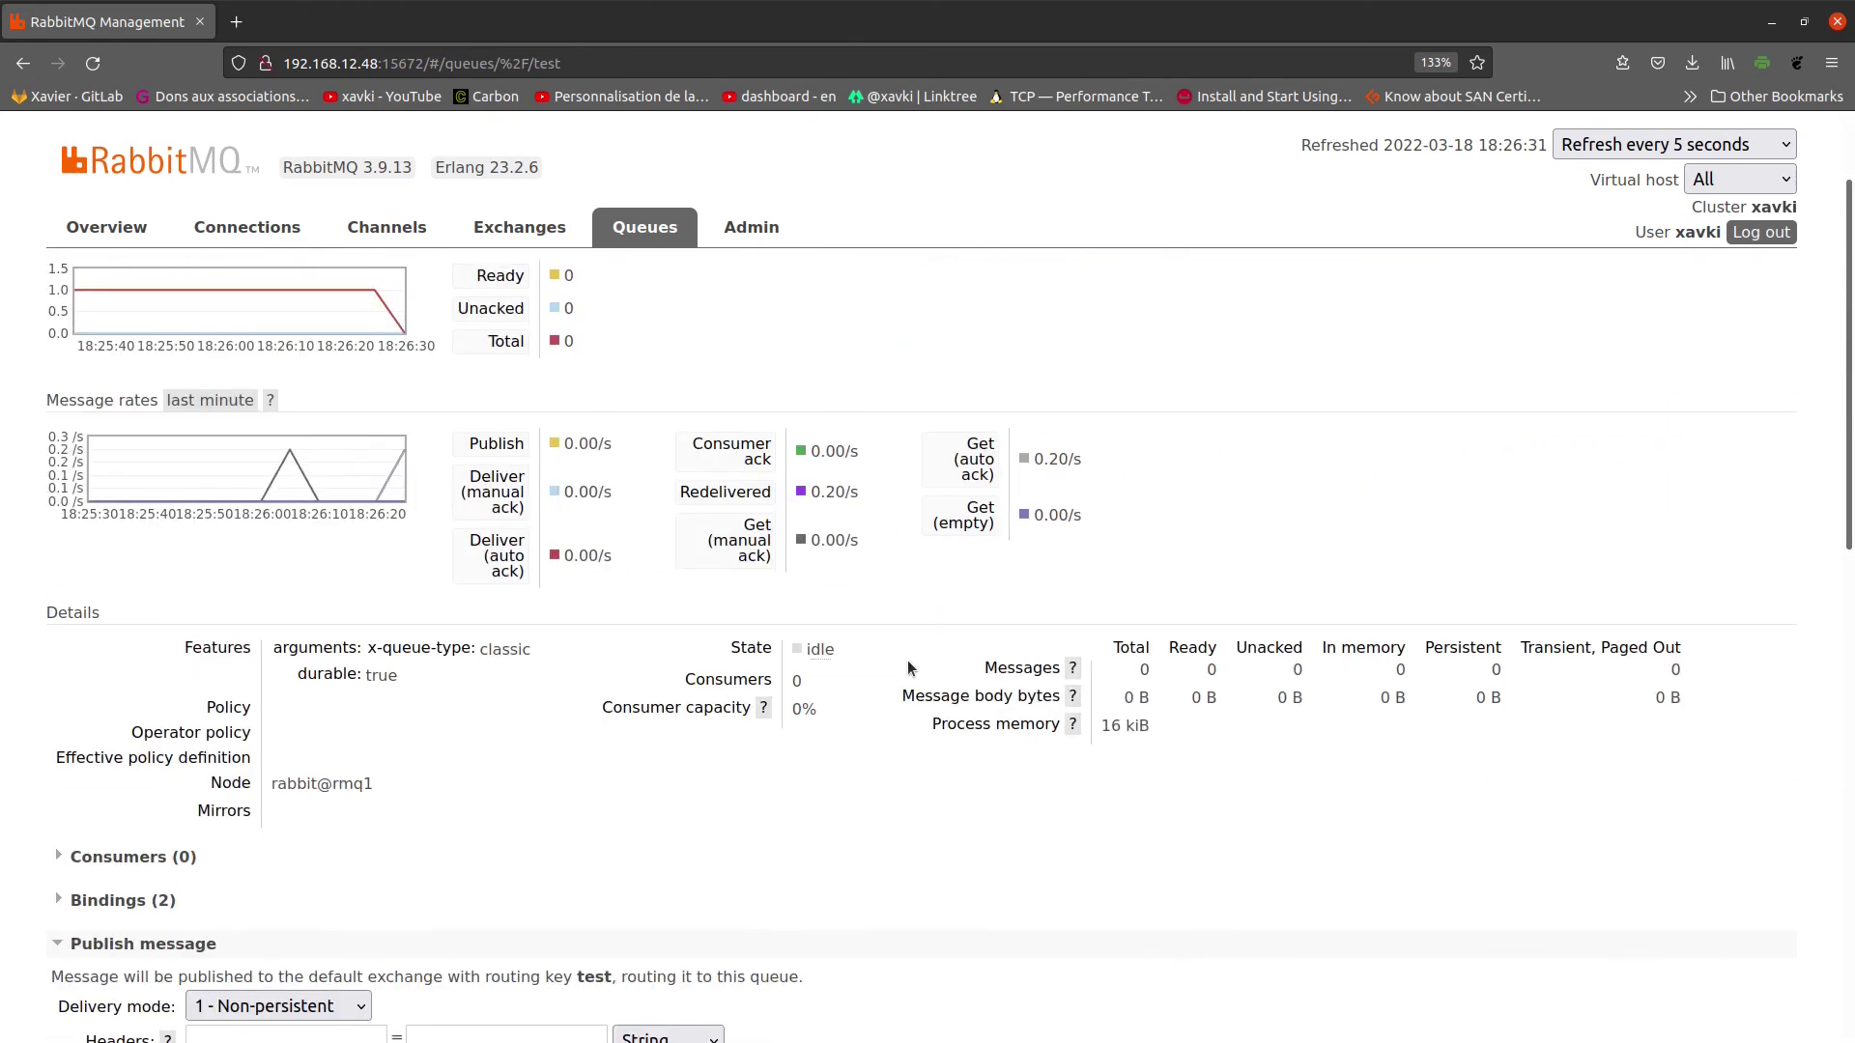
click(498, 230)
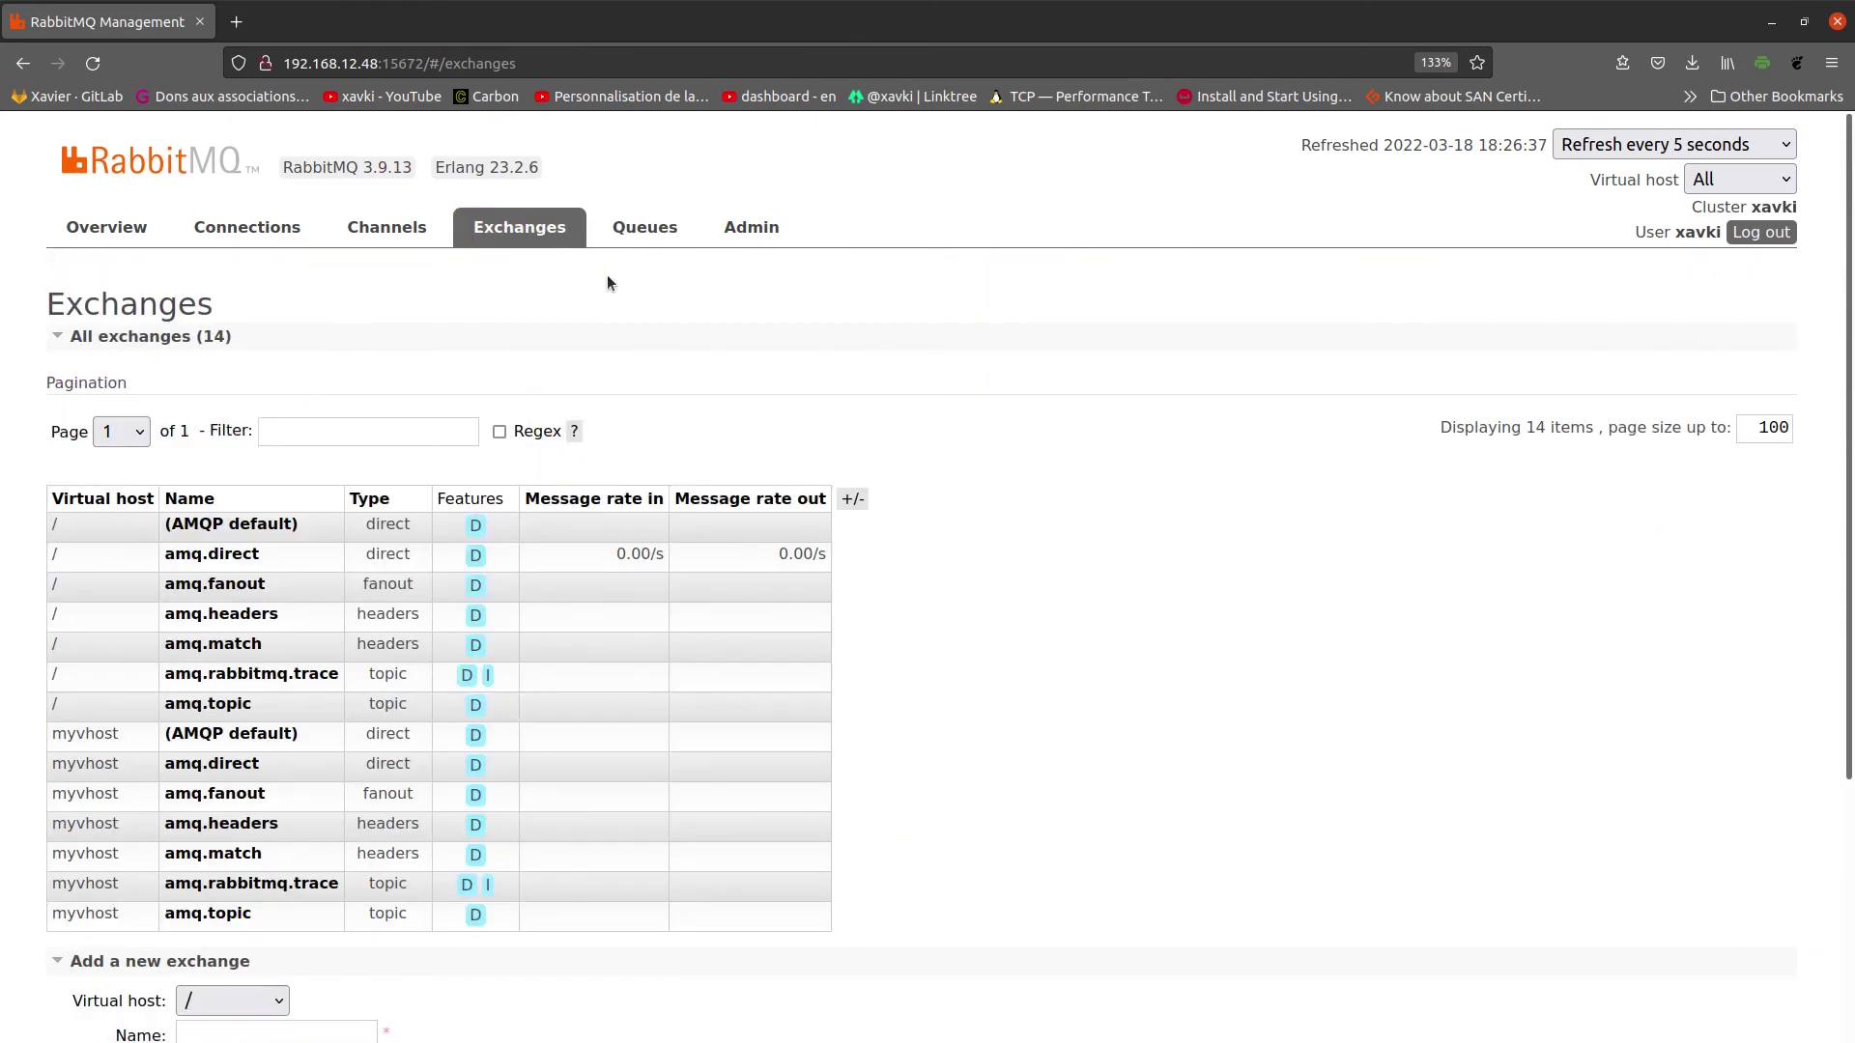
Step: Open and close the Queues table's +/- column chooser unchanged, then return to Overview
click(634, 232)
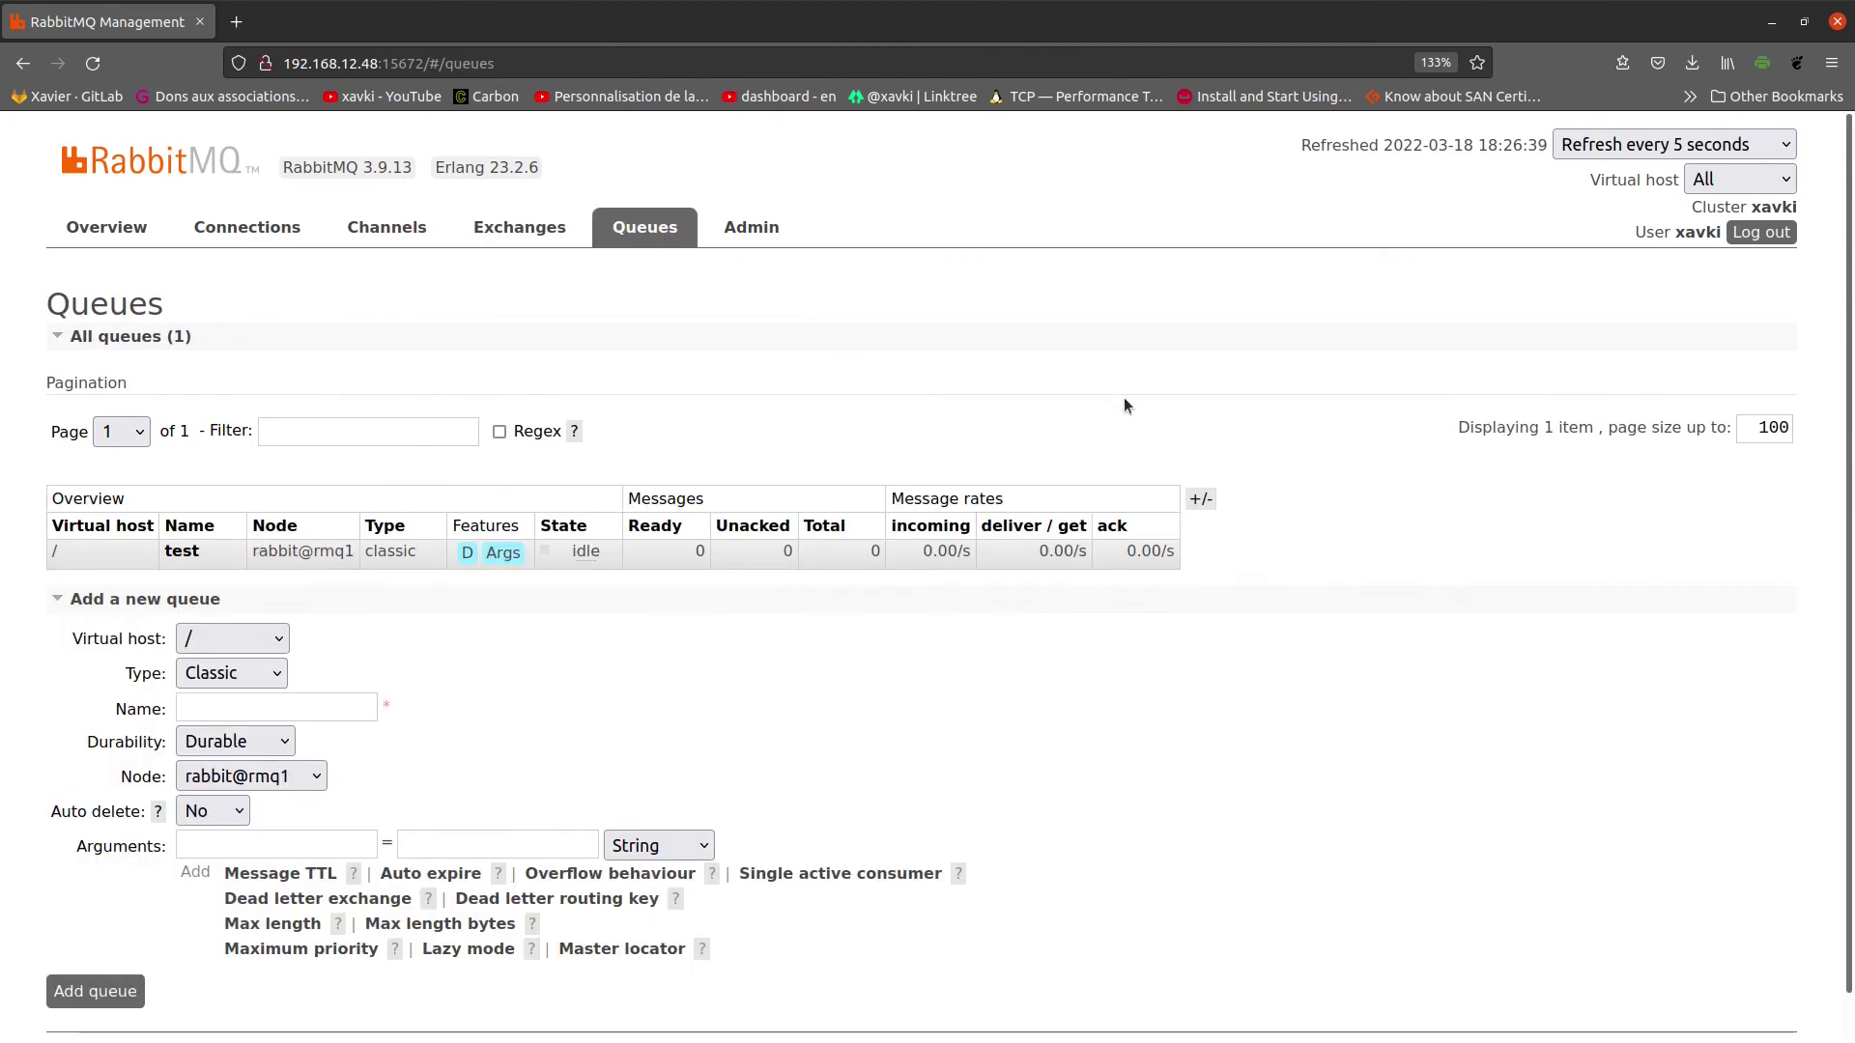
click(1206, 499)
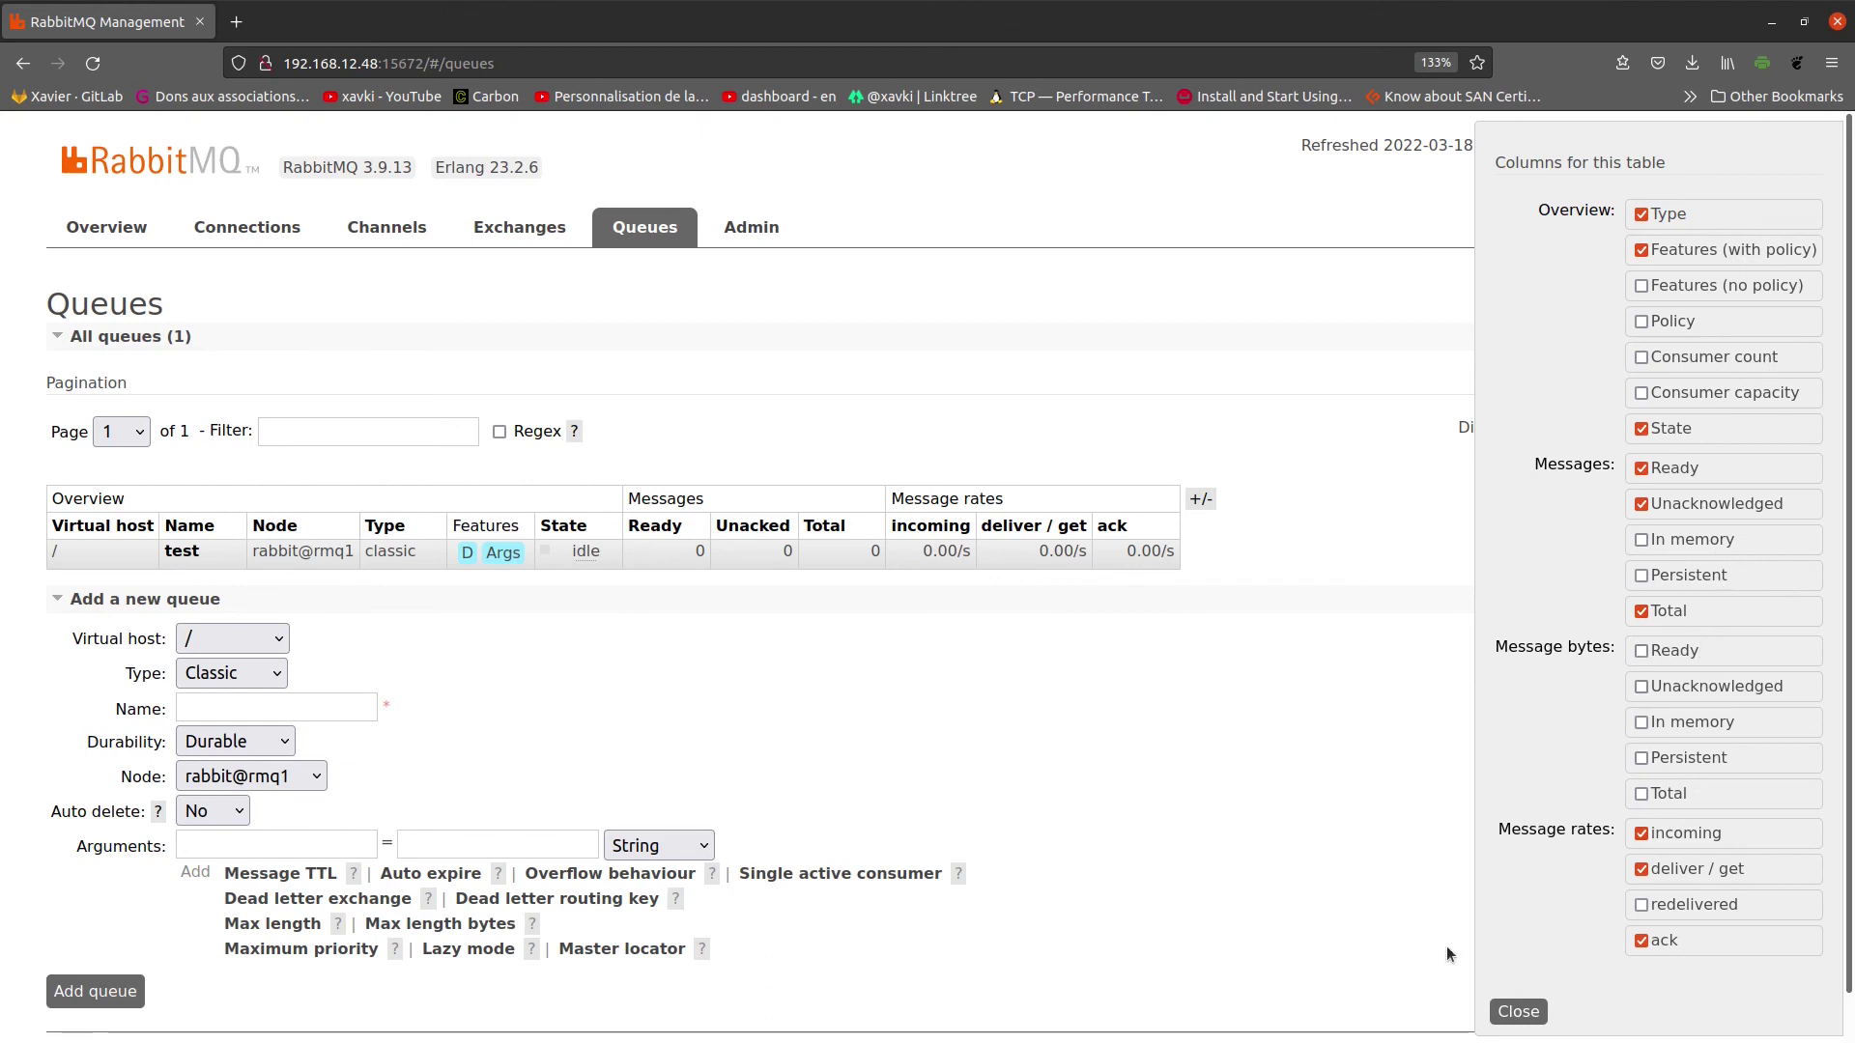
click(1519, 1011)
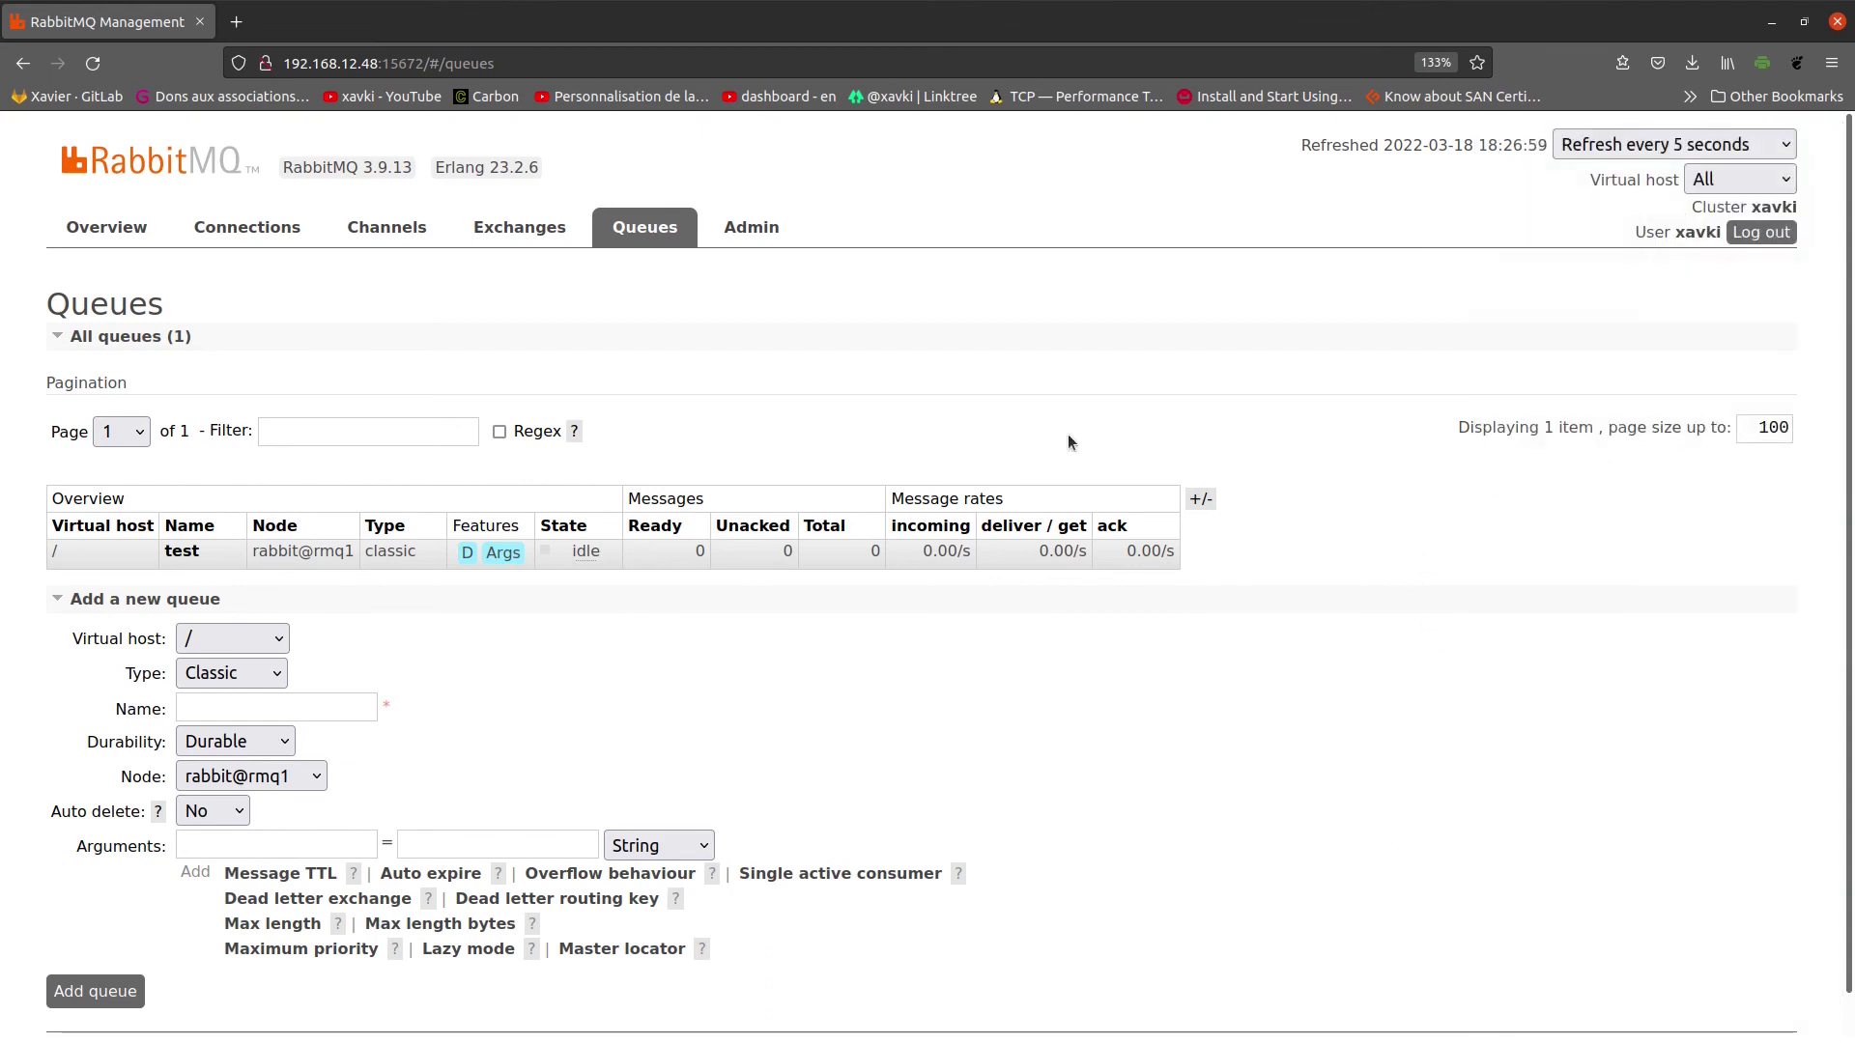
click(106, 224)
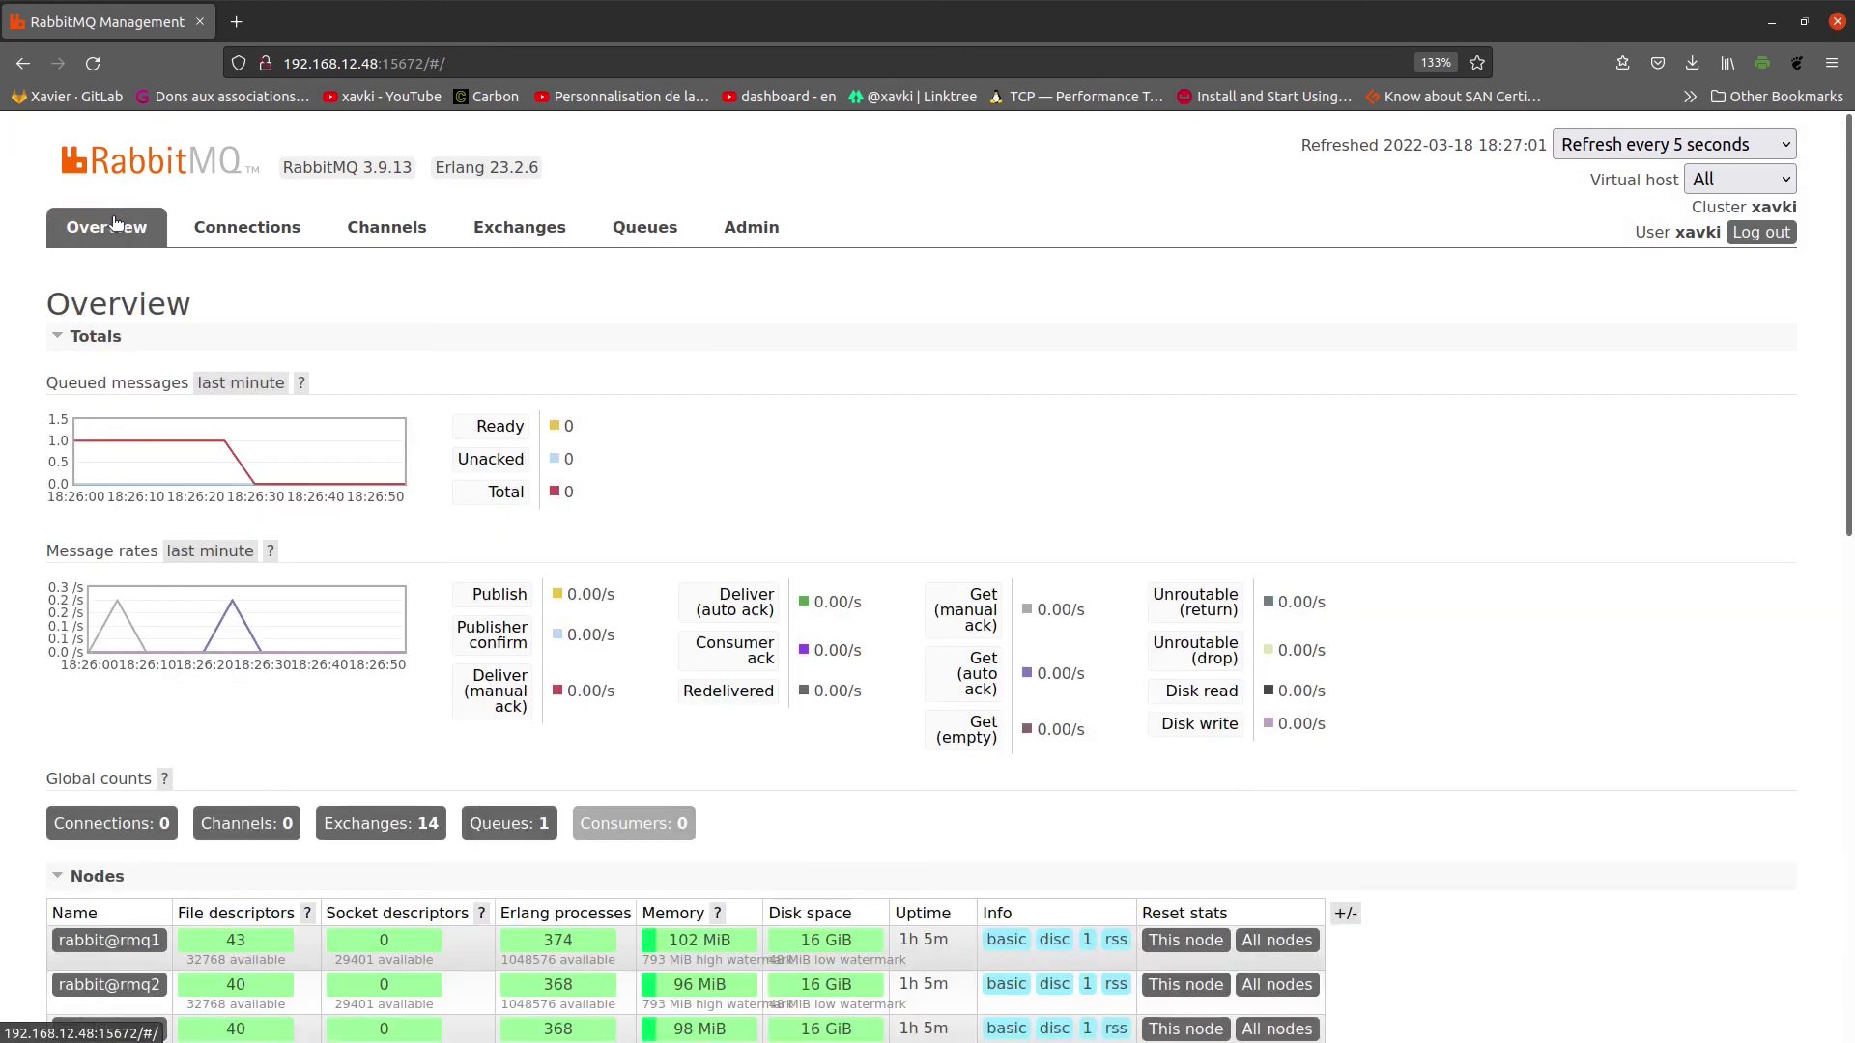
Step: Go from Exchanges back to Queues and open then close the result pages list
click(538, 240)
click(661, 233)
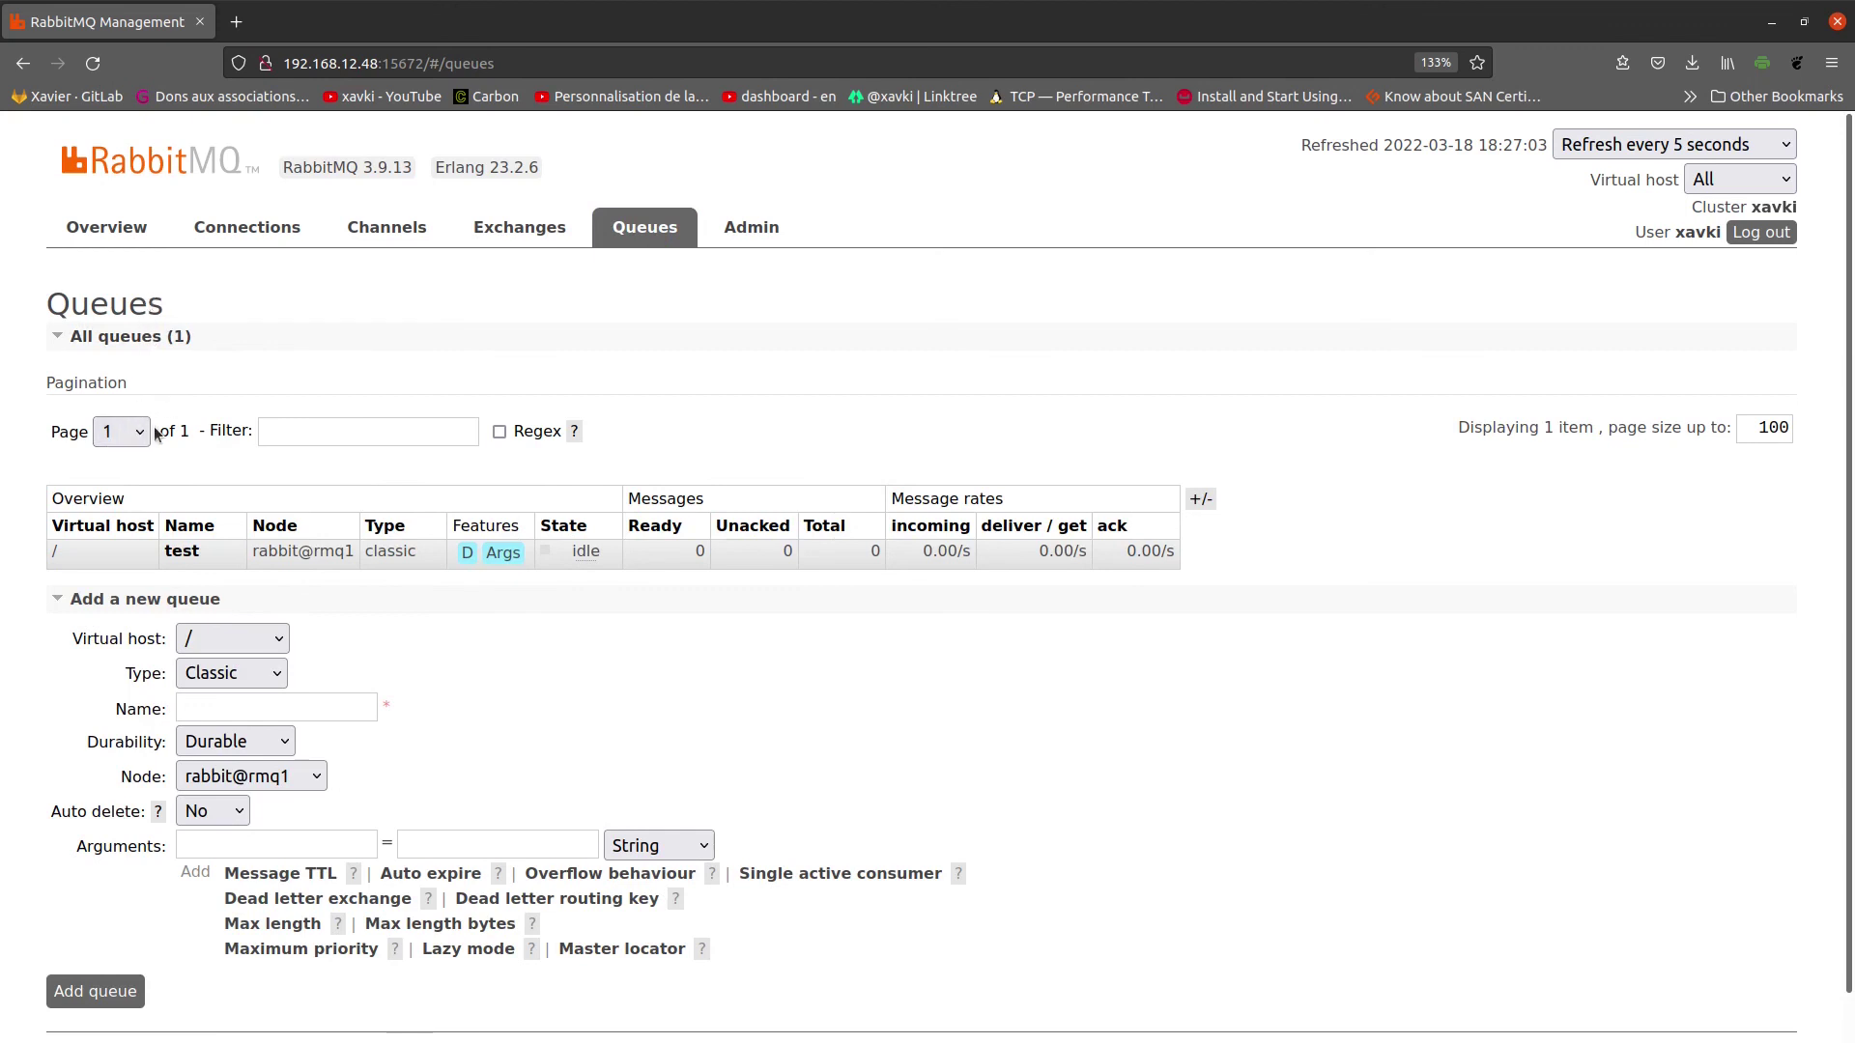
click(123, 431)
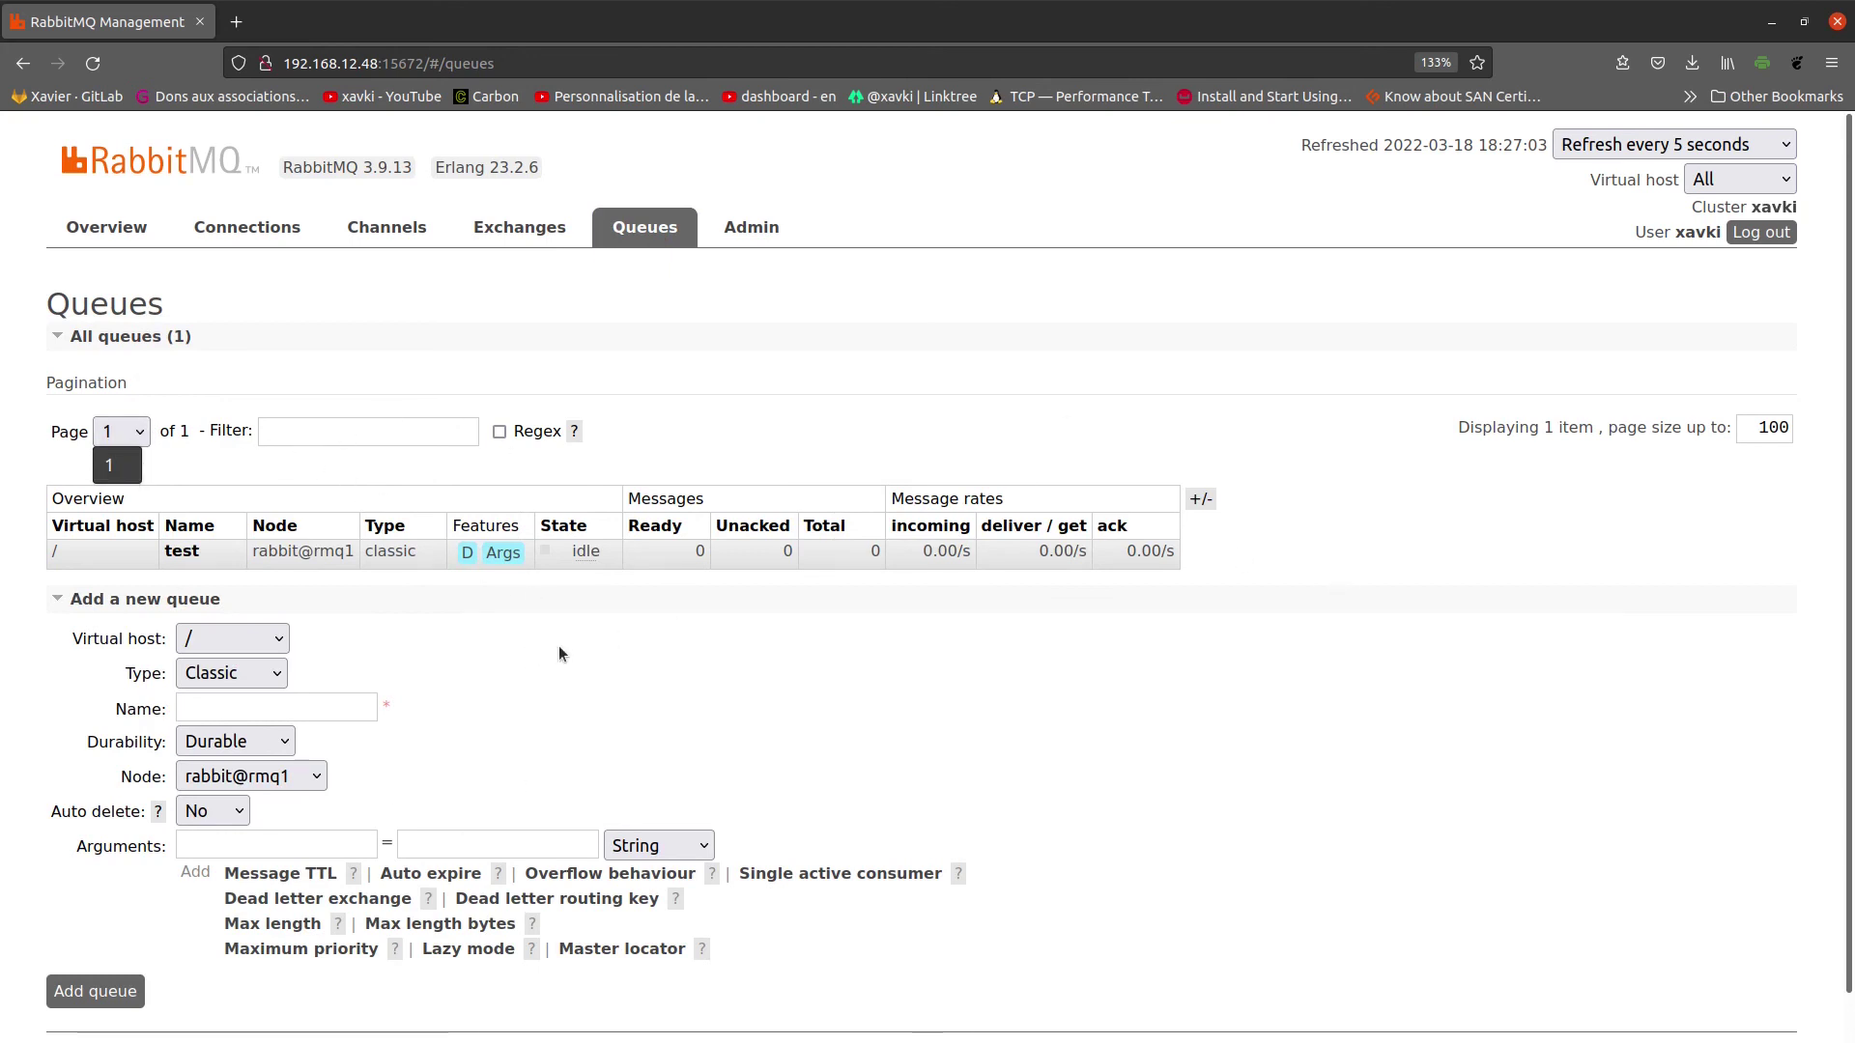
click(154, 434)
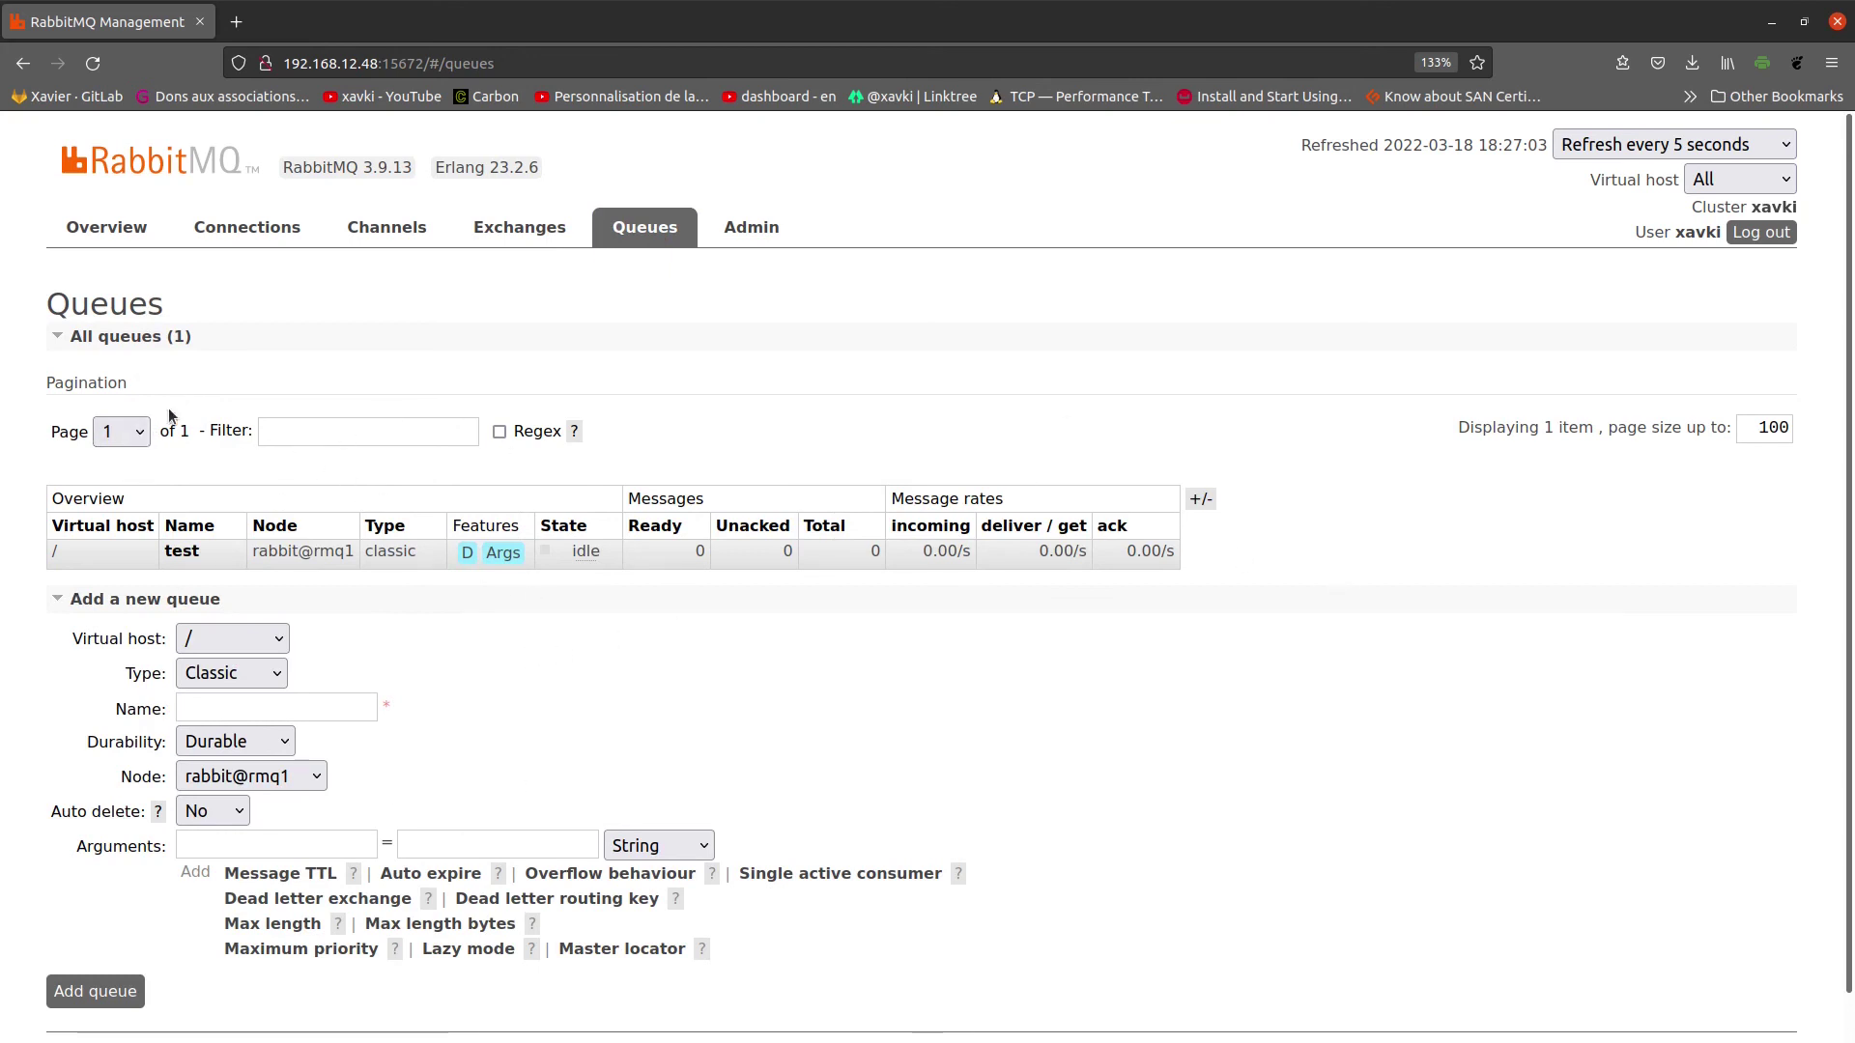
Step: Cycle through Exchanges, Connections and Overview back to Queues and select the page size 100
click(574, 230)
click(644, 228)
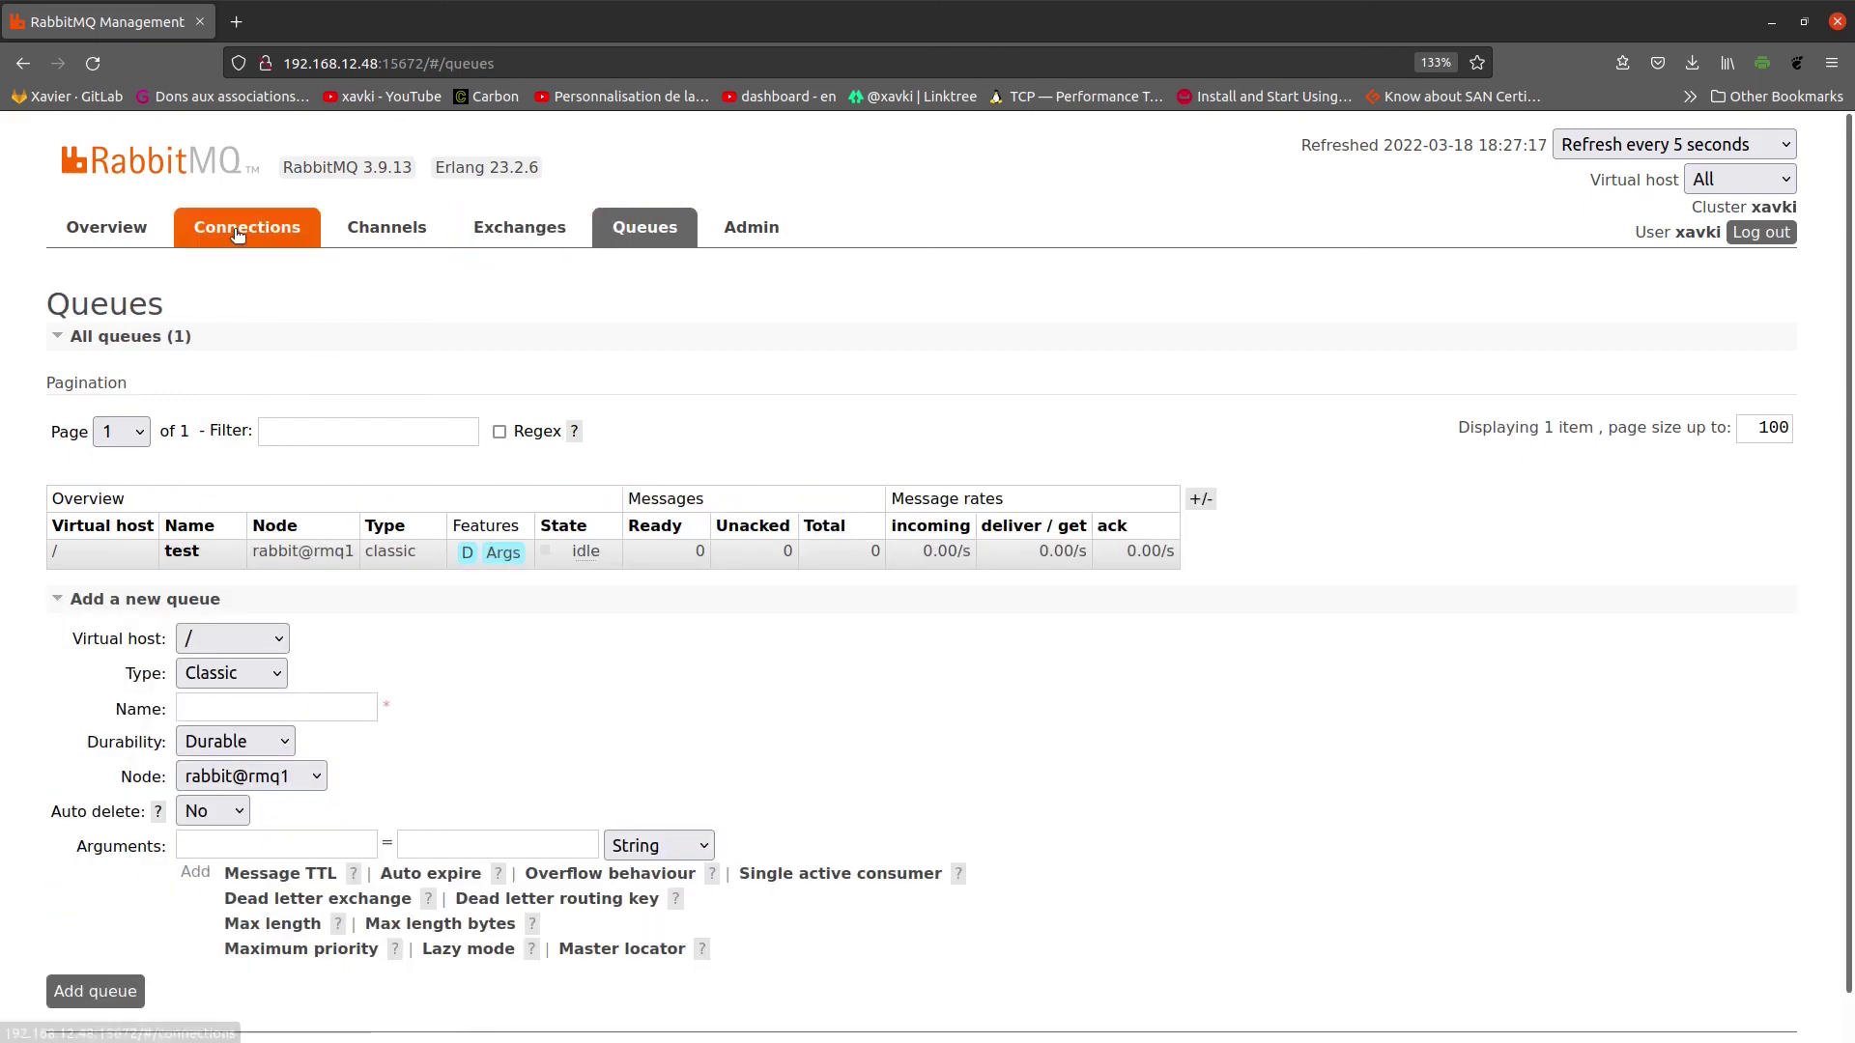
click(237, 232)
click(108, 228)
click(676, 231)
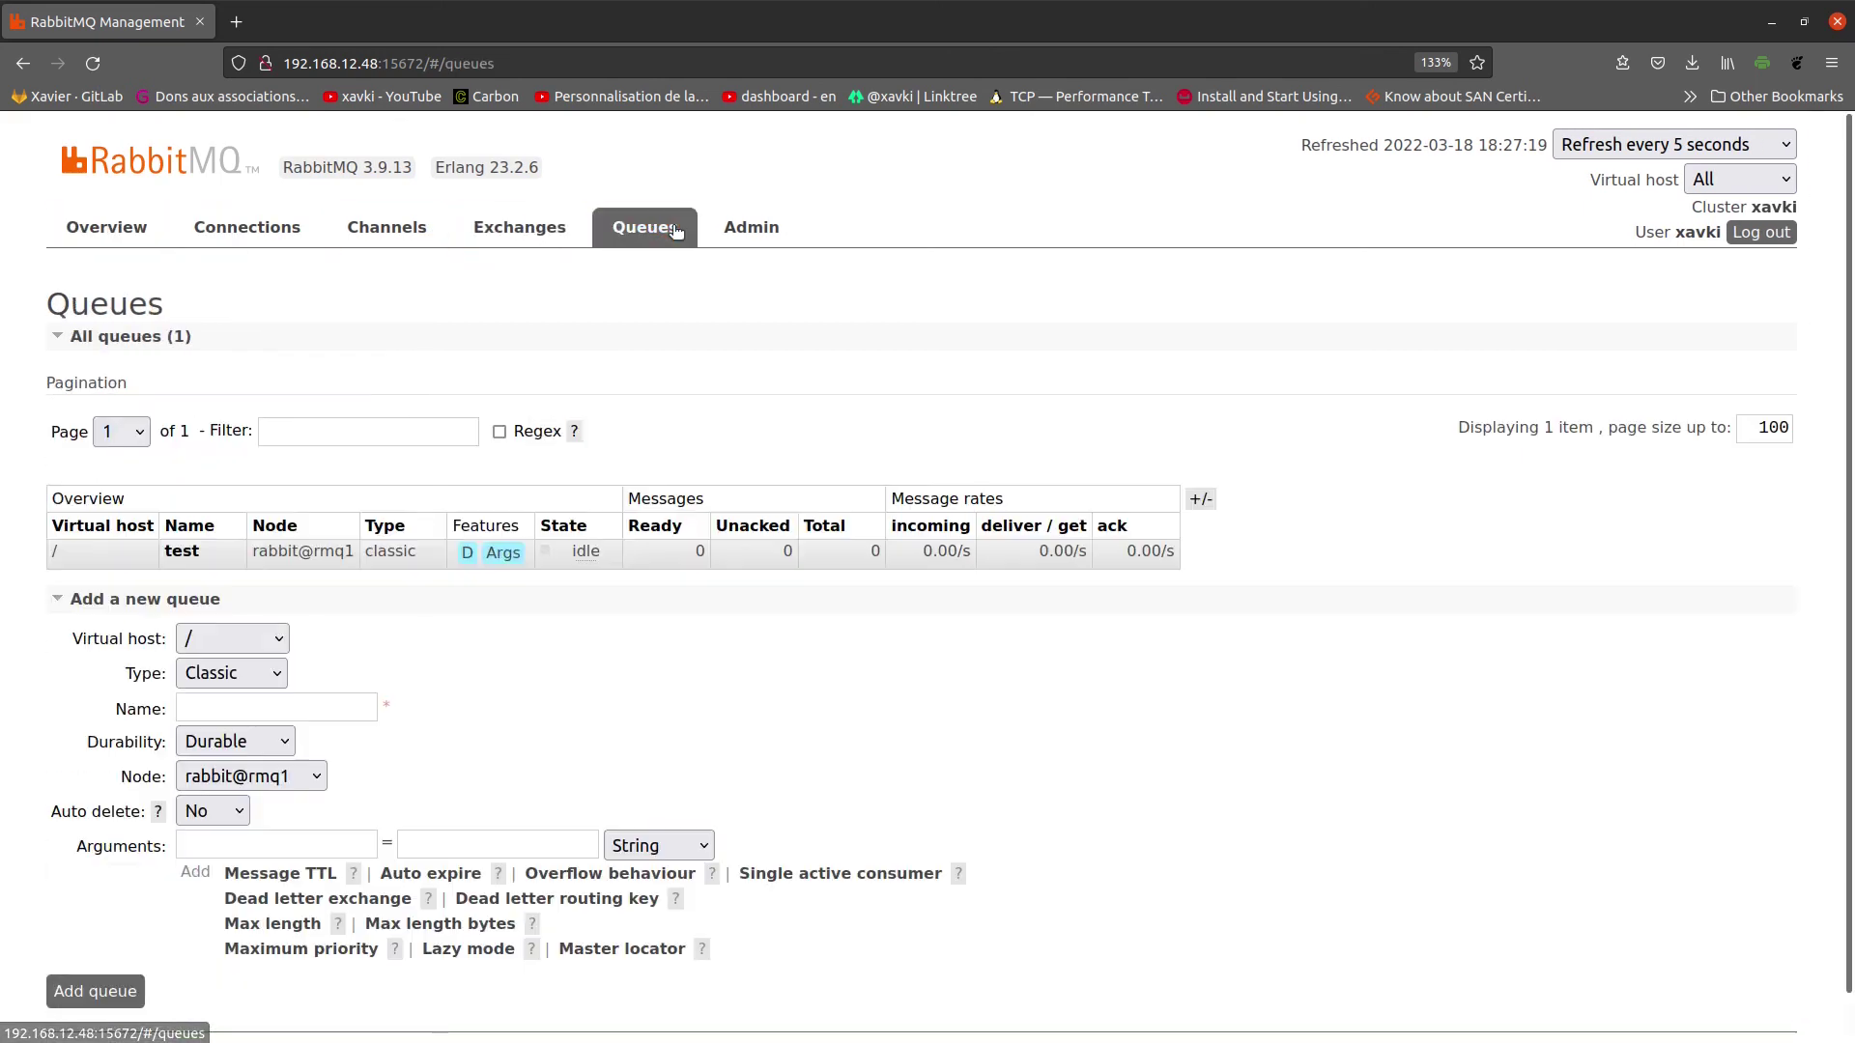
double_click(1752, 440)
scroll(1674, 676, down, 1)
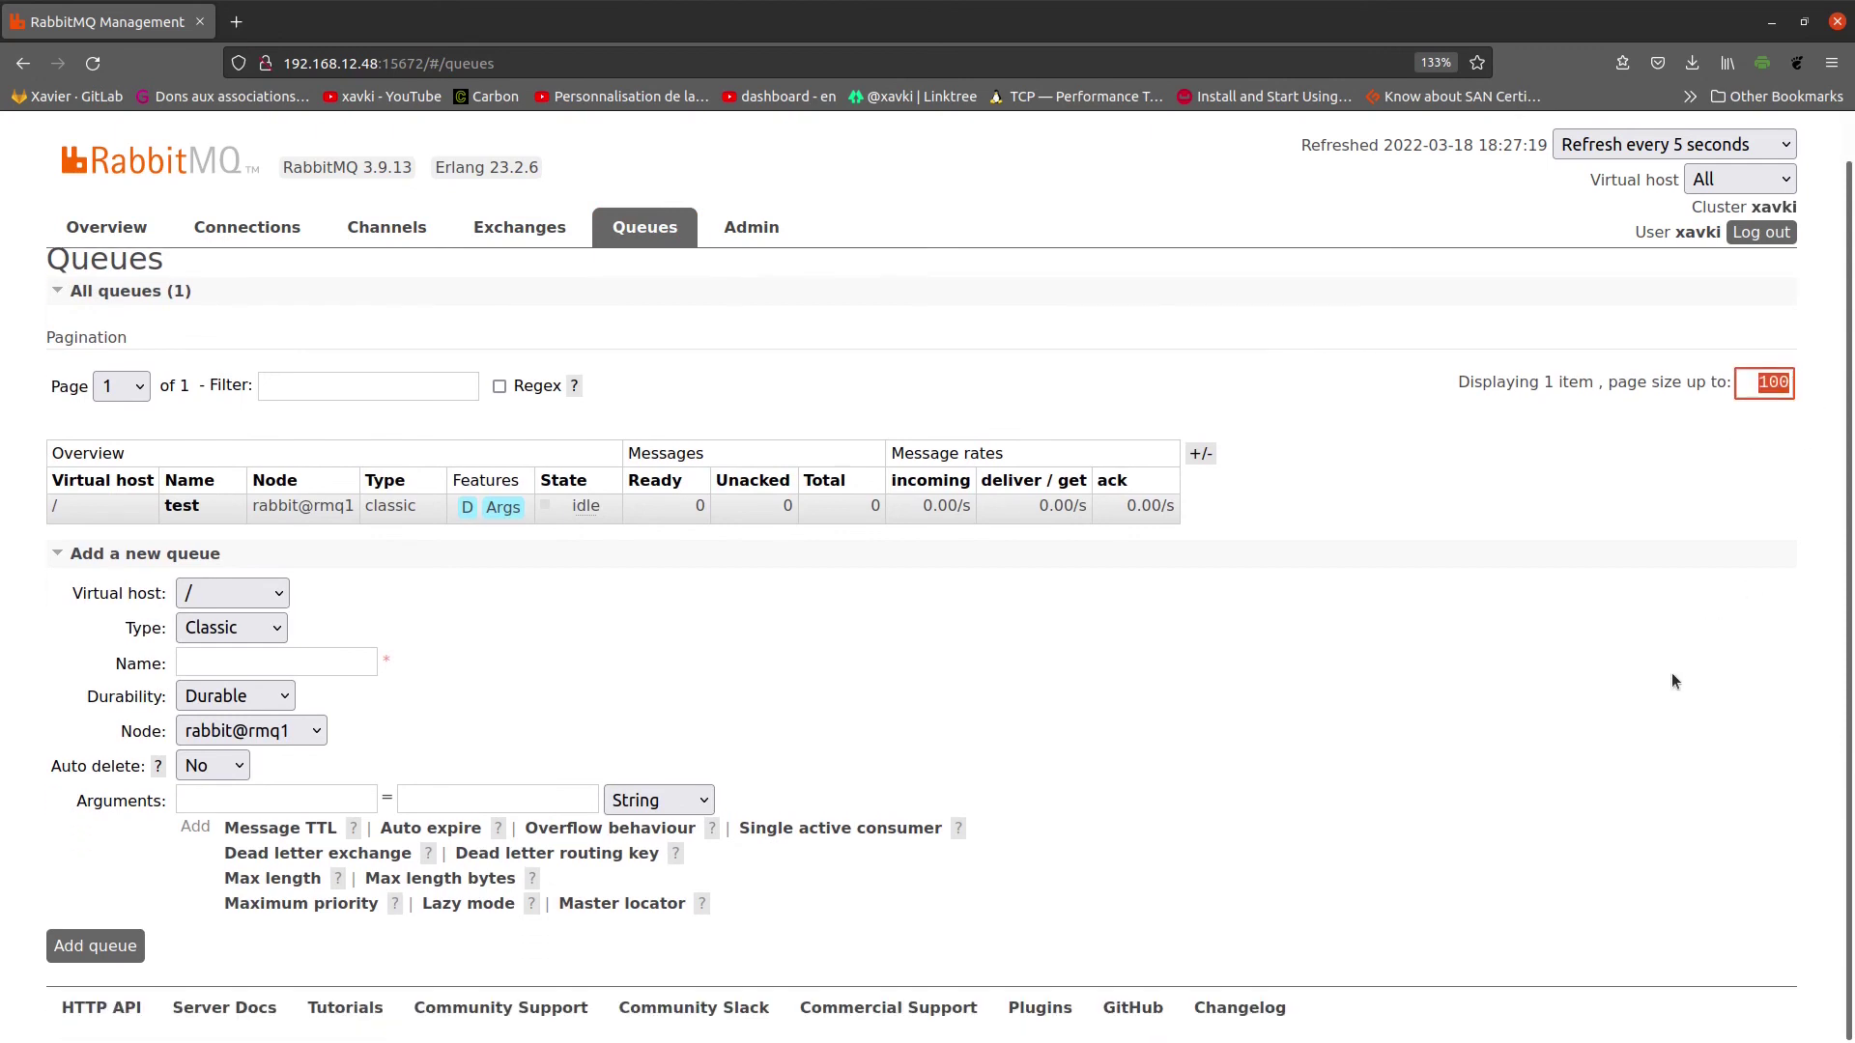
scroll(1672, 681, up, 1)
scroll(1673, 681, down, 1)
scroll(1394, 630, up, 1)
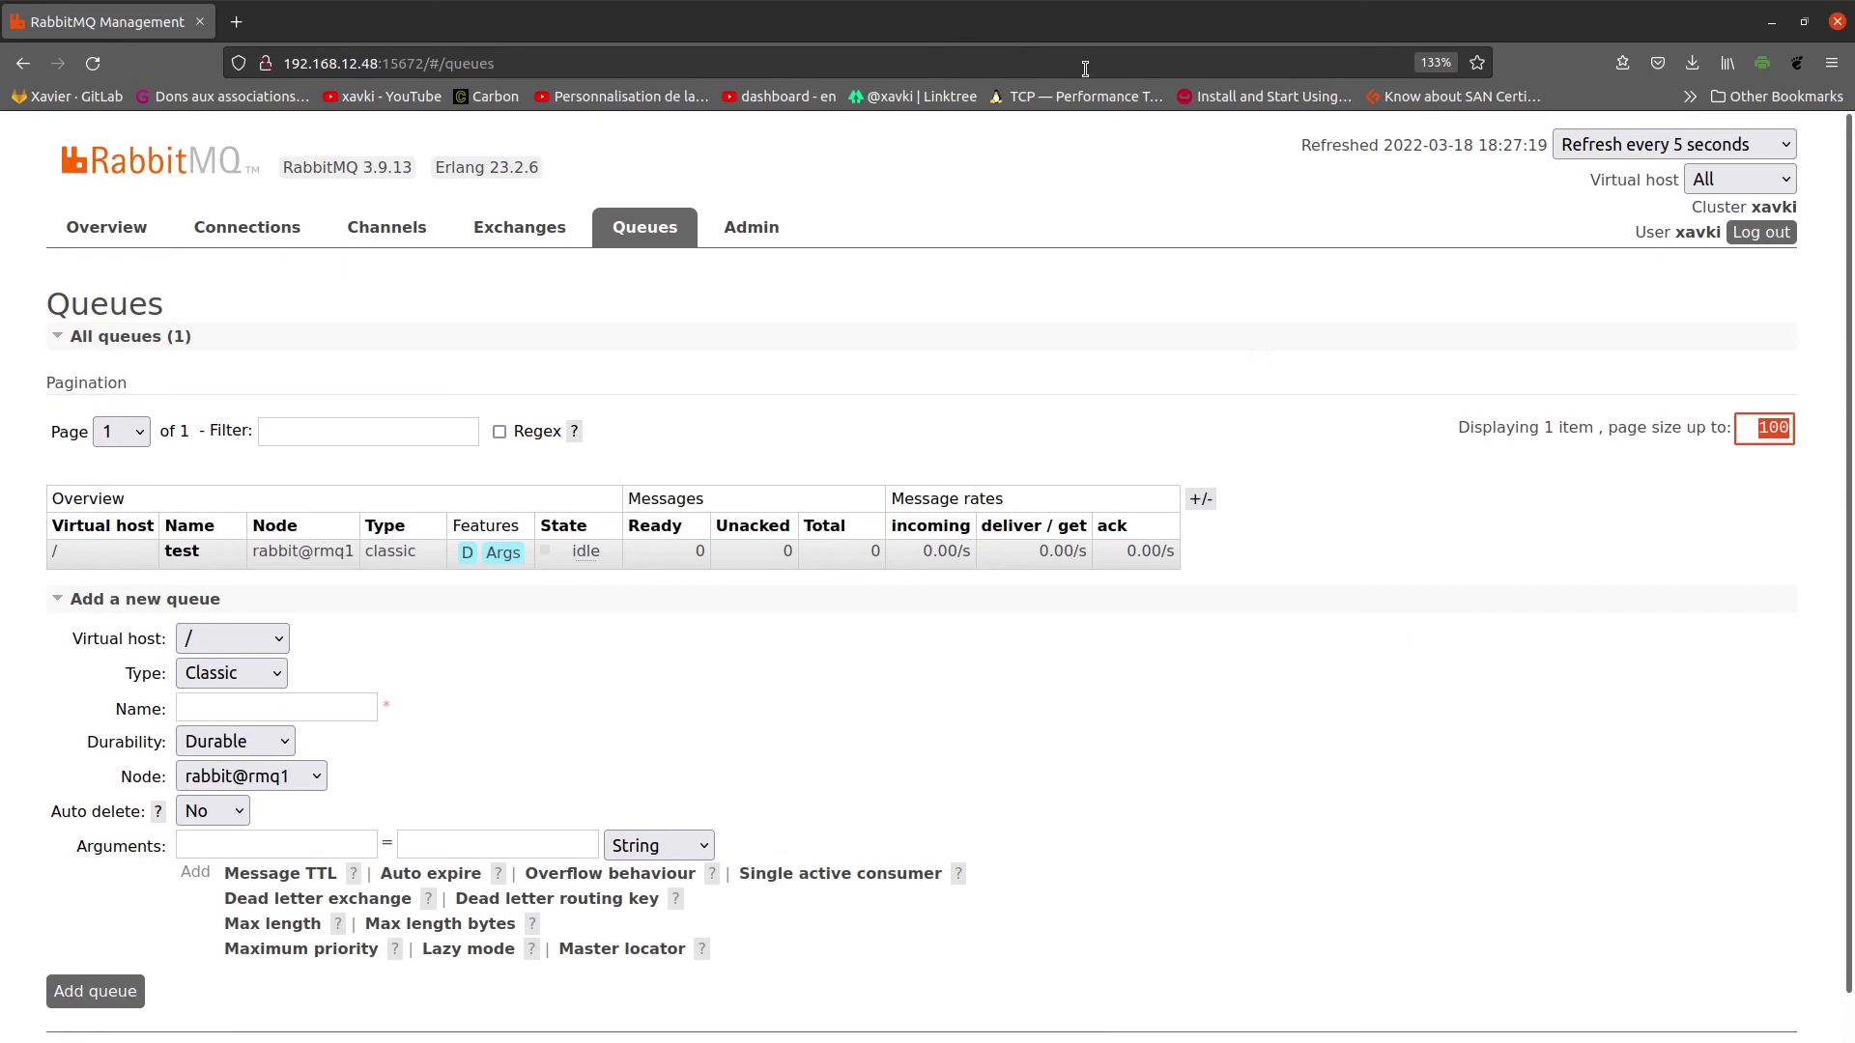